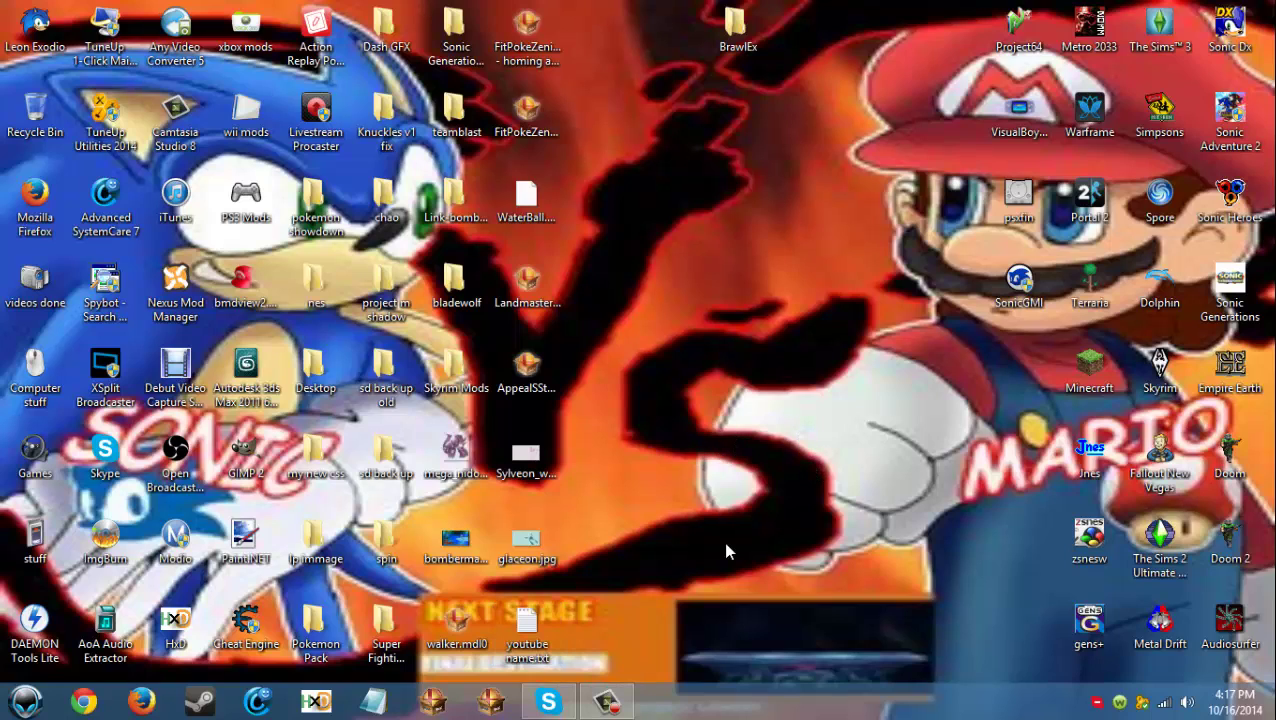
# Step: Create a desktop folder named "Chaos 0", open it and maximize its window
pyautogui.rightClick(729, 309)
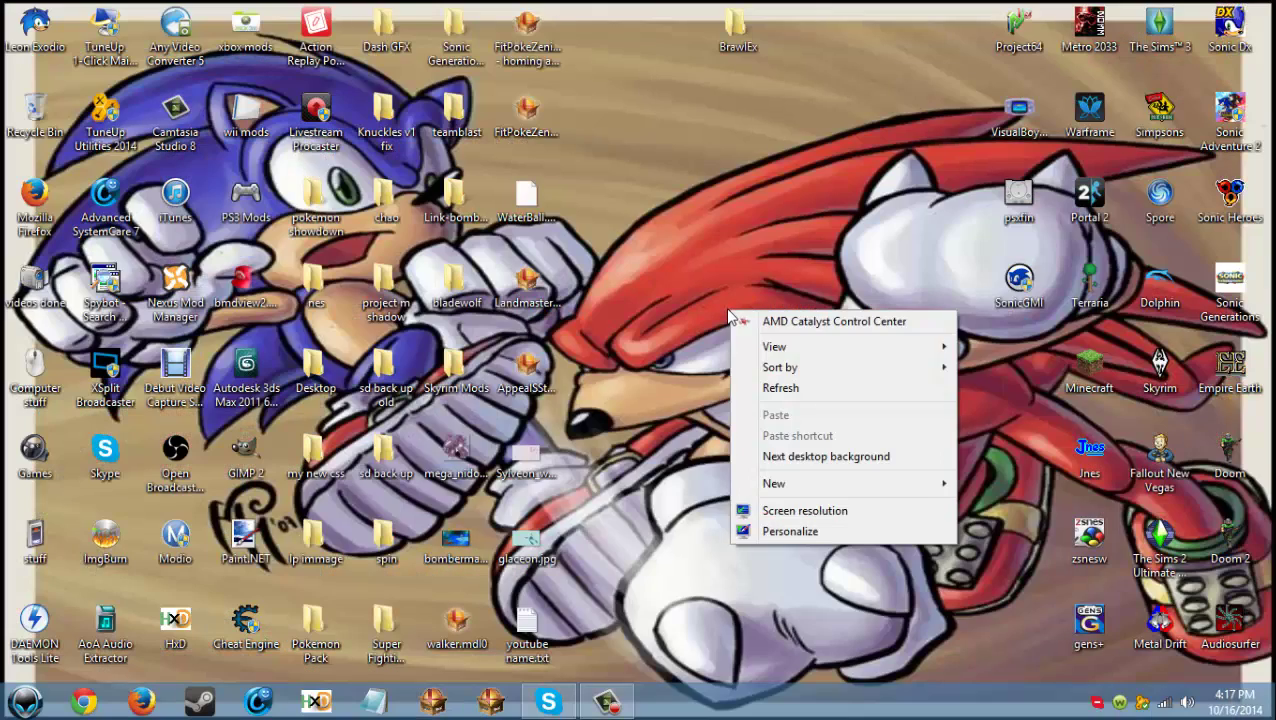
pyautogui.moveTo(820, 352)
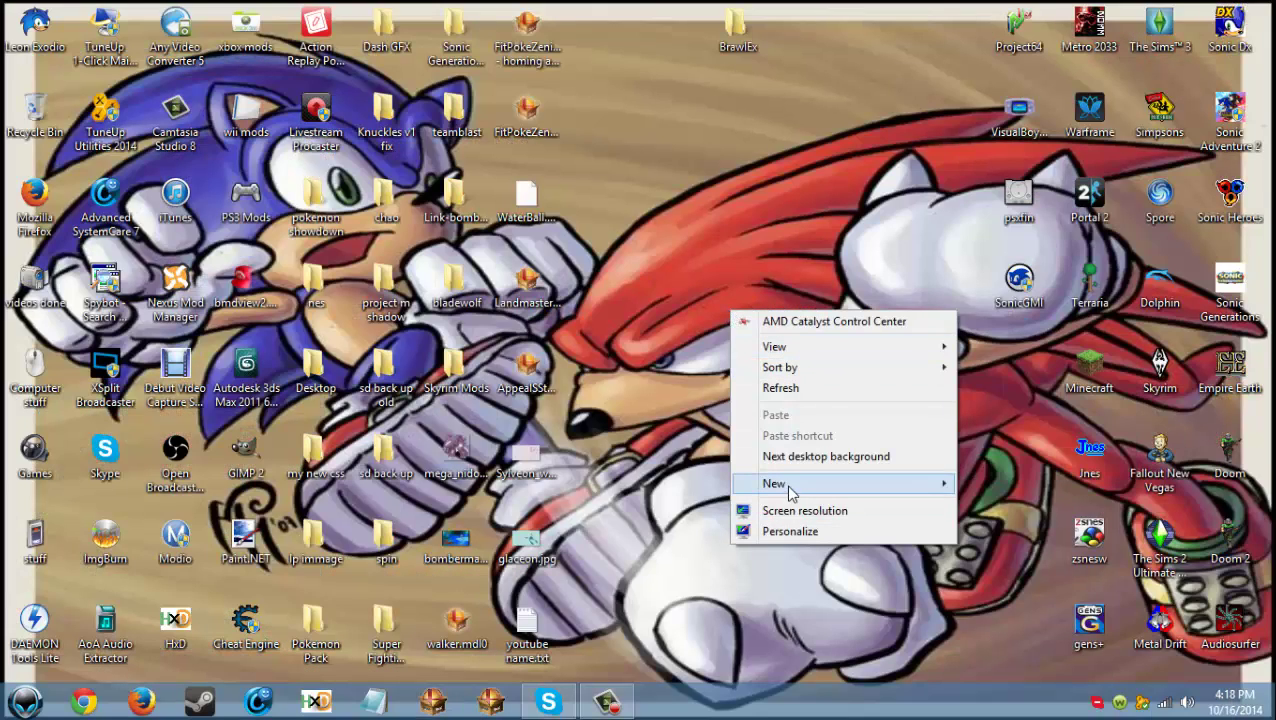
pyautogui.moveTo(912, 488)
pyautogui.click(1075, 488)
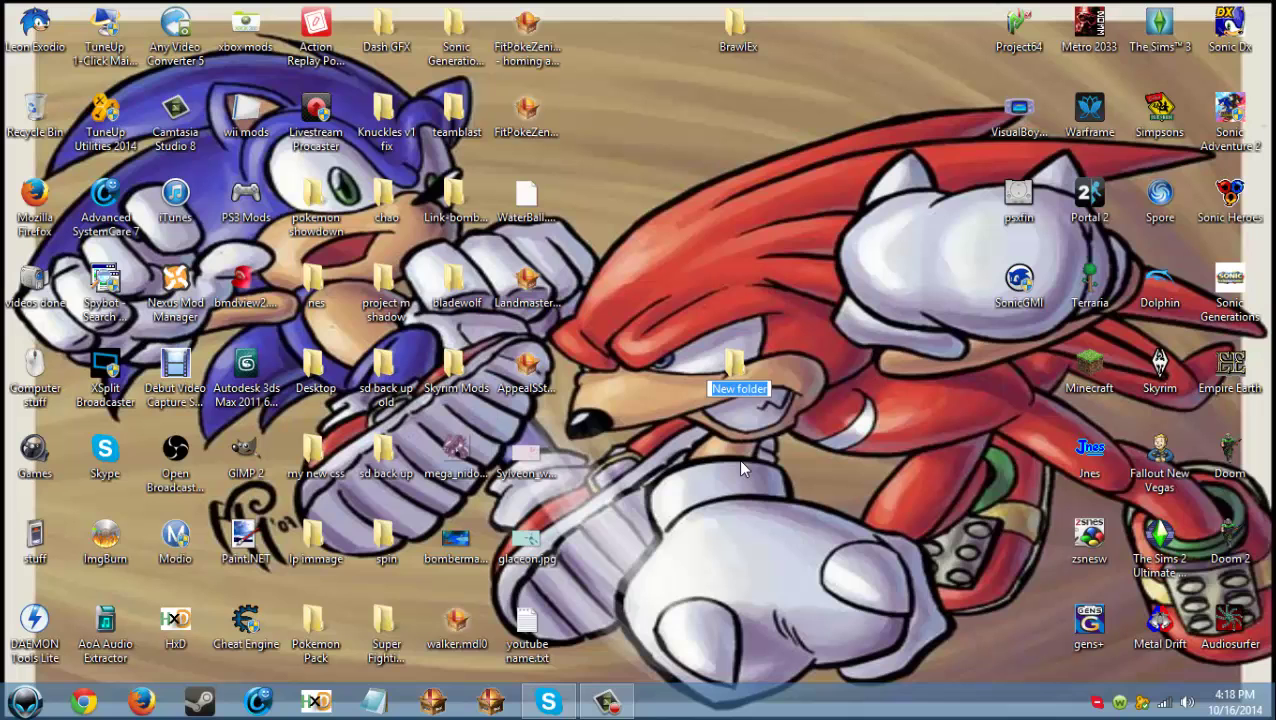
pyautogui.write('Chaos 0')
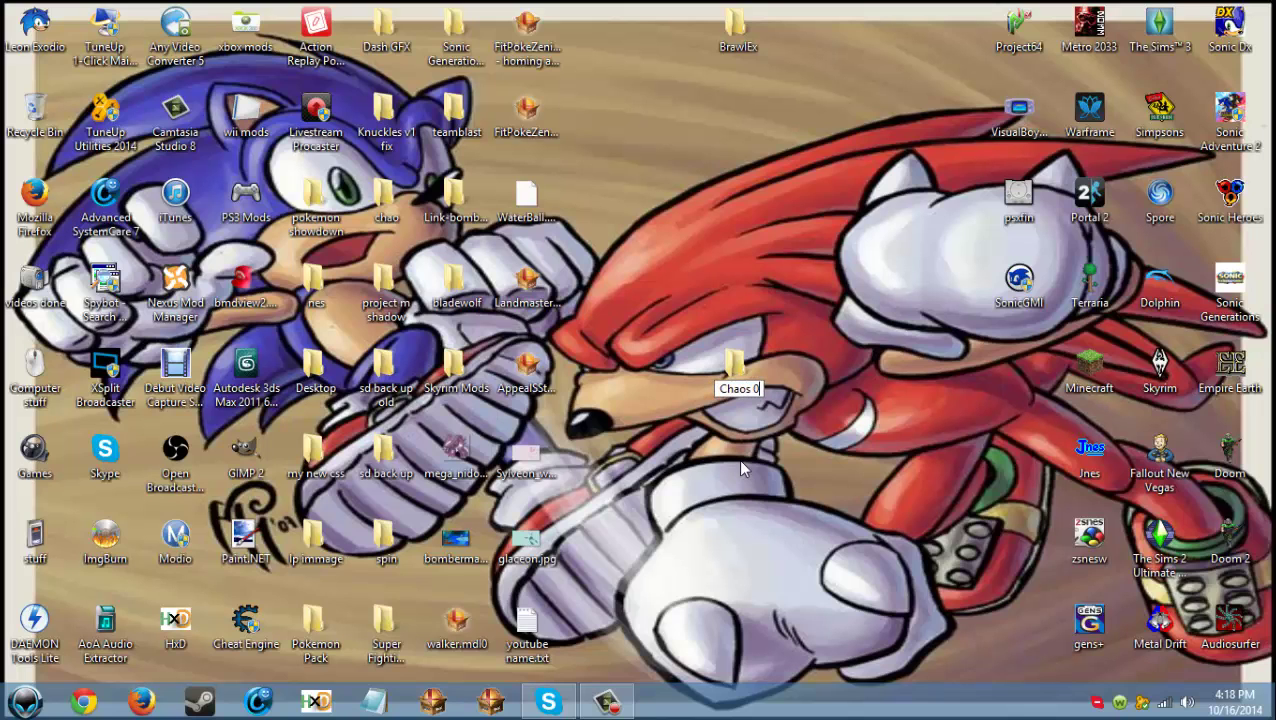
pyautogui.press('Return')
pyautogui.doubleClick(737, 372)
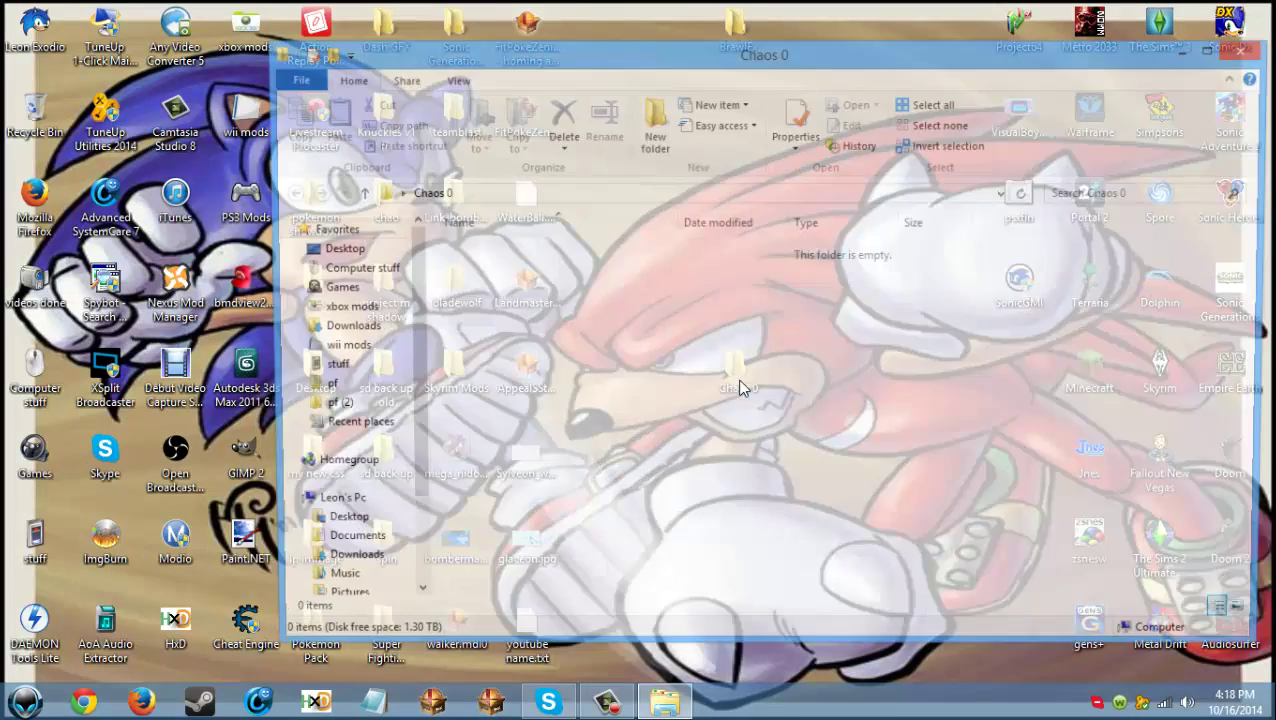
pyautogui.moveTo(556, 57); pyautogui.dragTo(490, 3)
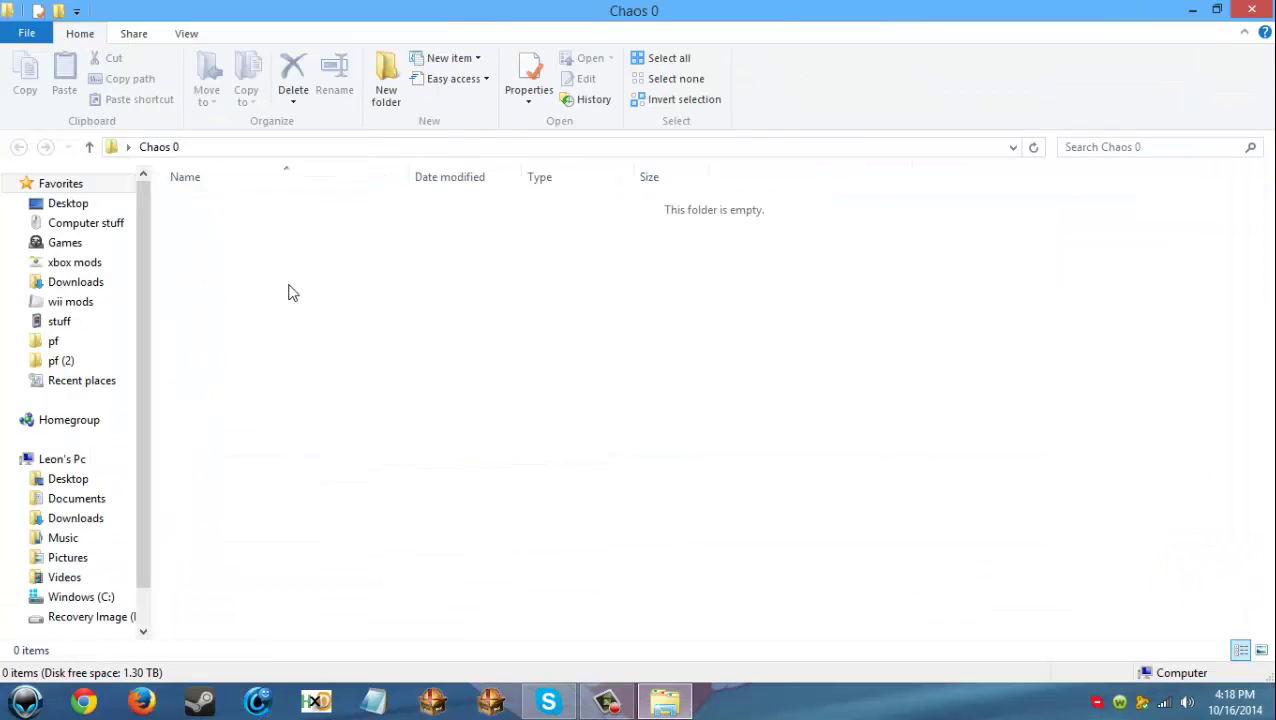
# Step: Try to open the pf (2) favorite folder on the SD card
pyautogui.click(55, 364)
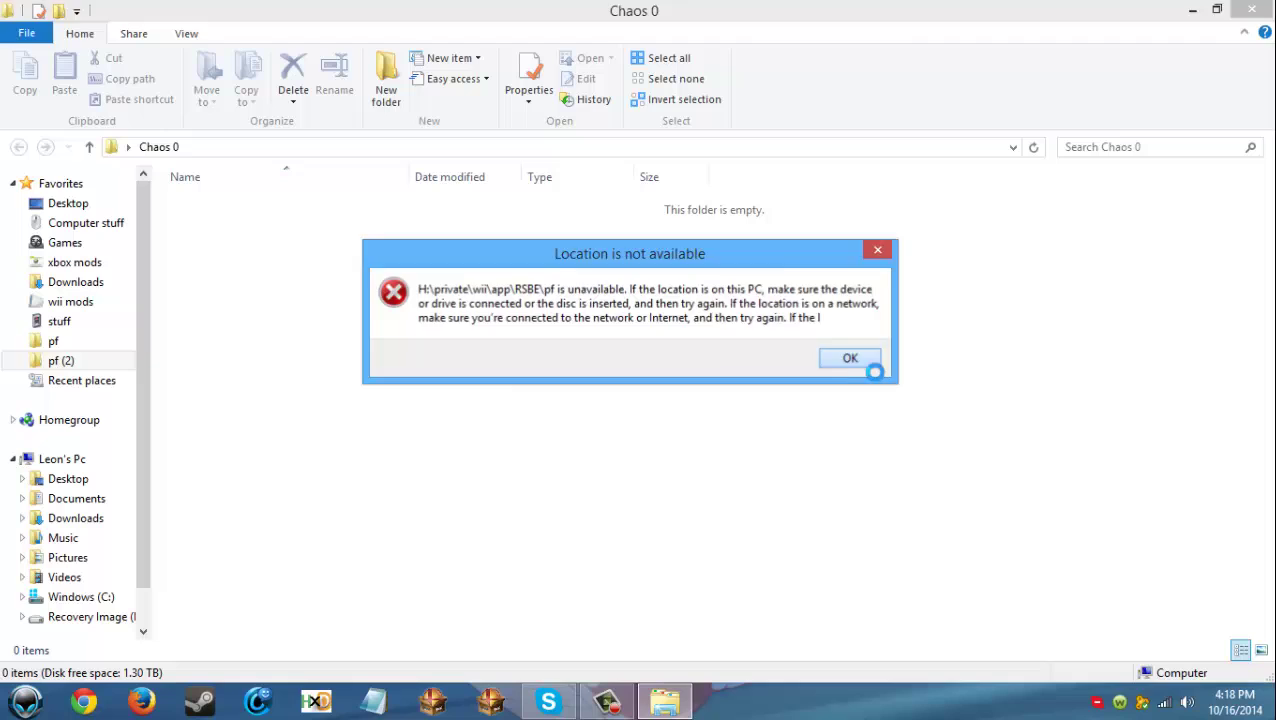
pyautogui.click(858, 366)
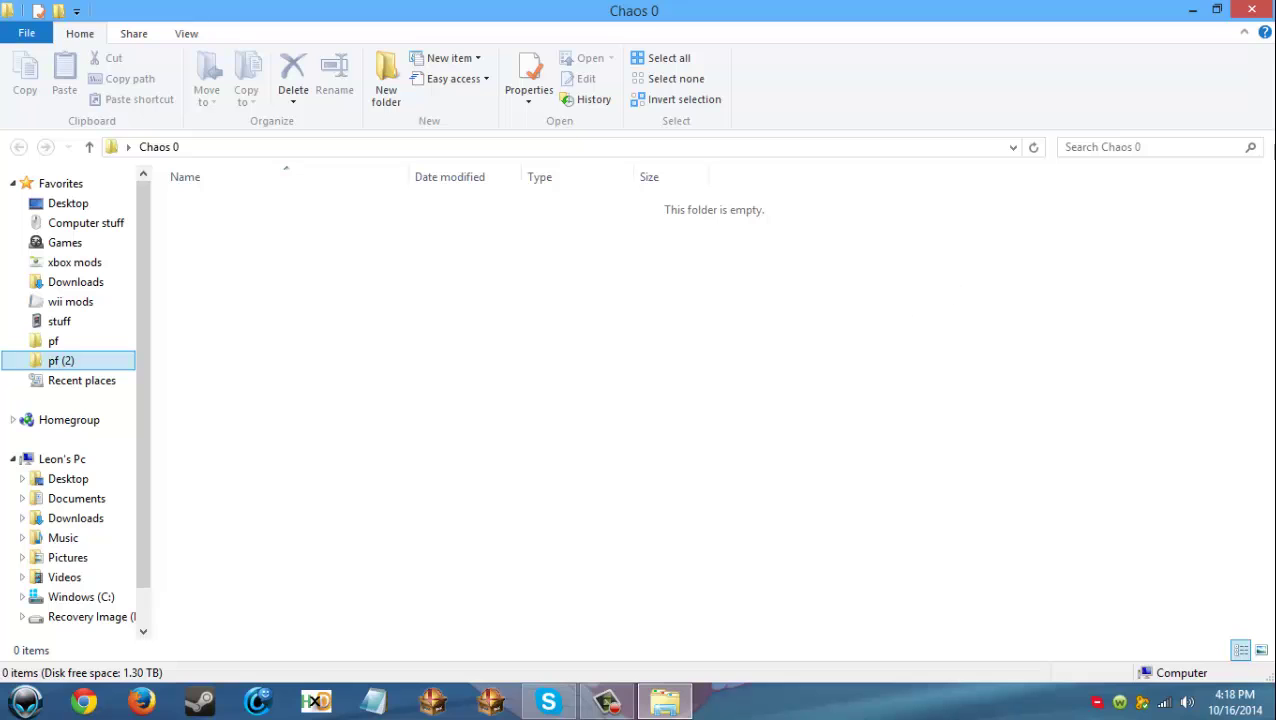
pyautogui.doubleClick(745, 8)
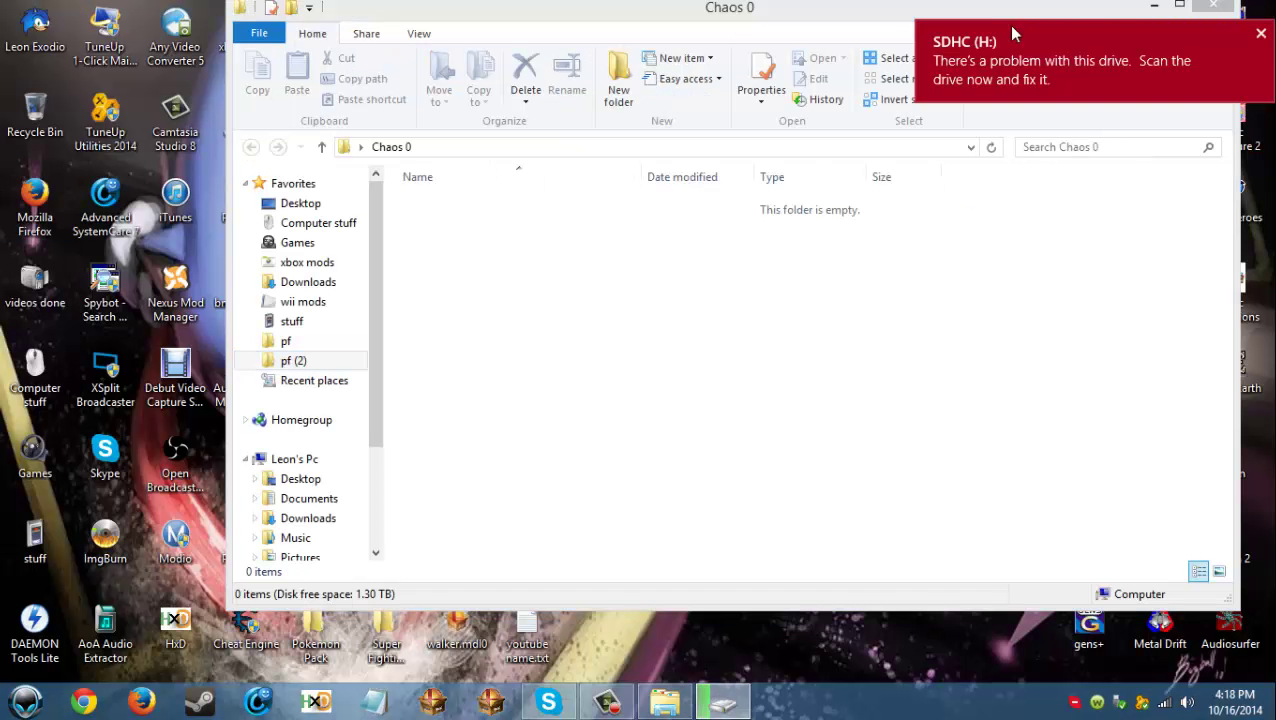
pyautogui.moveTo(723, 19); pyautogui.dragTo(566, 0)
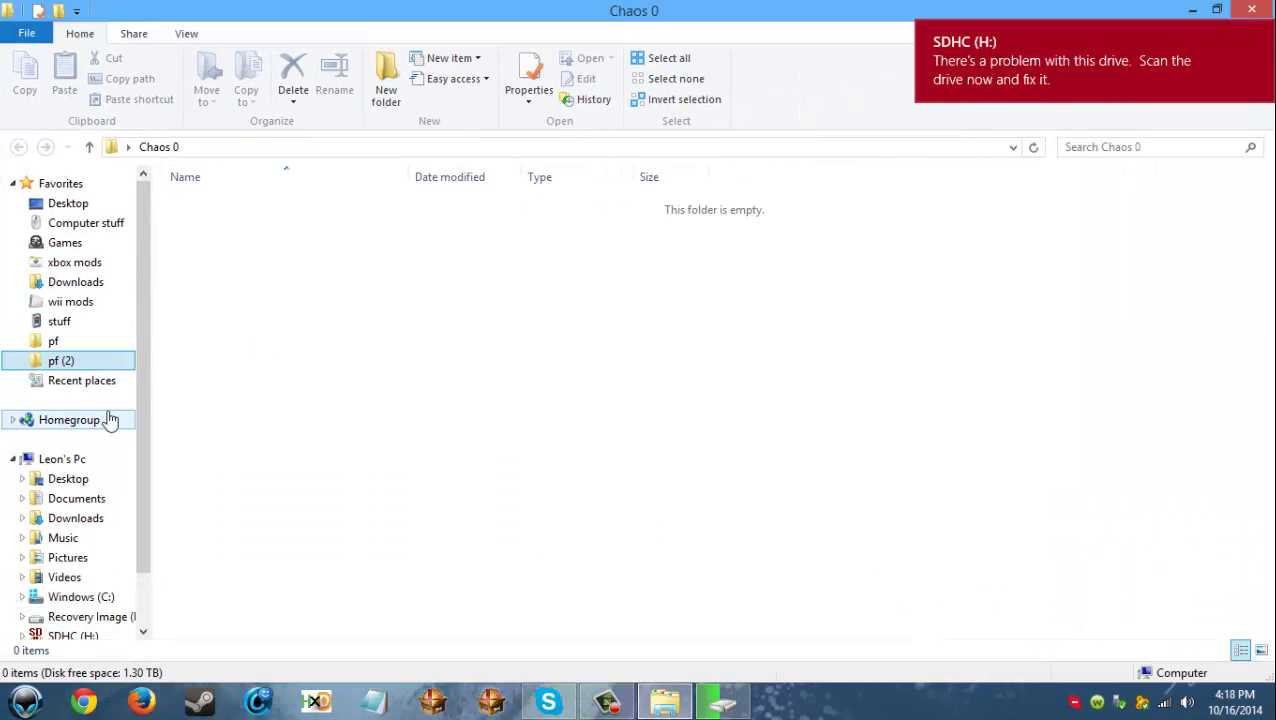
# Step: Open the Szerosuit folder inside the fighter folder of the pf (2) favorite
pyautogui.click(62, 363)
pyautogui.doubleClick(208, 250)
pyautogui.scroll(-1, 470, 360)
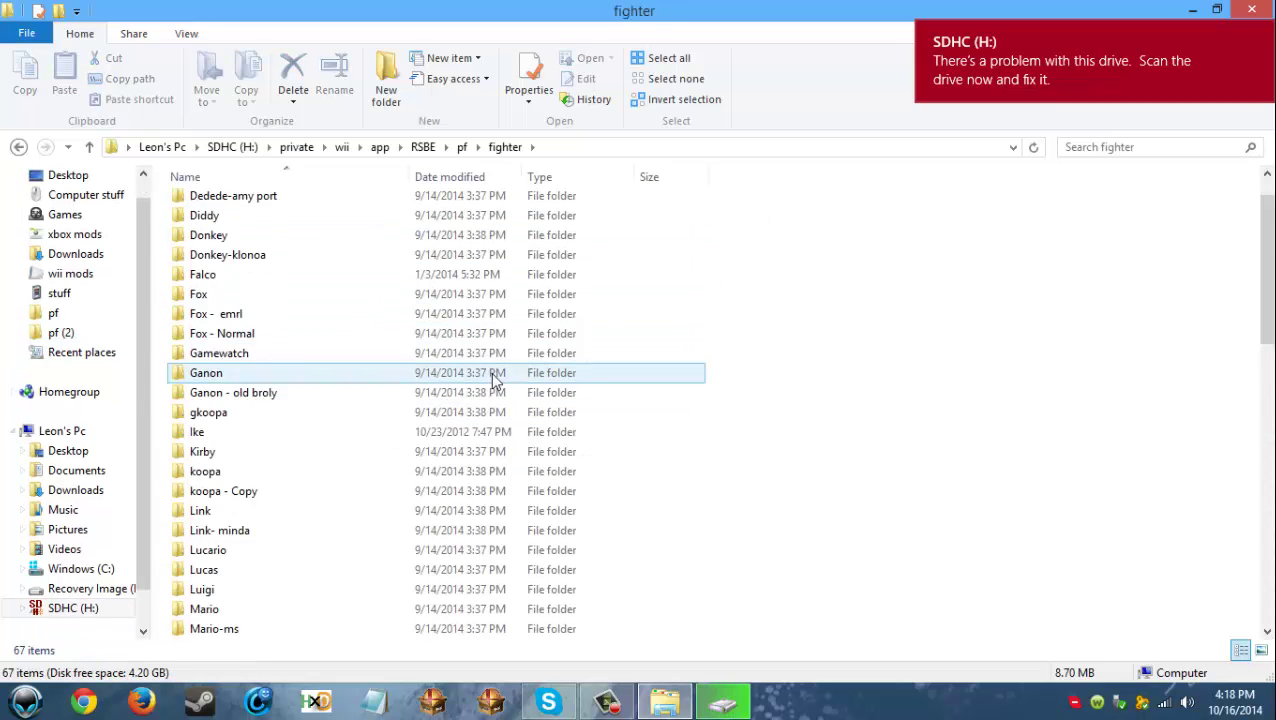
pyautogui.scroll(-14, 493, 400)
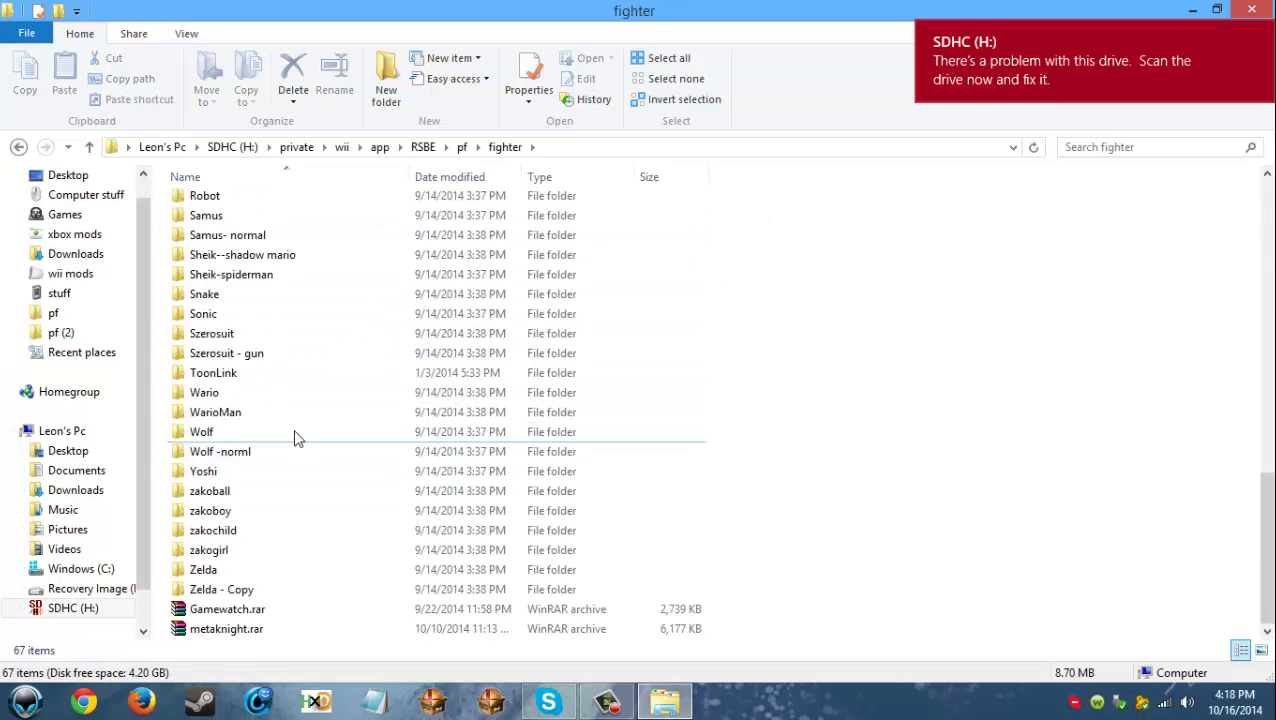
pyautogui.doubleClick(215, 333)
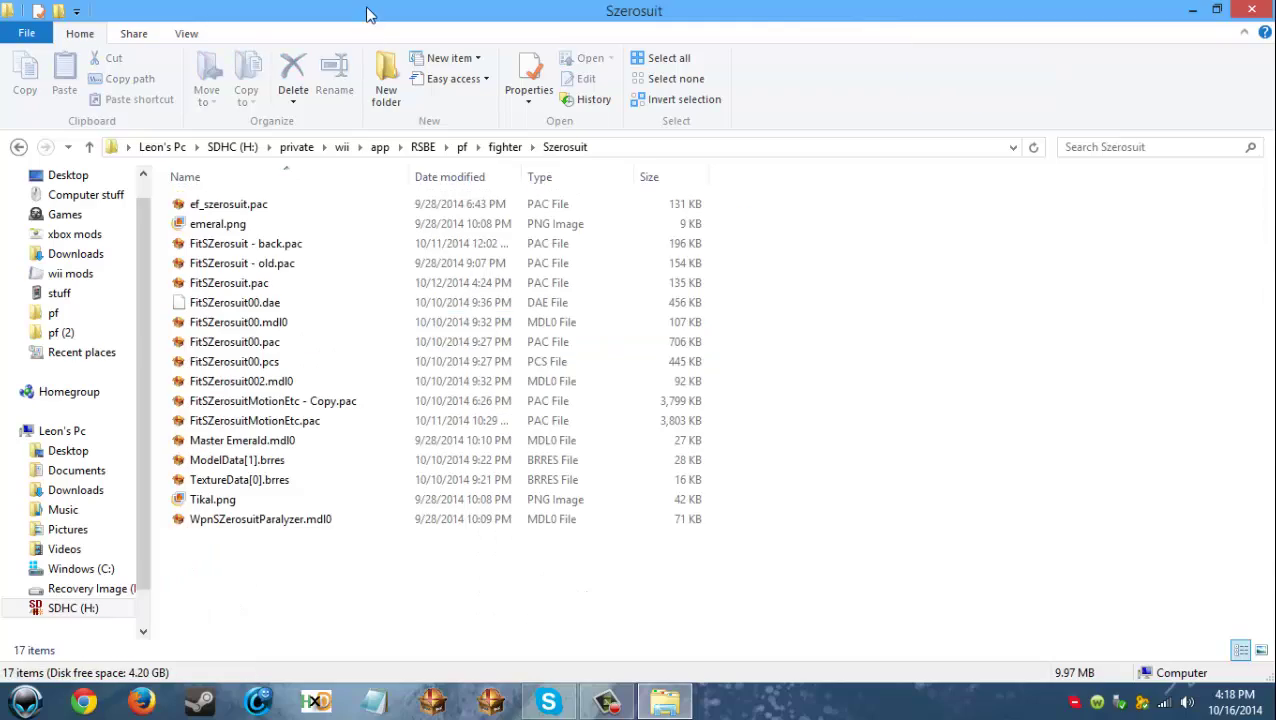
# Step: Arrange the Szerosuit and Chaos 0 folder windows side by side
pyautogui.moveTo(366, 13); pyautogui.dragTo(2, 200)
pyautogui.doubleClick(760, 383)
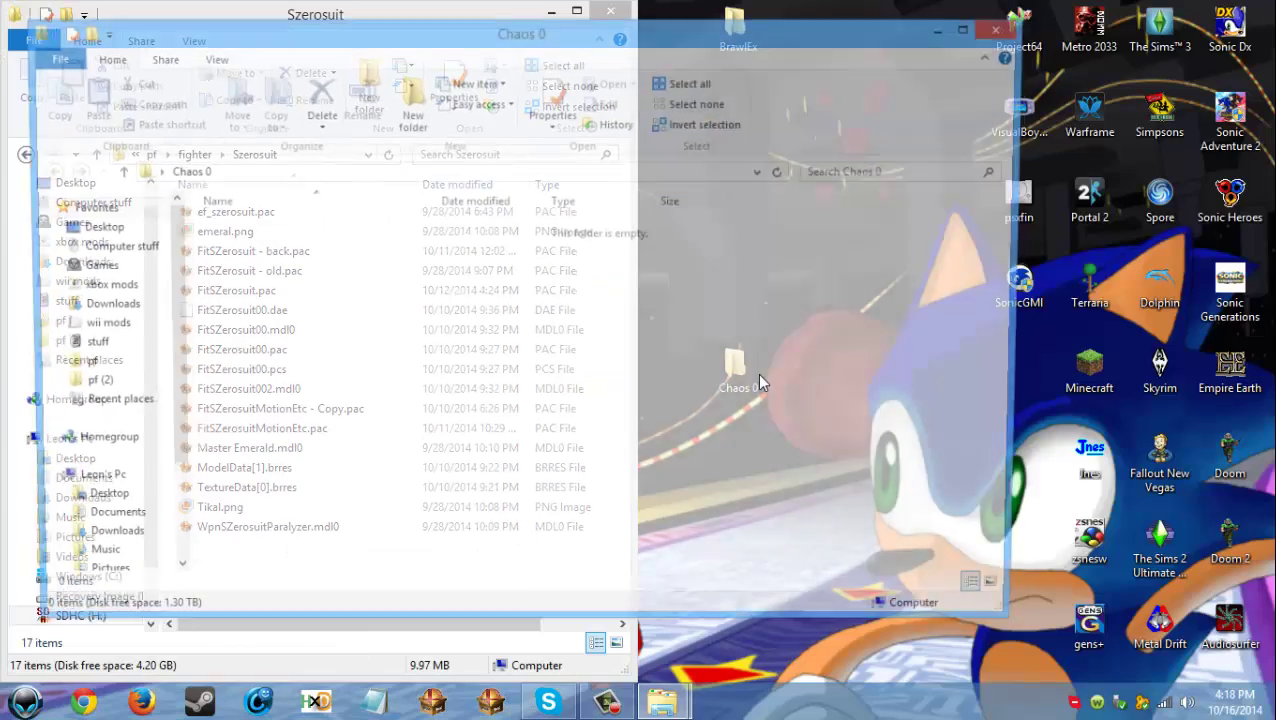
pyautogui.moveTo(632, 48); pyautogui.dragTo(1274, 150)
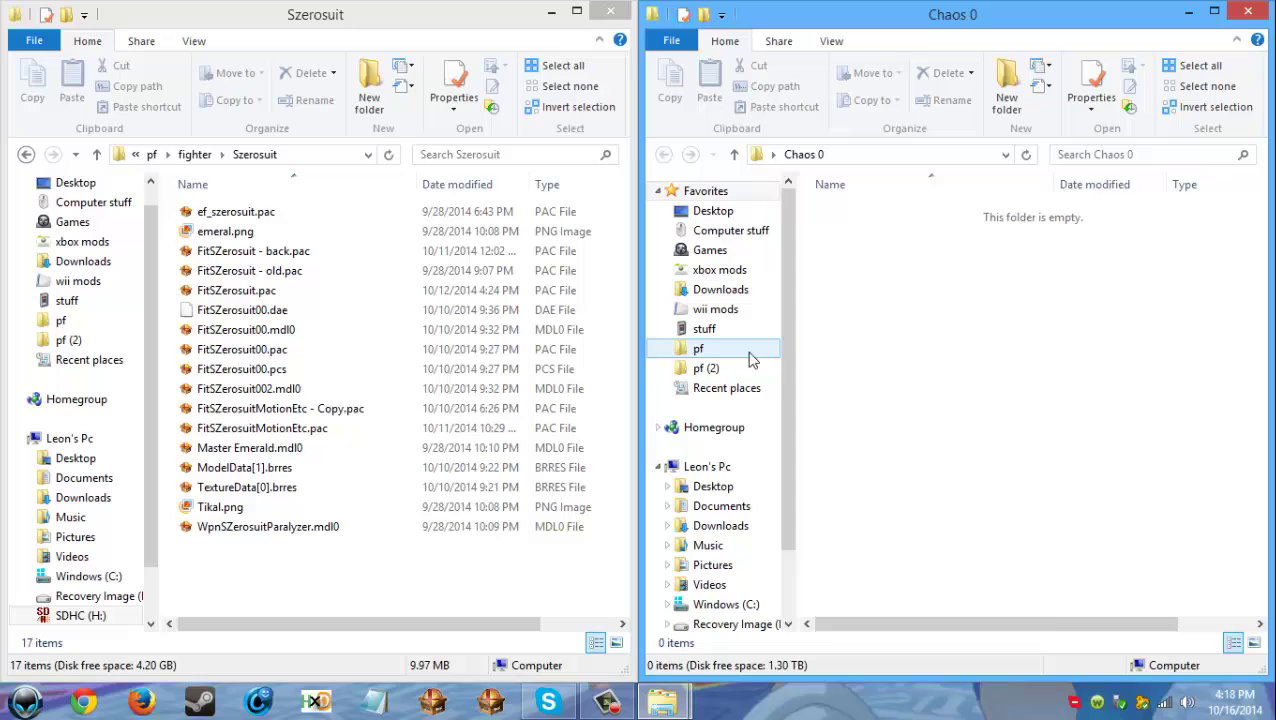
pyautogui.moveTo(640, 521); pyautogui.dragTo(665, 525)
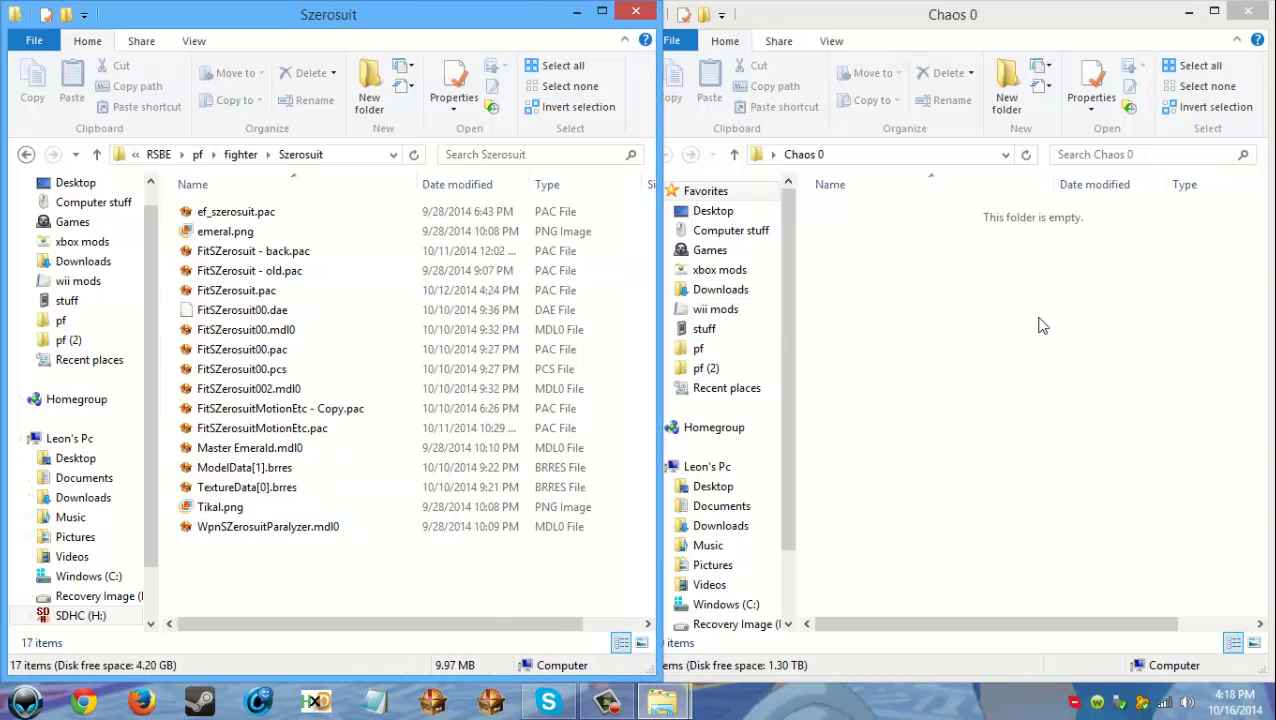
# Step: Create a "Back up" folder inside Chaos 0 and open it
pyautogui.rightClick(896, 372)
pyautogui.moveTo(1059, 610)
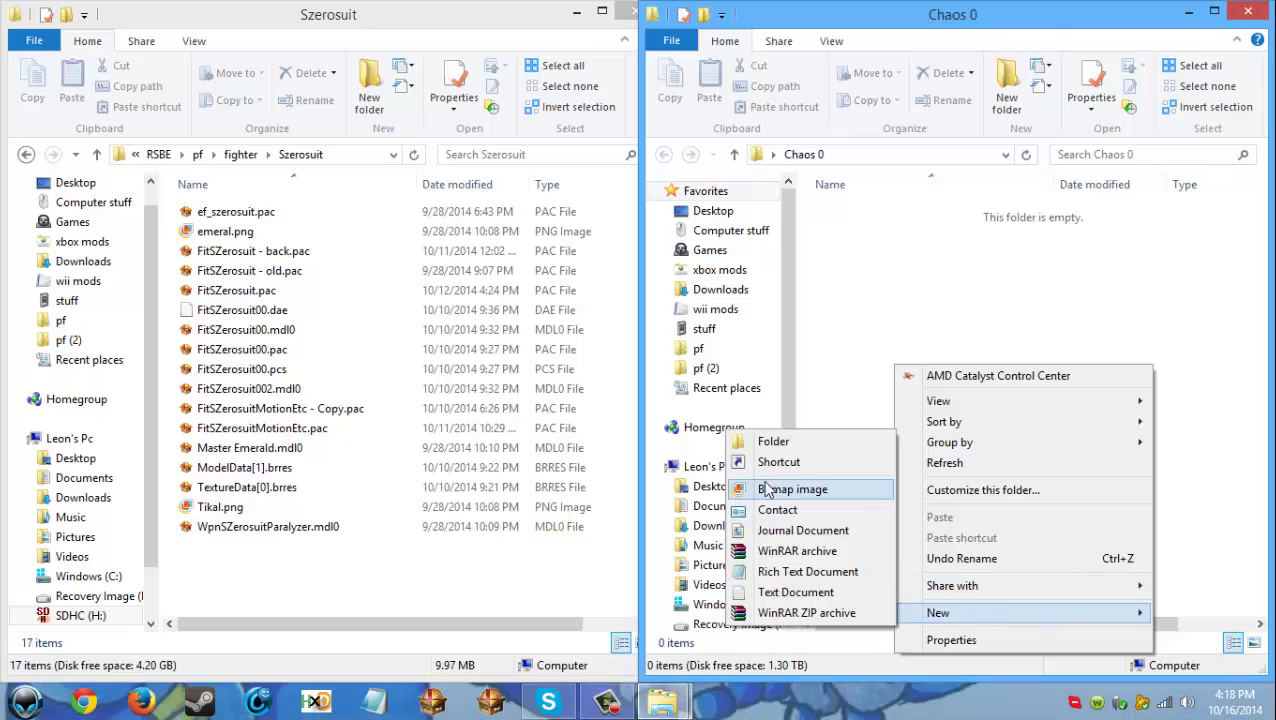
pyautogui.click(773, 442)
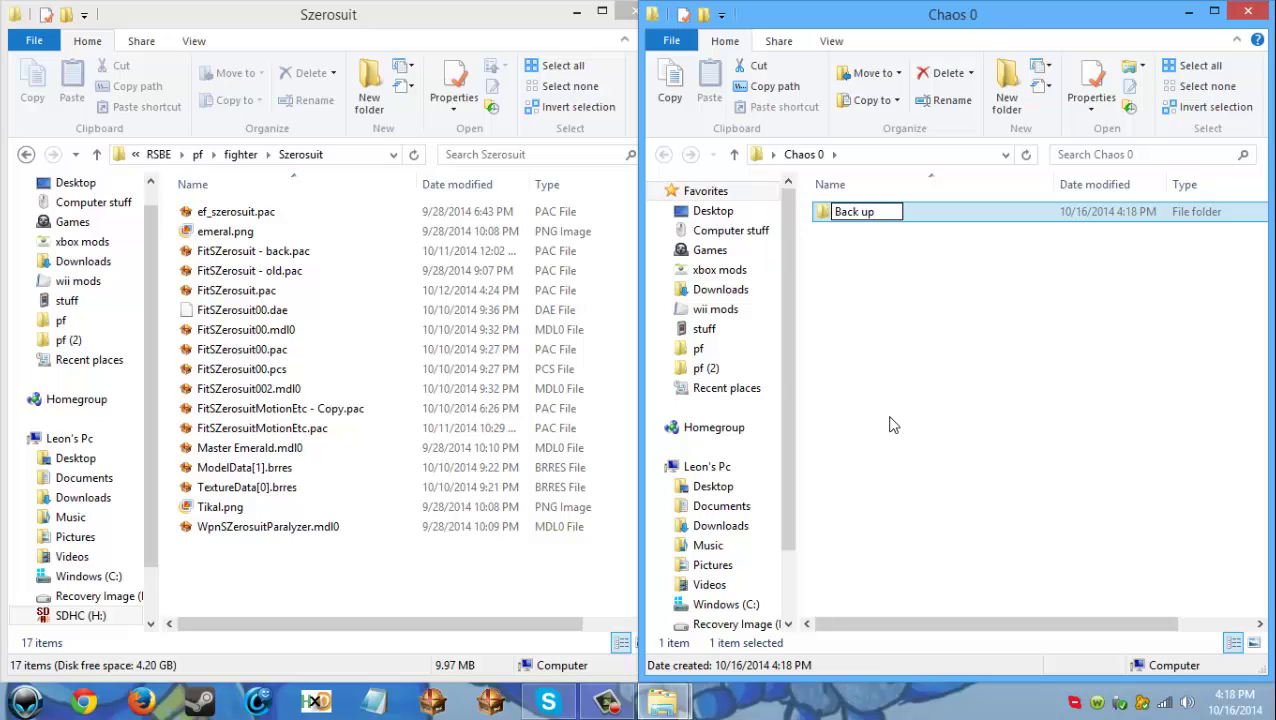
pyautogui.click(893, 425)
pyautogui.doubleClick(855, 211)
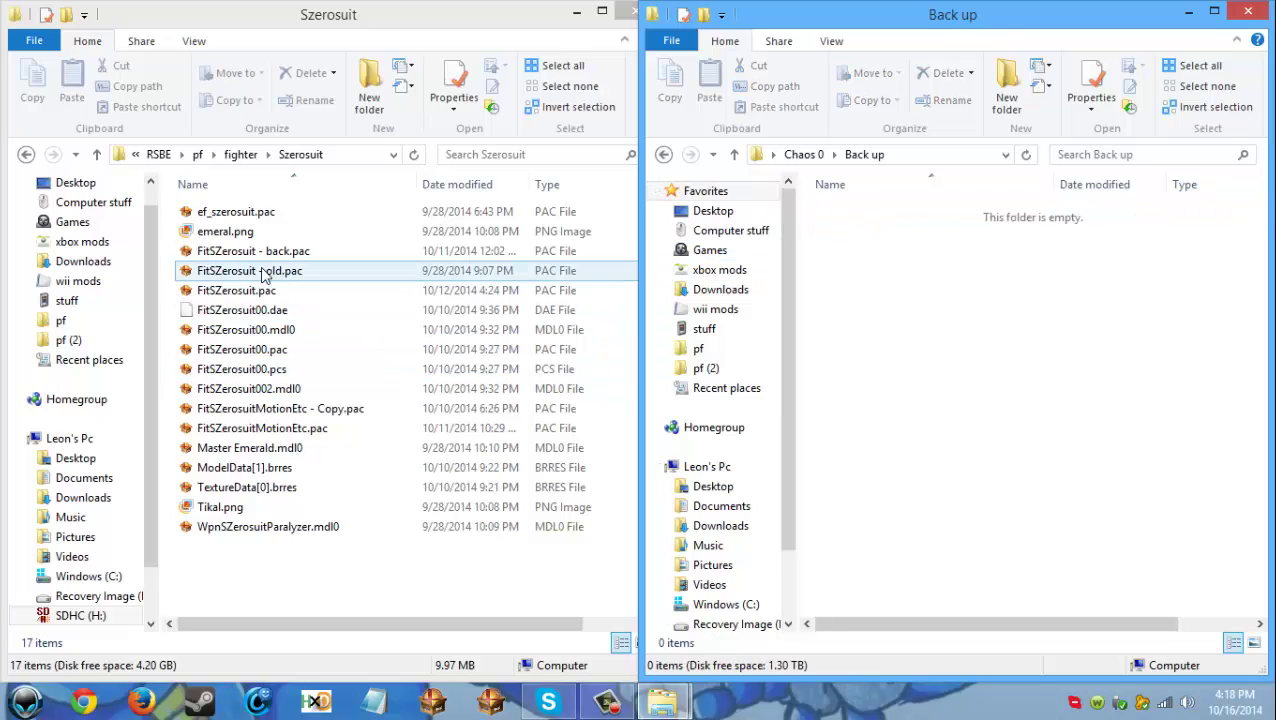
# Step: Copy the whole Szerosuit folder from the SD card's fighter folder into the Back up folder
pyautogui.click(268, 289)
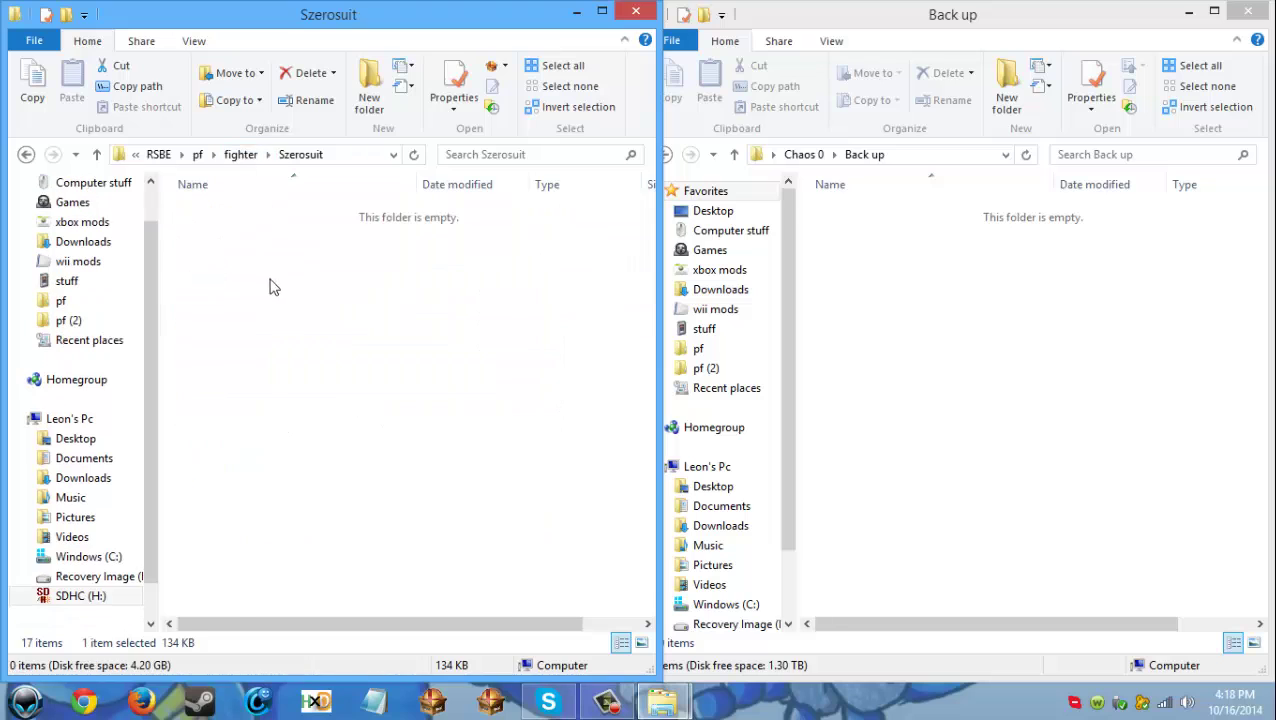
pyautogui.press('BackSpace')
pyautogui.moveTo(216, 607); pyautogui.dragTo(1064, 395)
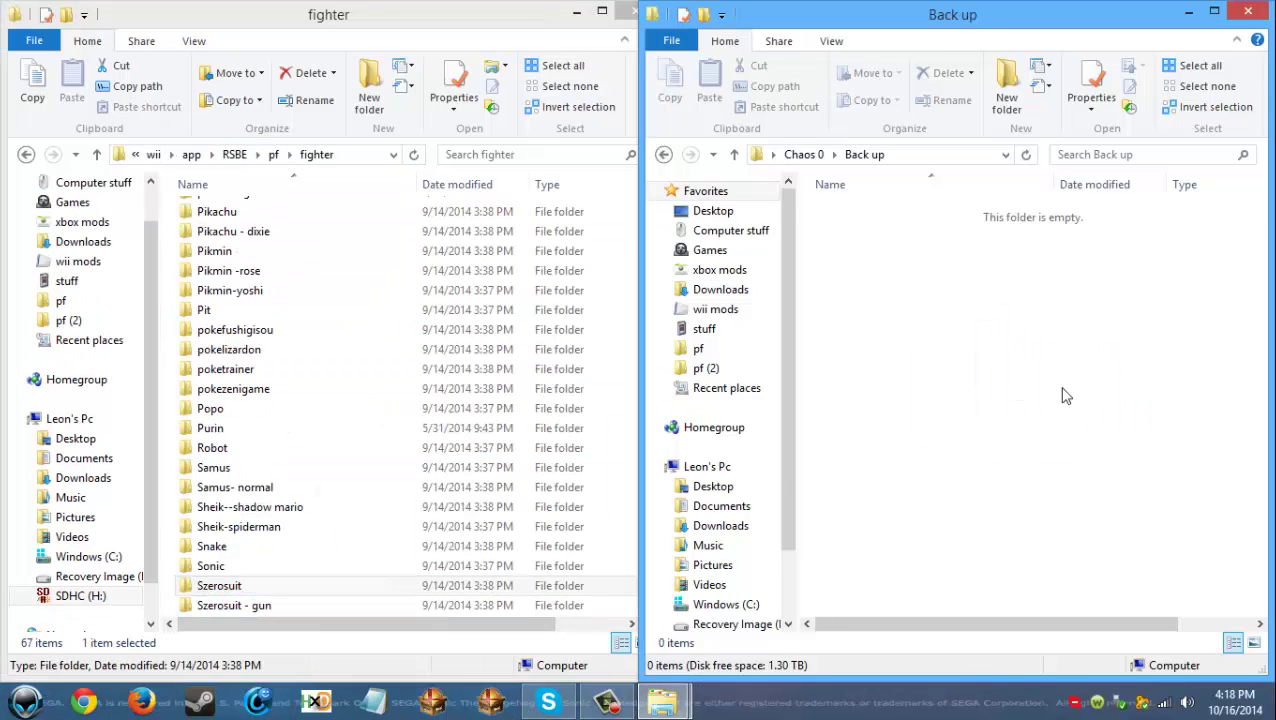
# Step: Delete all files inside the SD card's Szerosuit folder, including FitSZerosuit00.pac and FitSZerosuit00.pcs
pyautogui.doubleClick(250, 587)
pyautogui.moveTo(310, 587); pyautogui.dragTo(213, 200)
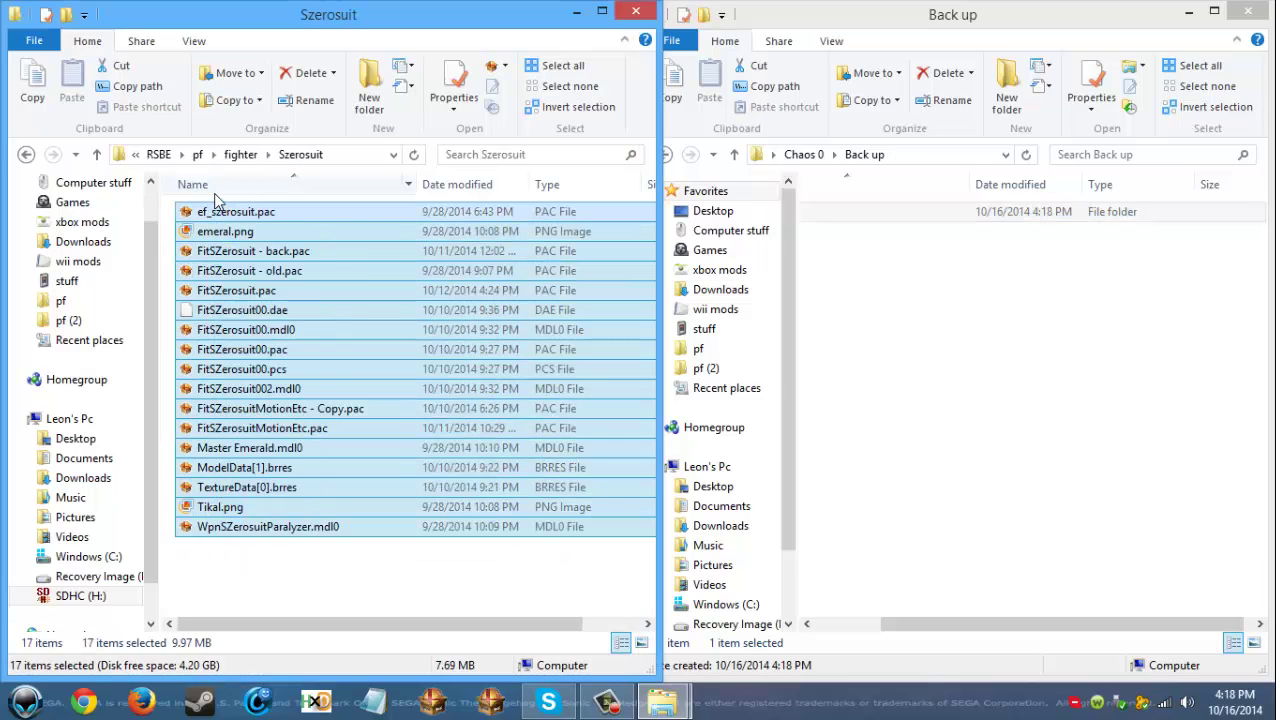
pyautogui.keyDown('ctrl'); pyautogui.click(260, 349); pyautogui.keyUp('ctrl')
pyautogui.keyDown('ctrl'); pyautogui.click(262, 369); pyautogui.keyUp('ctrl')
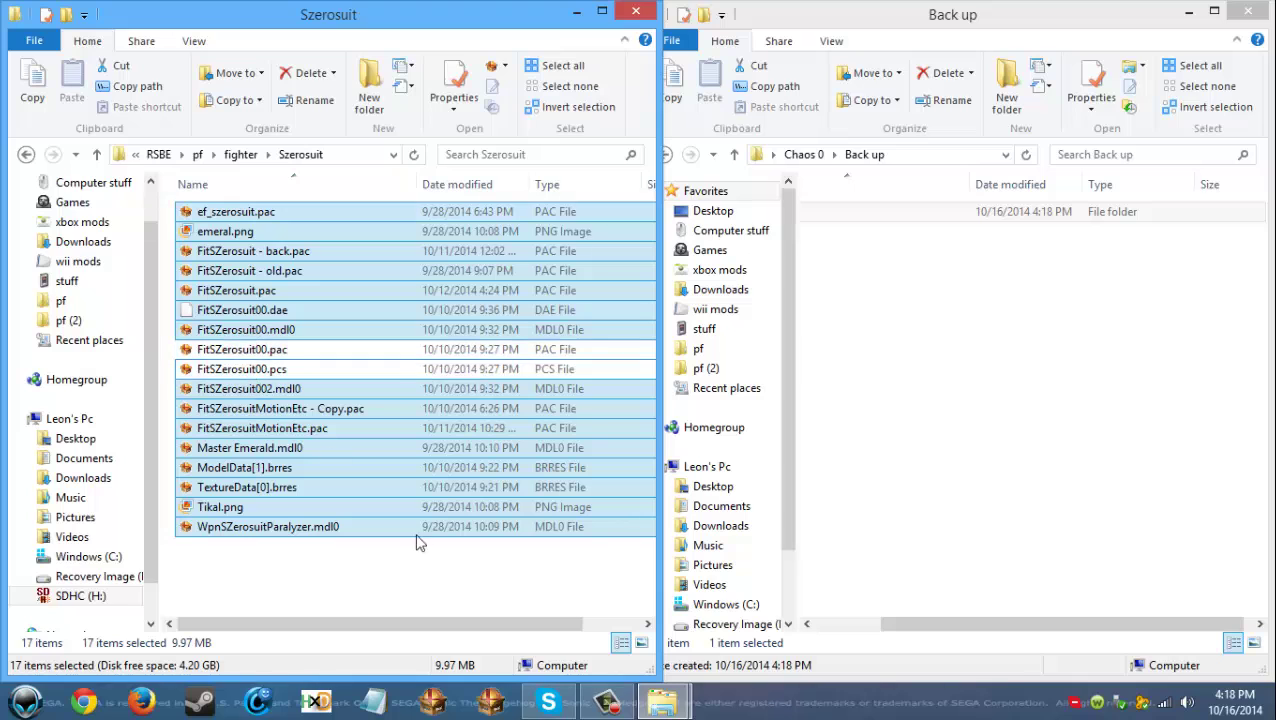
pyautogui.moveTo(352, 570); pyautogui.dragTo(210, 196)
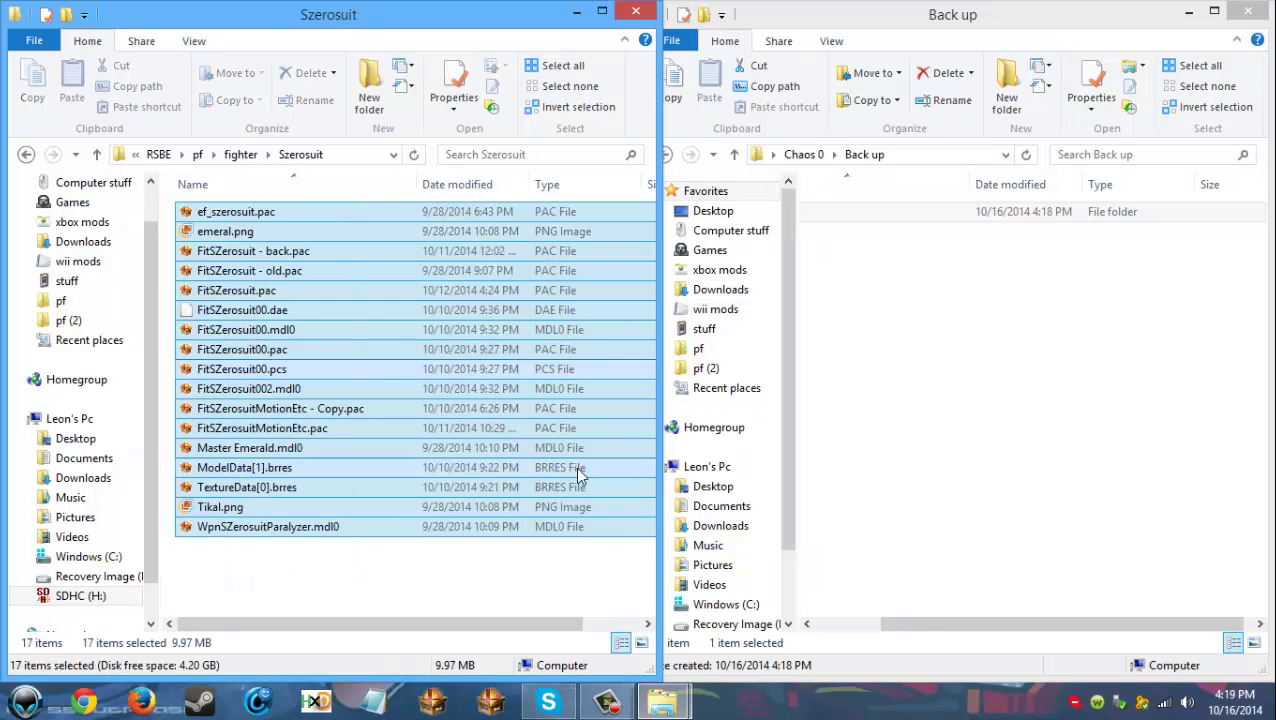
pyautogui.press('Delete')
pyautogui.click(711, 366)
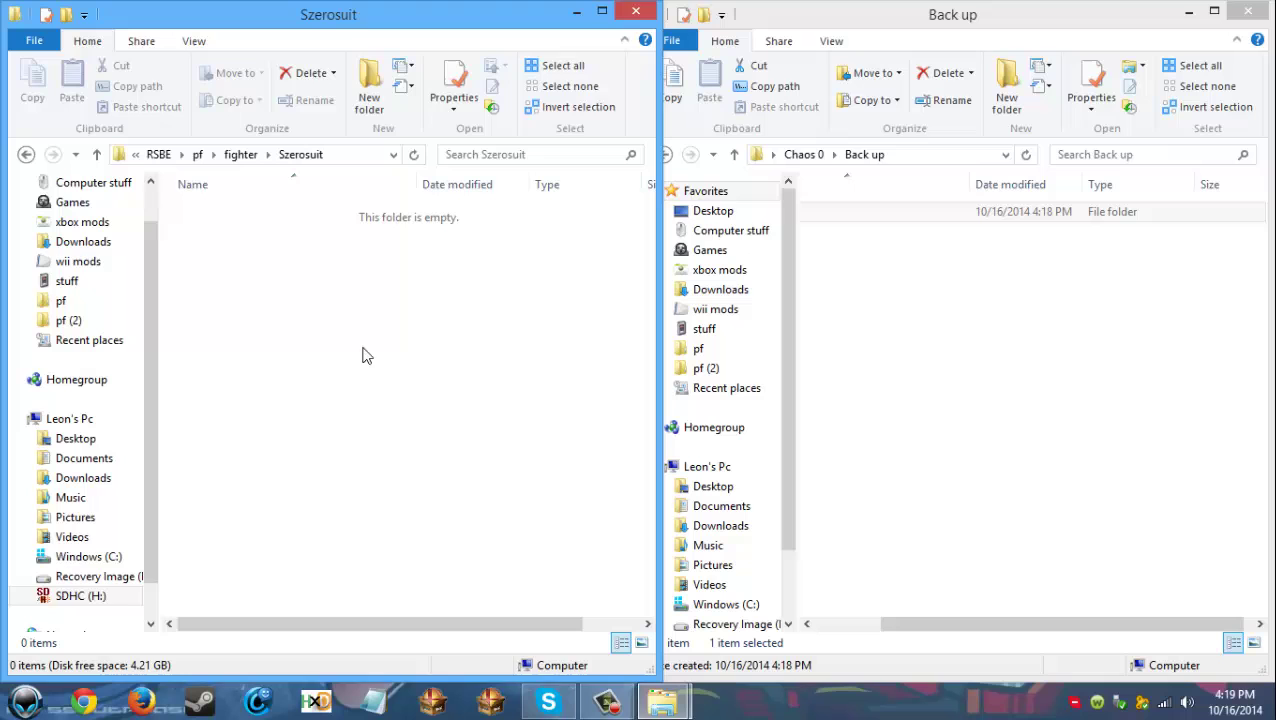
# Step: Minimize the Szerosuit window and return from the Back up folder to Chaos 0
pyautogui.click(576, 12)
pyautogui.click(925, 372)
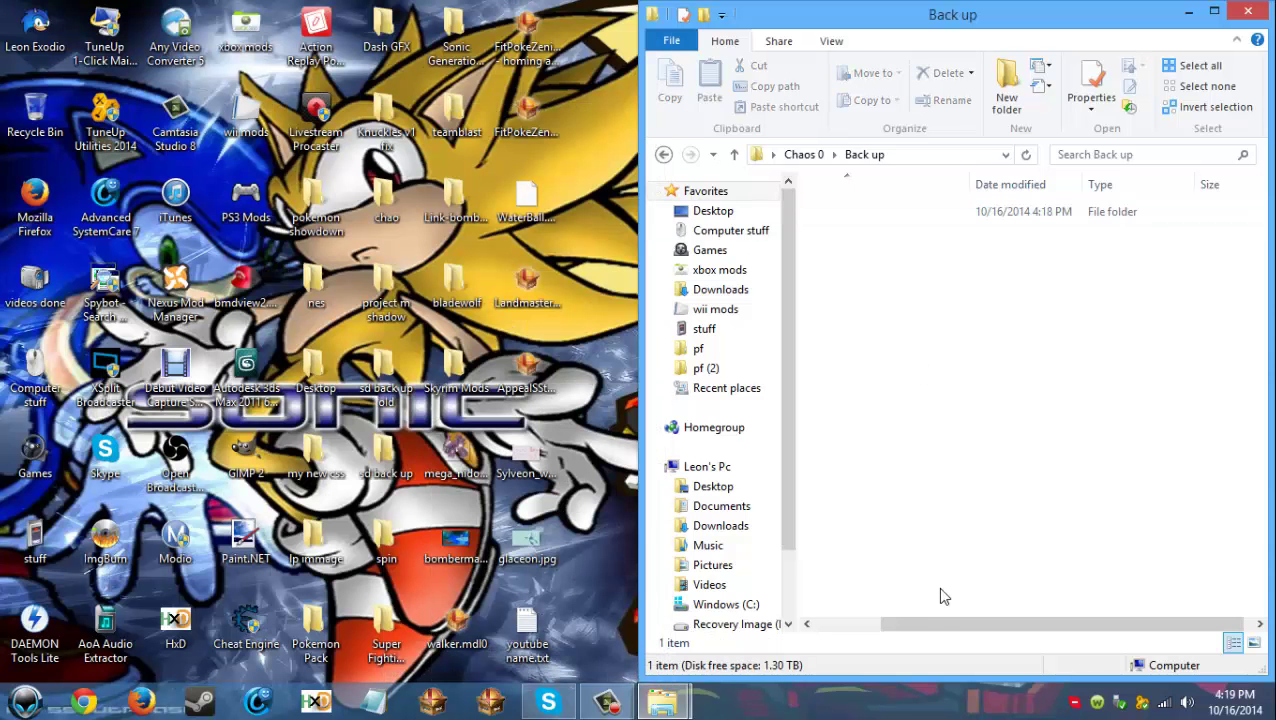
pyautogui.moveTo(897, 627); pyautogui.dragTo(831, 632)
pyautogui.click(805, 156)
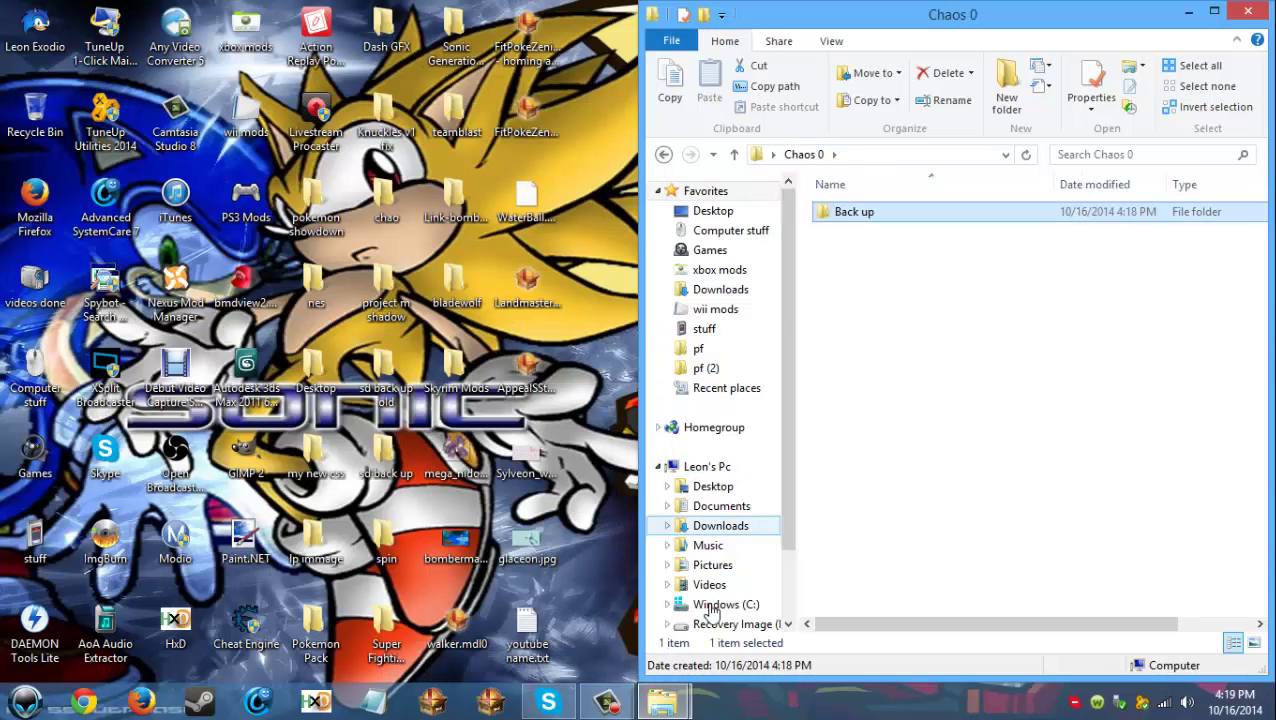
# Step: Open the metaknight folder in the SD card's fighter folder and snap its window to the right half of the desktop
pyautogui.moveTo(663, 700)
pyautogui.click(574, 598)
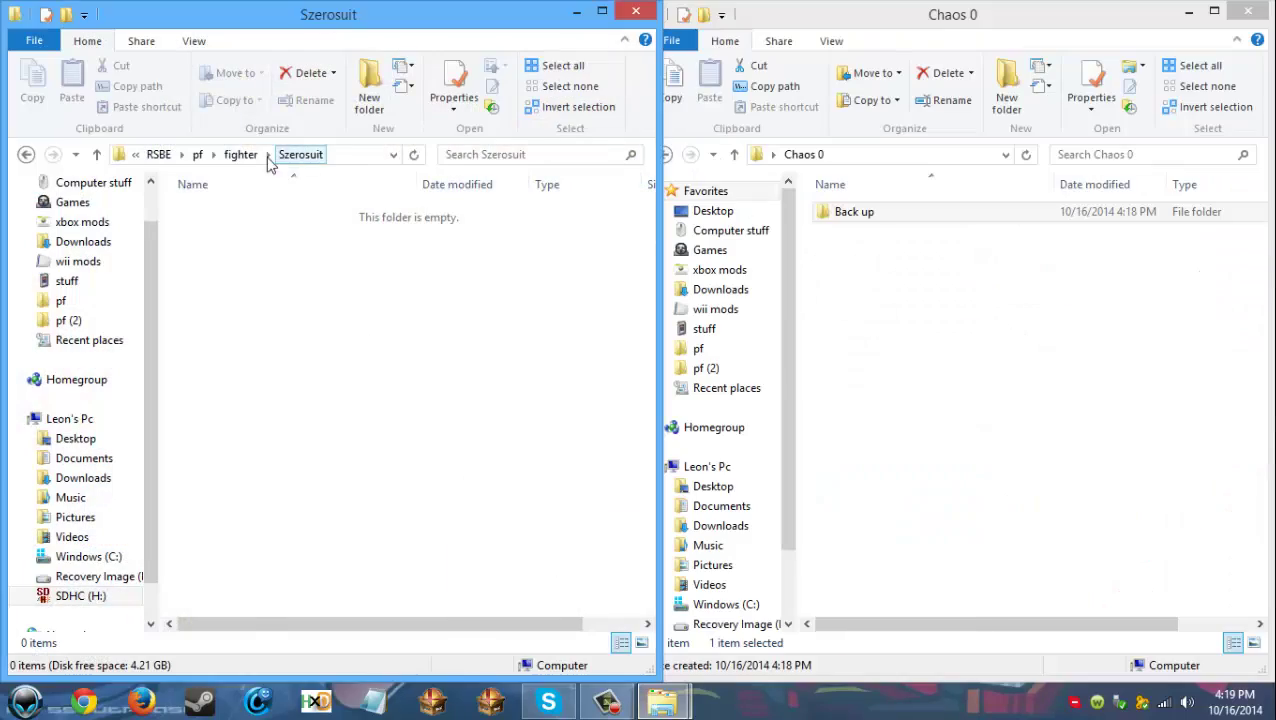
pyautogui.click(245, 154)
pyautogui.scroll(6, 294, 365)
pyautogui.scroll(-2, 300, 375)
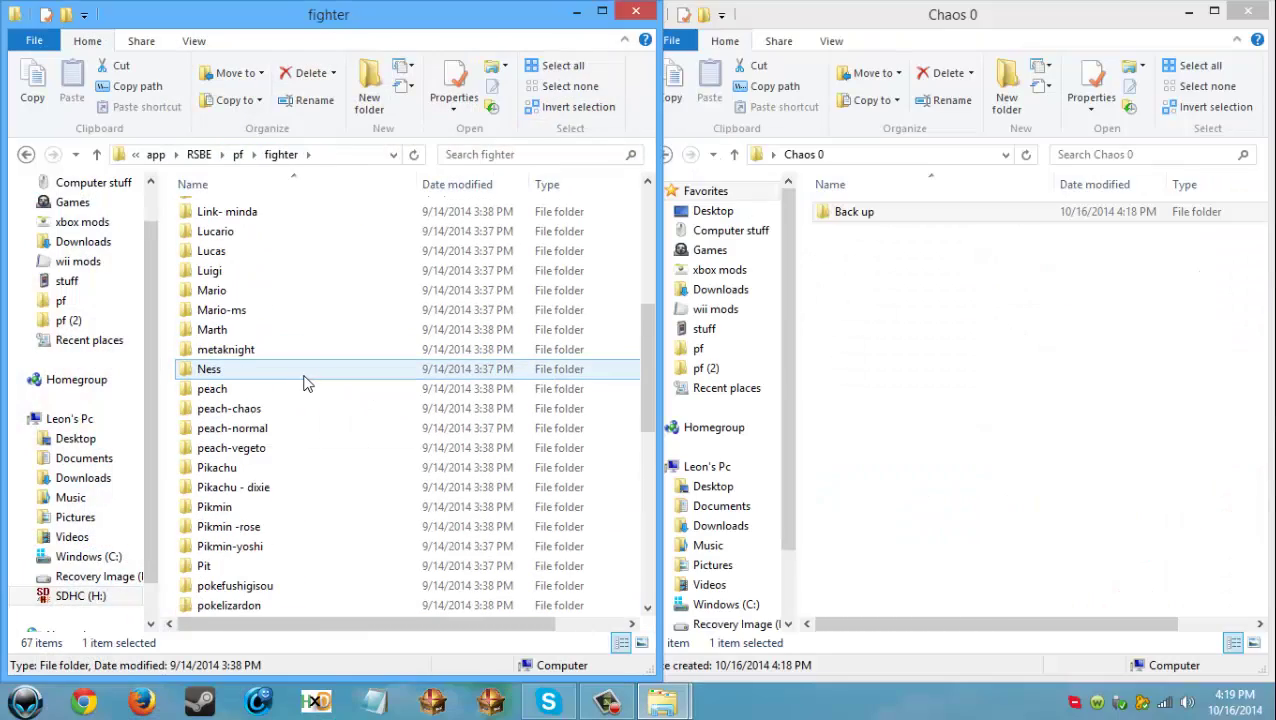
pyautogui.doubleClick(236, 350)
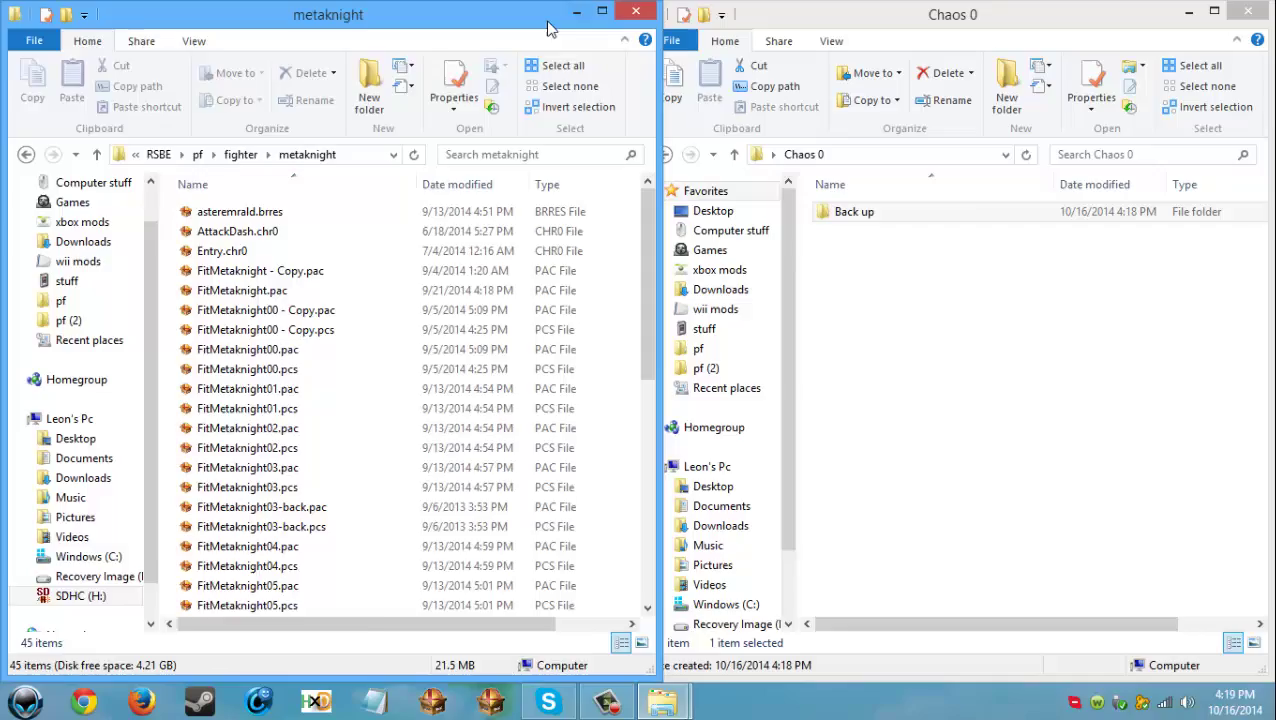
pyautogui.moveTo(547, 28); pyautogui.dragTo(1272, 30)
# Step: Open the szerosuit folder under wii mods > brawl iso > fighter
pyautogui.doubleClick(242, 112)
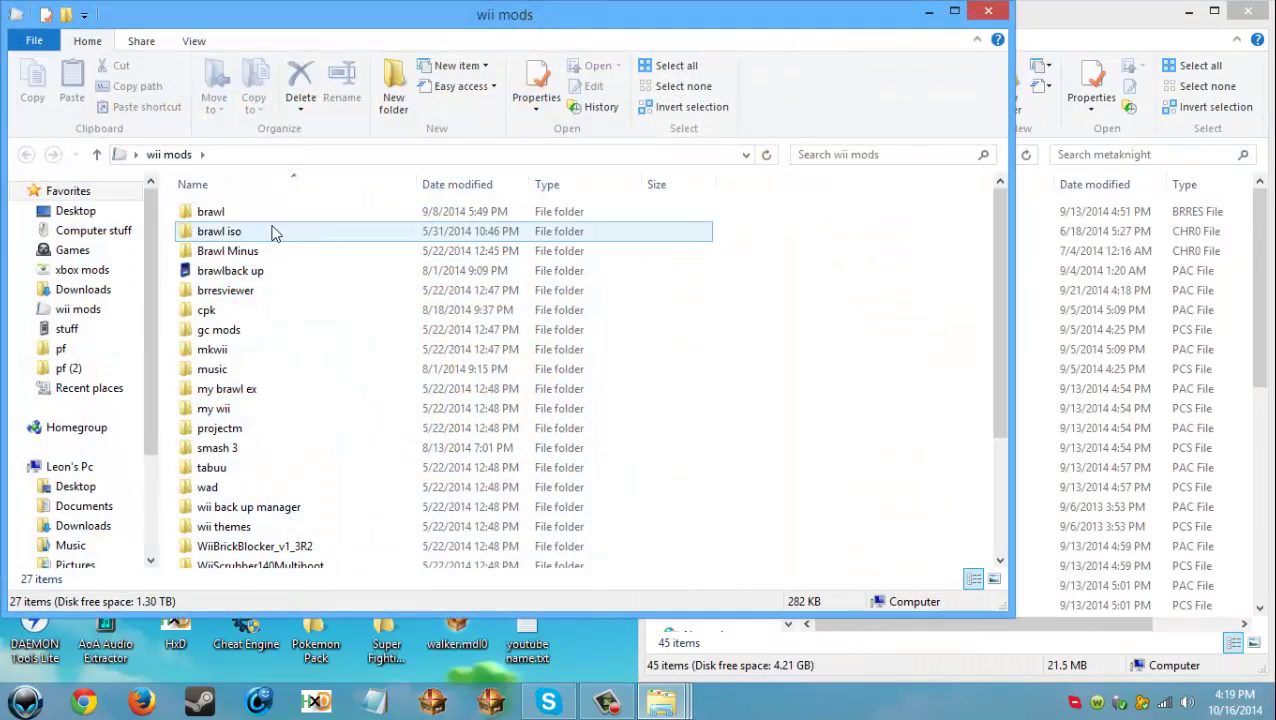
pyautogui.doubleClick(272, 231)
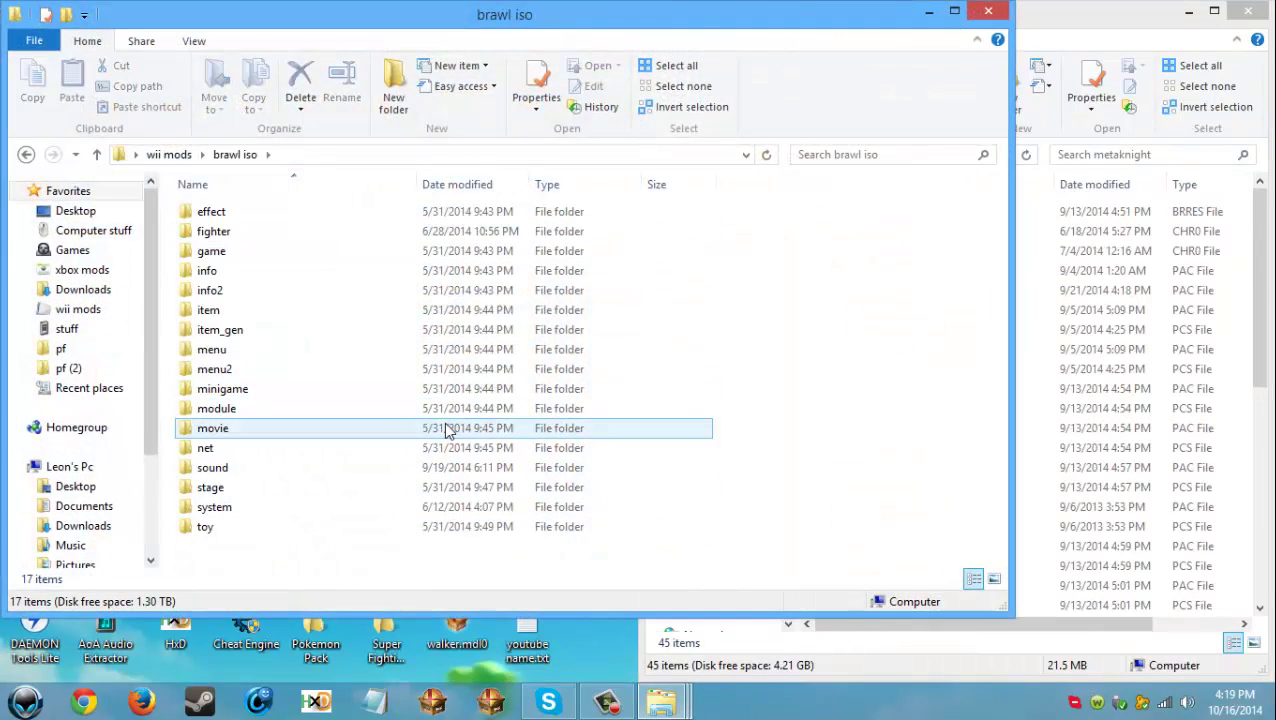
pyautogui.doubleClick(225, 229)
pyautogui.scroll(-9, 305, 342)
pyautogui.scroll(-1, 303, 342)
pyautogui.doubleClick(259, 342)
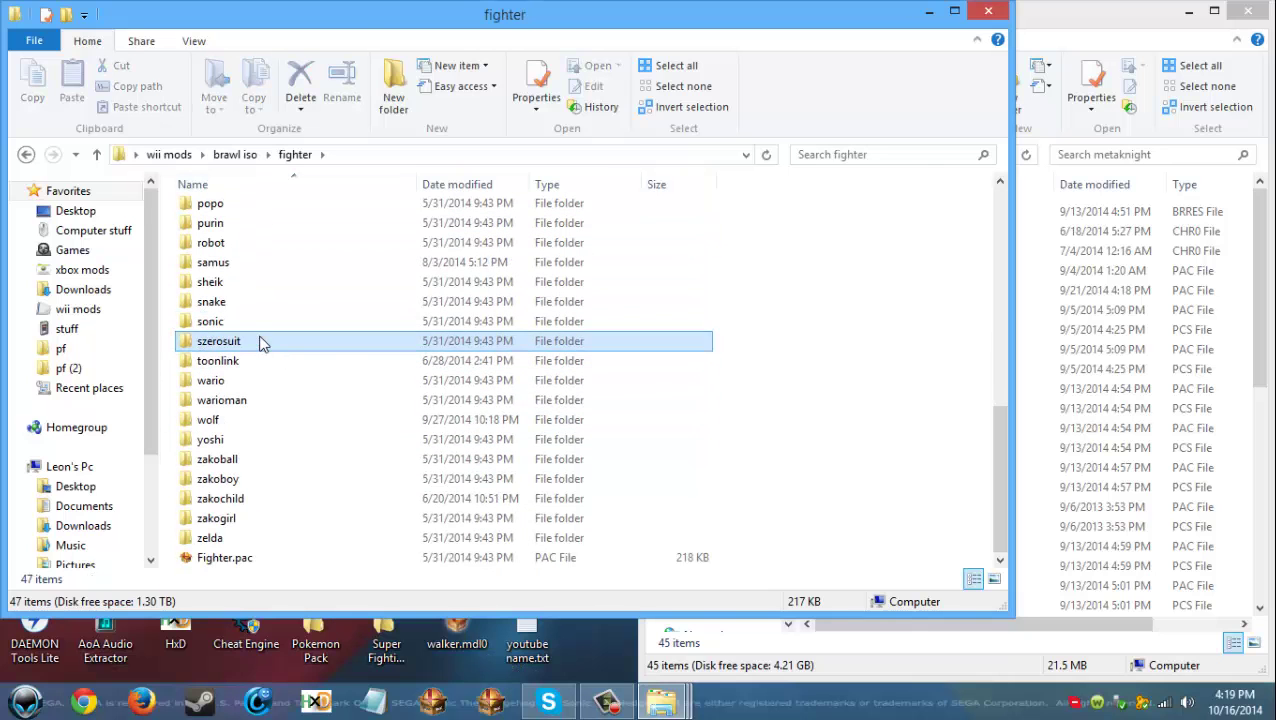
# Step: Snap the szerosuit and metaknight windows to the left half of the desktop, with metaknight in front beside Chaos 0
pyautogui.moveTo(359, 23); pyautogui.dragTo(2, 30)
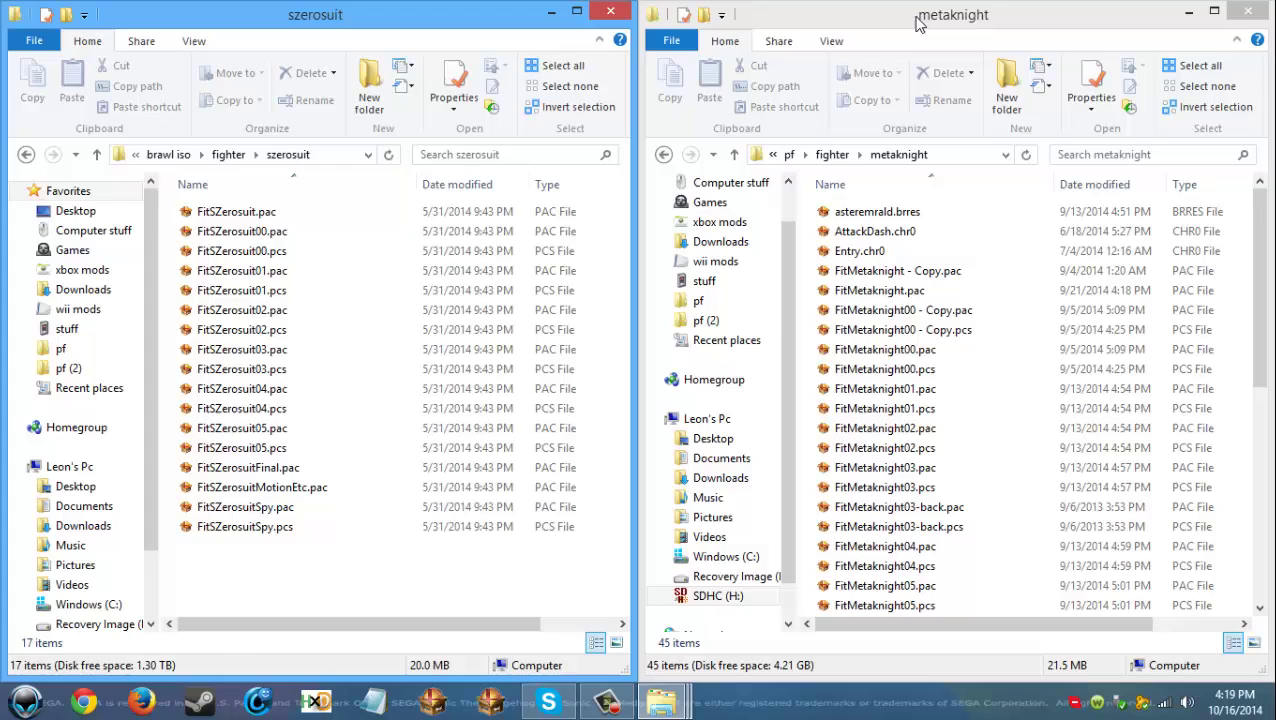
pyautogui.moveTo(918, 24); pyautogui.dragTo(2, 200)
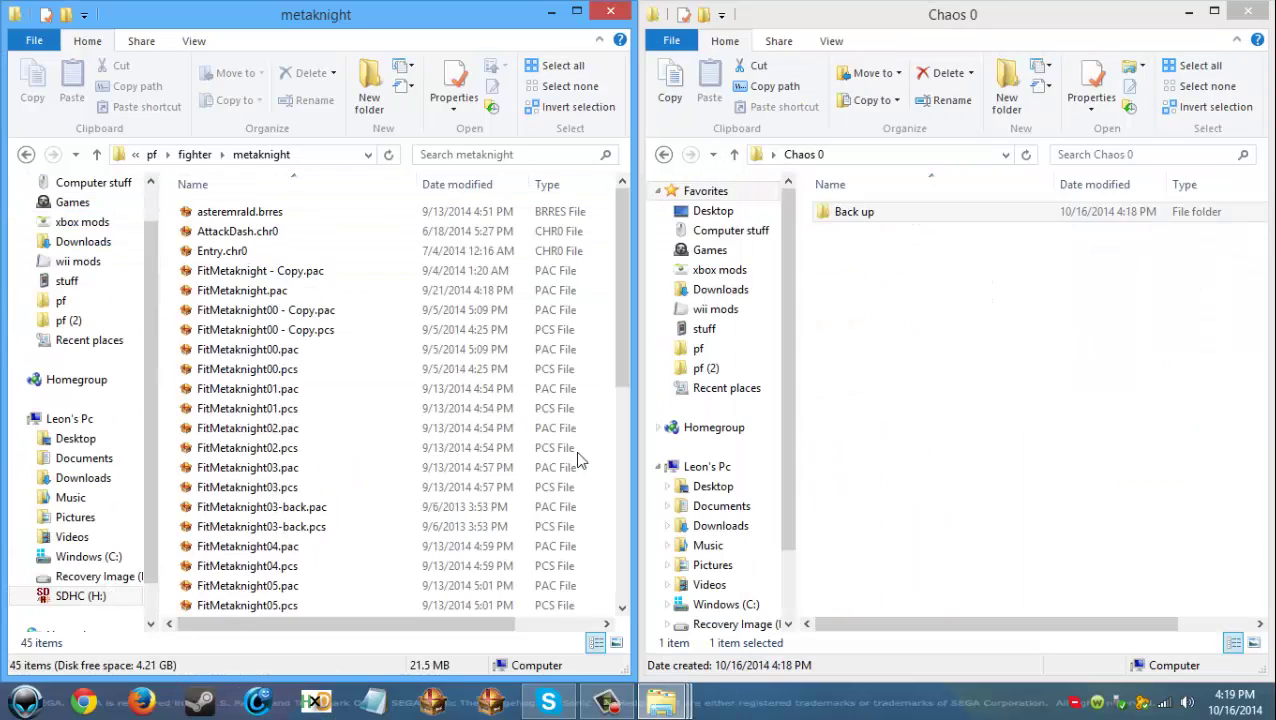
# Step: Copy FitMetaknight.pac, FitMetaknight00.pac, FitMetaknight00.pcs, FitMetaknightEntry.pac, FitMetaknightMotionEtc.pac and FitMetaknightResult.pac from the metaknight folder into Chaos 0
pyautogui.click(244, 297)
pyautogui.keyDown('ctrl'); pyautogui.click(200, 349); pyautogui.keyUp('ctrl')
pyautogui.keyDown('ctrl'); pyautogui.click(200, 369); pyautogui.keyUp('ctrl')
pyautogui.scroll(-6, 305, 470)
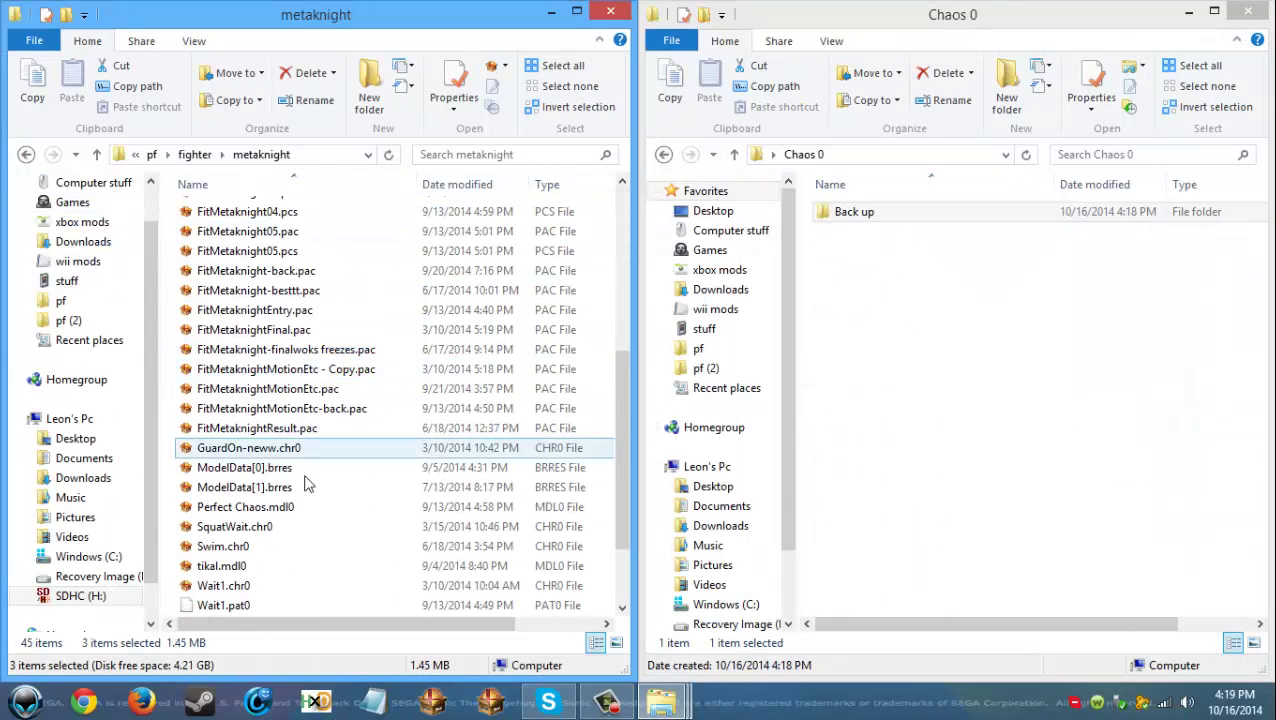
pyautogui.keyDown('ctrl'); pyautogui.click(245, 311); pyautogui.keyUp('ctrl')
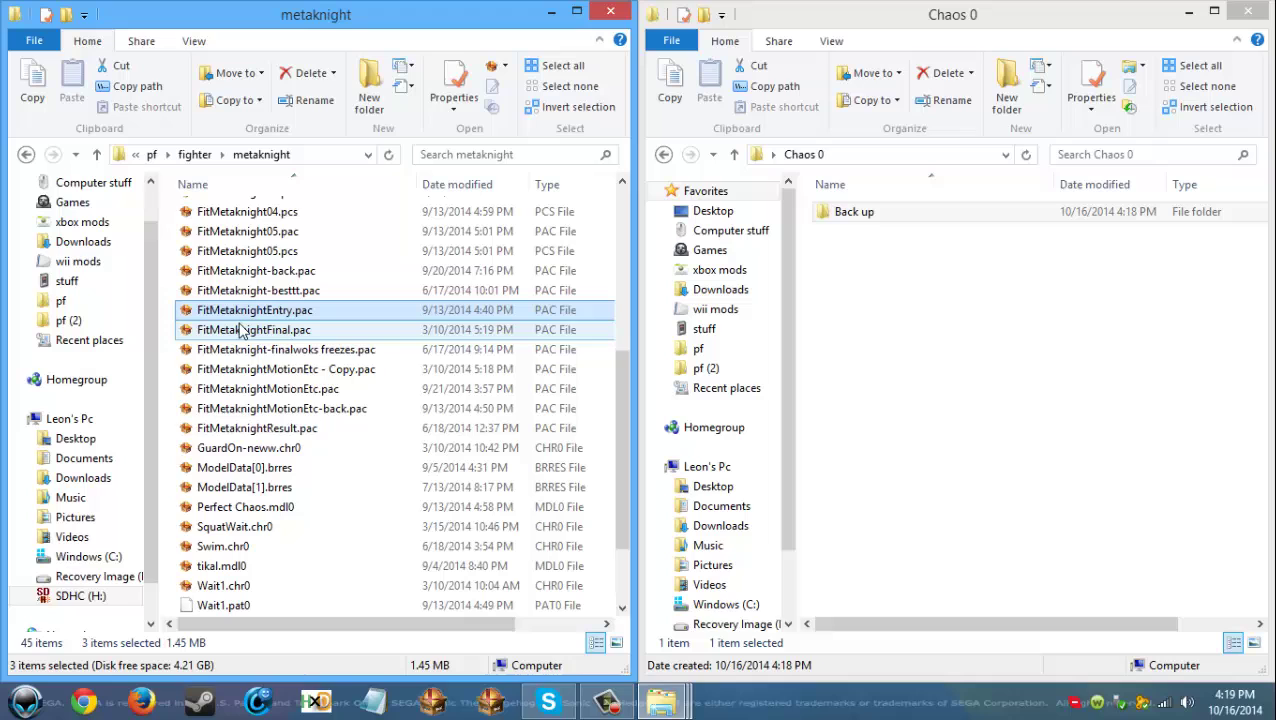
pyautogui.keyDown('ctrl'); pyautogui.click(247, 389); pyautogui.keyUp('ctrl')
pyautogui.keyDown('ctrl'); pyautogui.click(252, 428); pyautogui.keyUp('ctrl')
pyautogui.moveTo(249, 318); pyautogui.dragTo(985, 425)
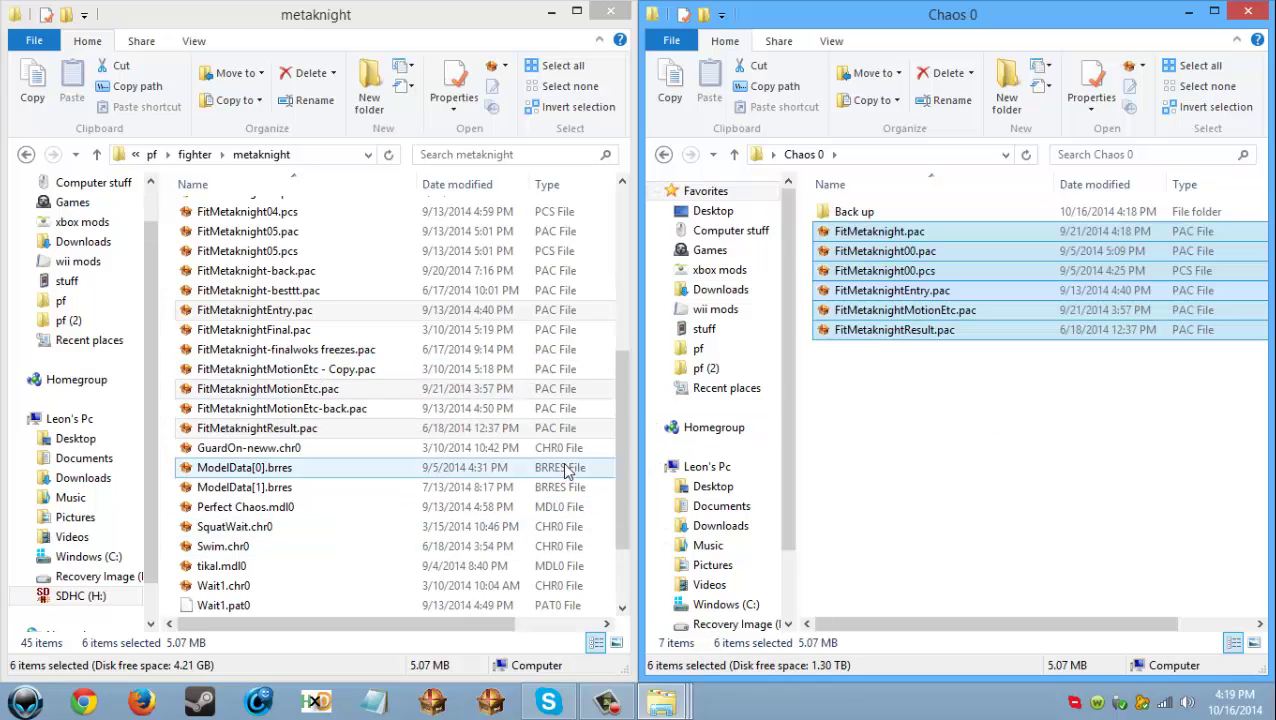
# Step: Go from the metaknight folder to the Szerosuit folder in the SD card's fighter directory and minimize its window
pyautogui.moveTo(622, 430); pyautogui.dragTo(616, 175)
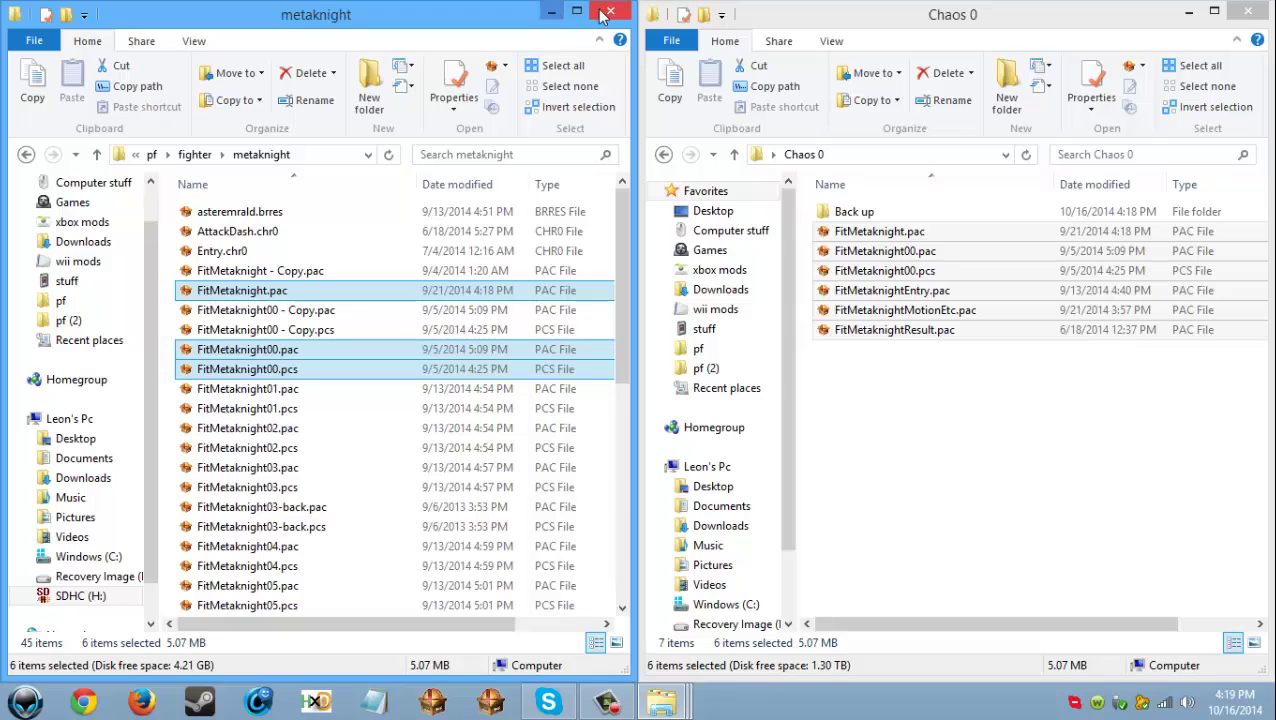
pyautogui.click(195, 154)
pyautogui.scroll(-3, 305, 418)
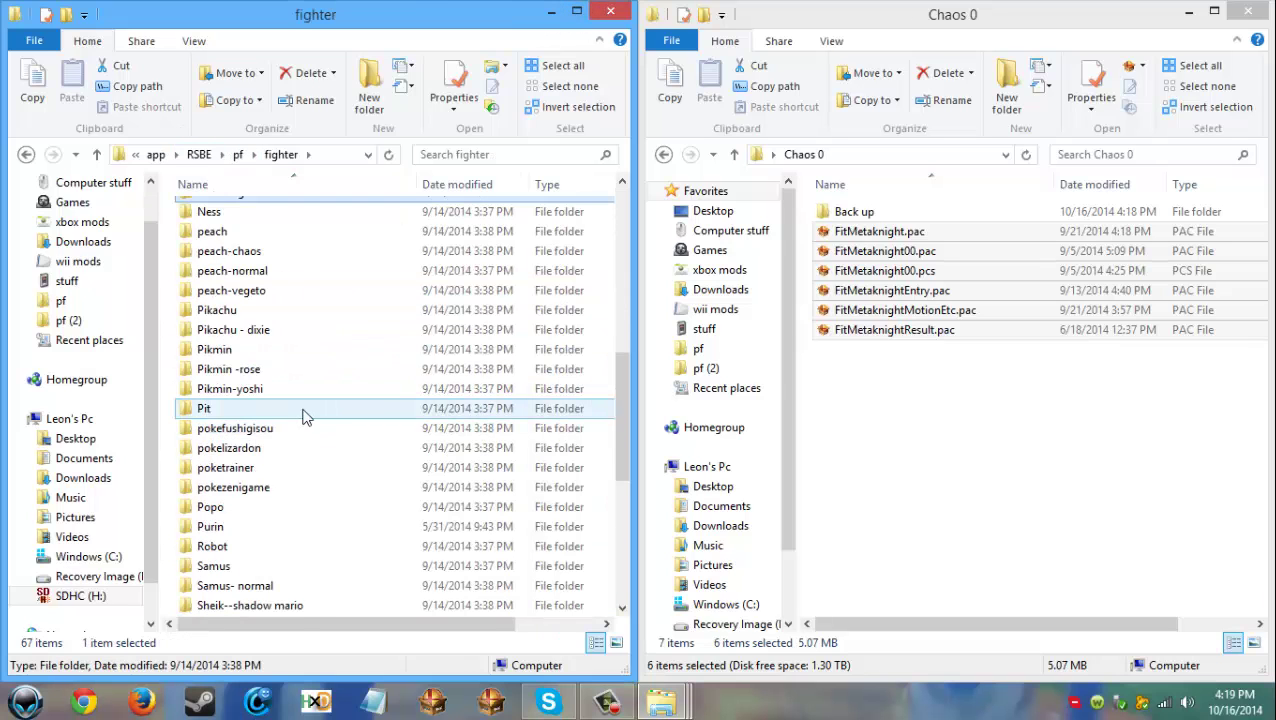
pyautogui.scroll(-3, 305, 418)
pyautogui.doubleClick(258, 504)
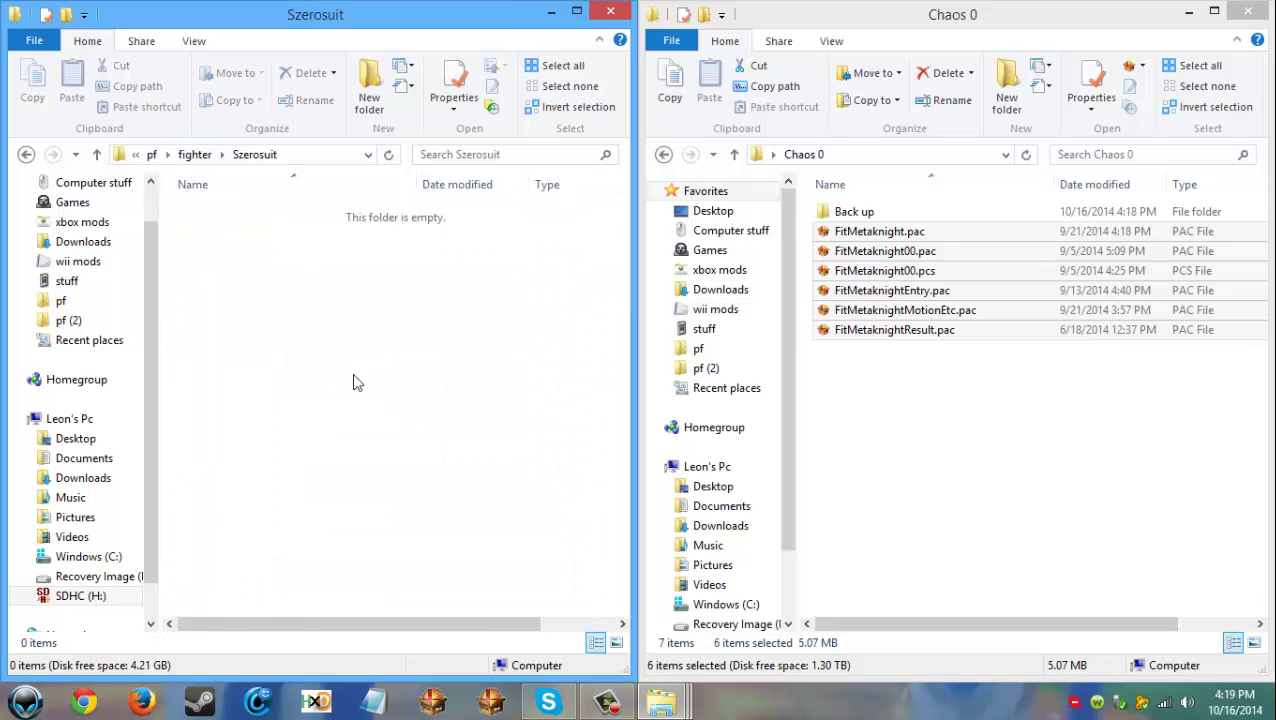
pyautogui.click(551, 12)
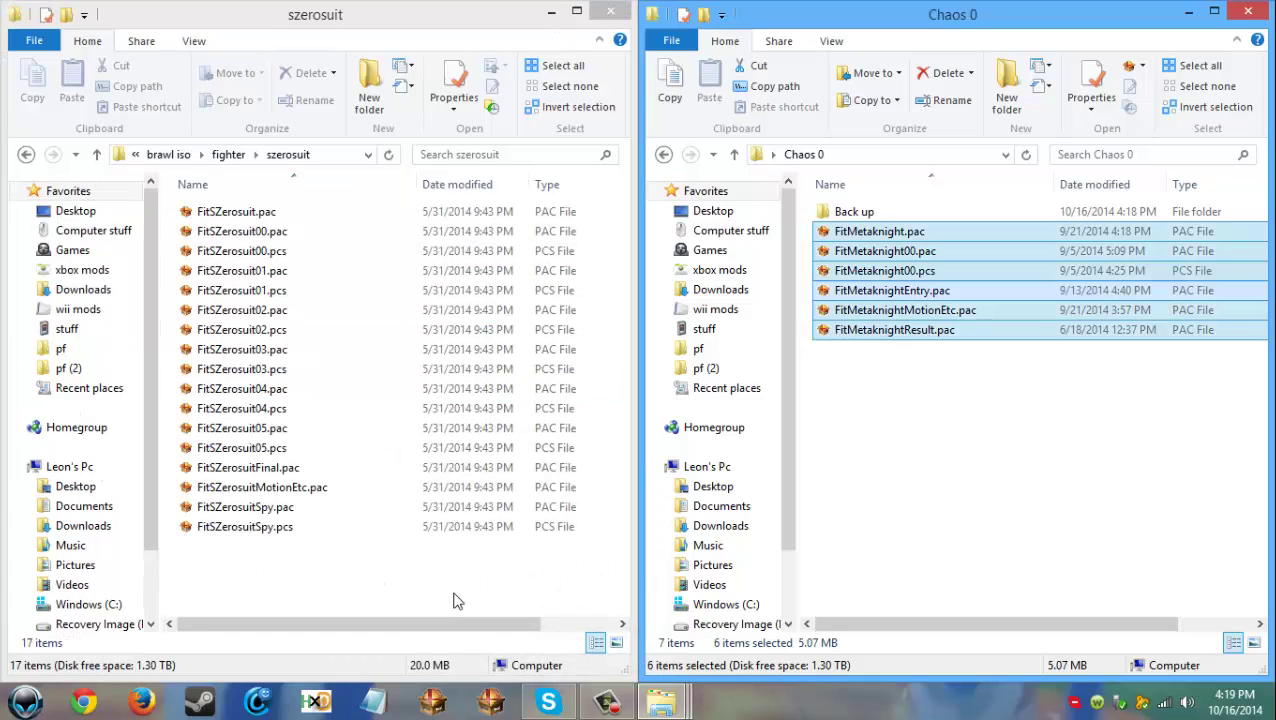
# Step: Open FitSZerosuit00.pac from the szerosuit folder in BrawlBox and snap its window to the left half of the desktop
pyautogui.moveTo(634, 561); pyautogui.dragTo(766, 571)
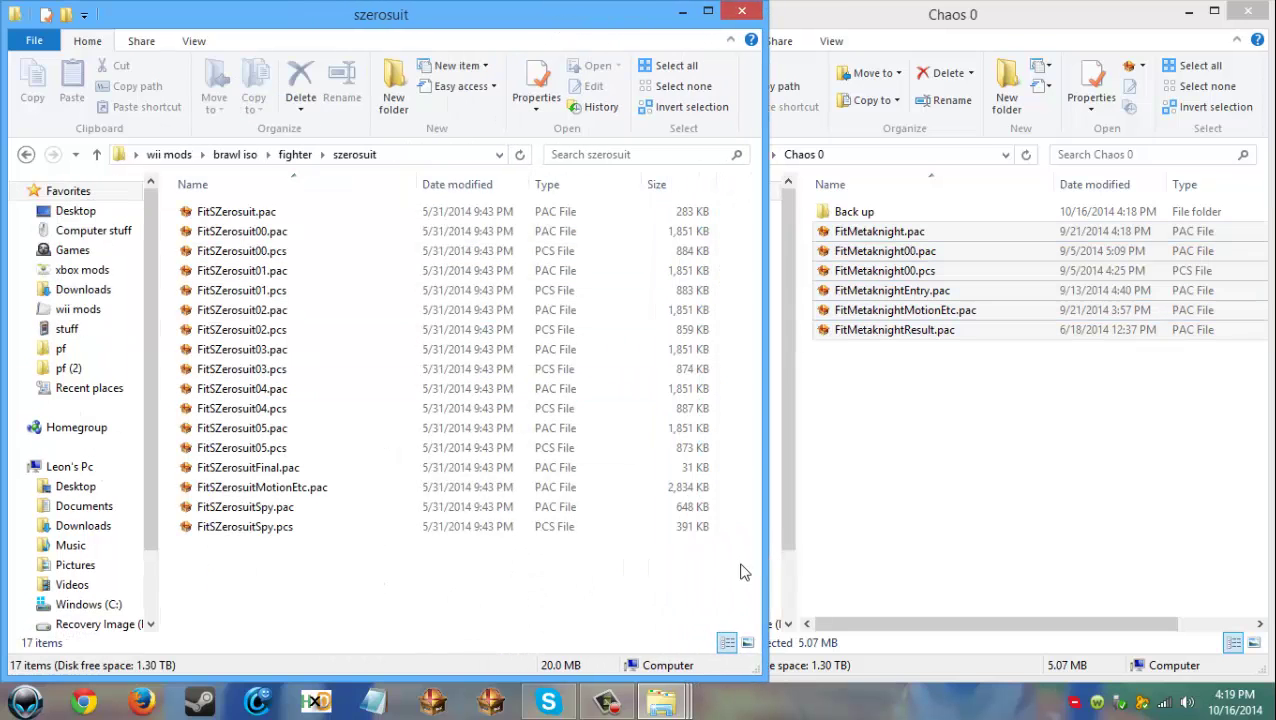
pyautogui.click(905, 500)
pyautogui.click(930, 455)
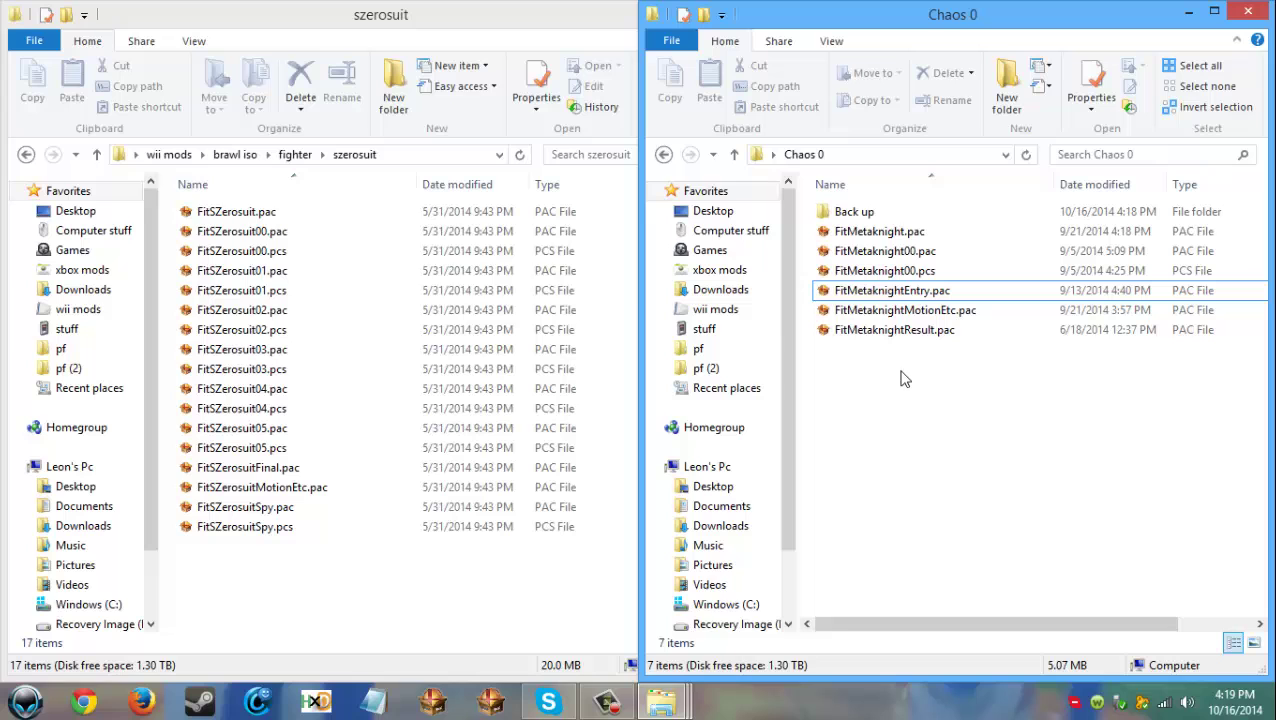
pyautogui.doubleClick(243, 233)
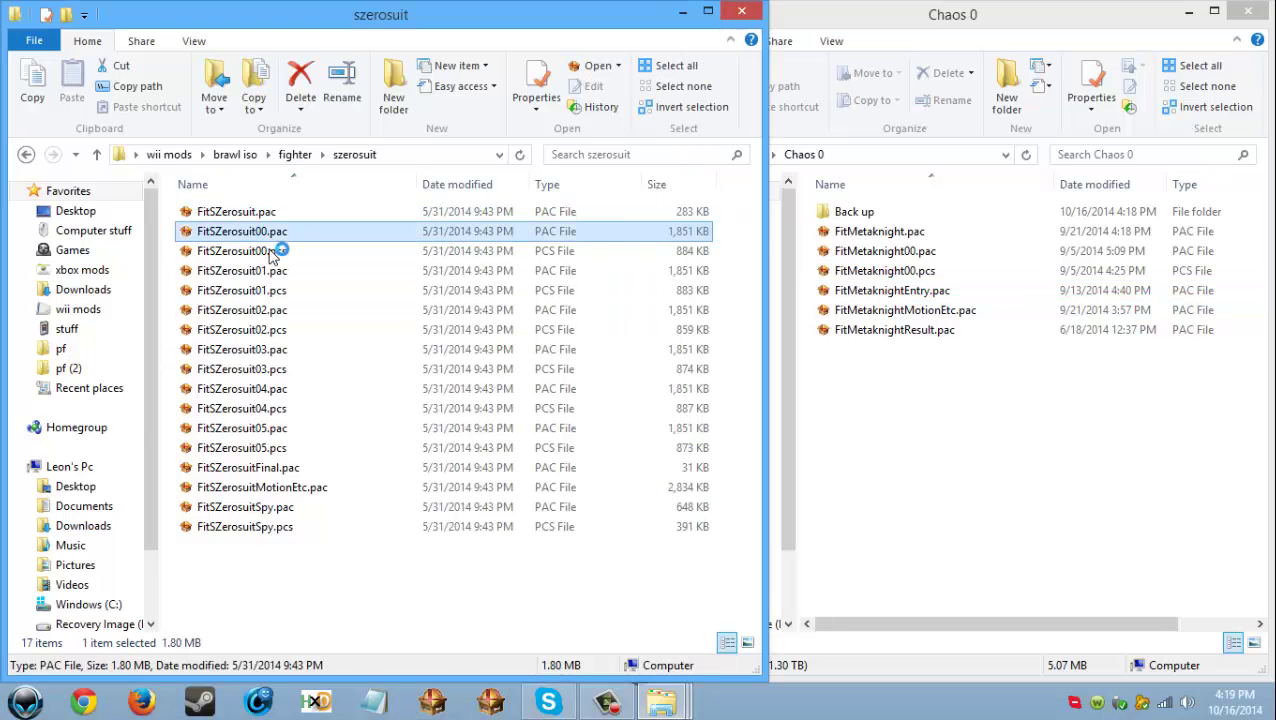
pyautogui.moveTo(436, 50); pyautogui.dragTo(1, 60)
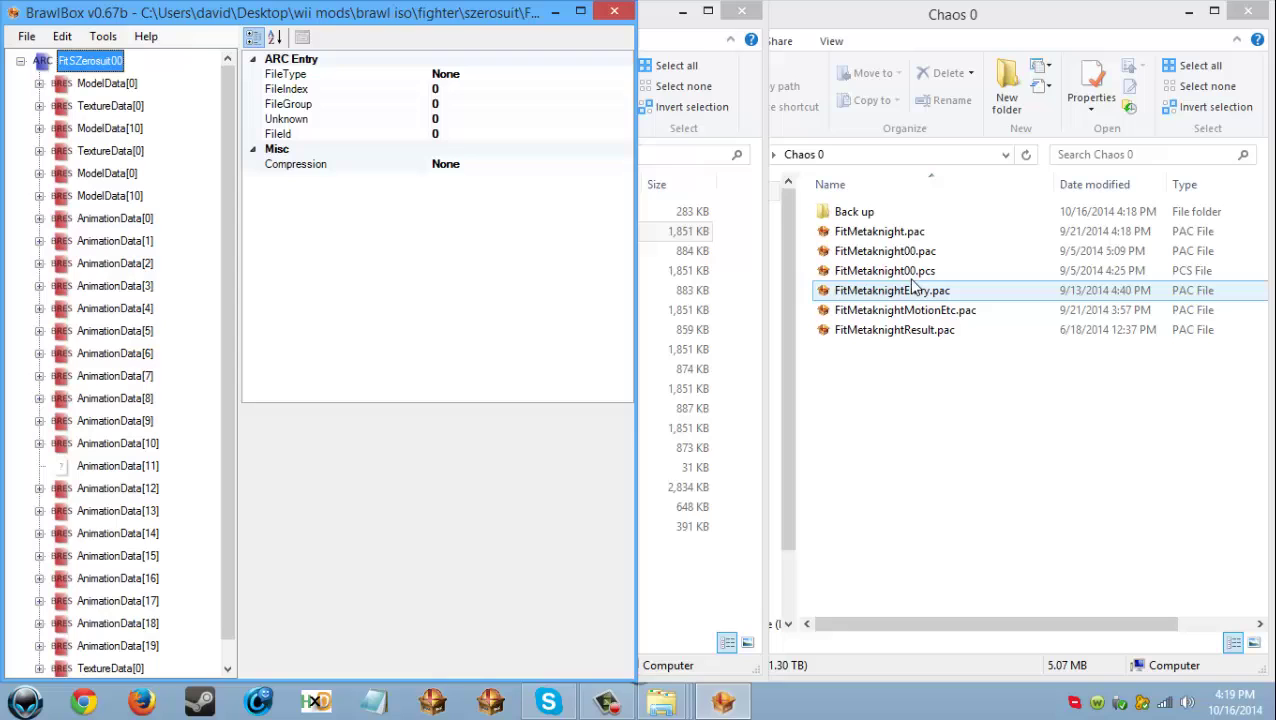
# Step: Open FitMetaknight00.pac from Chaos 0 in a second BrawlBox window, snap it beside the first, and expand ModelData[0] to the WaterChao model
pyautogui.click(884, 256)
pyautogui.press('Return')
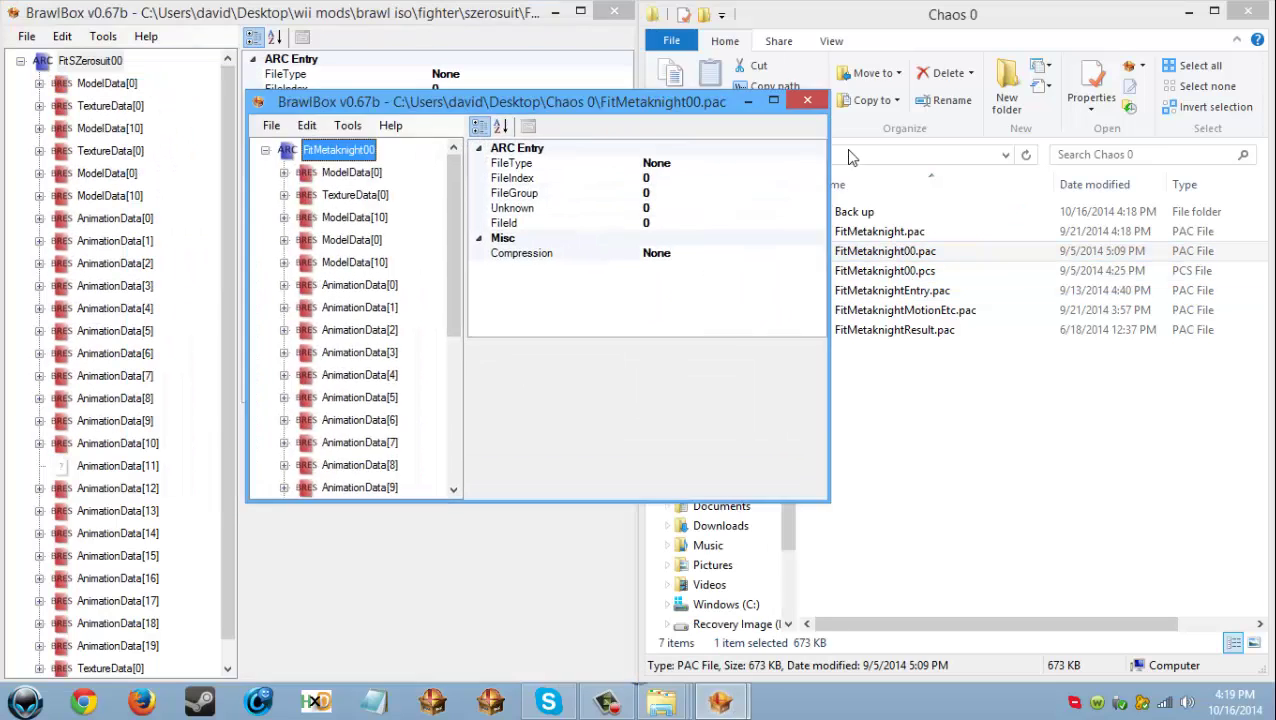
pyautogui.press('super+Right')
pyautogui.click(676, 83)
pyautogui.click(695, 105)
pyautogui.click(778, 128)
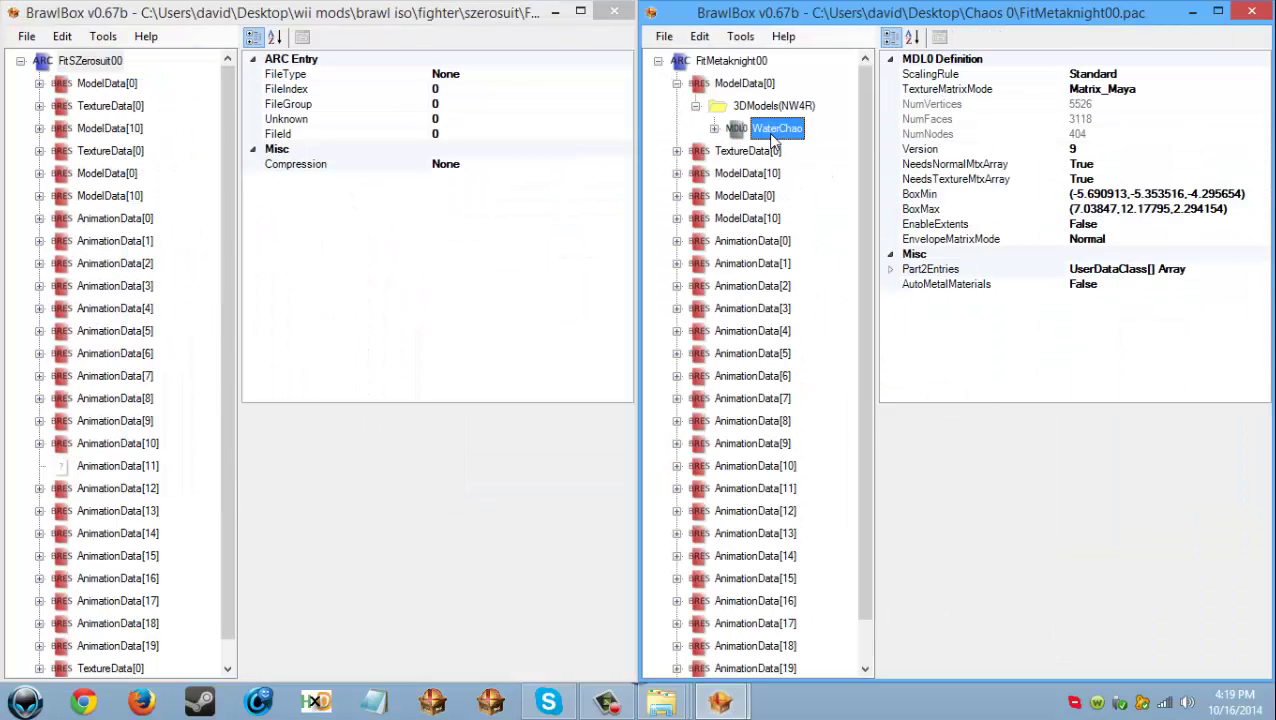
pyautogui.rightClick(785, 130)
# Step: Preview the FitSZerosuit00 model from ModelData[0], examine its bone list down to ThrowN, and close the preview
pyautogui.click(39, 83)
pyautogui.click(57, 105)
pyautogui.rightClick(106, 126)
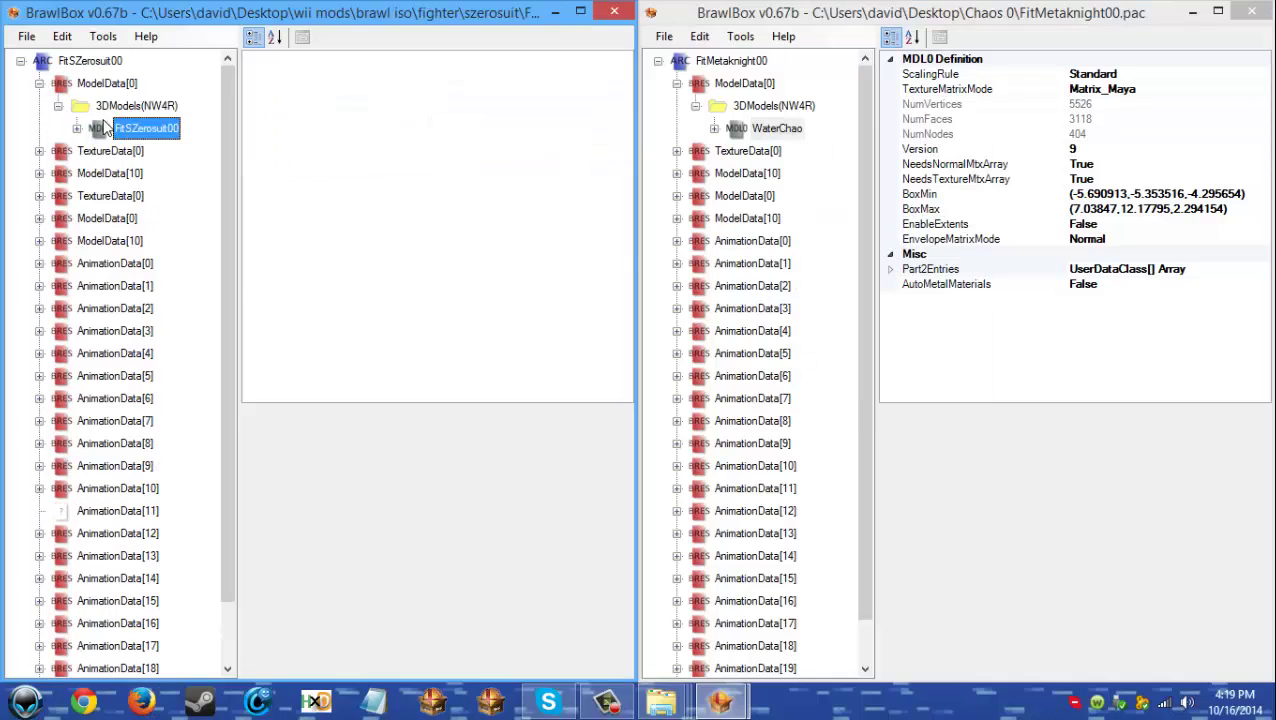
pyautogui.click(156, 134)
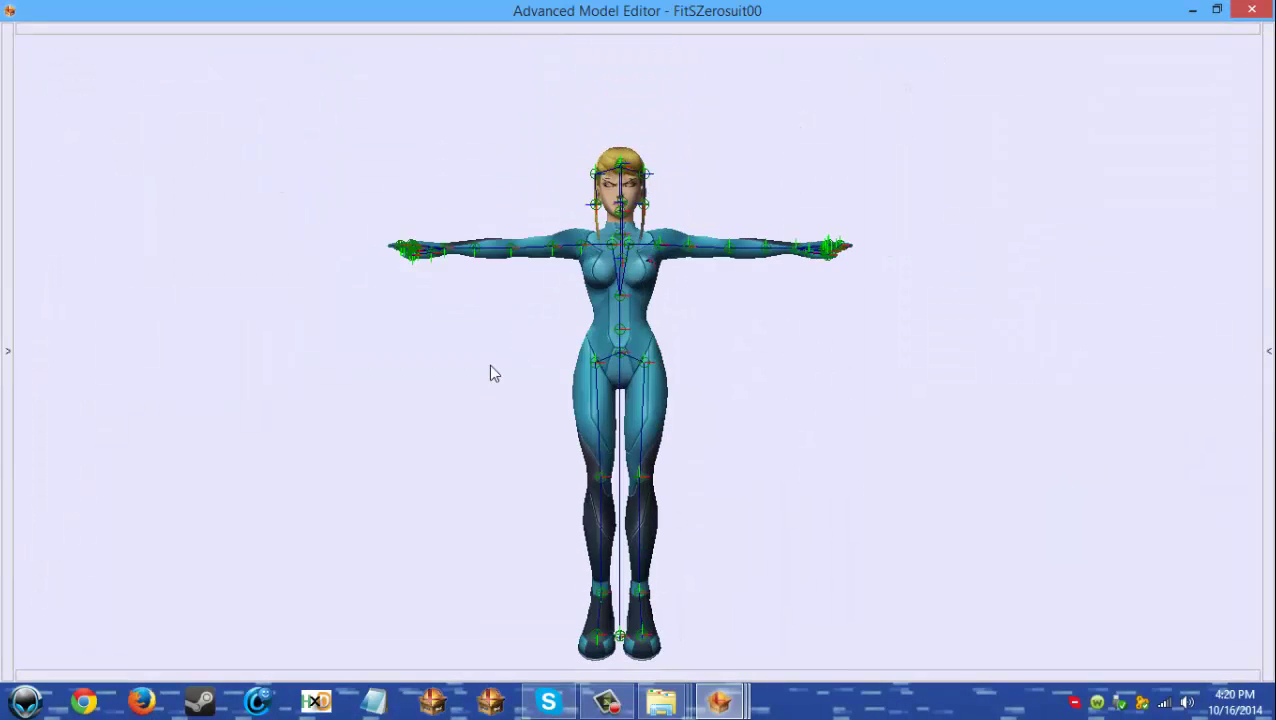
pyautogui.click(141, 233)
pyautogui.scroll(-10, 180, 400)
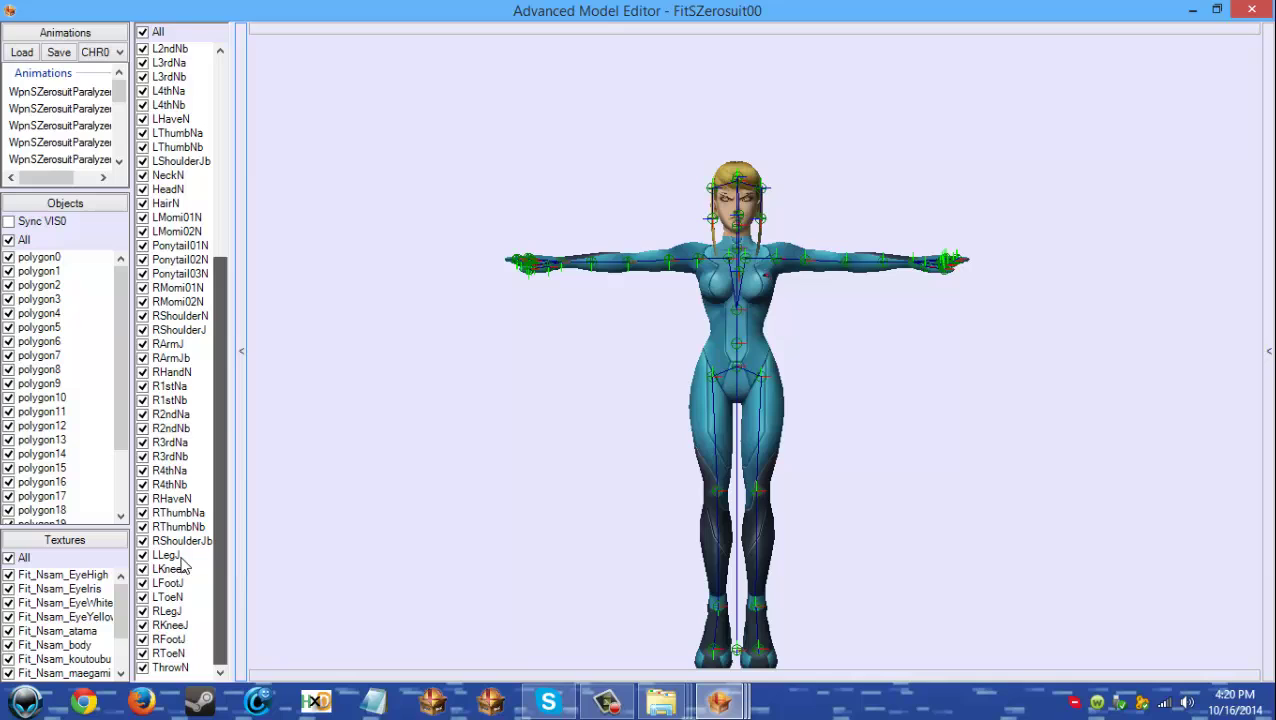
pyautogui.click(170, 667)
pyautogui.rightClick(167, 668)
pyautogui.click(1251, 10)
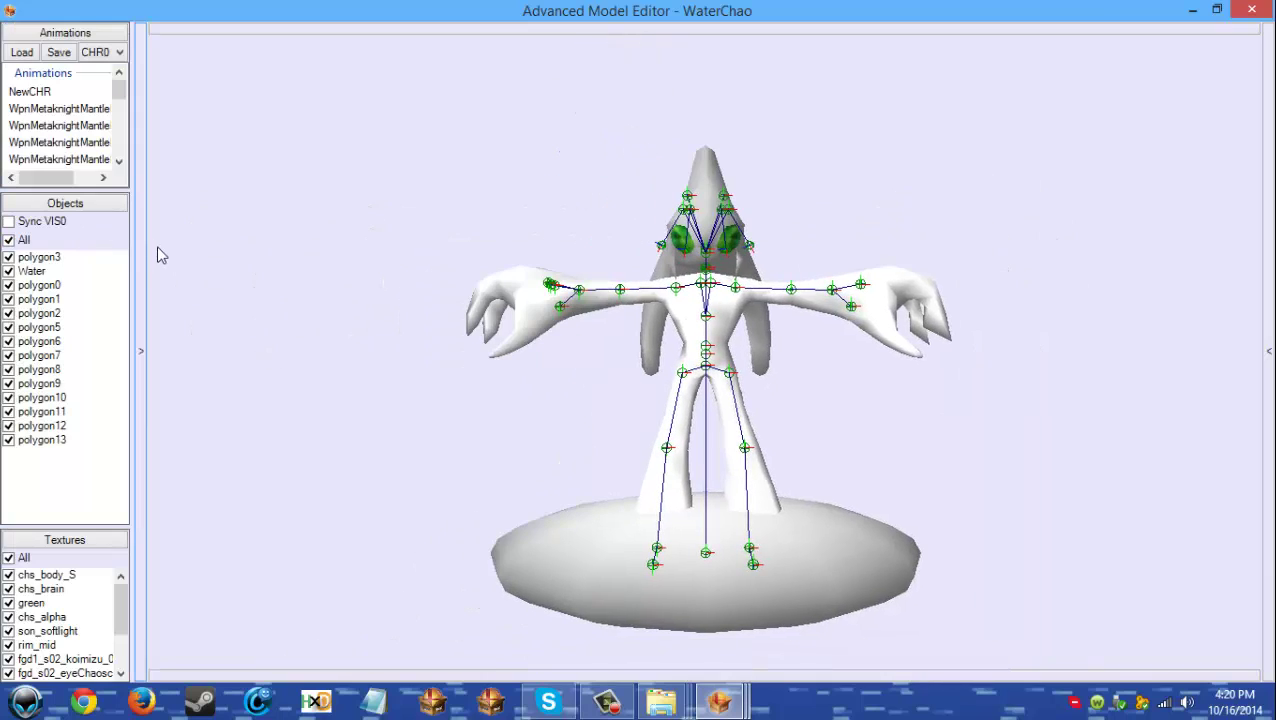
# Step: Examine the bone list in the WaterChao model preview down to the perfectChaos bone, and close the preview
pyautogui.scroll(-20, 213, 155)
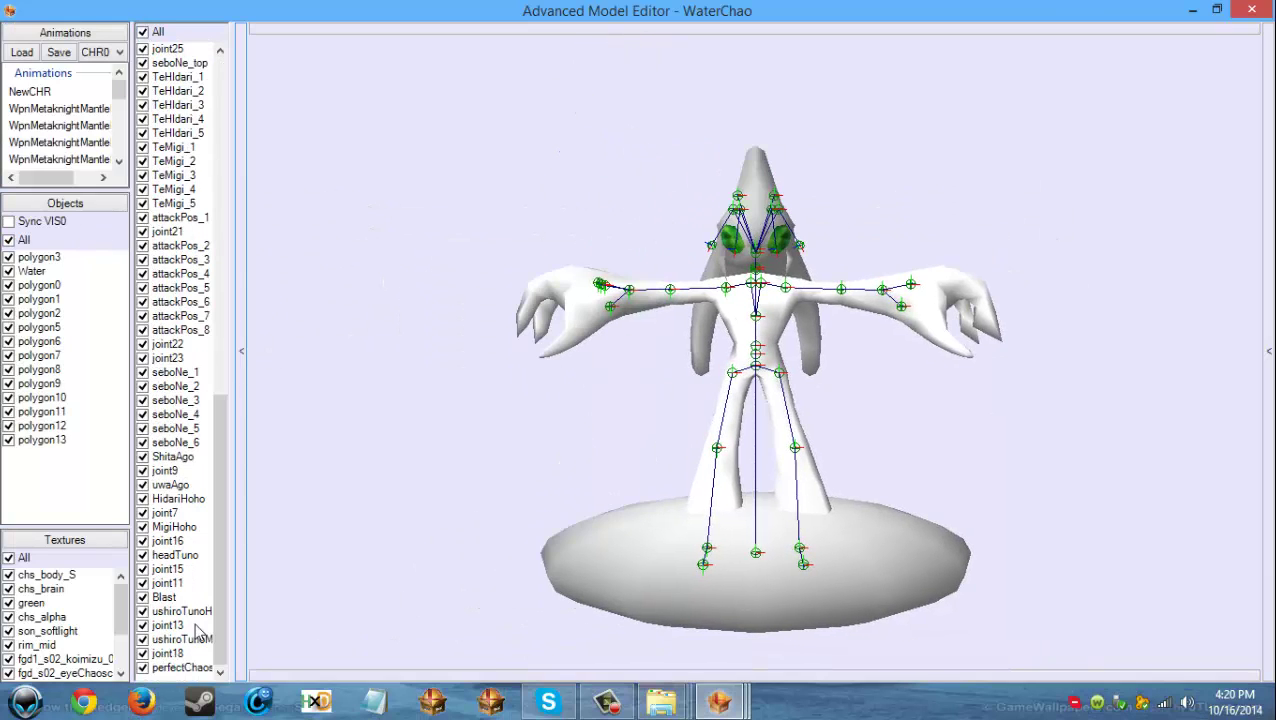
pyautogui.click(181, 667)
pyautogui.moveTo(435, 510); pyautogui.dragTo(264, 224, button='right')
pyautogui.scroll(6, 355, 294)
pyautogui.scroll(-5, 328, 270)
pyautogui.scroll(3, 628, 322)
pyautogui.click(1250, 10)
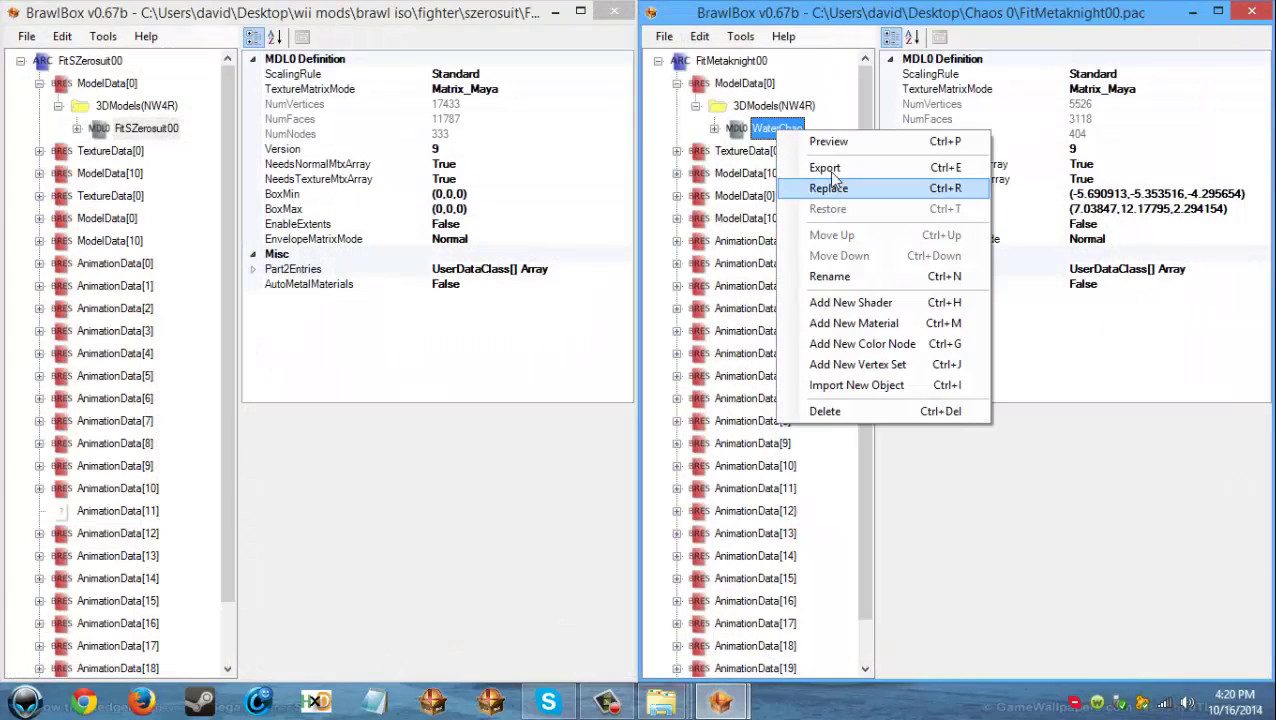
# Step: Export the WaterChao model from FitMetaknight00 as WaterChao.mdl0 into the Chaos 0 folder
pyautogui.click(830, 168)
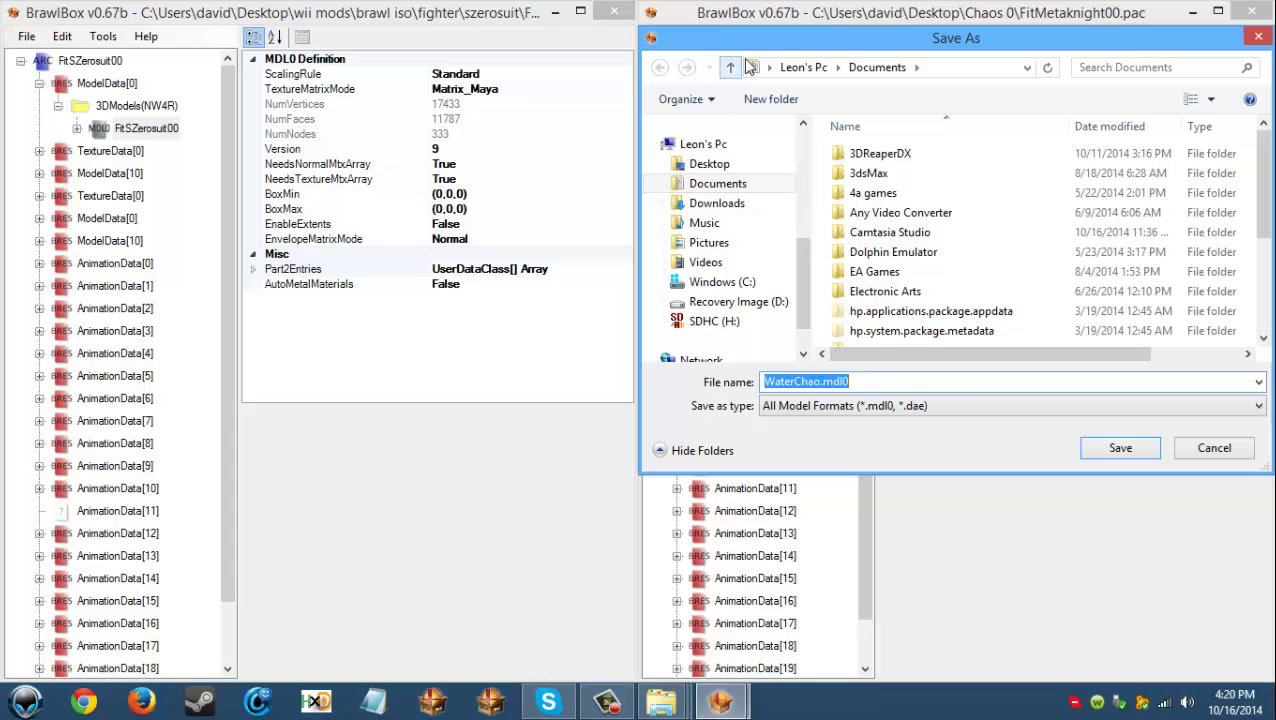
pyautogui.click(771, 67)
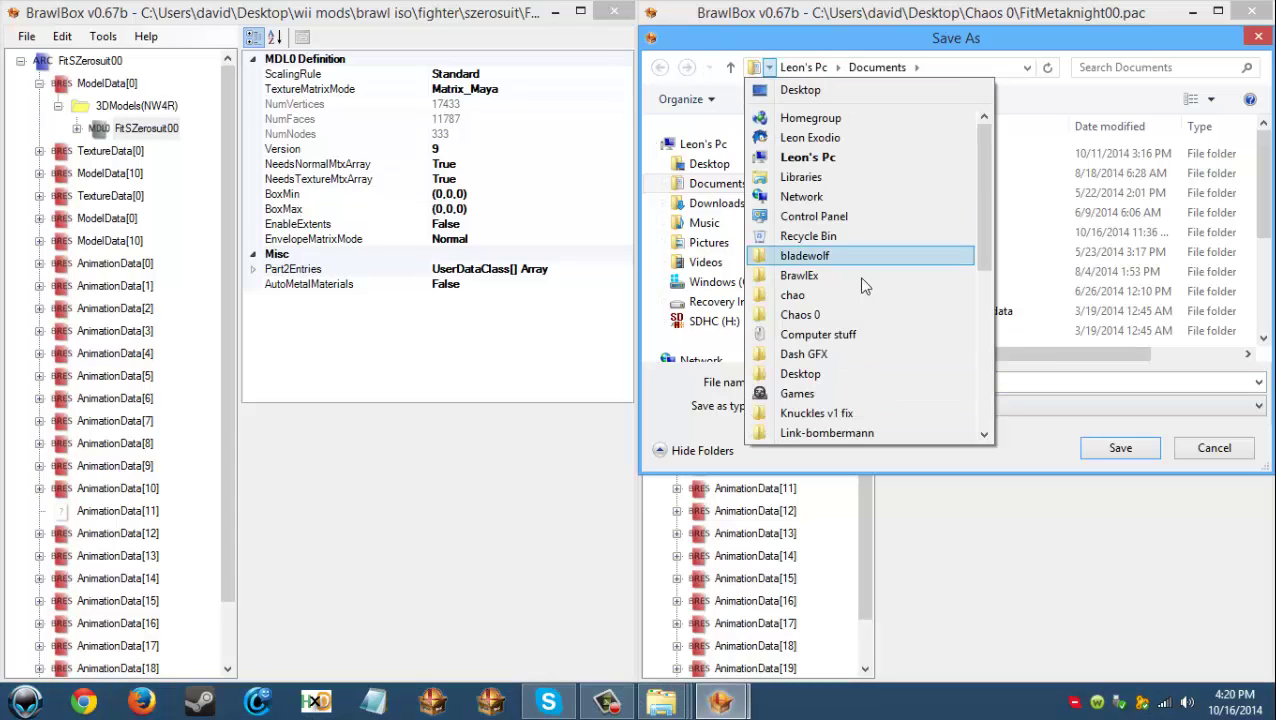
pyautogui.click(818, 318)
pyautogui.click(1118, 448)
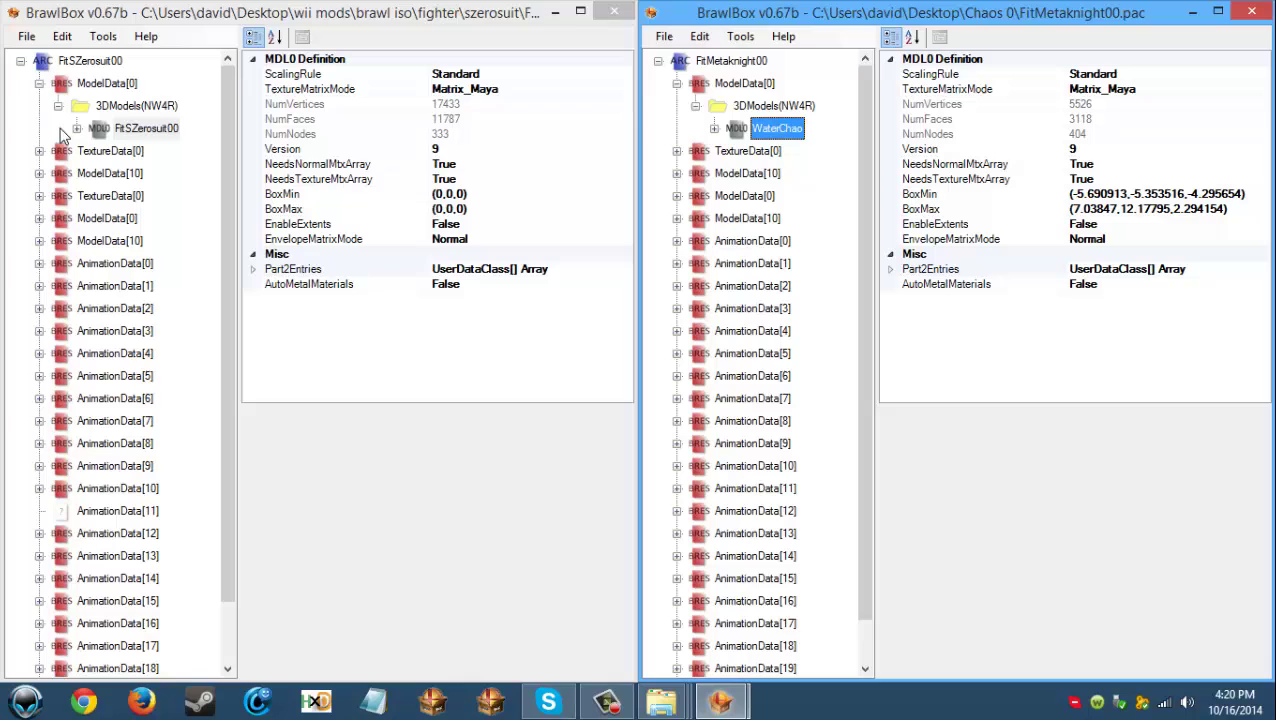
# Step: Replace the FitSZerosuit00 model in ModelData[0] with WaterChao.mdl0 from the Chaos 0 folder
pyautogui.rightClick(128, 127)
pyautogui.click(183, 189)
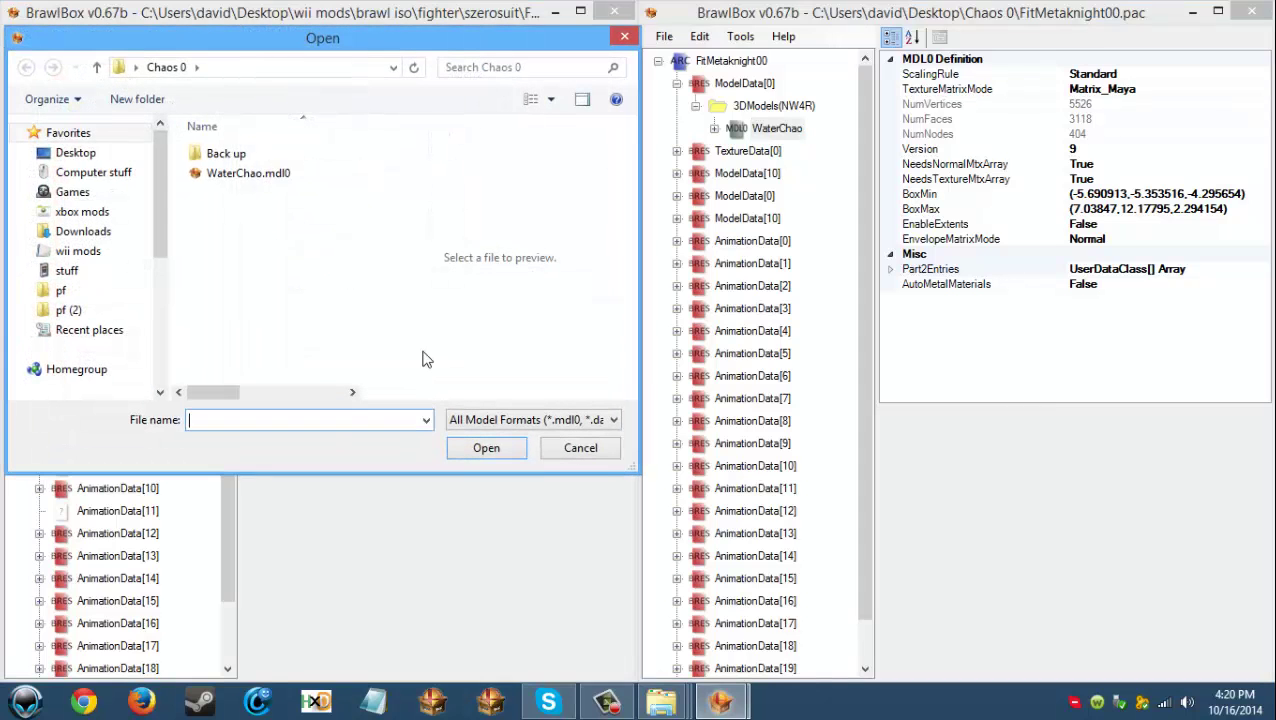
pyautogui.click(218, 174)
pyautogui.doubleClick(218, 175)
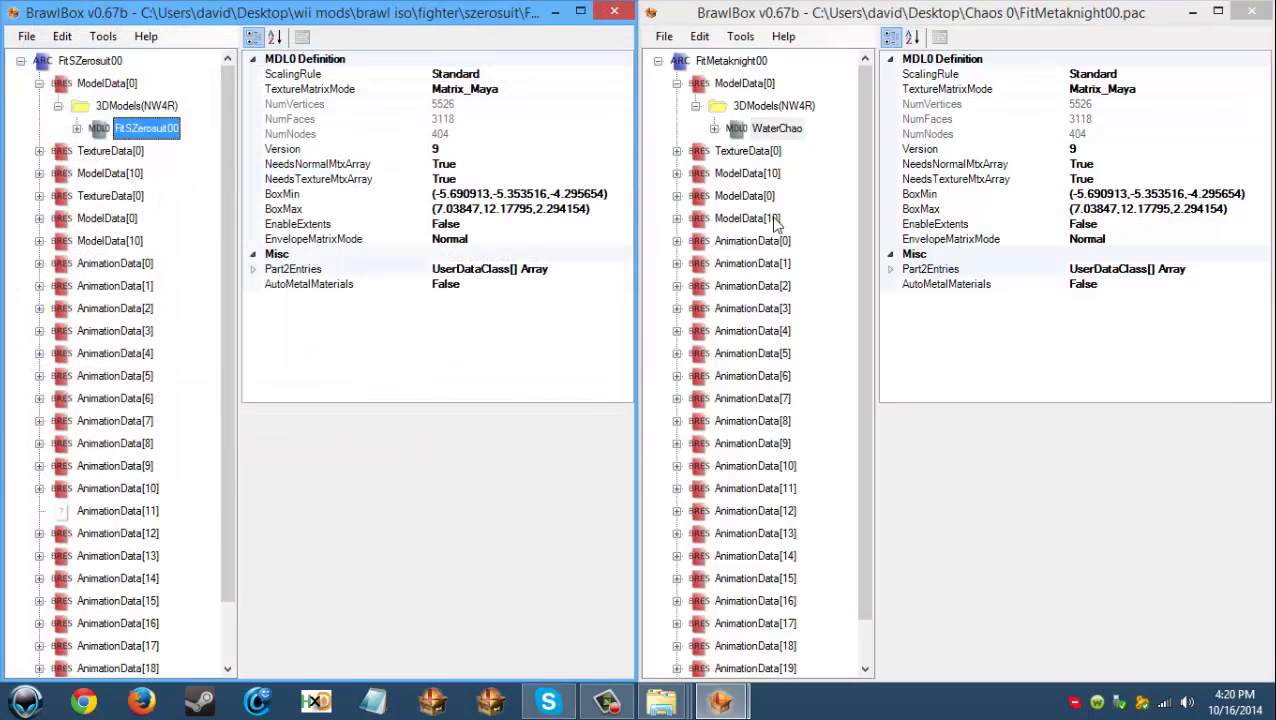
# Step: Export TextureData[0] from FitMetaknight00 into the Chaos 0 folder and replace FitSZerosuit00's first TextureData[0] with it
pyautogui.rightClick(745, 151)
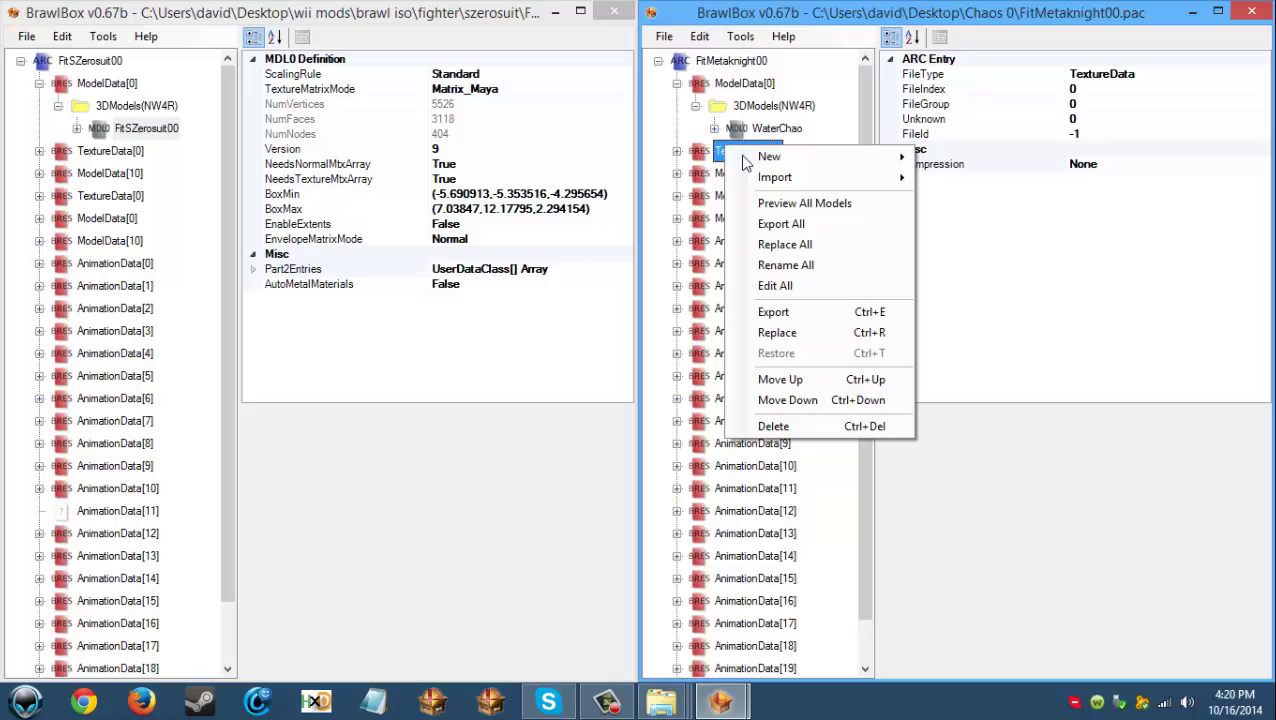
pyautogui.click(770, 310)
pyautogui.click(1119, 447)
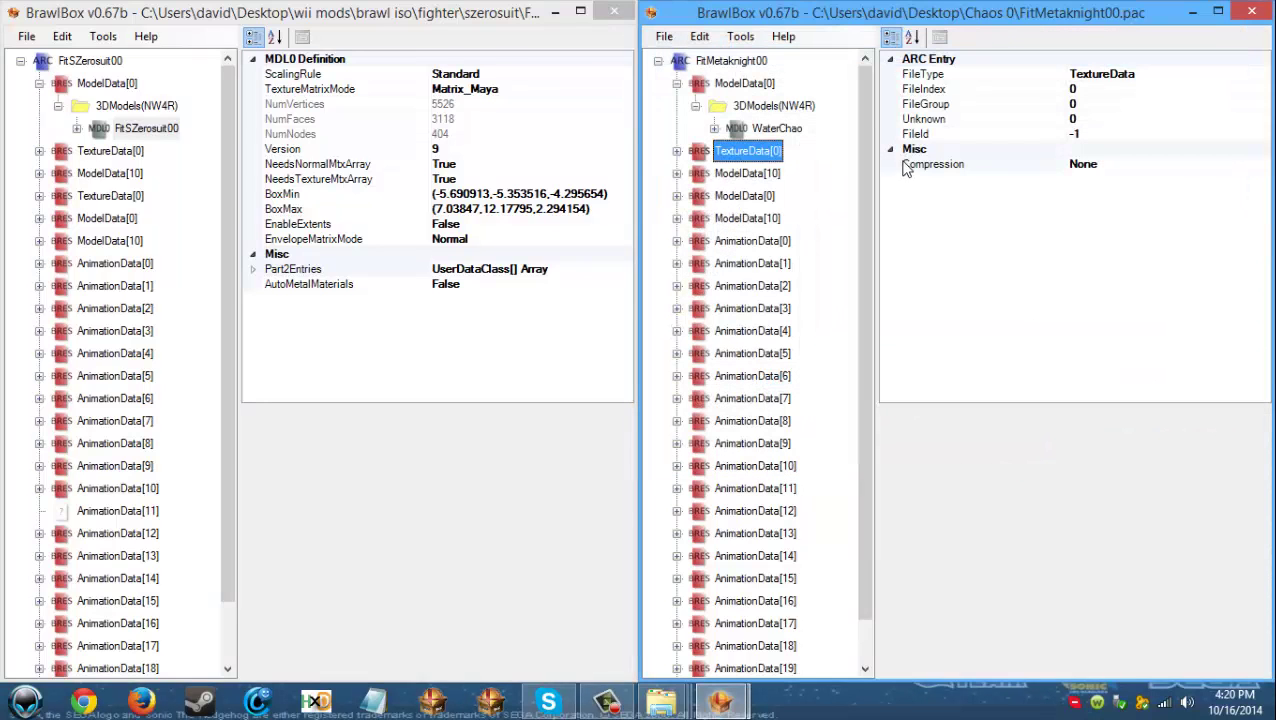
pyautogui.rightClick(100, 154)
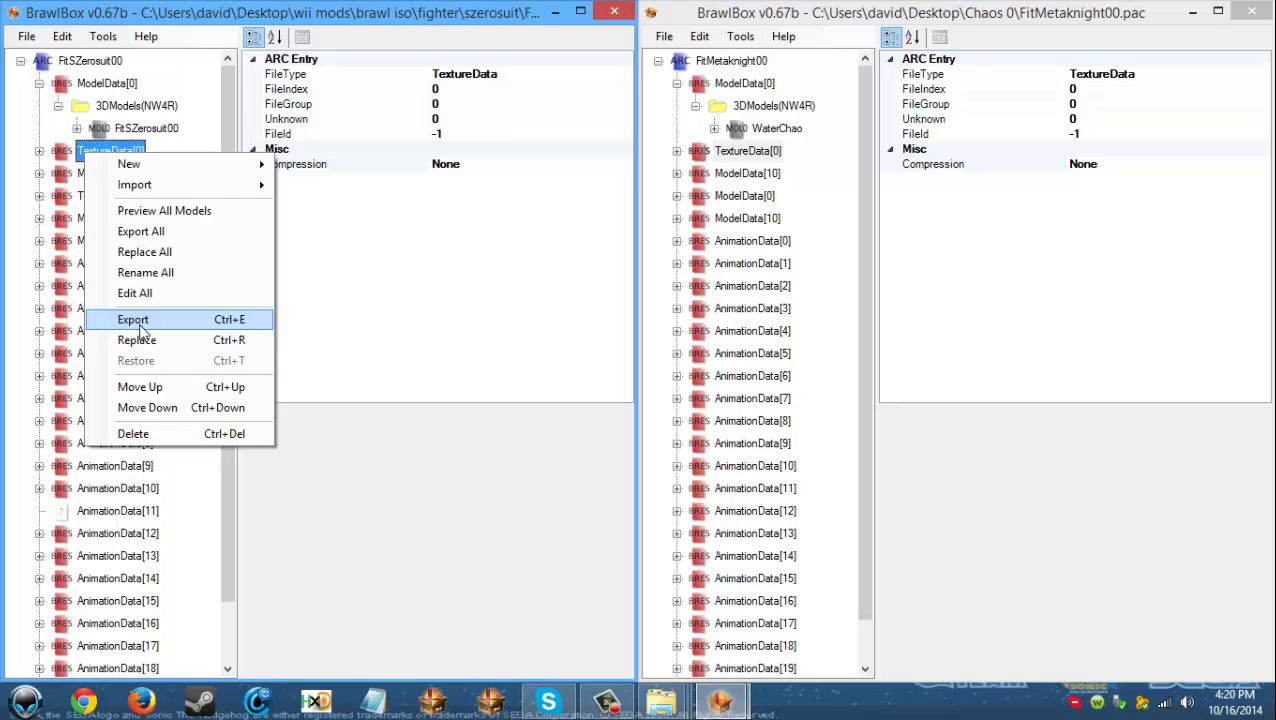
pyautogui.click(140, 339)
pyautogui.doubleClick(222, 173)
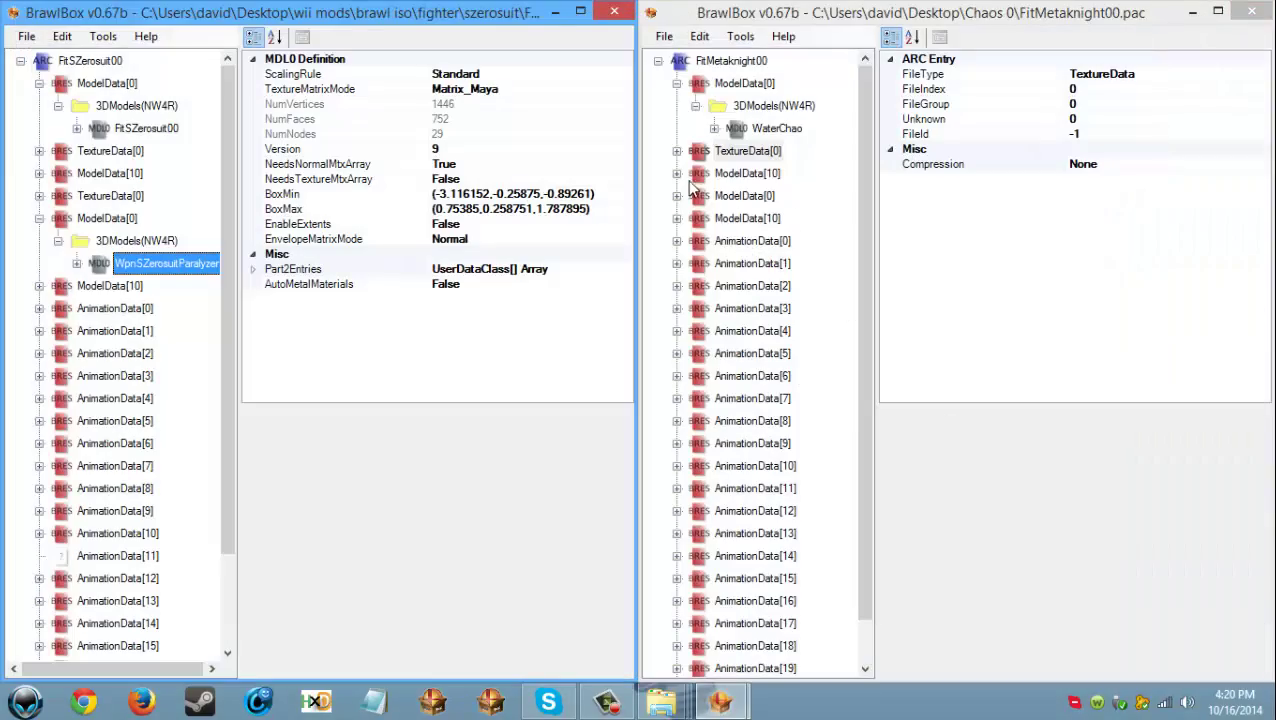
# Step: Preview the WpnMetaknightMantle model from FitMetaknight00's second ModelData[0] and check its objects by hiding and reshowing them all
pyautogui.click(677, 195)
pyautogui.click(695, 218)
pyautogui.click(775, 245)
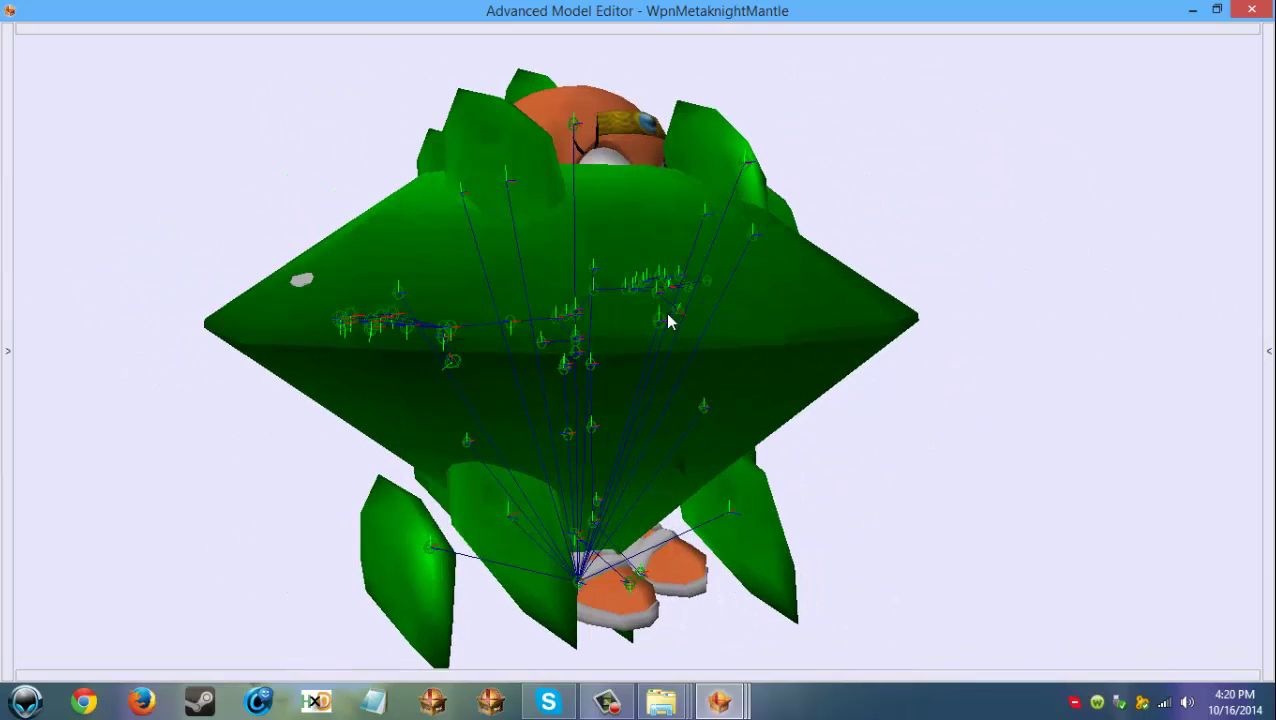
pyautogui.click(7, 330)
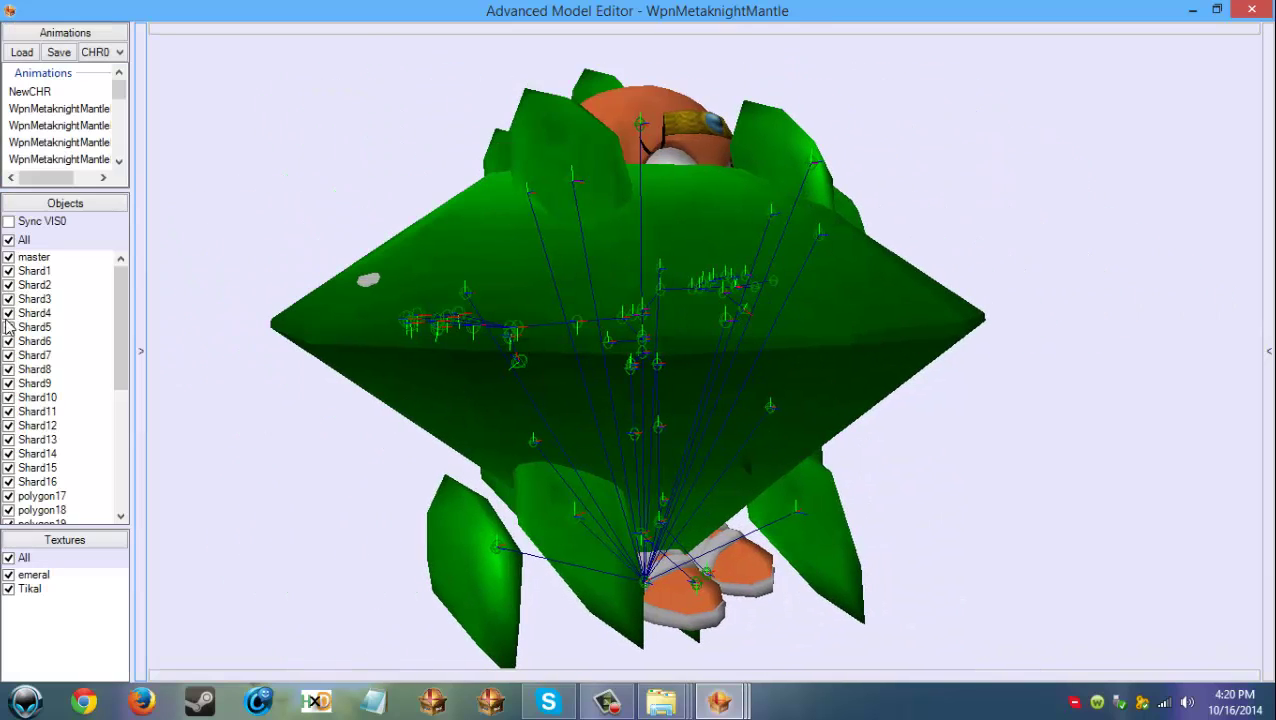
pyautogui.click(26, 241)
pyautogui.scroll(-6, 97, 512)
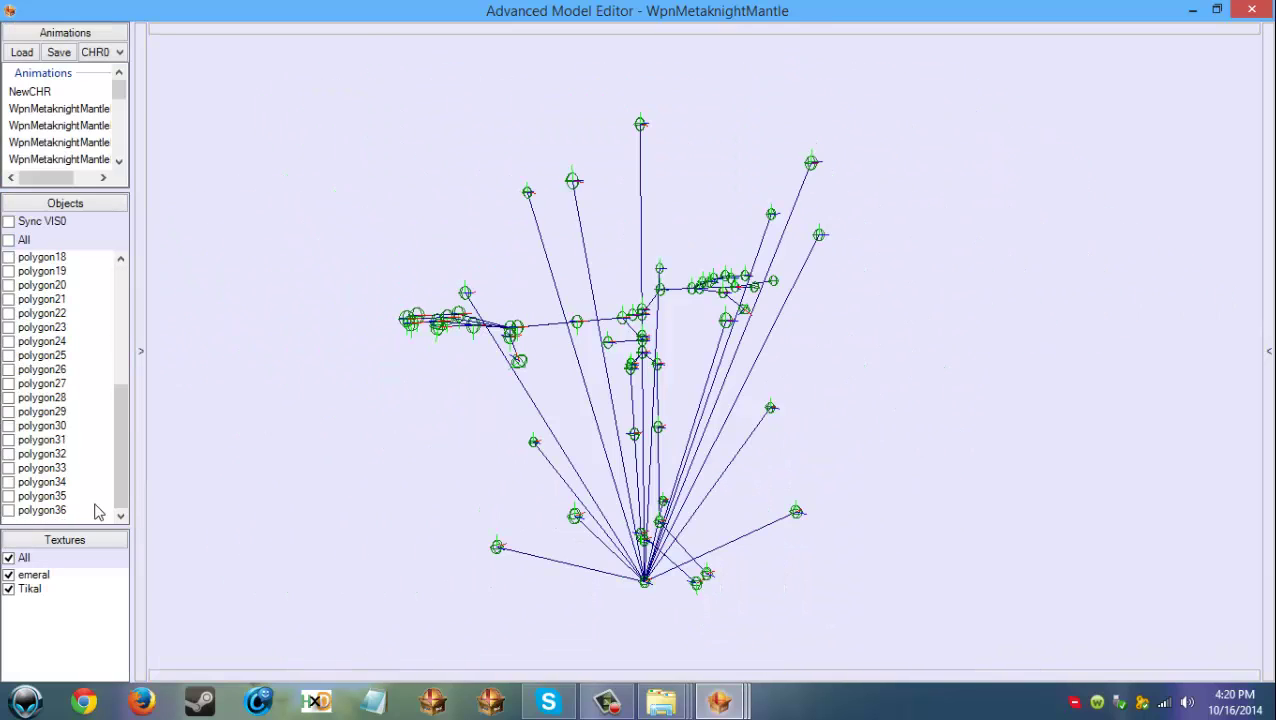
pyautogui.click(30, 241)
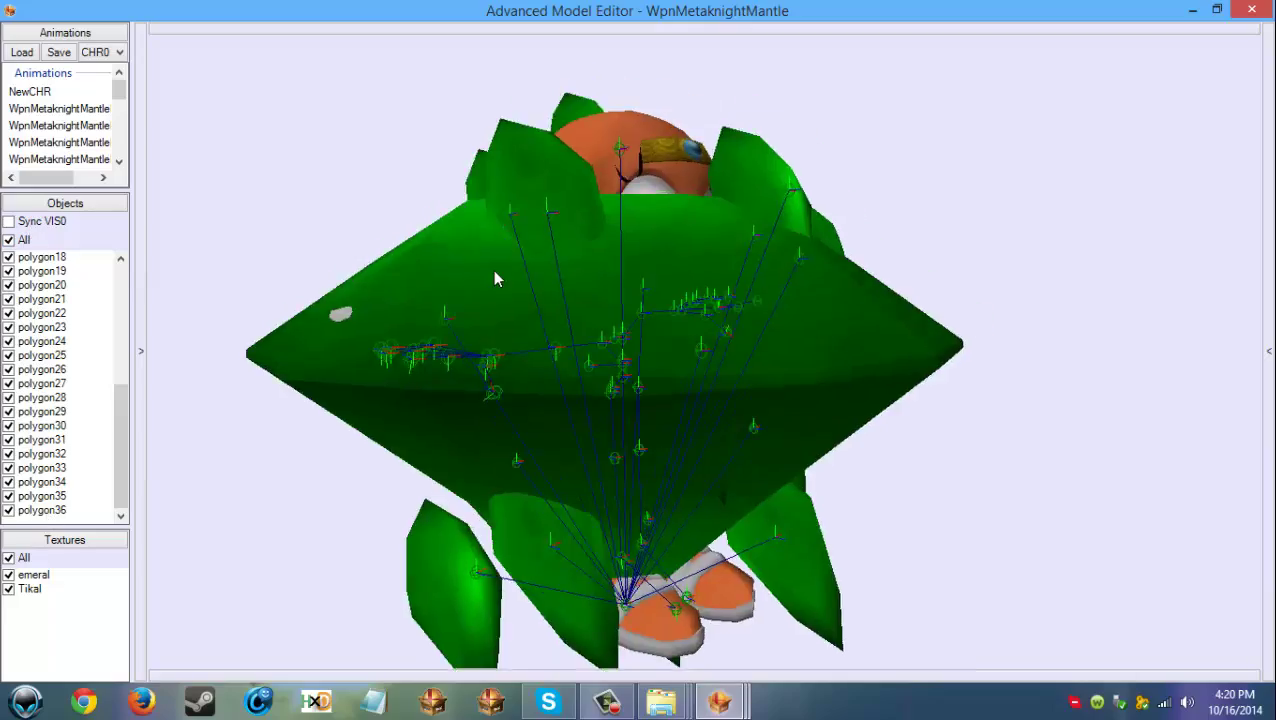
# Step: Inspect the WpnMetaknightMantle model up close and examine its bone list down to the NewBone entries
pyautogui.scroll(5, 495, 260)
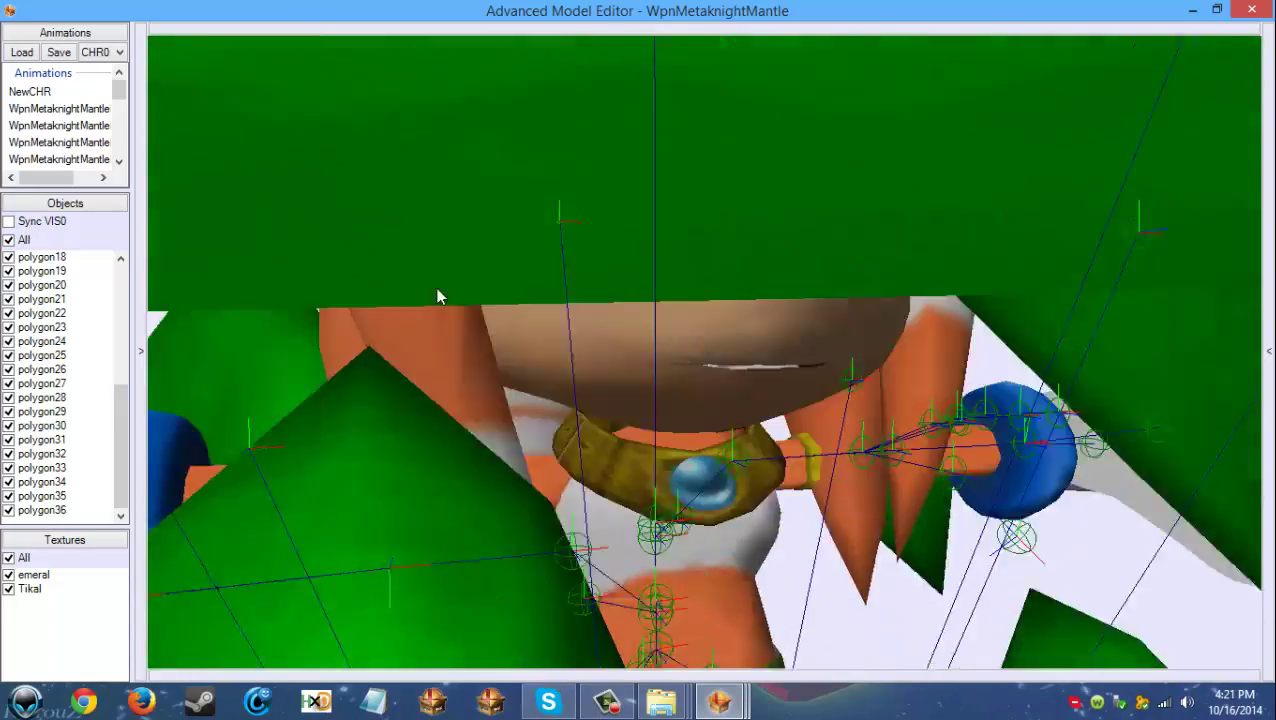
pyautogui.keyDown('ctrl'); pyautogui.moveTo(437, 289); pyautogui.dragTo(503, 193, button='right'); pyautogui.keyUp('ctrl')
pyautogui.scroll(-5, 521, 329)
pyautogui.scroll(-3, 505, 200)
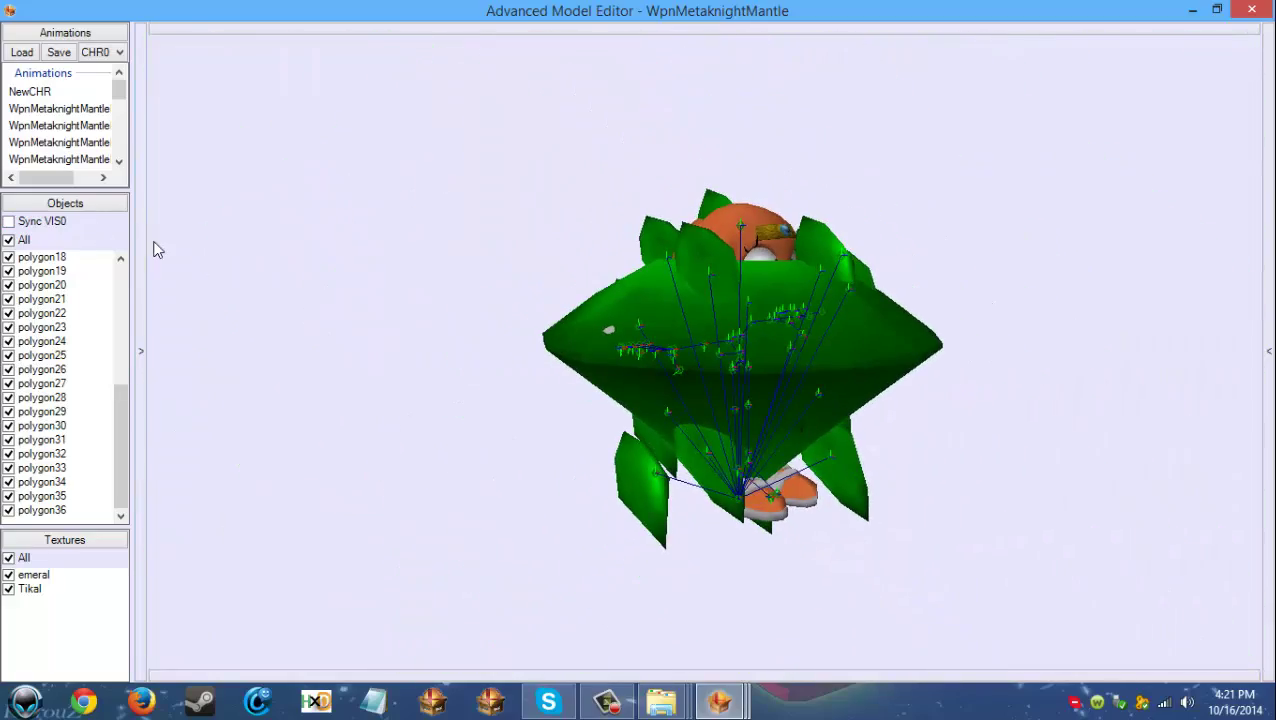
pyautogui.click(141, 351)
pyautogui.scroll(-1, 220, 343)
pyautogui.moveTo(220, 343); pyautogui.dragTo(250, 560)
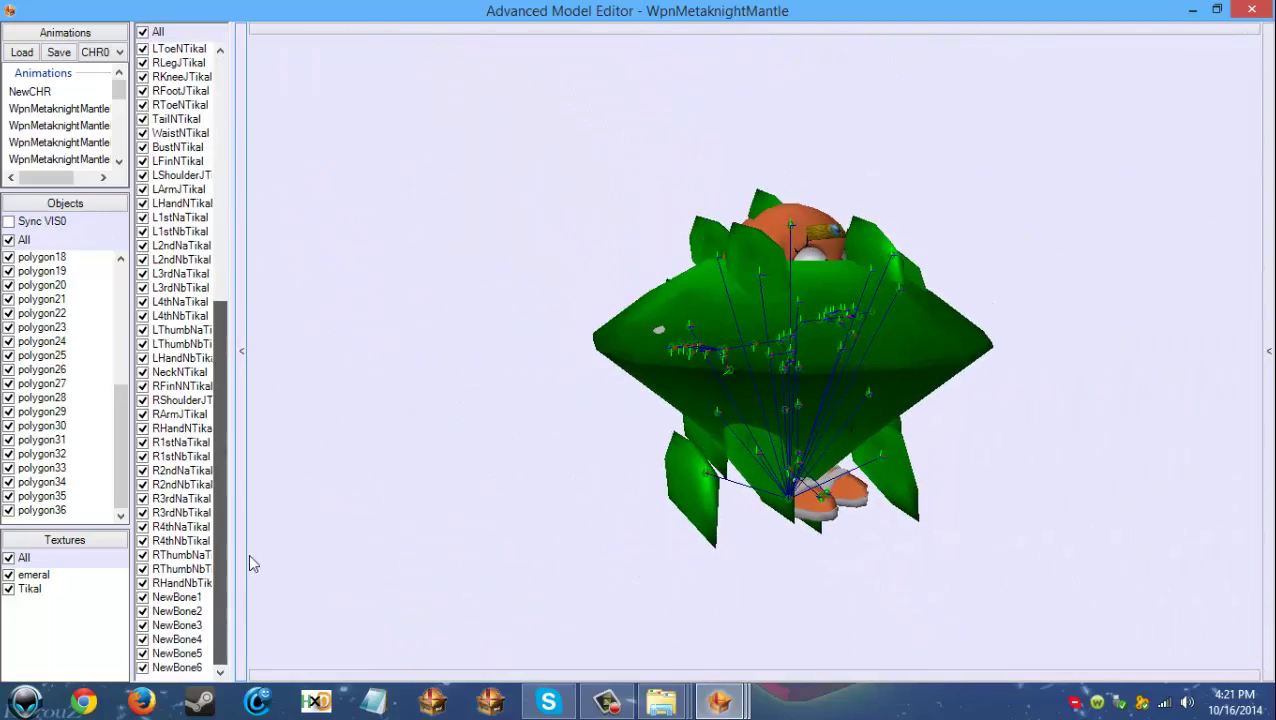
# Step: Preview the WpnSZerosuitParalyzer model beside WpnMetaknightMantle to compare their bone lists, and close both previews
pyautogui.doubleClick(415, 15)
pyautogui.doubleClick(96, 266)
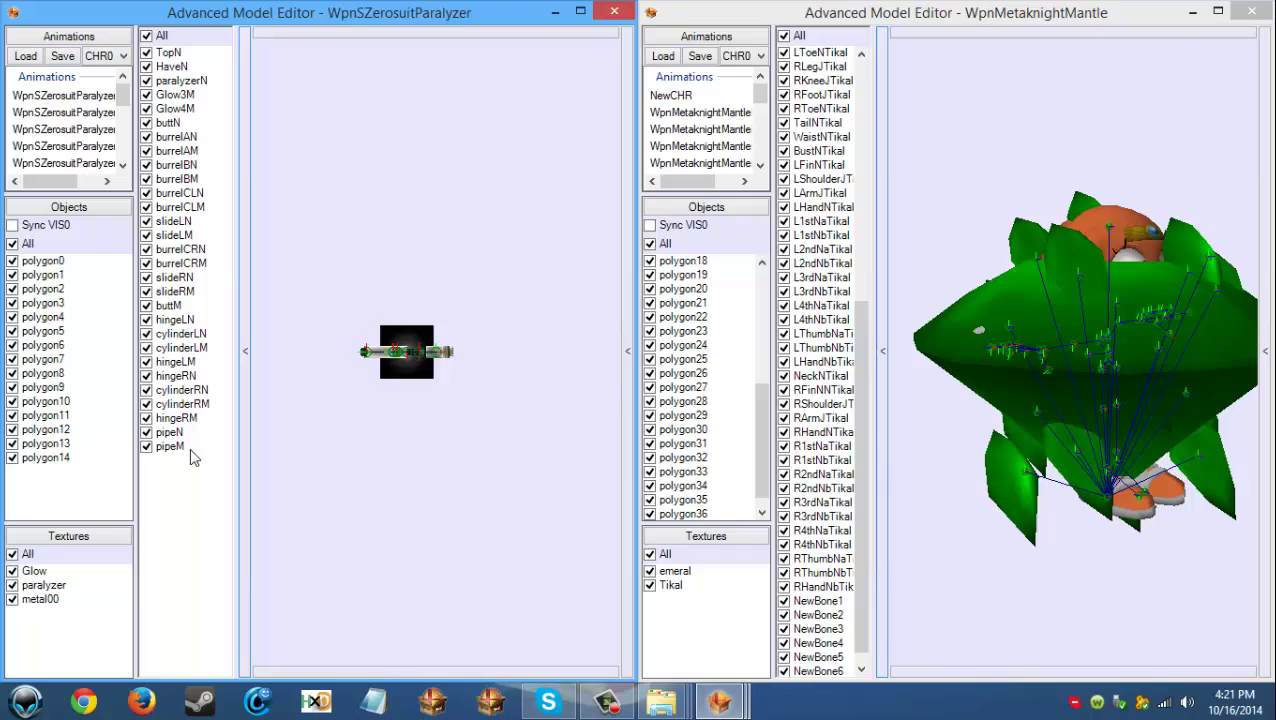
pyautogui.click(614, 11)
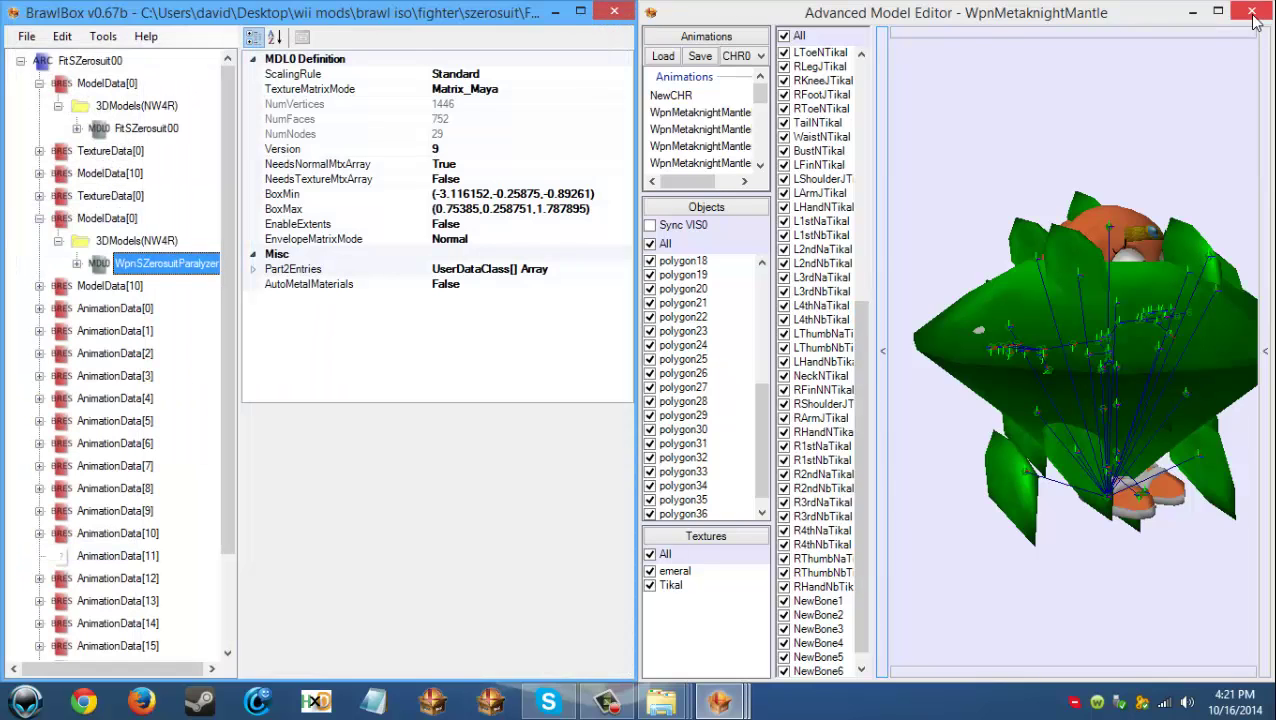
pyautogui.click(1252, 11)
# Step: Delete the NewCHR animation from FitMetaknight00's second ModelData[0]
pyautogui.click(695, 264)
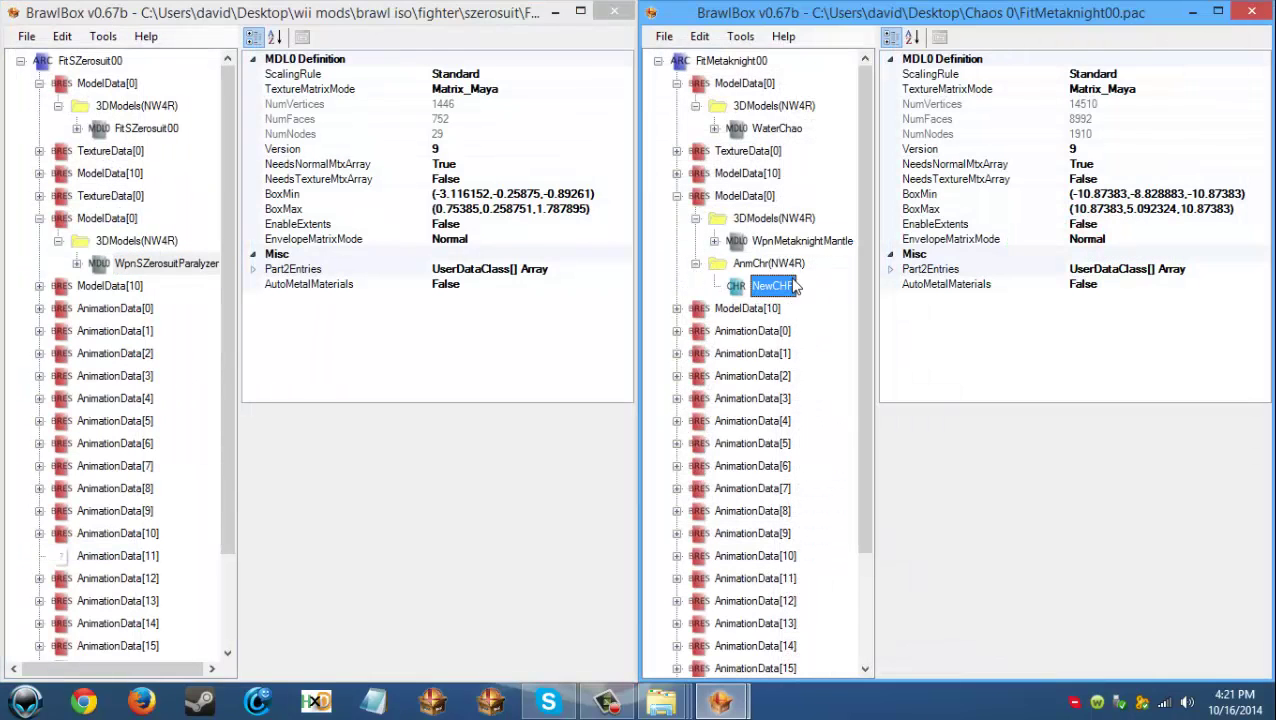
pyautogui.rightClick(789, 280)
pyautogui.click(832, 488)
# Step: Export WpnMetaknightMantle from FitMetaknight00 into the Chaos 0 folder and replace FitSZerosuit00's WpnSZerosuitParalyzer model with it
pyautogui.click(792, 241)
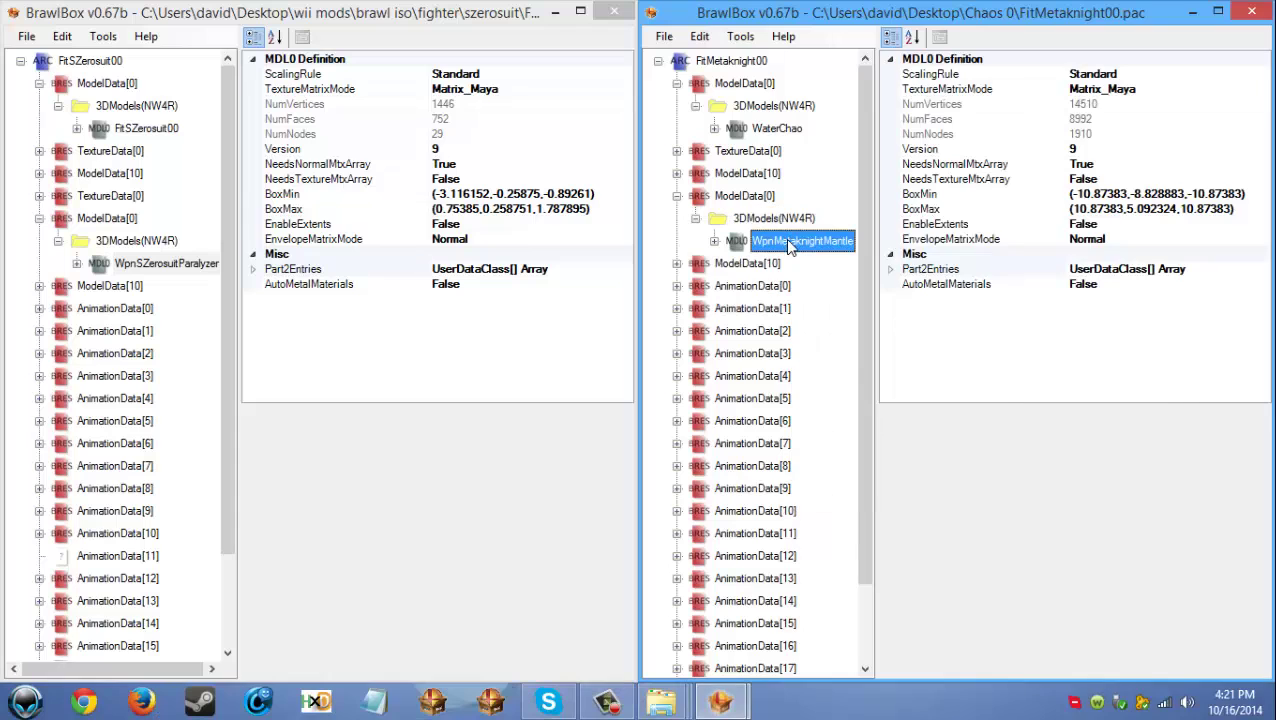
pyautogui.rightClick(792, 241)
pyautogui.click(840, 277)
pyautogui.click(1119, 448)
pyautogui.click(160, 263)
pyautogui.rightClick(160, 263)
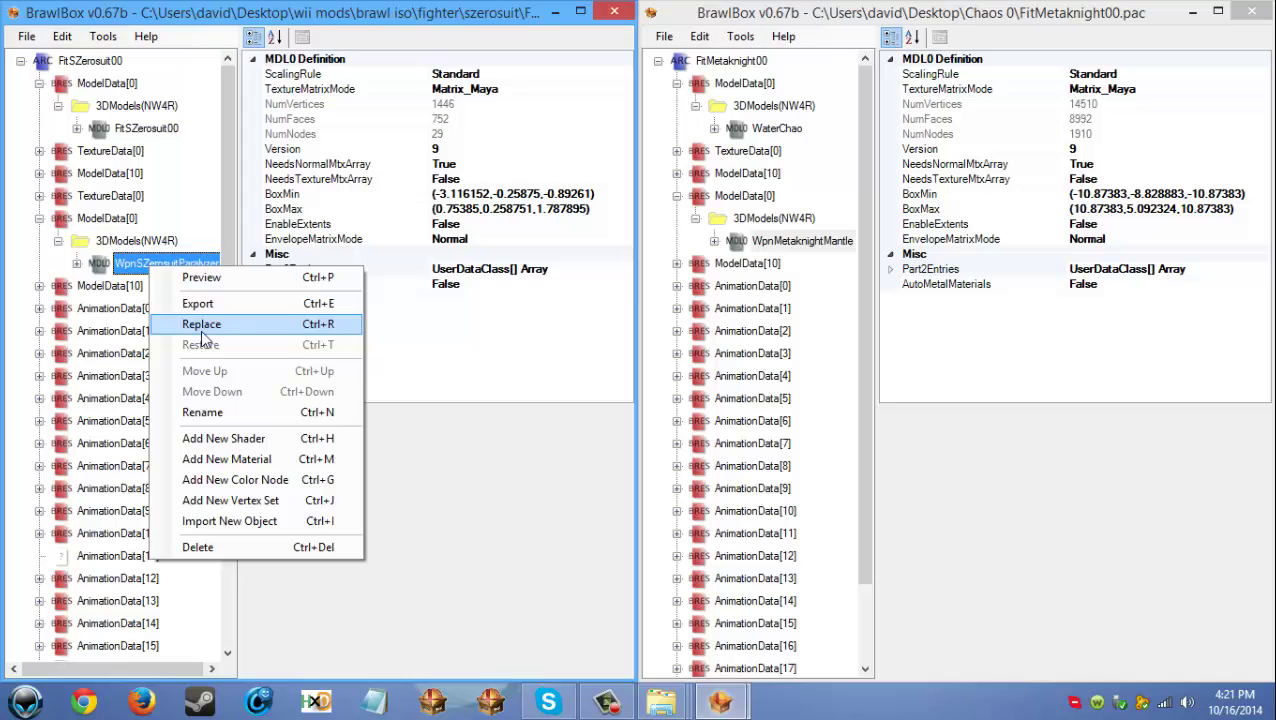
pyautogui.click(220, 322)
pyautogui.doubleClick(260, 192)
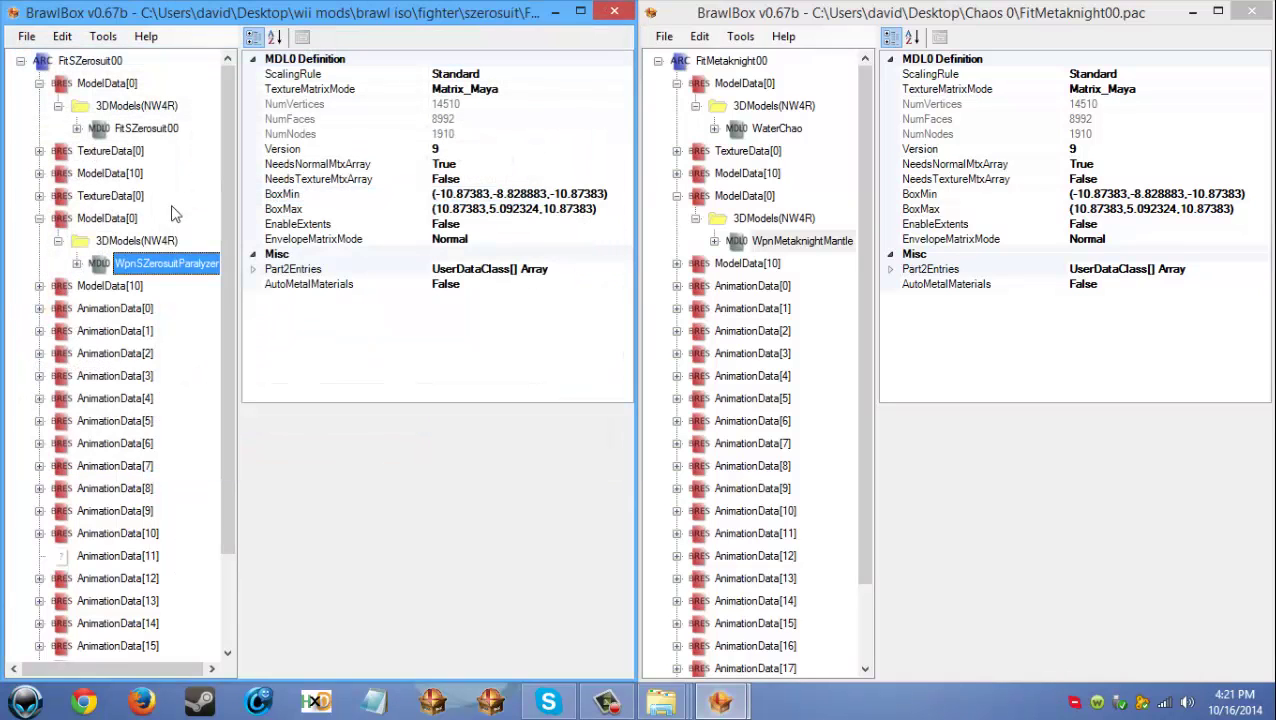
# Step: Delete the Textures(NW4R) group from FitSZerosuit00's second TextureData[0]
pyautogui.click(39, 195)
pyautogui.click(58, 218)
pyautogui.rightClick(127, 222)
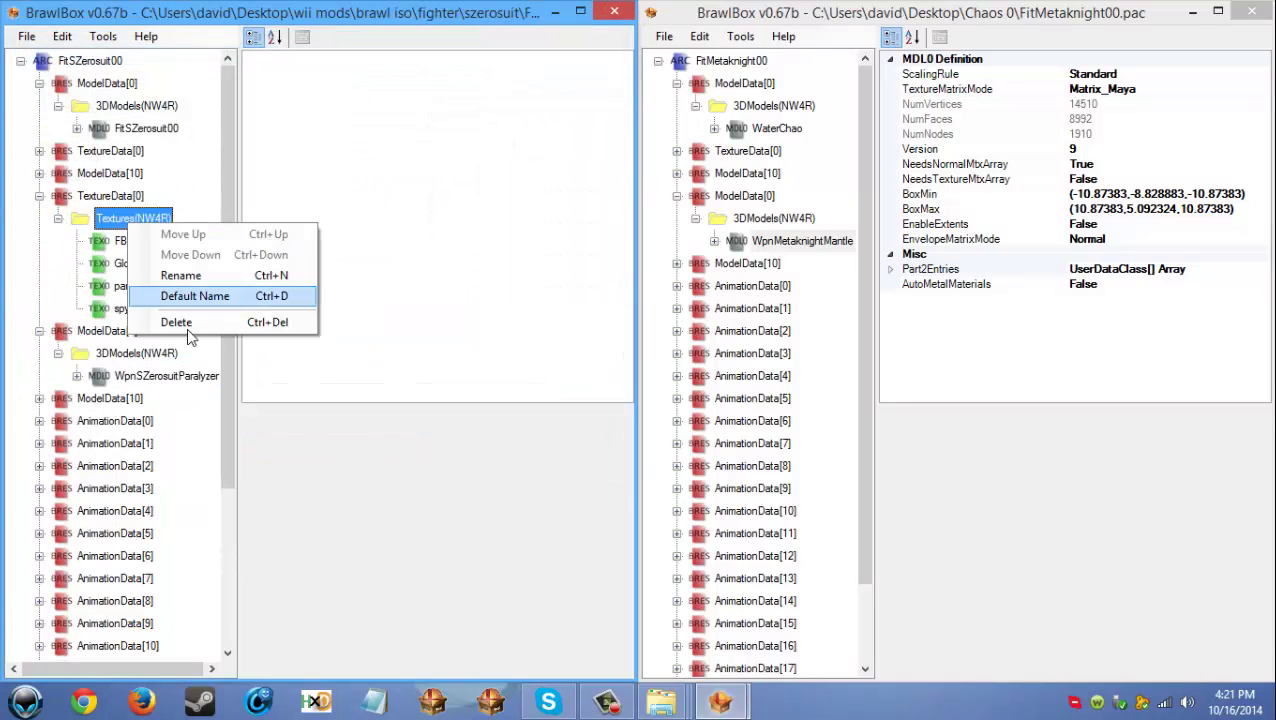
pyautogui.click(178, 328)
# Step: Export the emeral and Tikal textures from FitMetaknight00's TextureData[0] into the Chaos 0 folder as PNG files
pyautogui.click(677, 151)
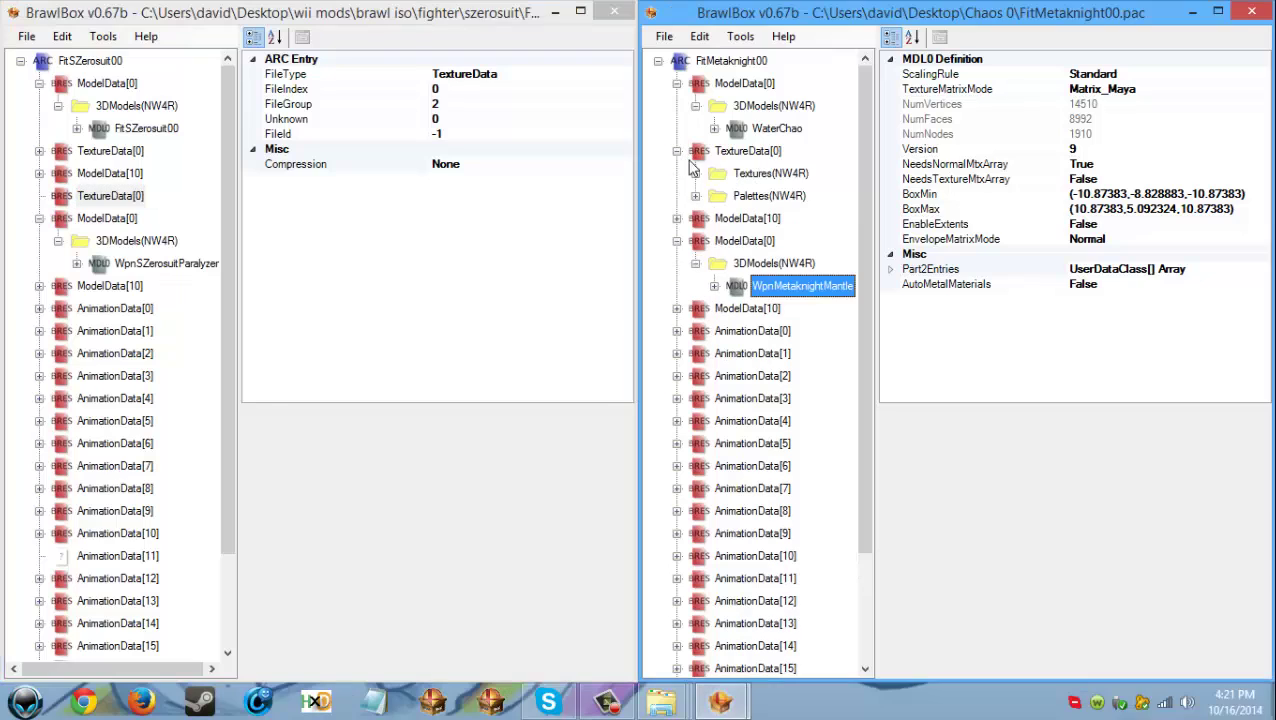
pyautogui.click(718, 174)
pyautogui.click(696, 174)
pyautogui.scroll(4, 760, 300)
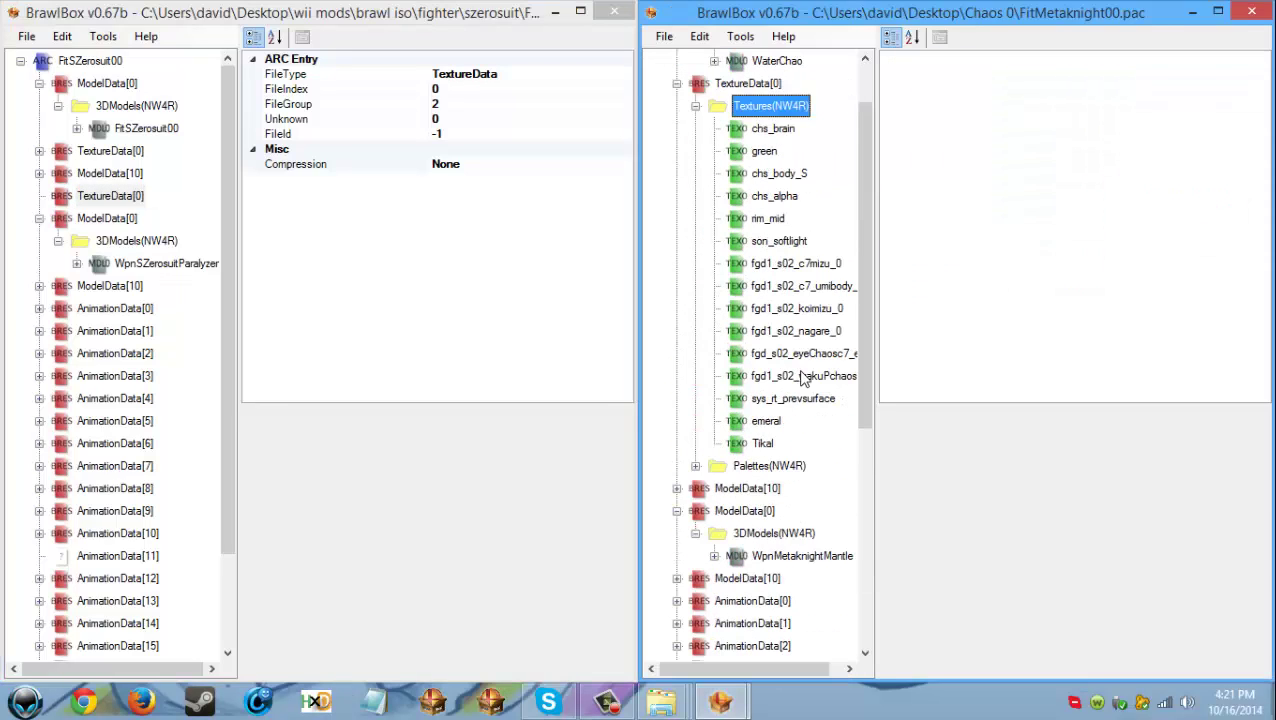
pyautogui.click(764, 420)
pyautogui.rightClick(764, 420)
pyautogui.click(776, 427)
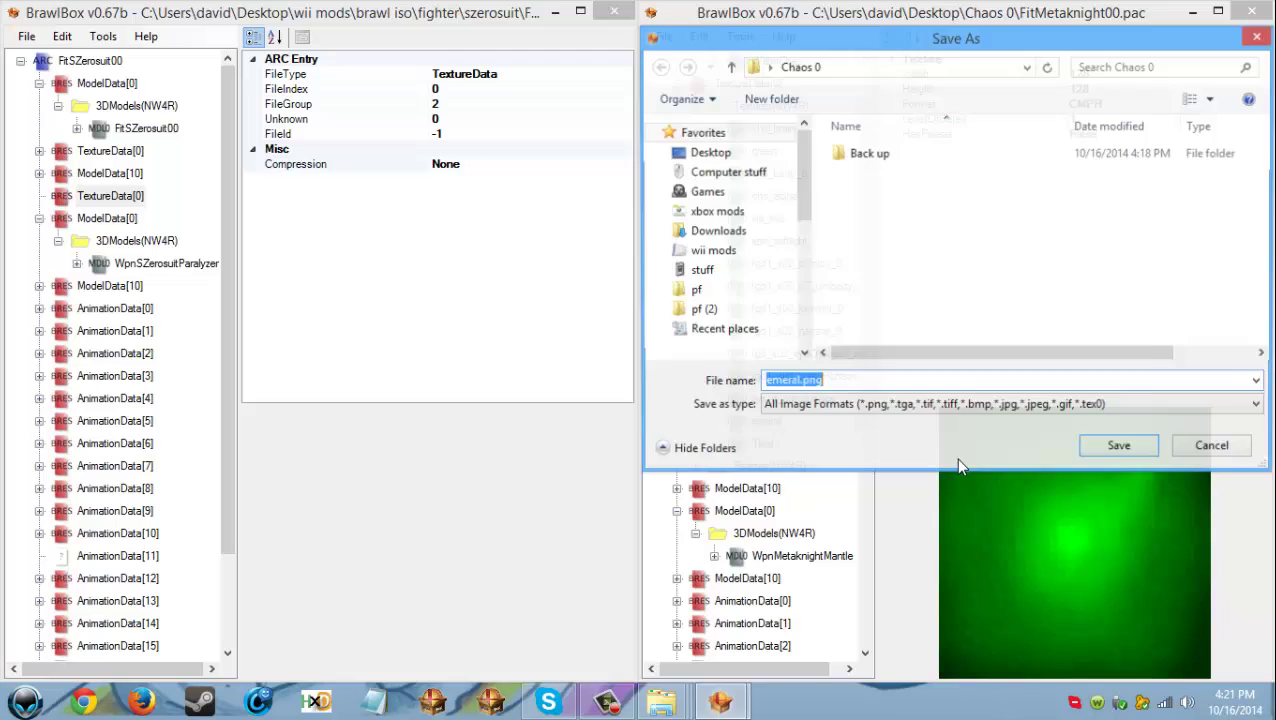
pyautogui.click(1133, 452)
pyautogui.rightClick(762, 445)
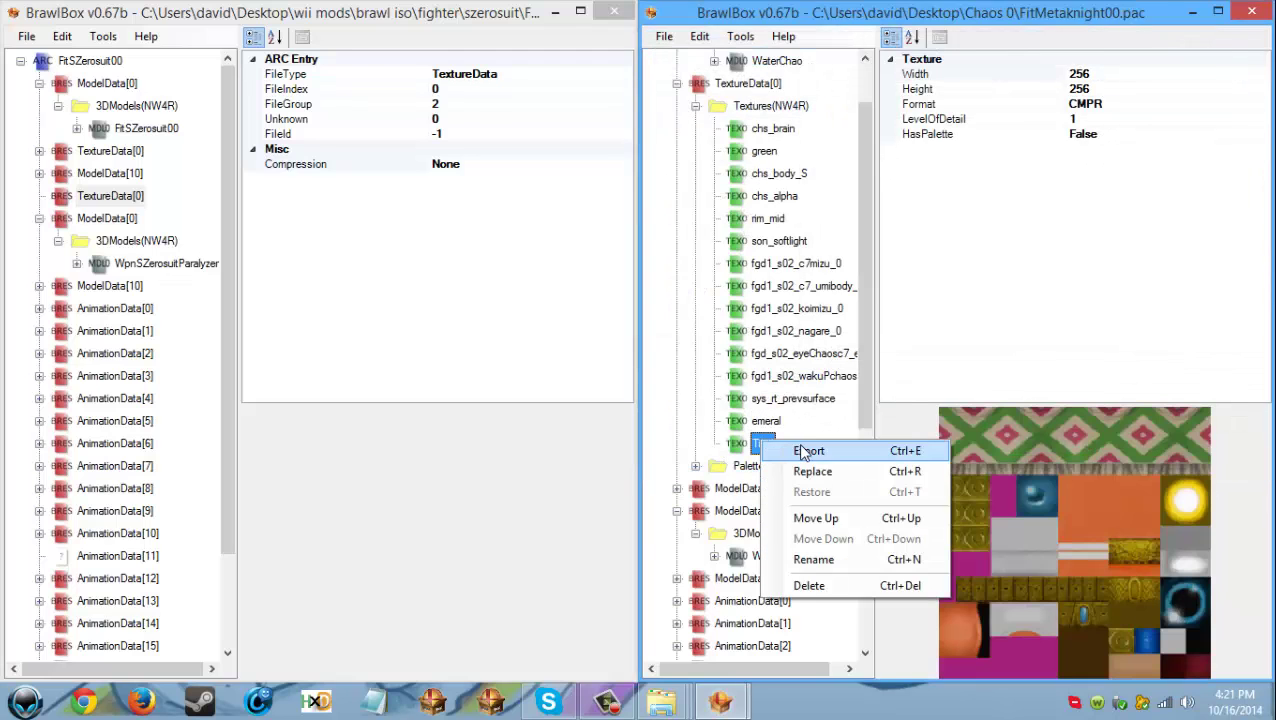
pyautogui.click(776, 451)
pyautogui.click(1121, 451)
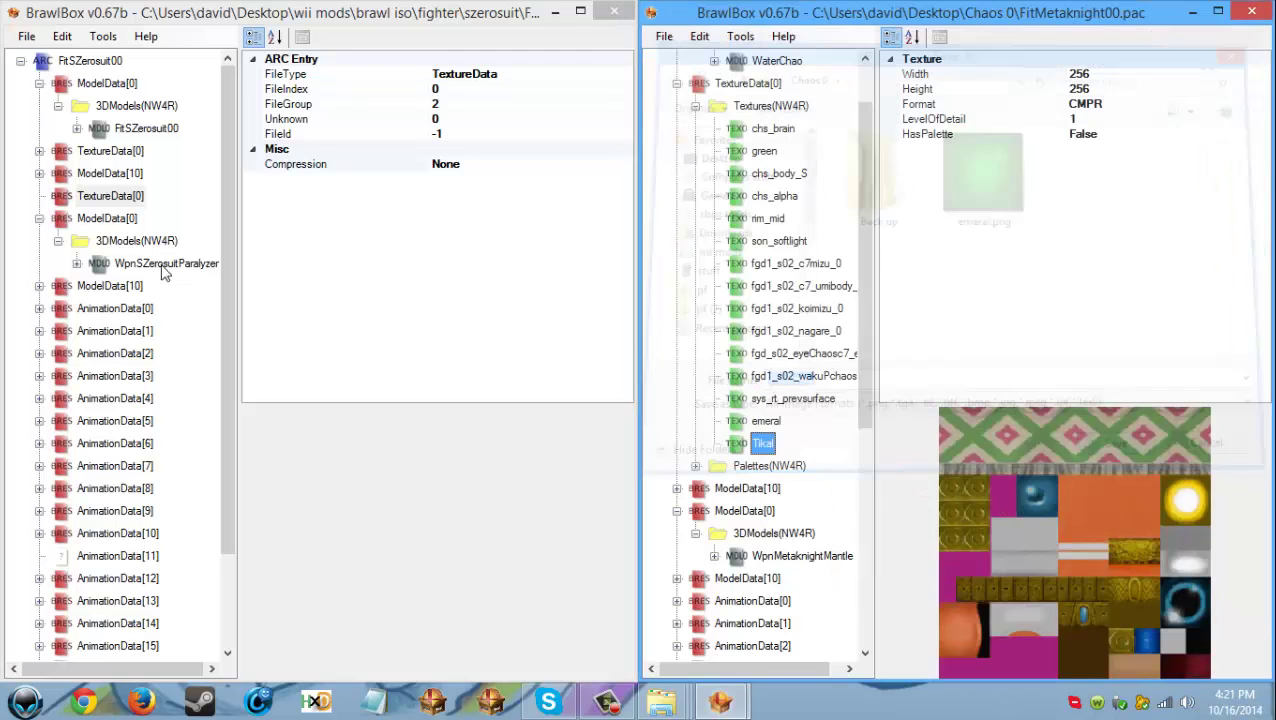
# Step: Import emeral.png into FitSZerosuit00's second TextureData[0] as a texture in CMPR format
pyautogui.rightClick(128, 200)
pyautogui.moveTo(285, 228)
pyautogui.click(365, 231)
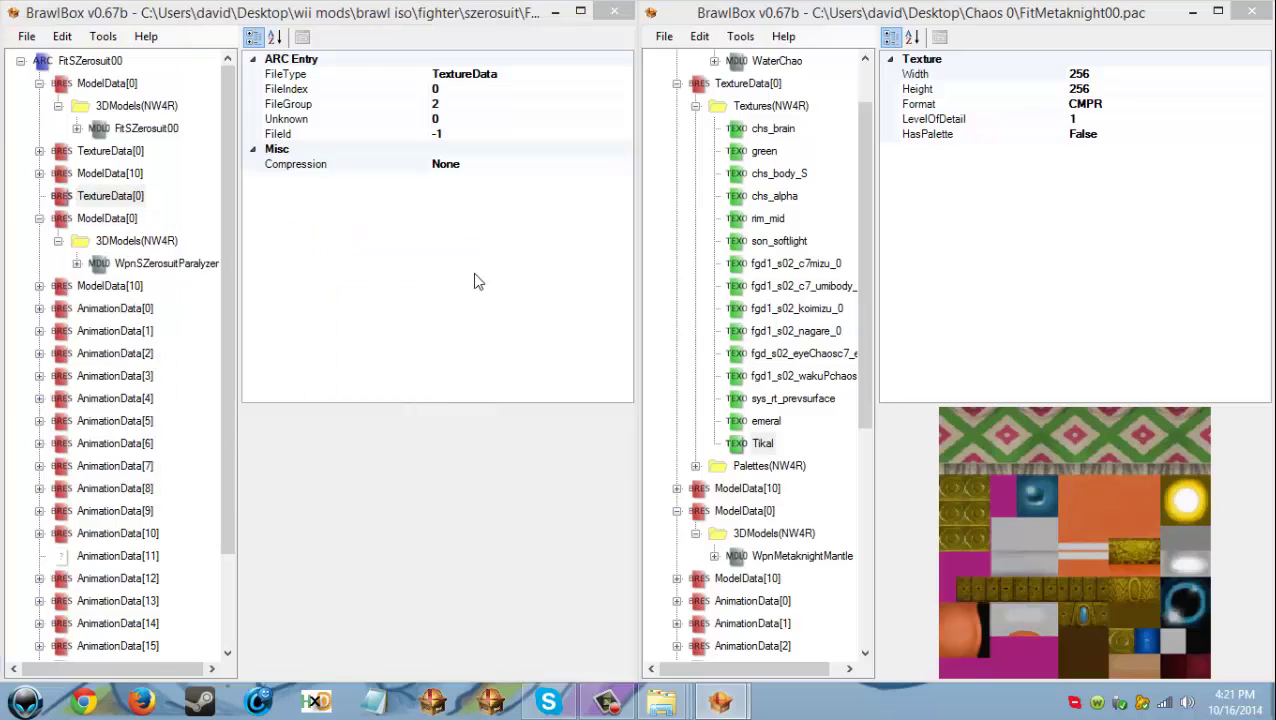
pyautogui.doubleClick(340, 178)
pyautogui.click(528, 282)
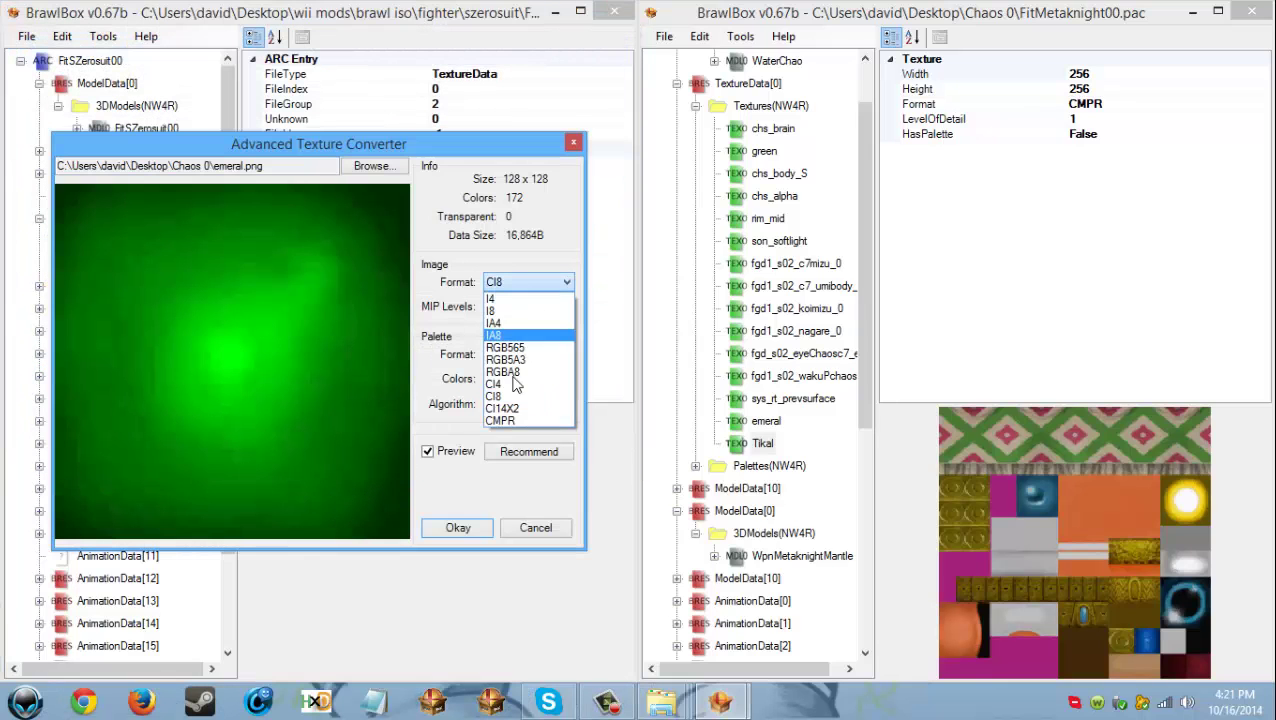
pyautogui.click(500, 420)
pyautogui.click(458, 528)
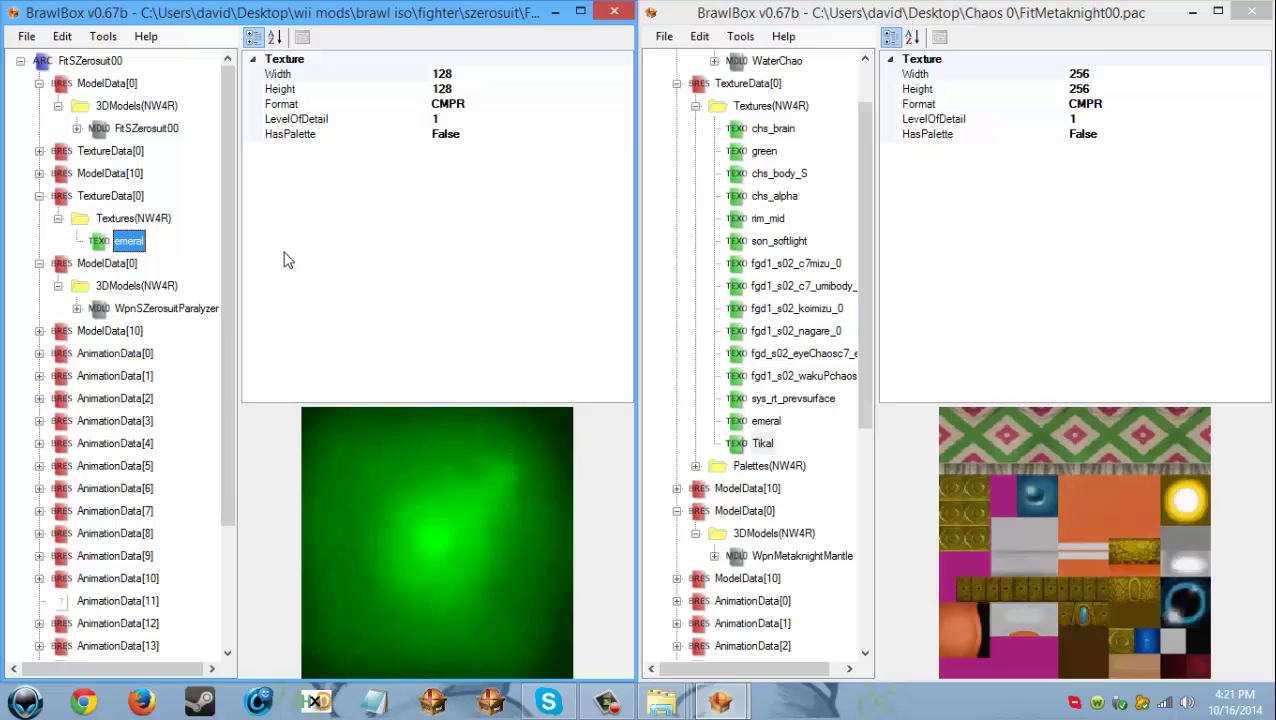
# Step: Import Tikal.png into FitSZerosuit00's second TextureData[0] as a texture in CMPR format
pyautogui.rightClick(100, 198)
pyautogui.moveTo(162, 222)
pyautogui.click(382, 233)
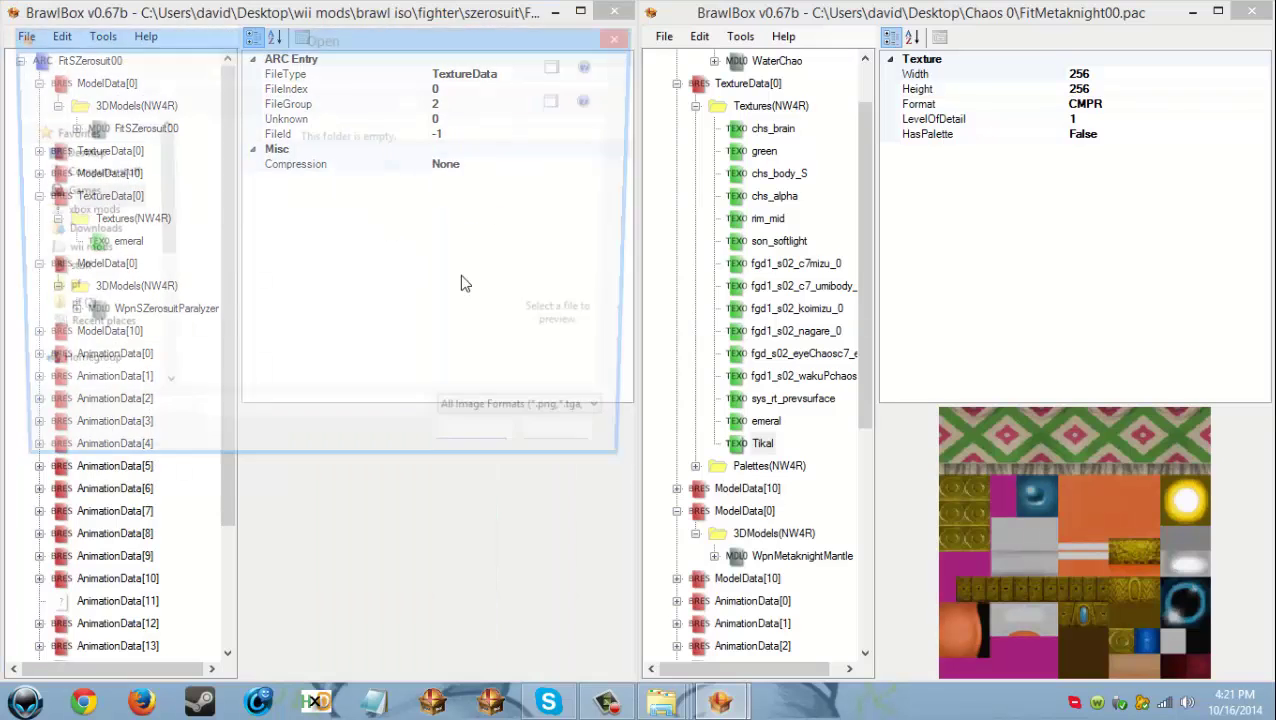
pyautogui.doubleClick(476, 180)
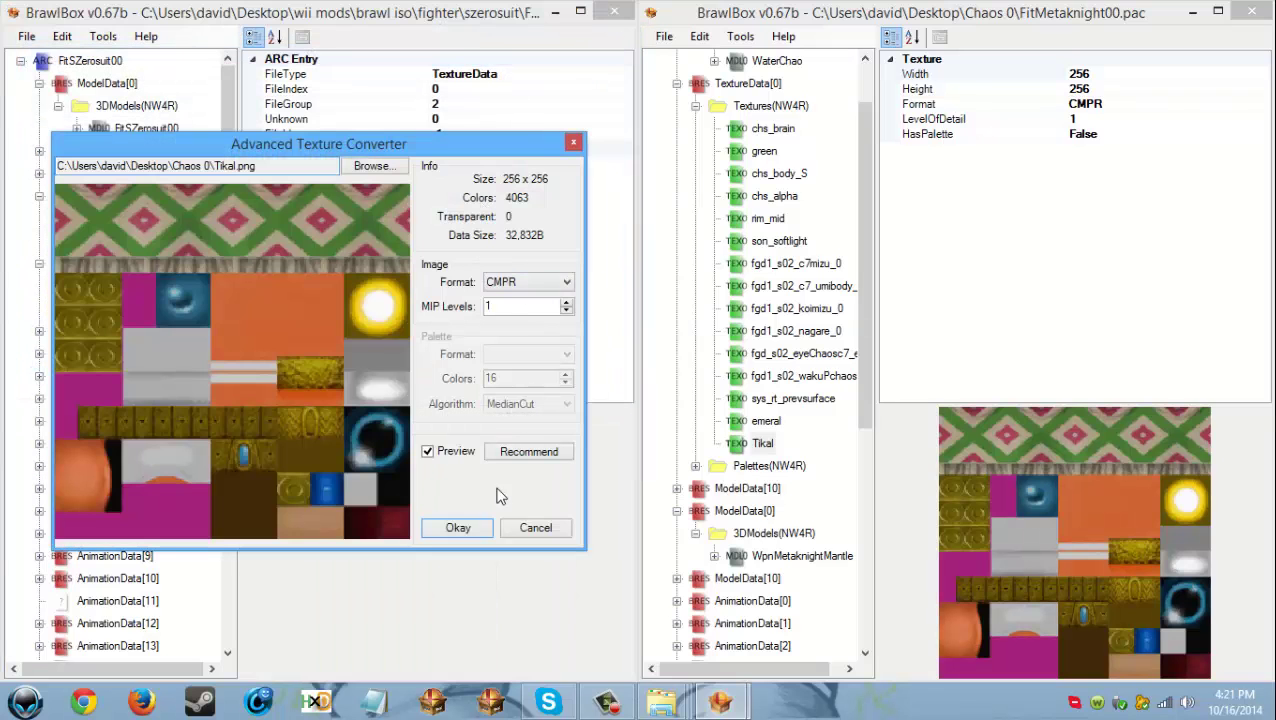
pyautogui.click(456, 528)
# Step: Preview the replaced WpnSZerosuitParalyzer model in FitSZerosuit00, inspect it, and close the preview
pyautogui.click(152, 328)
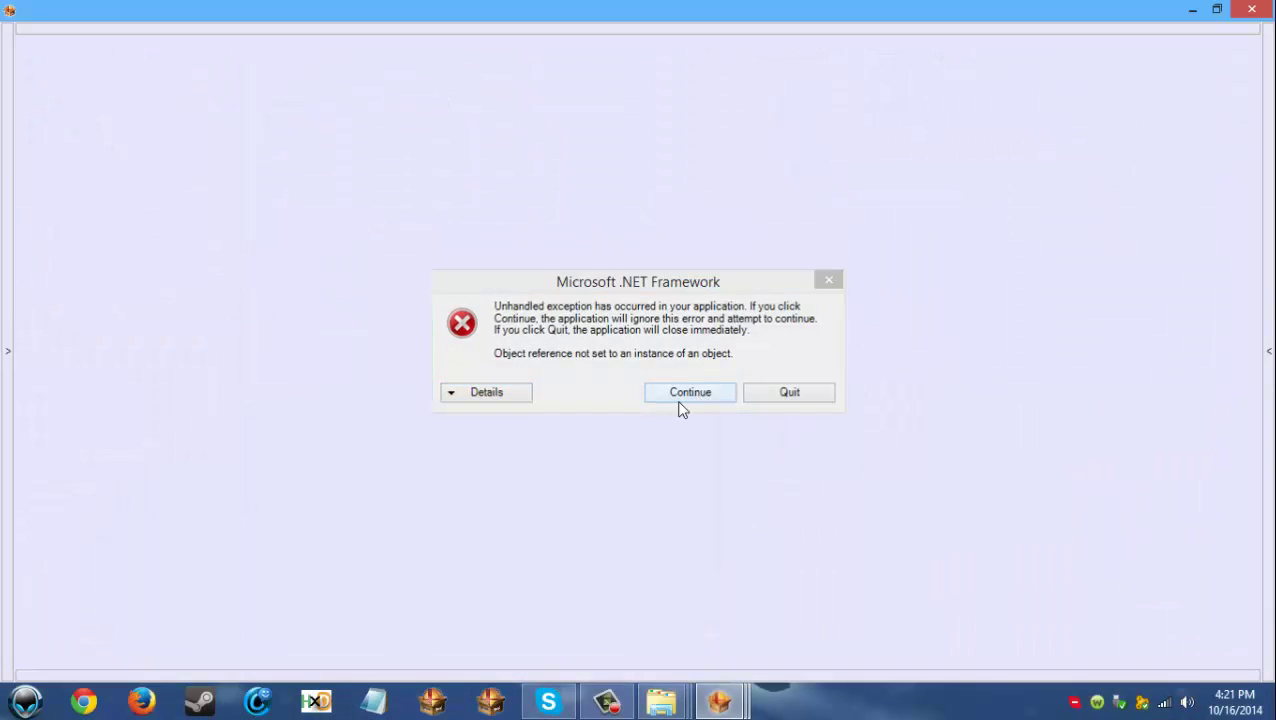
pyautogui.click(680, 395)
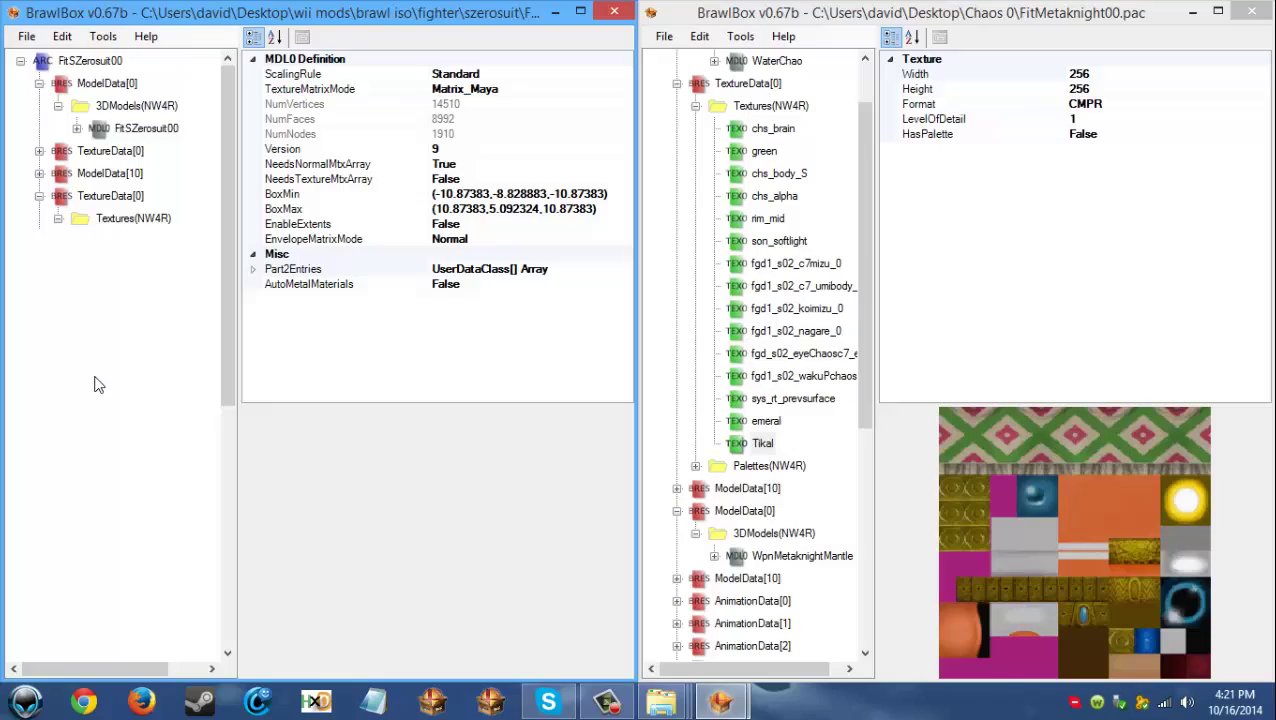
pyautogui.rightClick(152, 330)
pyautogui.click(175, 336)
pyautogui.scroll(-3, 578, 392)
pyautogui.moveTo(580, 228); pyautogui.dragTo(586, 384, button='right')
pyautogui.click(1254, 10)
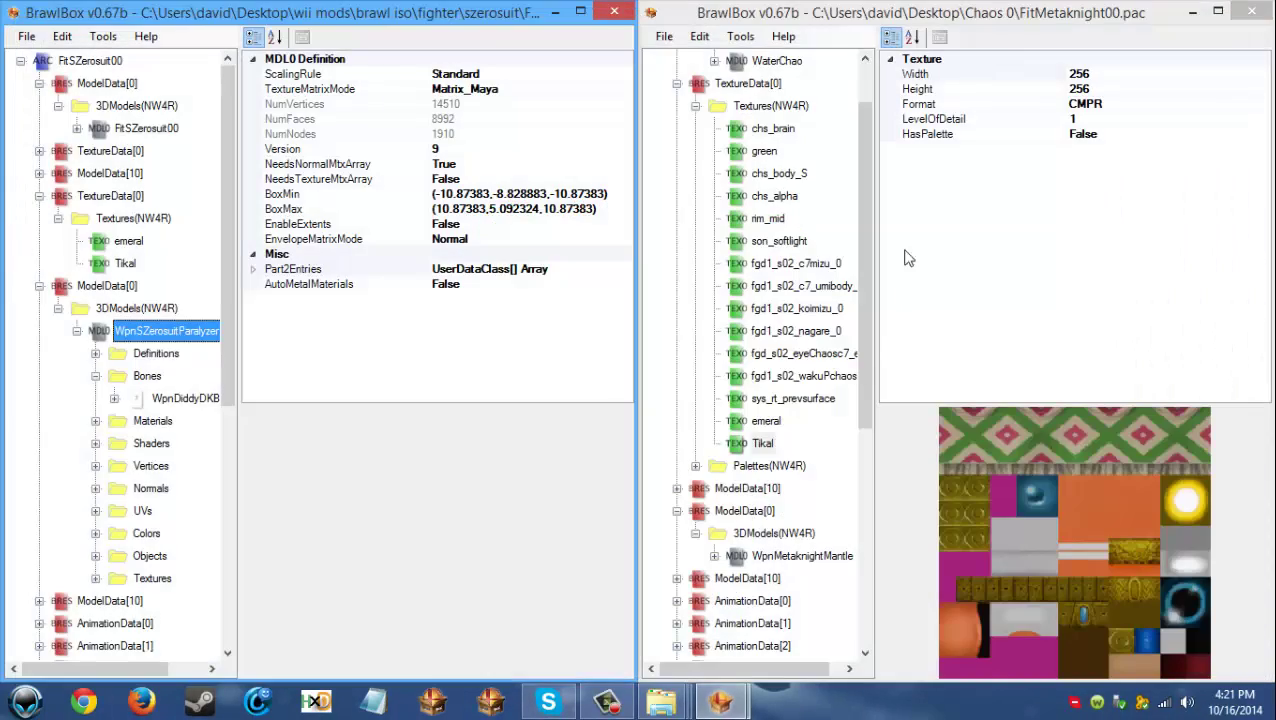
# Step: Close FitMetaknight00.pac without saving its changes
pyautogui.click(819, 205)
pyautogui.scroll(1, 836, 152)
pyautogui.click(1250, 14)
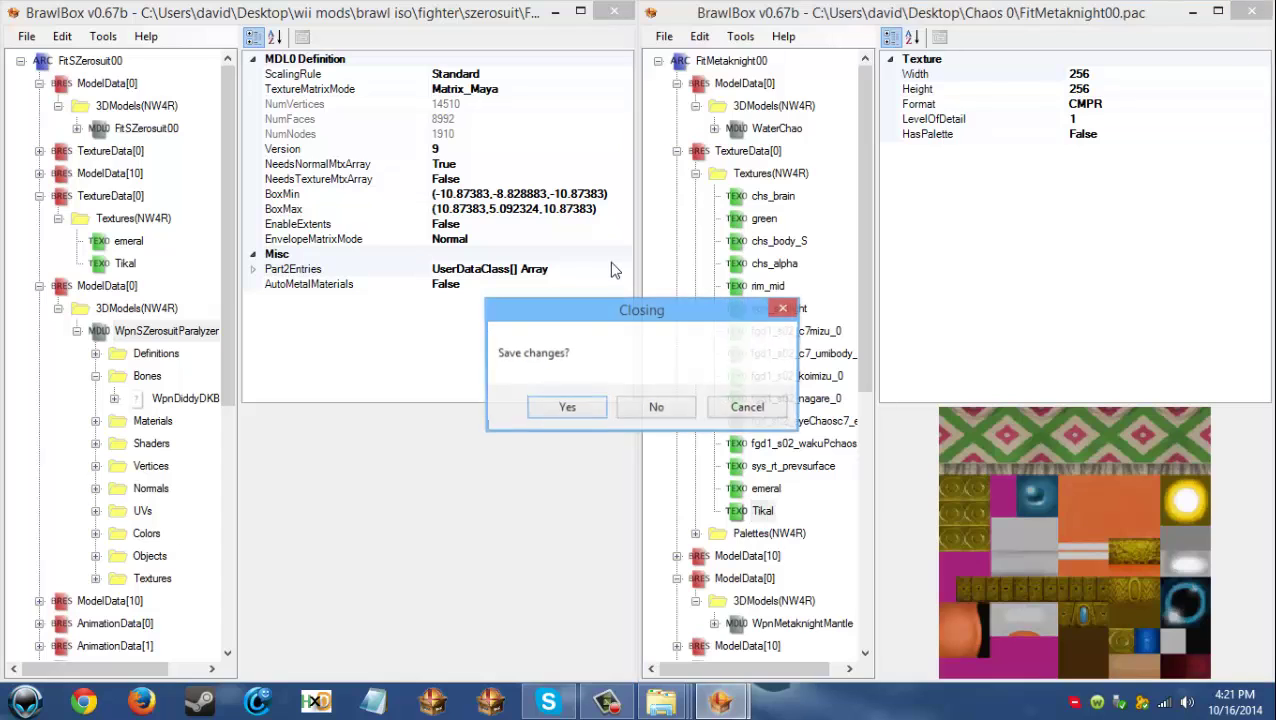
pyautogui.click(778, 311)
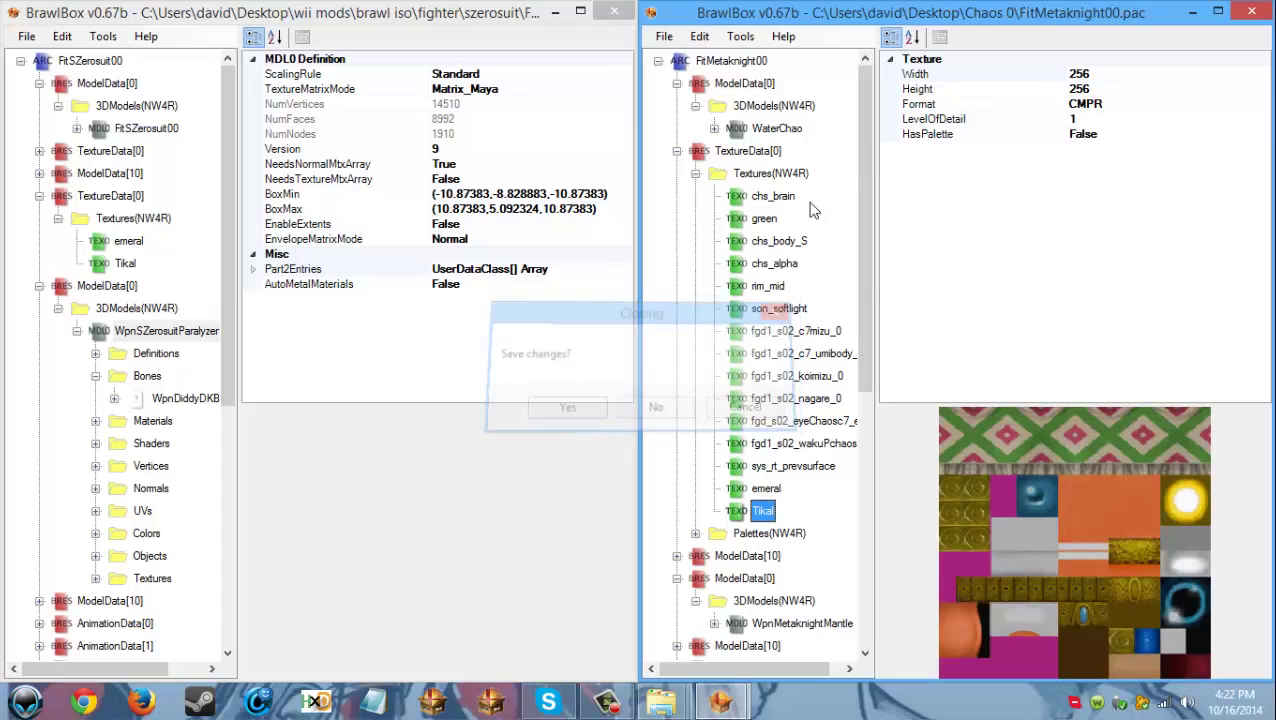
pyautogui.click(1250, 12)
pyautogui.click(690, 402)
# Step: Select FitSZerosuitMotionEtc.pac in the szerosuit folder and arrange the FitSZerosuit00 window beside the Chaos 0 folder
pyautogui.moveTo(485, 10); pyautogui.dragTo(2, 290)
pyautogui.moveTo(395, 18); pyautogui.dragTo(1270, 236)
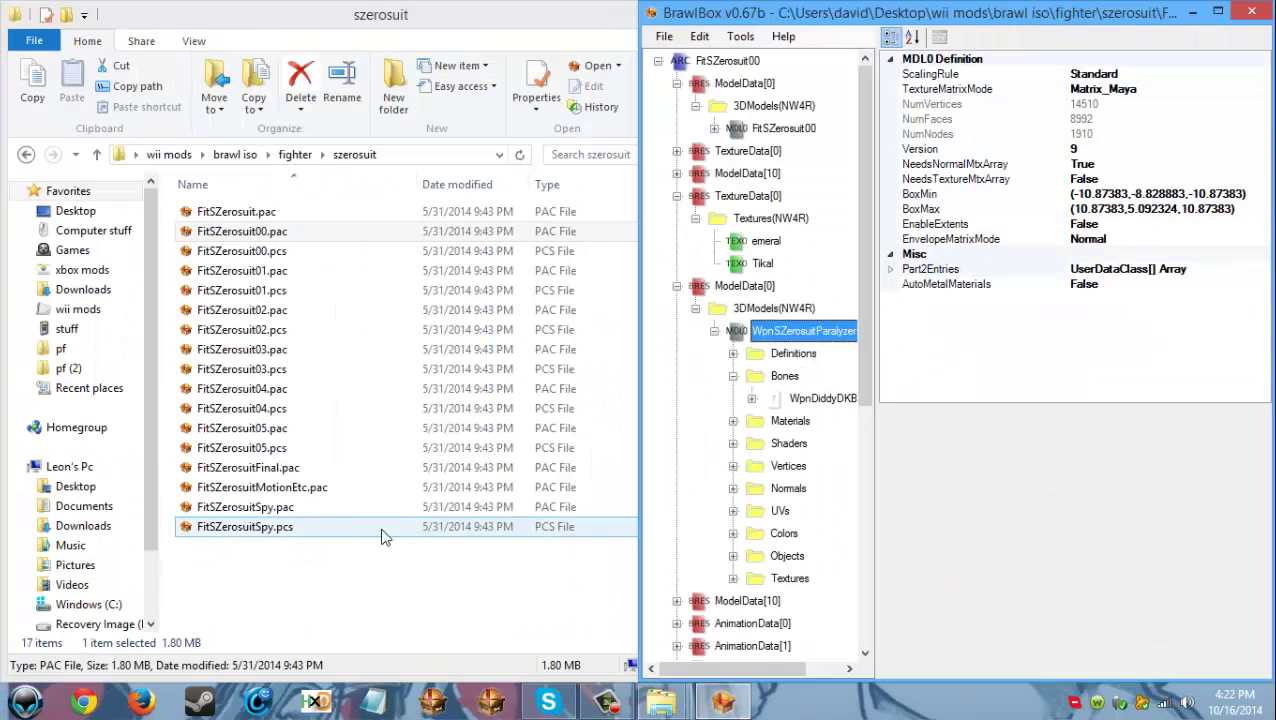
pyautogui.click(335, 556)
pyautogui.click(285, 490)
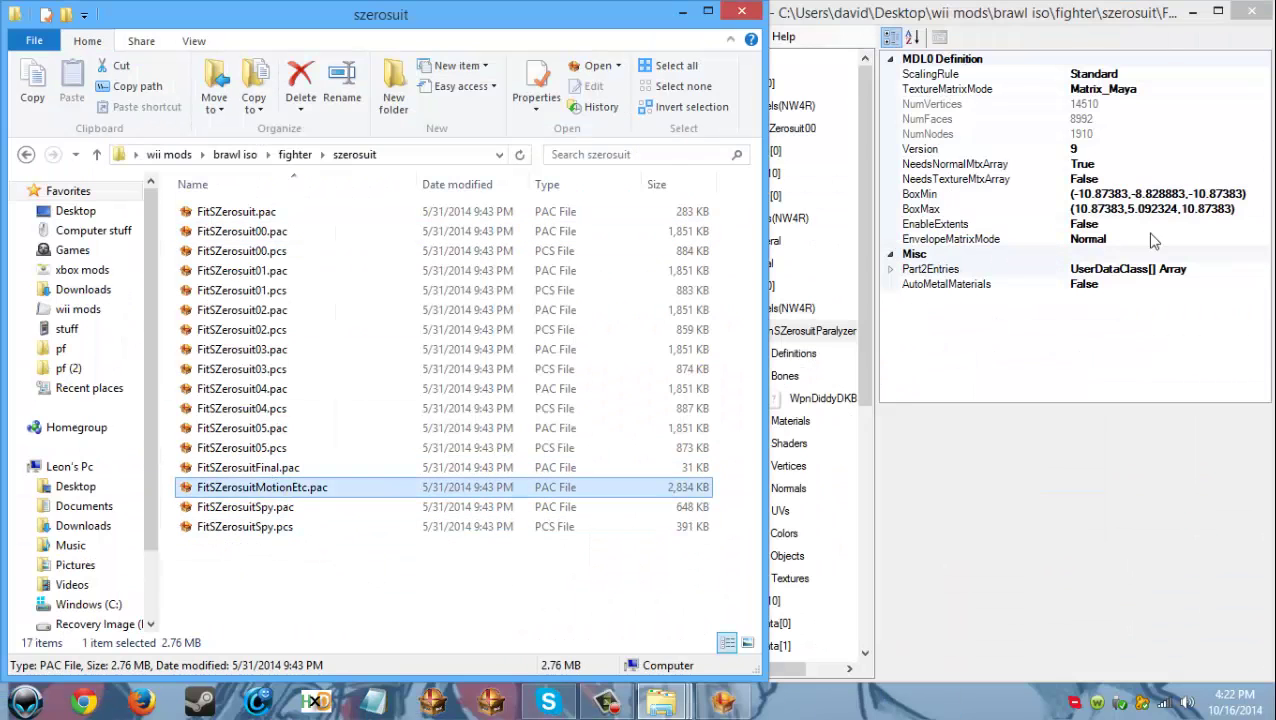
pyautogui.moveTo(1098, 20); pyautogui.dragTo(2, 442)
# Step: Check the contents of AnimationData[0] in FitSZerosuit00 with the second ModelData[0] collapsed and the window widened
pyautogui.scroll(-5, 135, 447)
pyautogui.scroll(5, 60, 300)
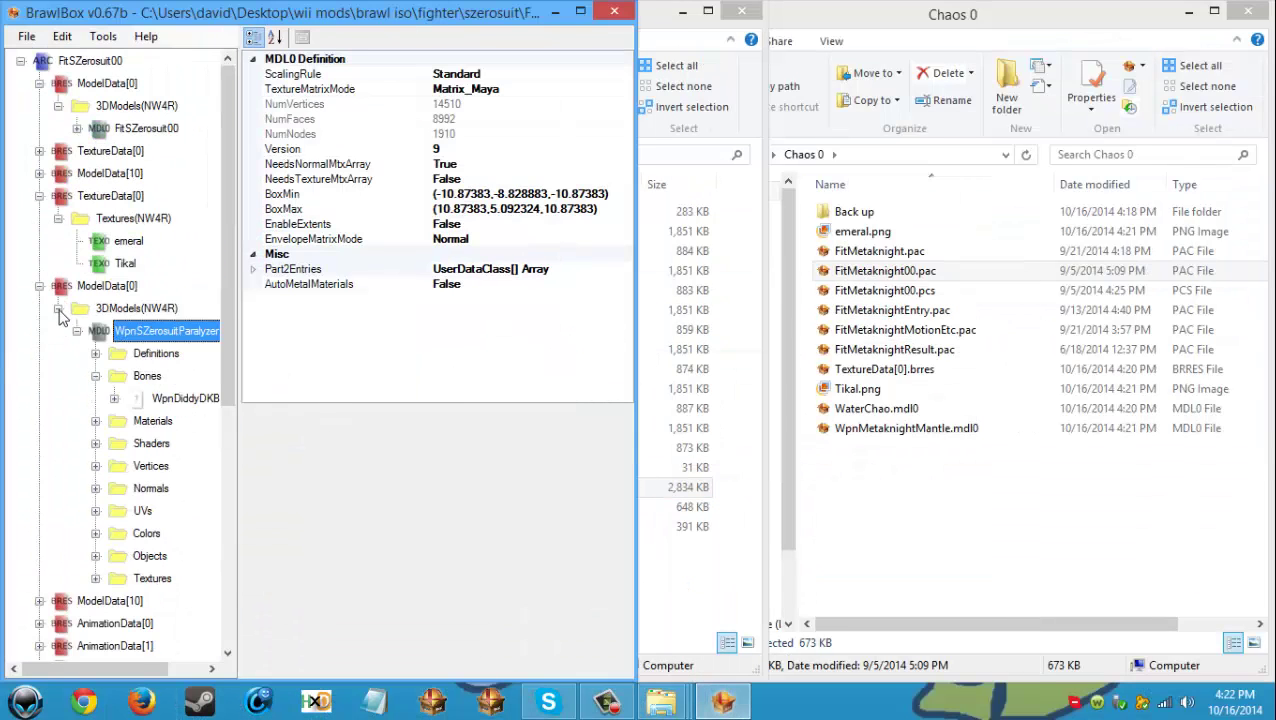
pyautogui.click(58, 308)
pyautogui.click(39, 286)
pyautogui.click(39, 330)
pyautogui.click(58, 353)
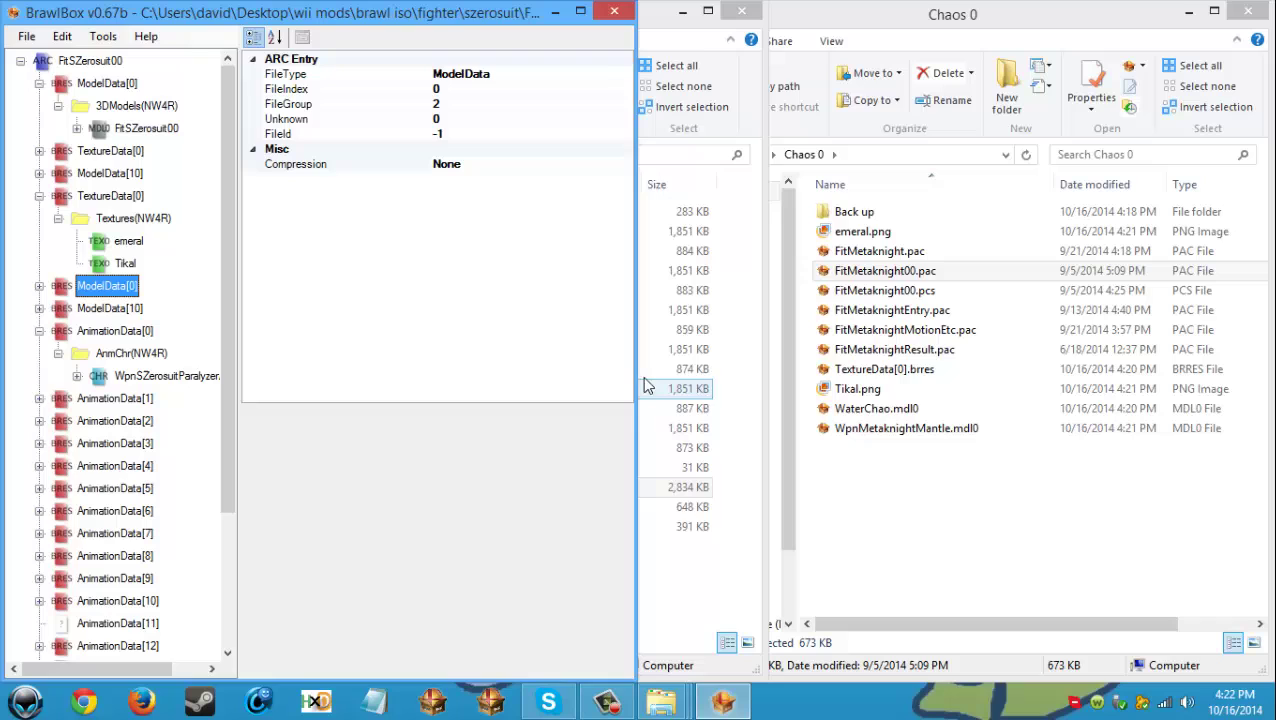
pyautogui.moveTo(648, 370); pyautogui.dragTo(829, 408)
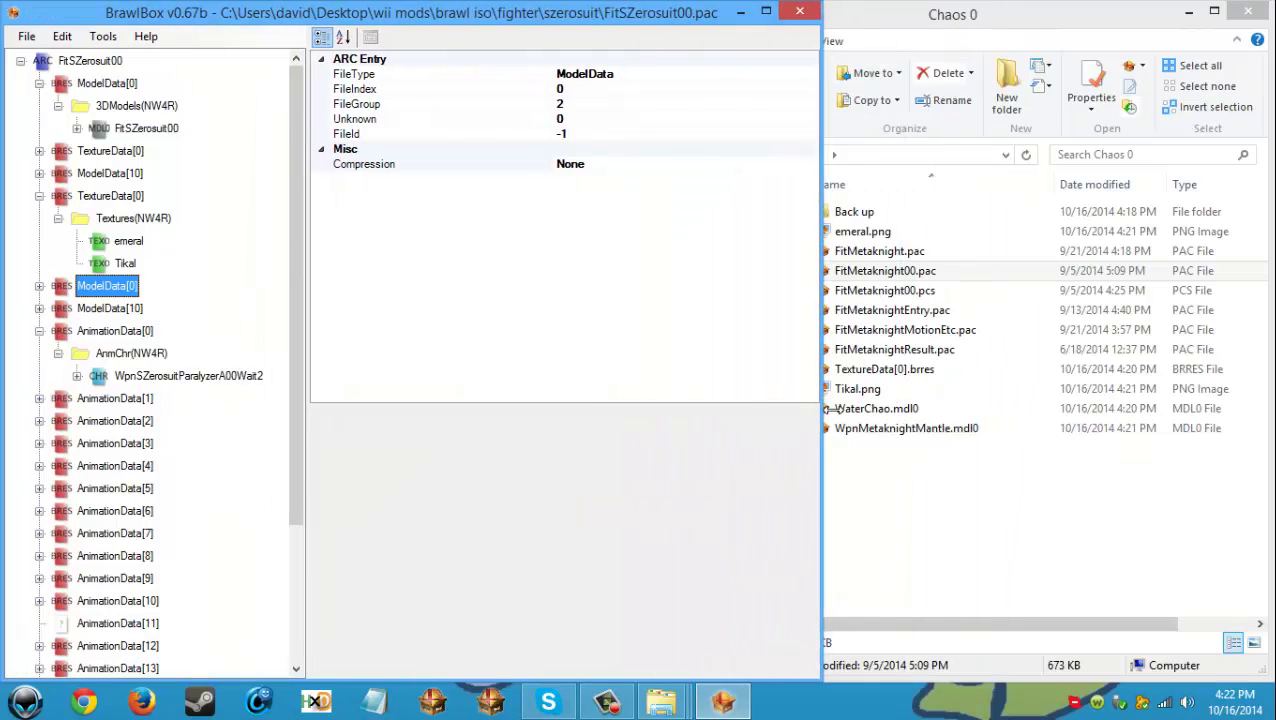
pyautogui.click(39, 330)
# Step: Save the archive as the archive pair FitSZerosuit00.pair in the pf (2) fighter/Szerosuit folder
pyautogui.click(27, 38)
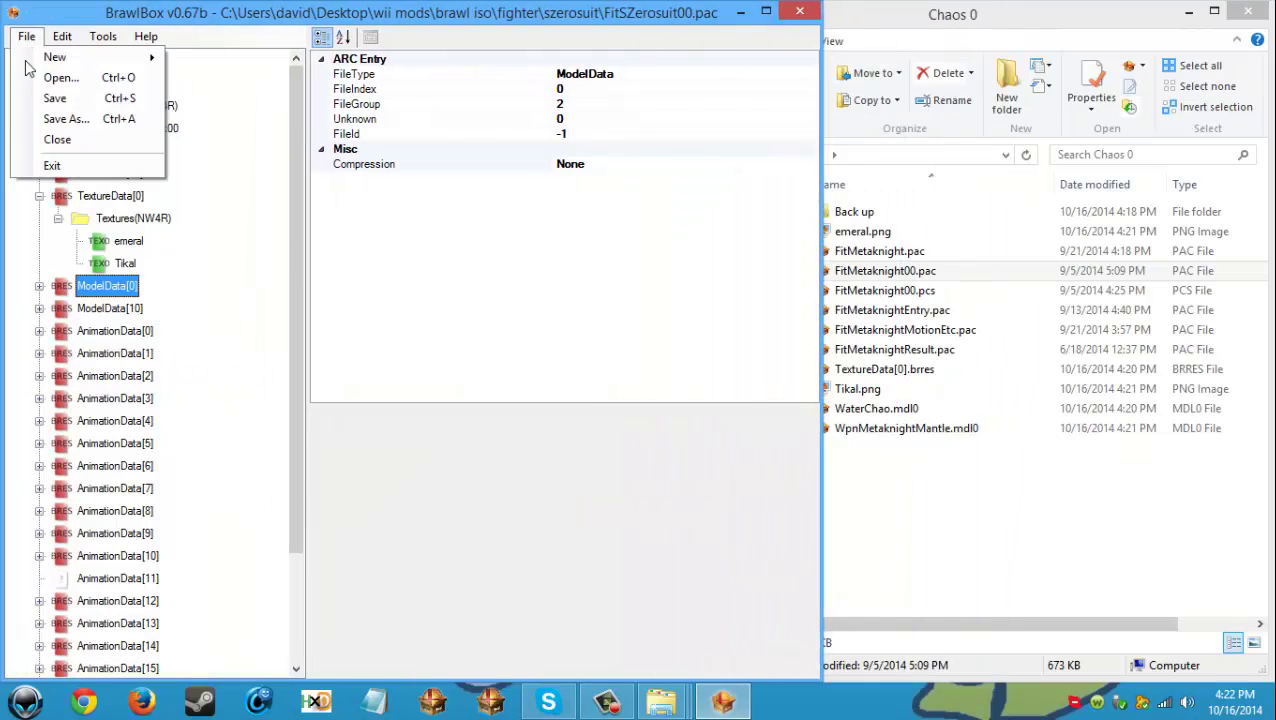
pyautogui.click(110, 122)
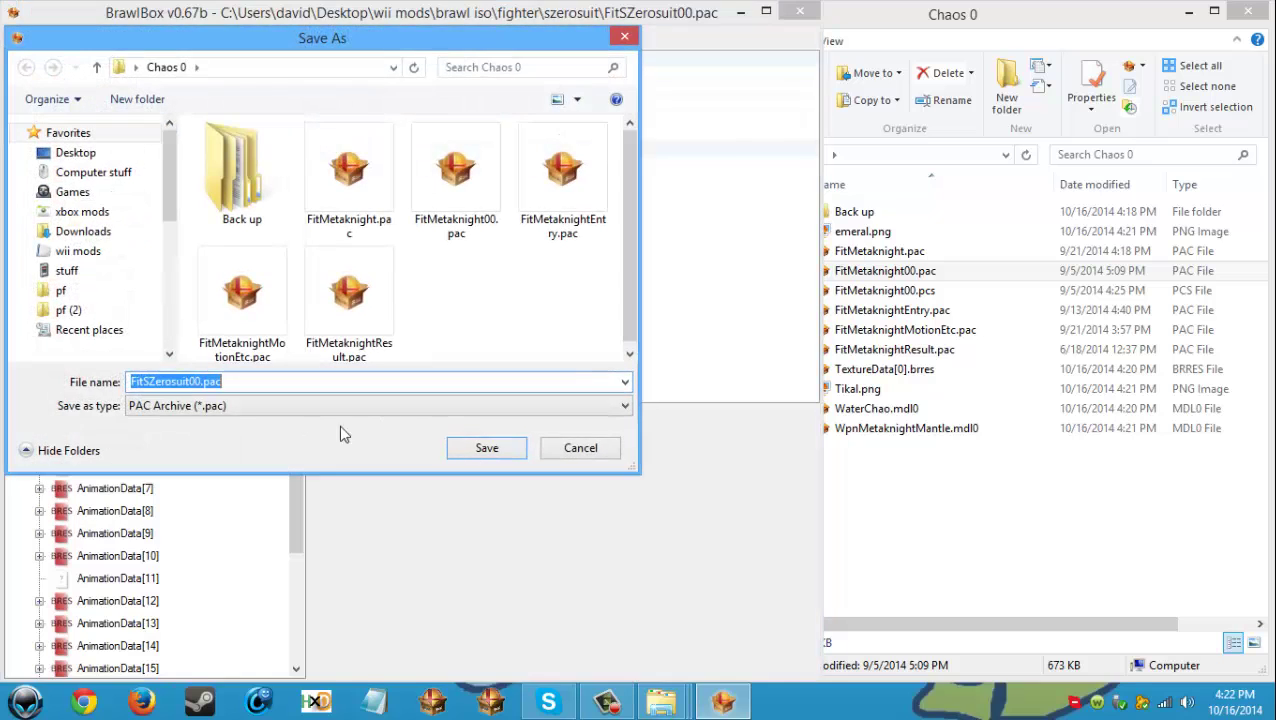
pyautogui.click(200, 408)
pyautogui.click(200, 455)
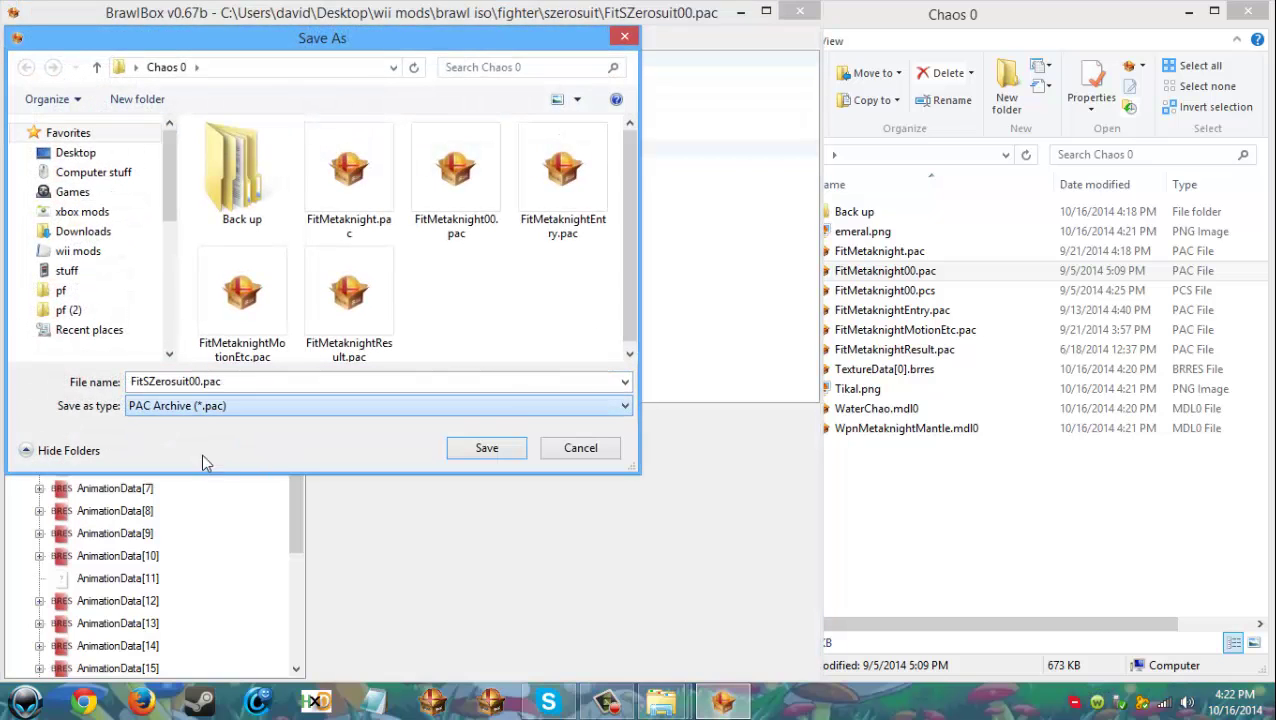
pyautogui.click(72, 310)
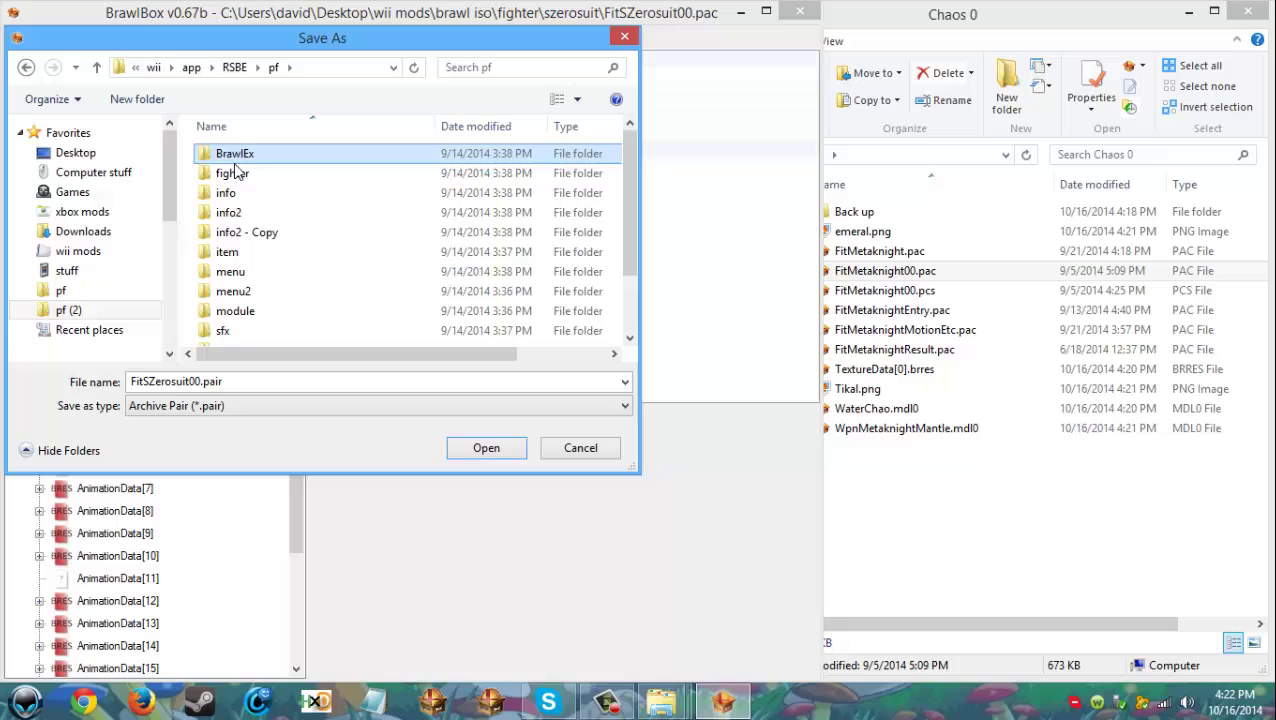
pyautogui.doubleClick(233, 171)
pyautogui.scroll(-20, 333, 239)
pyautogui.scroll(2, 324, 256)
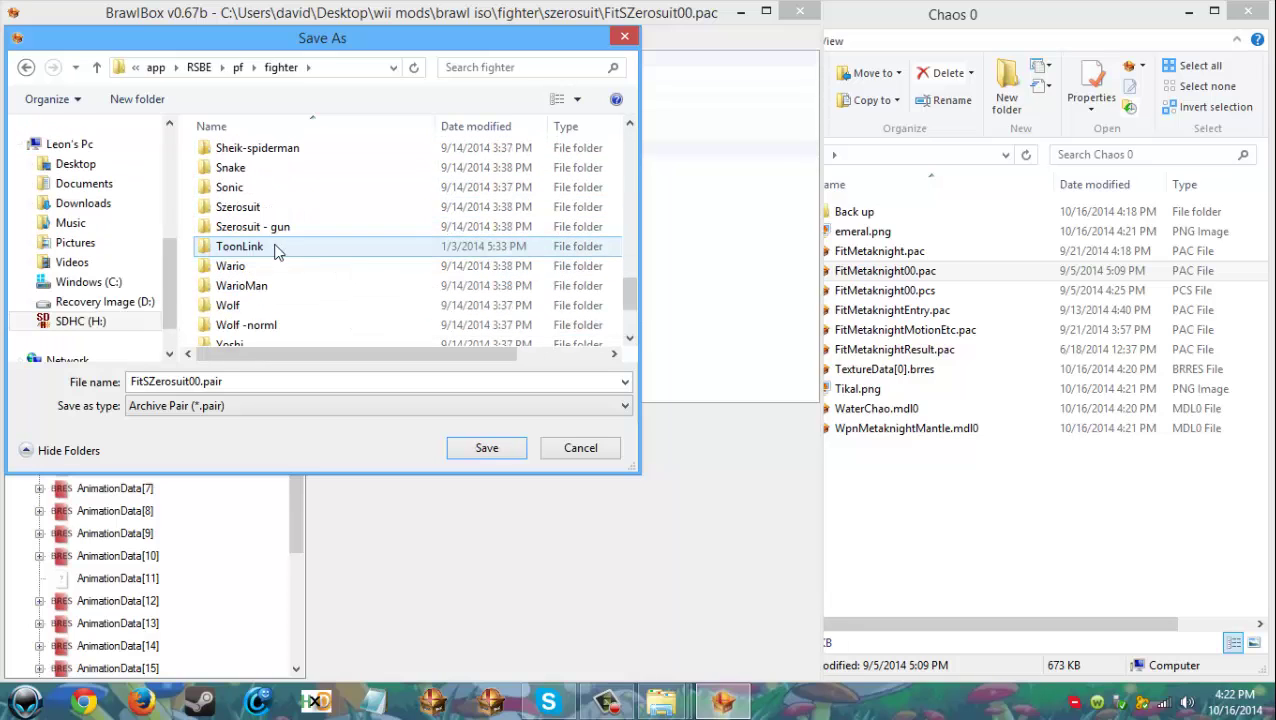
pyautogui.doubleClick(258, 208)
pyautogui.click(487, 448)
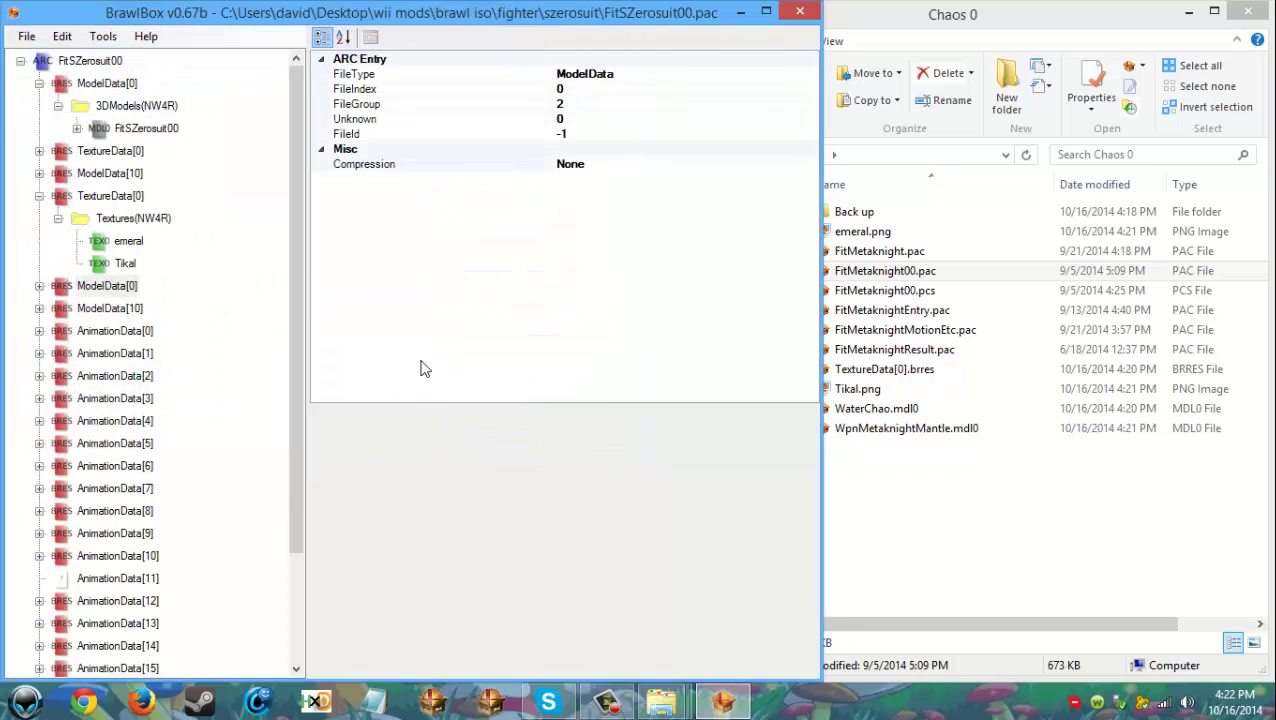
# Step: Close the saved FitSZerosuit00.pair and open FitSZerosuitMotionEtc.pac from the szerosuit folder
pyautogui.click(801, 17)
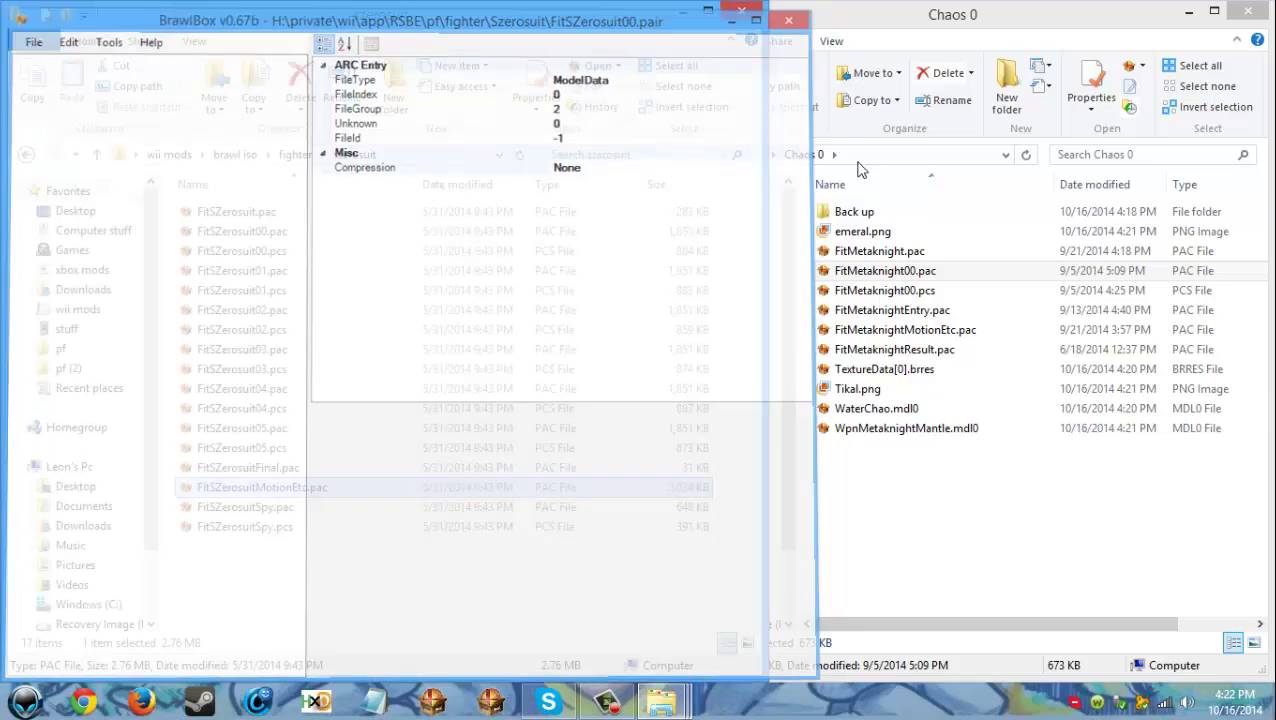
pyautogui.doubleClick(250, 487)
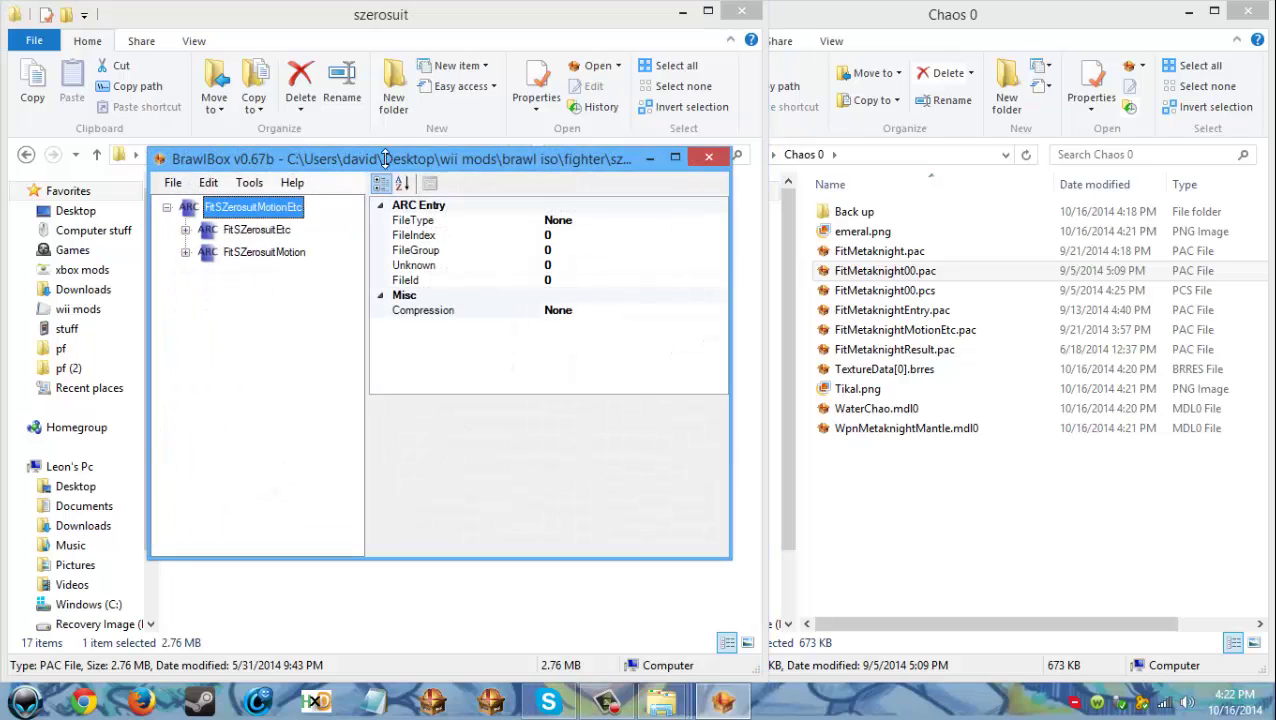
# Step: Open FitMetaknightMotionEtc.pac from the Chaos 0 folder and arrange it side by side with FitSZerosuitMotionEtc
pyautogui.moveTo(385, 158); pyautogui.dragTo(0, 210)
pyautogui.doubleClick(945, 332)
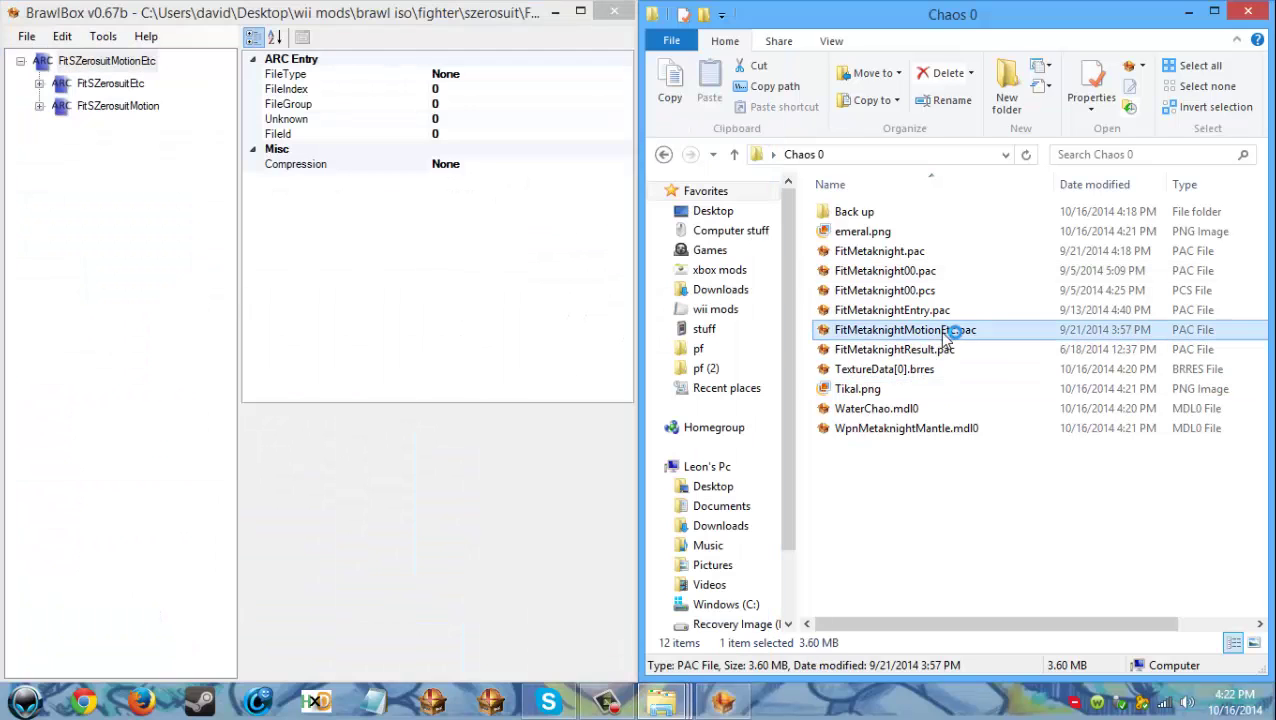
pyautogui.moveTo(385, 40); pyautogui.dragTo(1275, 200)
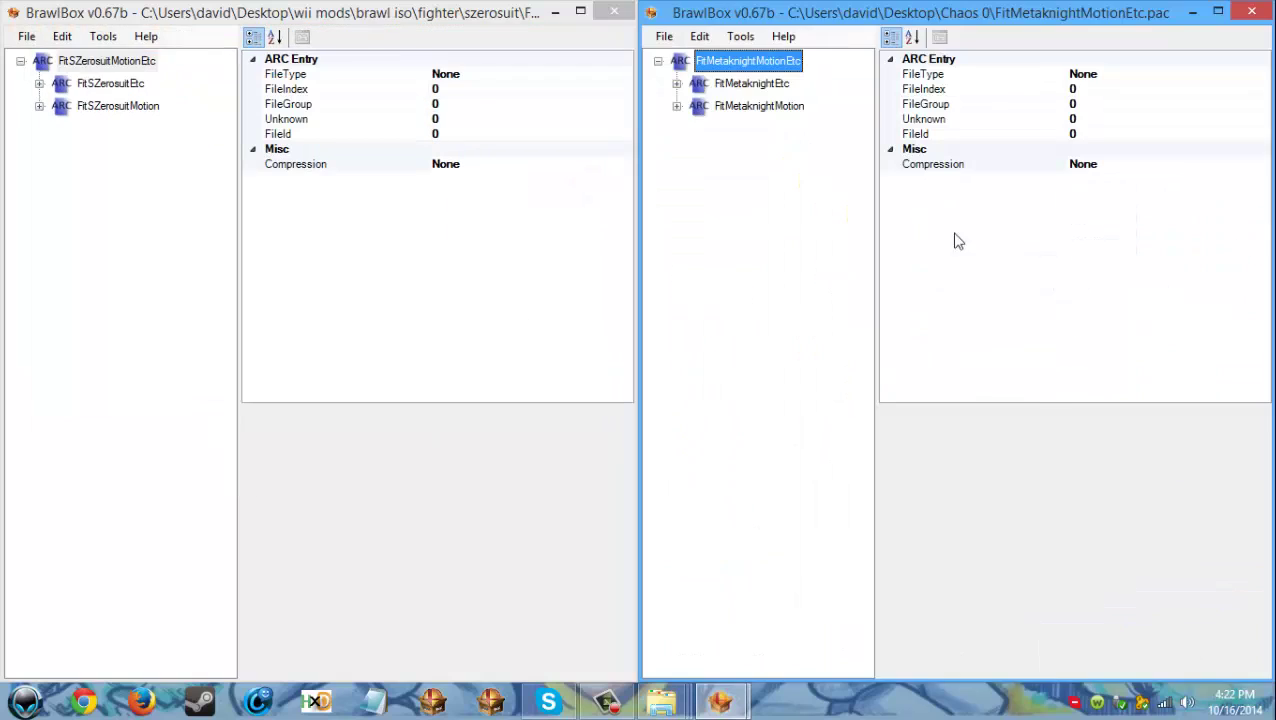
# Step: Compare the contents of FitSZerosuitMotion and FitMetaknightMotion down to the folders inside each AnimationData[0]
pyautogui.click(39, 106)
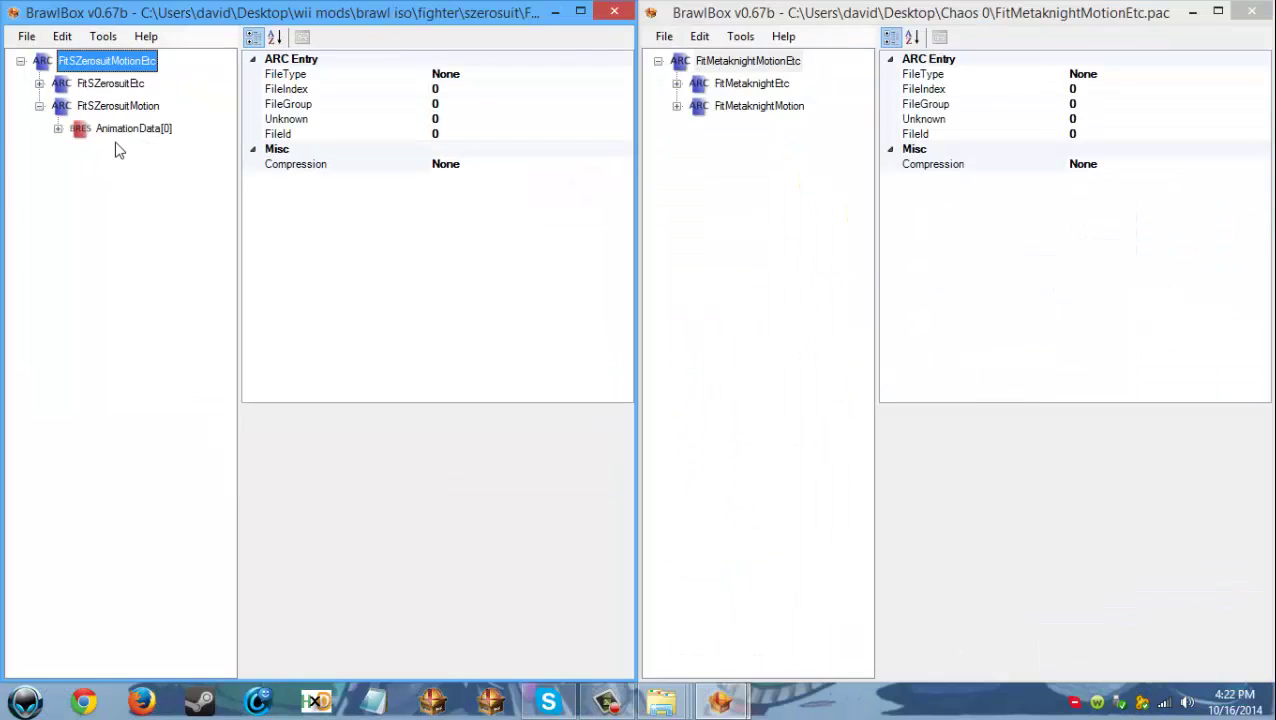
pyautogui.click(38, 84)
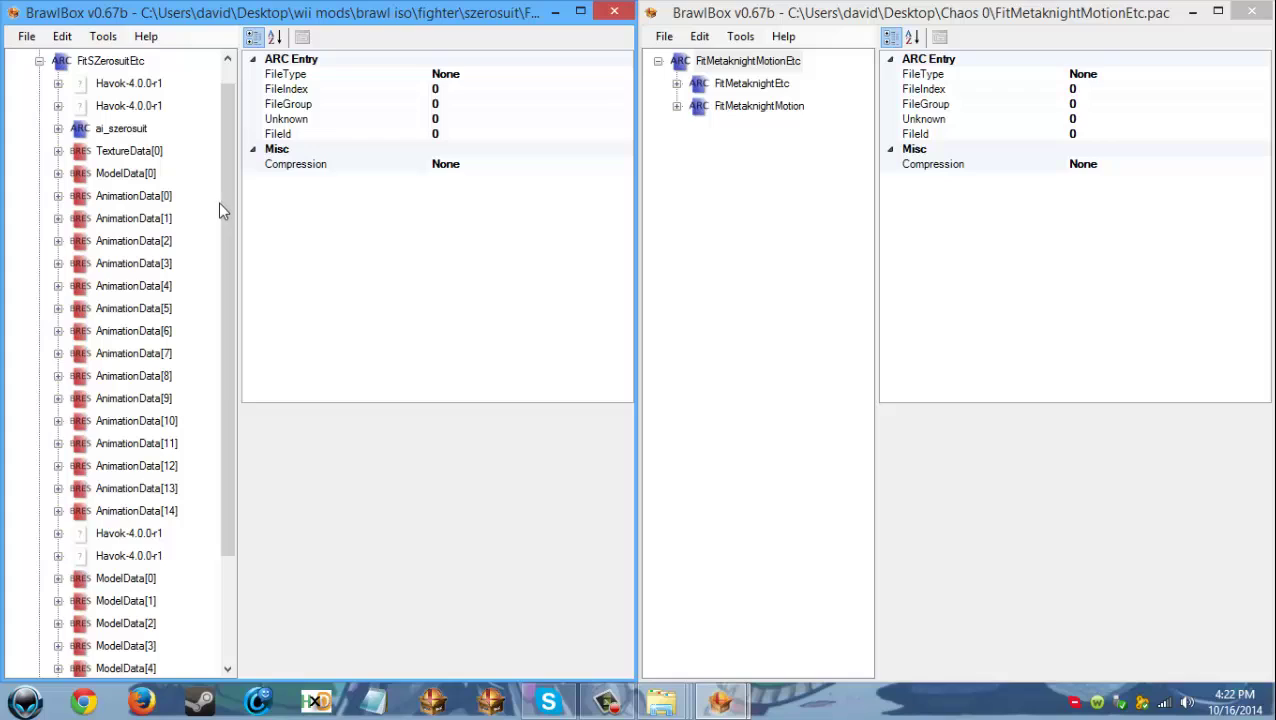
pyautogui.click(38, 61)
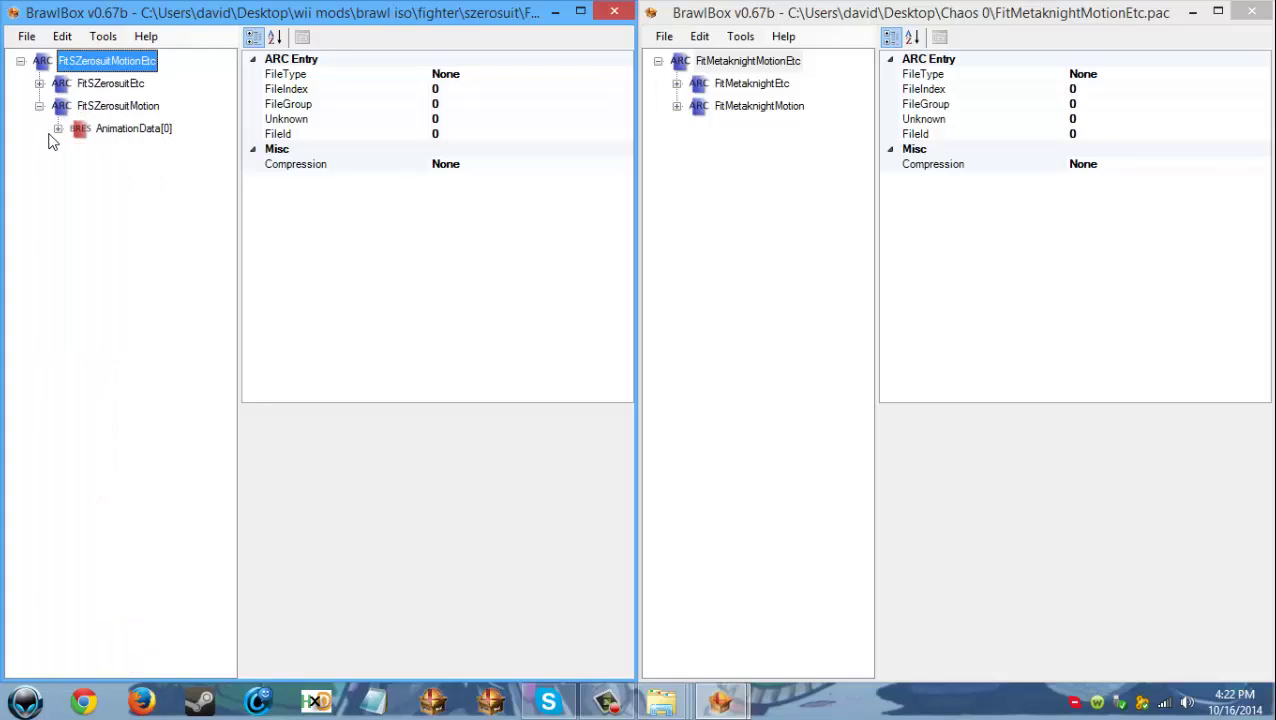
pyautogui.click(58, 128)
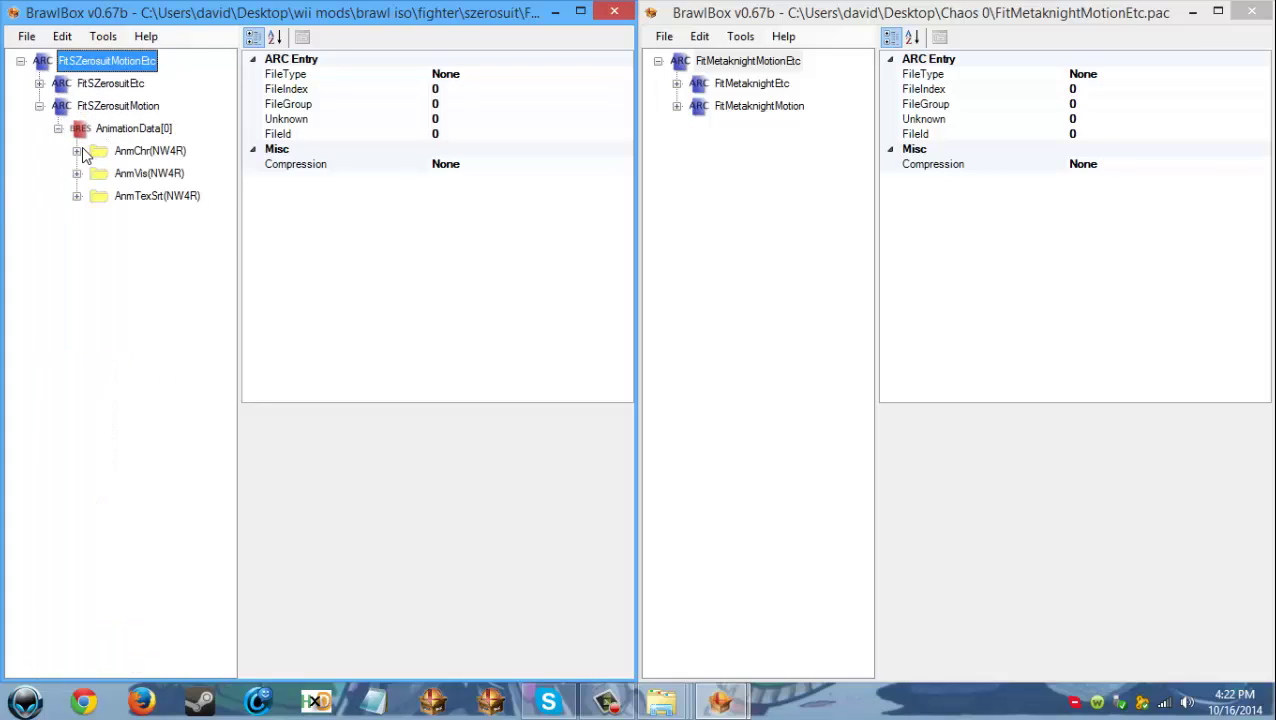
pyautogui.click(77, 151)
pyautogui.click(677, 106)
pyautogui.click(695, 129)
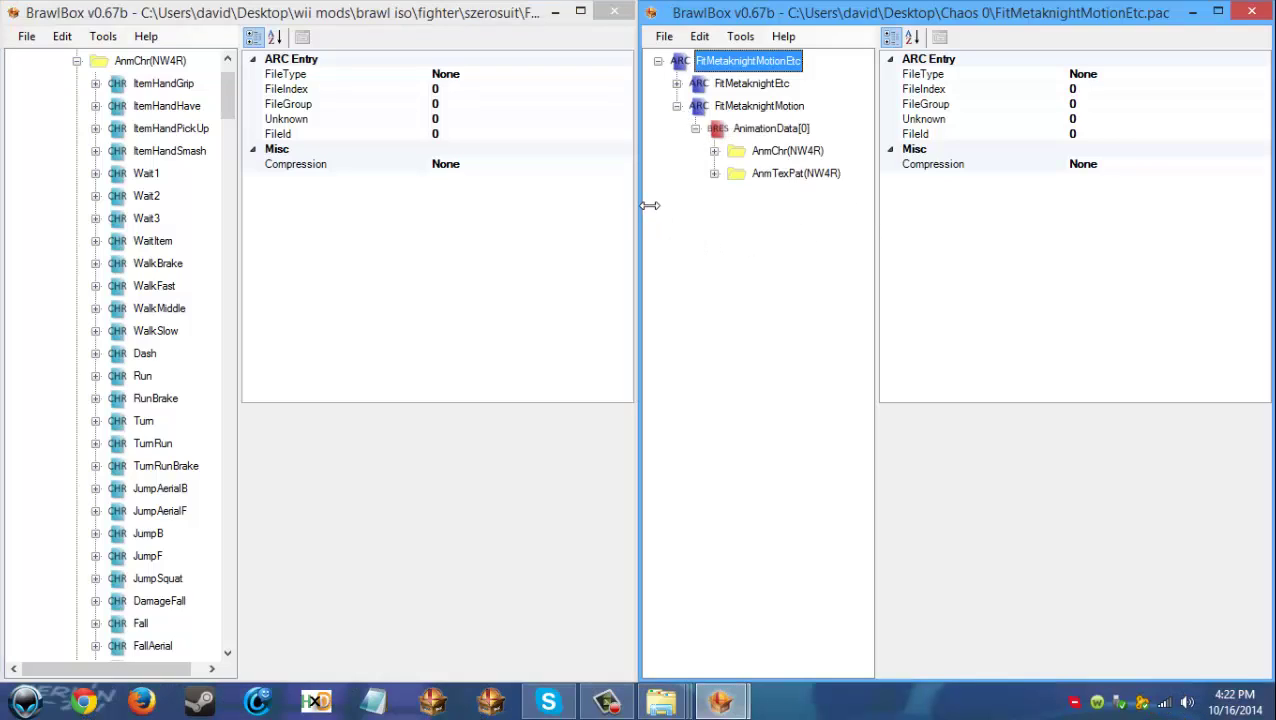
pyautogui.moveTo(650, 205); pyautogui.dragTo(636, 204)
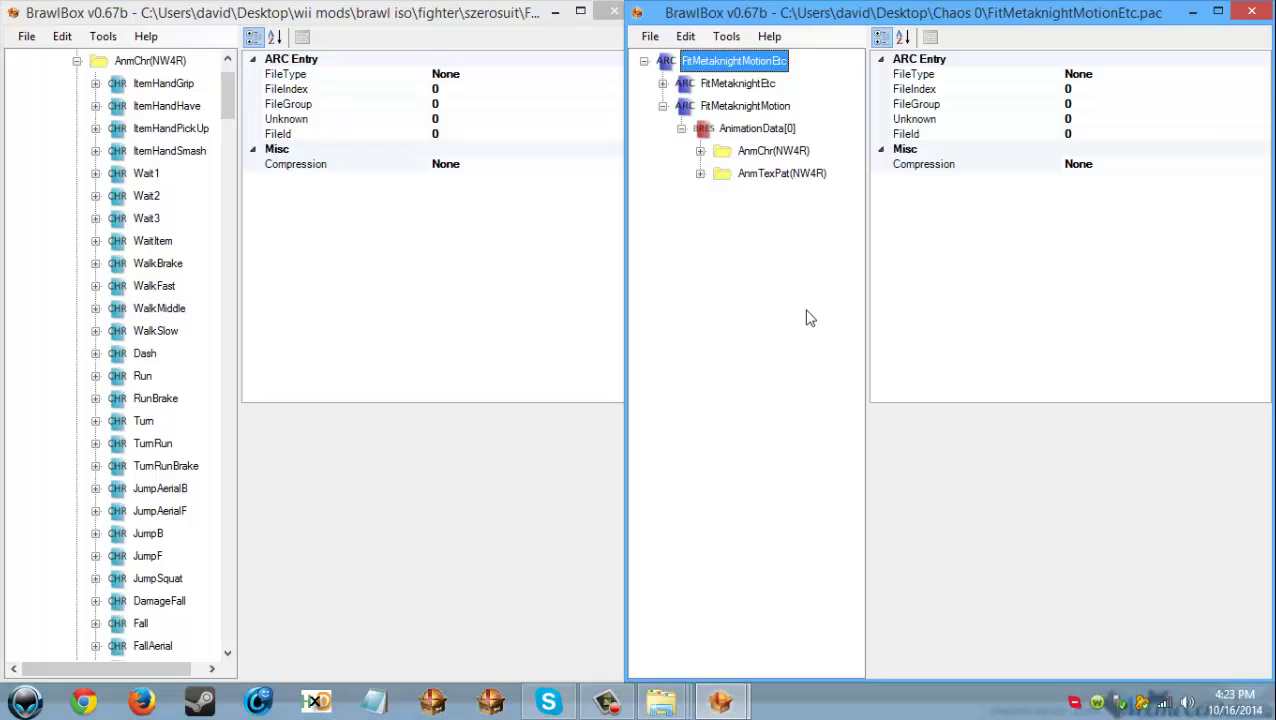
# Step: Collapse Zero Suit's AnmChr(NW4R) folder and the whole FitMetaknightMotion archive, checking AnimationData[0] in both files
pyautogui.click(57, 179)
pyautogui.scroll(2, 80, 208)
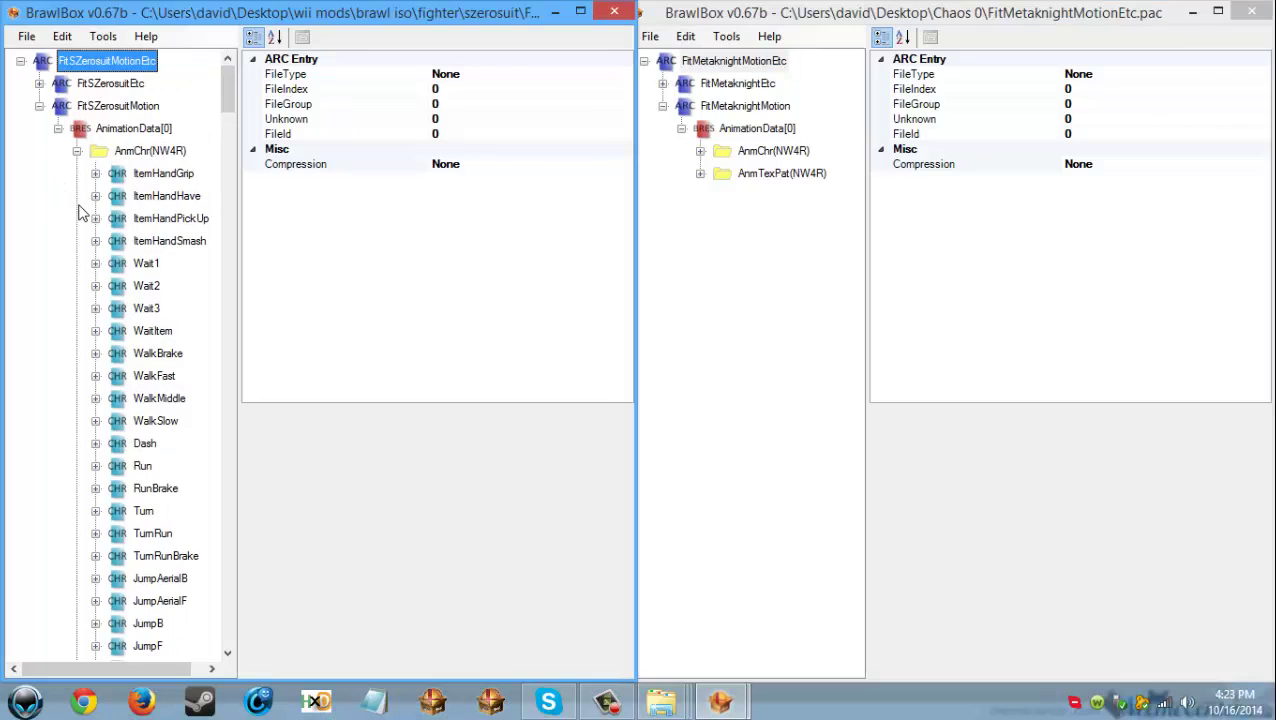
pyautogui.click(72, 151)
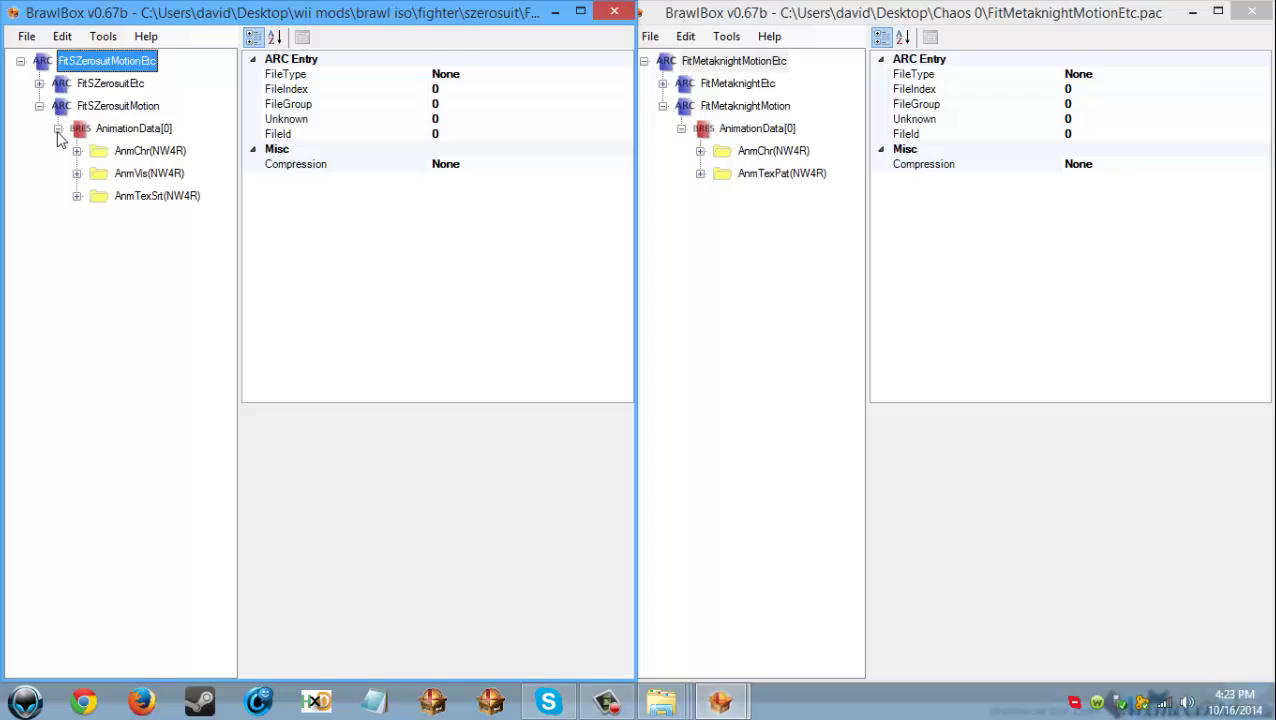
pyautogui.click(100, 130)
pyautogui.rightClick(733, 128)
pyautogui.click(682, 129)
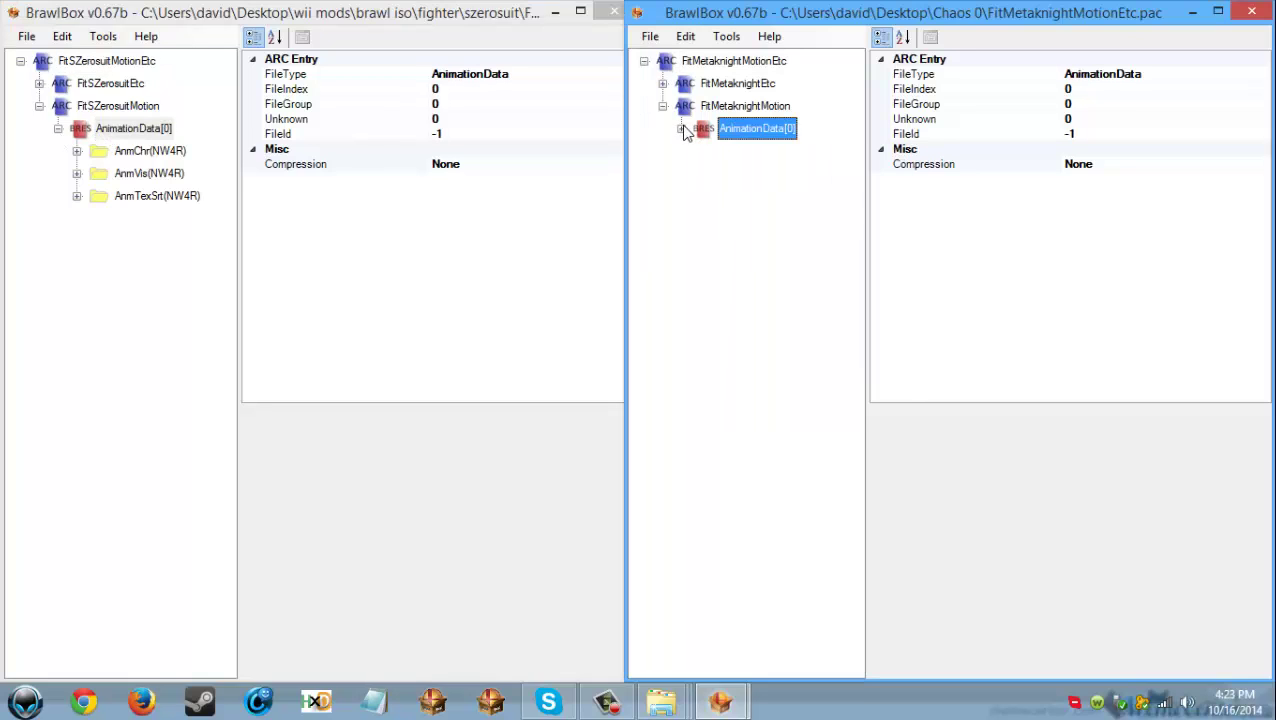
pyautogui.click(664, 106)
# Step: Export the FitMetaknightMotion archive as FitMetaknightMotion.pac into the Chaos 0 folder
pyautogui.rightClick(725, 108)
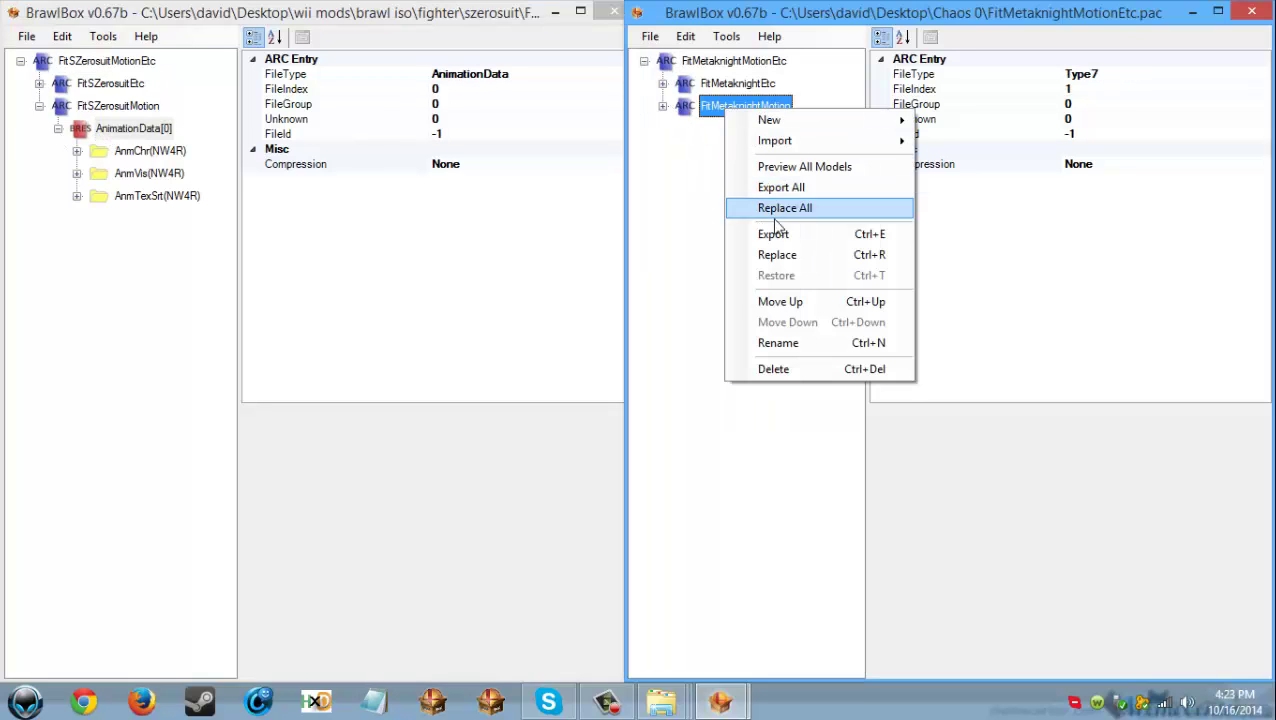
pyautogui.click(812, 256)
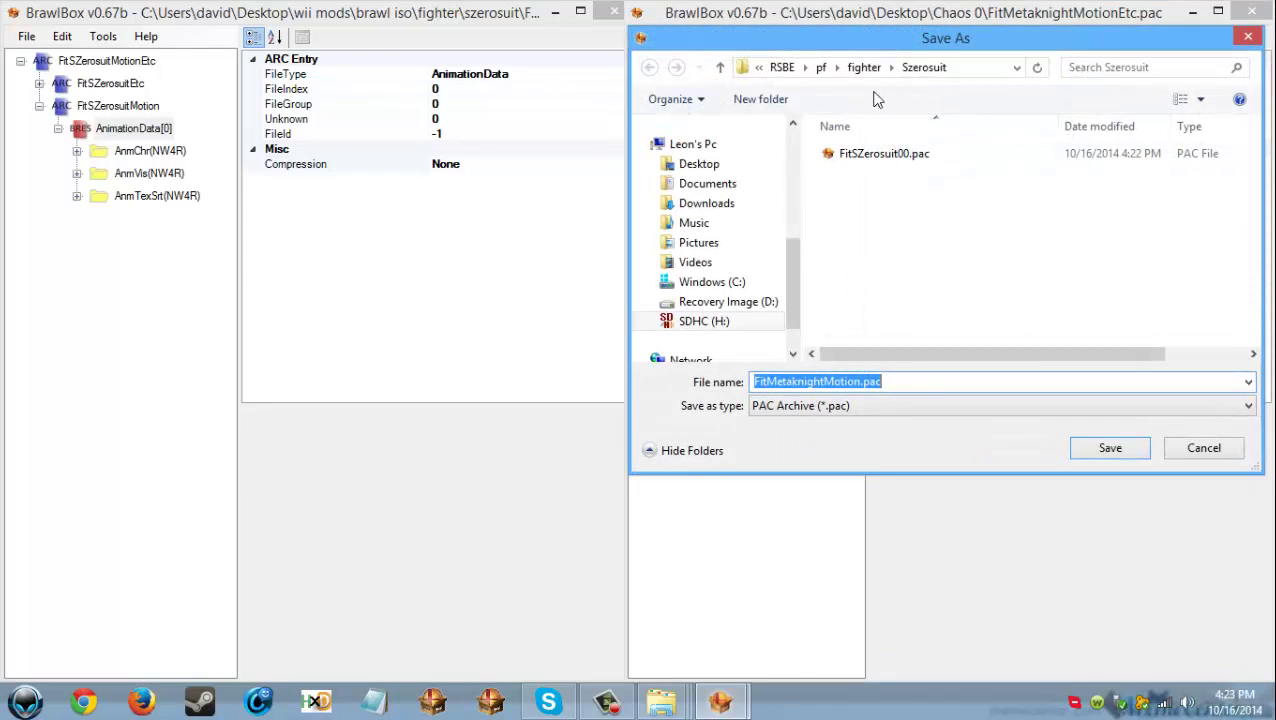
pyautogui.click(804, 67)
pyautogui.click(759, 67)
pyautogui.scroll(-5, 850, 340)
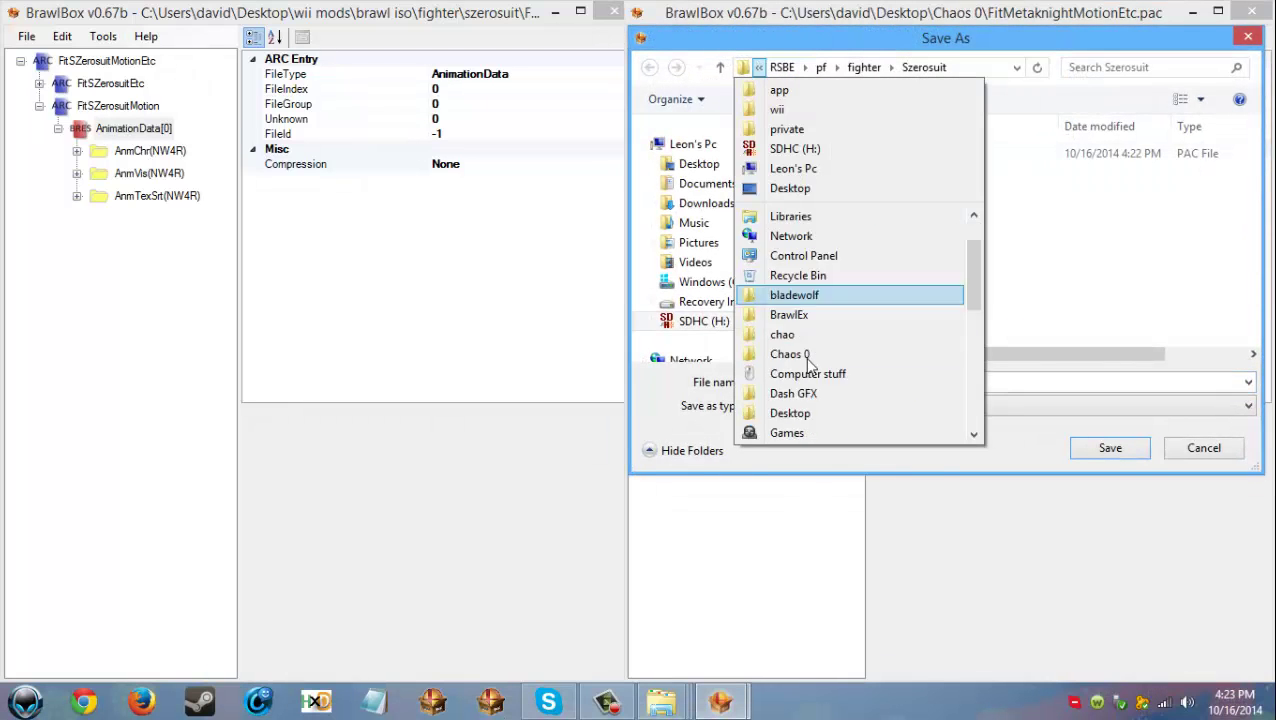
pyautogui.scroll(1, 855, 340)
pyautogui.scroll(2, 855, 340)
pyautogui.click(851, 298)
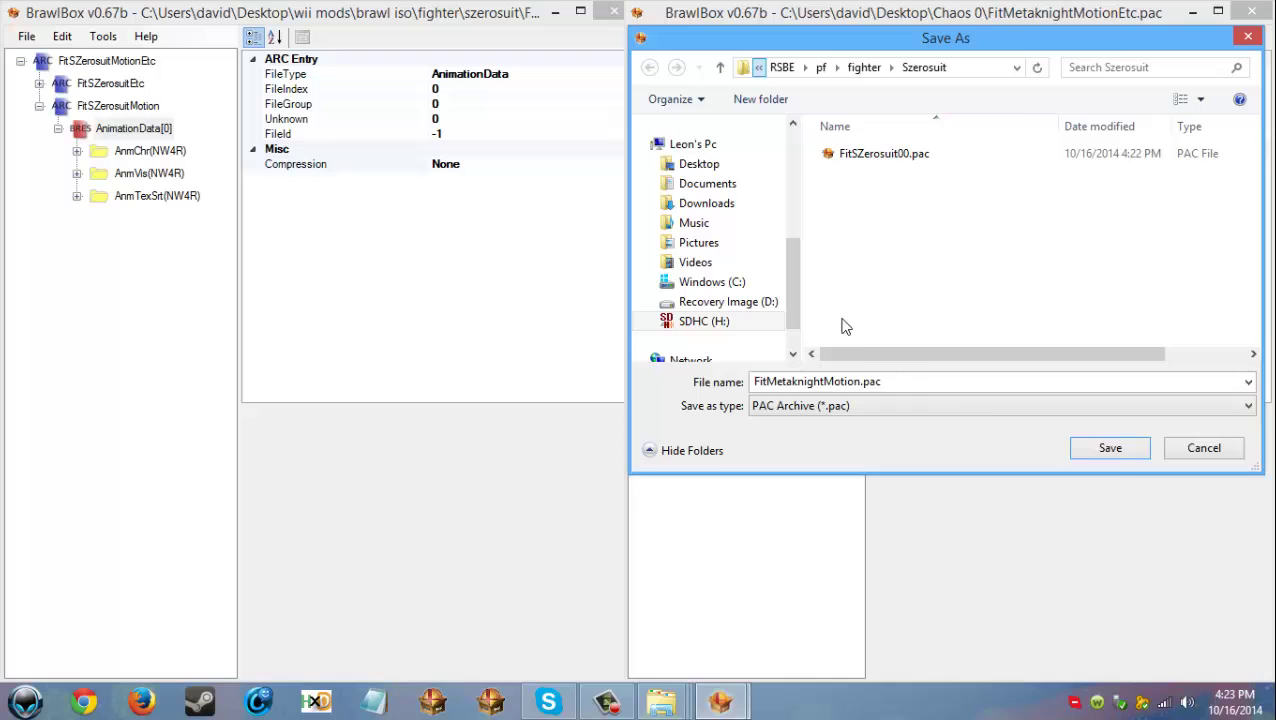
pyautogui.click(1116, 446)
# Step: Replace the FitSZerosuitMotion archive with FitMetaknightMotion.pac from the Chaos 0 folder
pyautogui.click(39, 105)
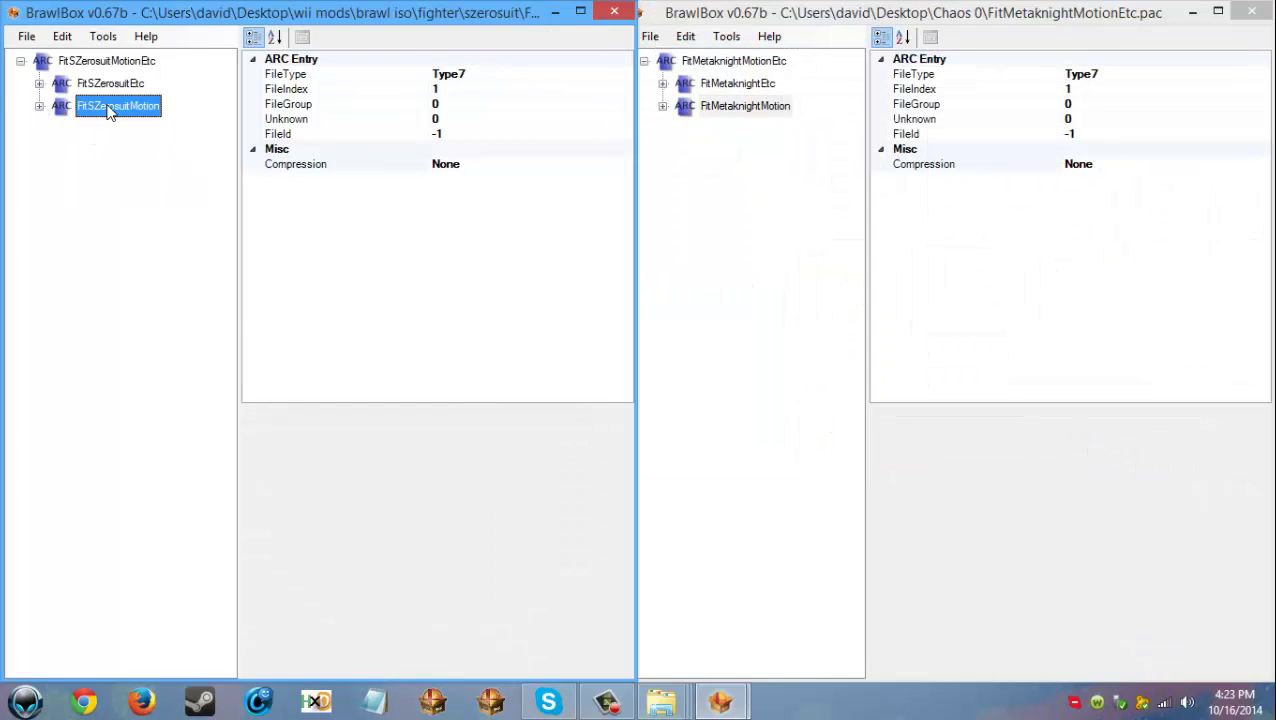
pyautogui.rightClick(106, 107)
pyautogui.click(183, 249)
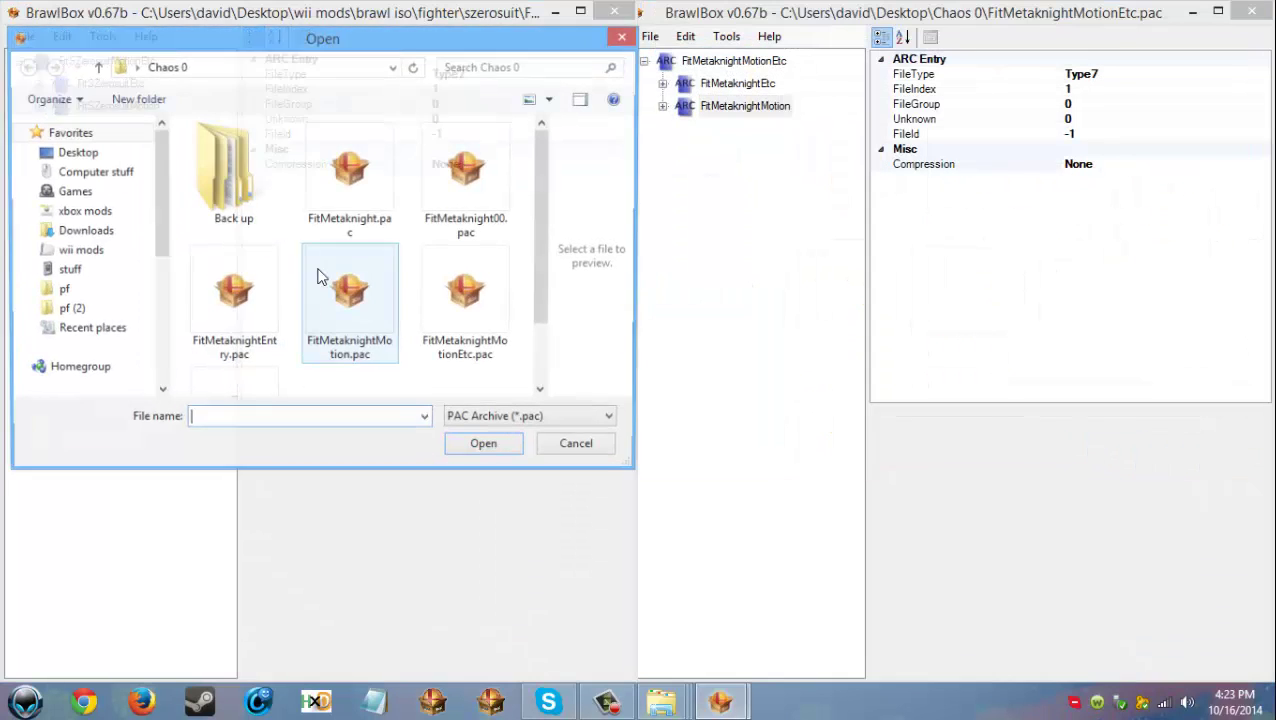
pyautogui.click(335, 308)
pyautogui.doubleClick(338, 303)
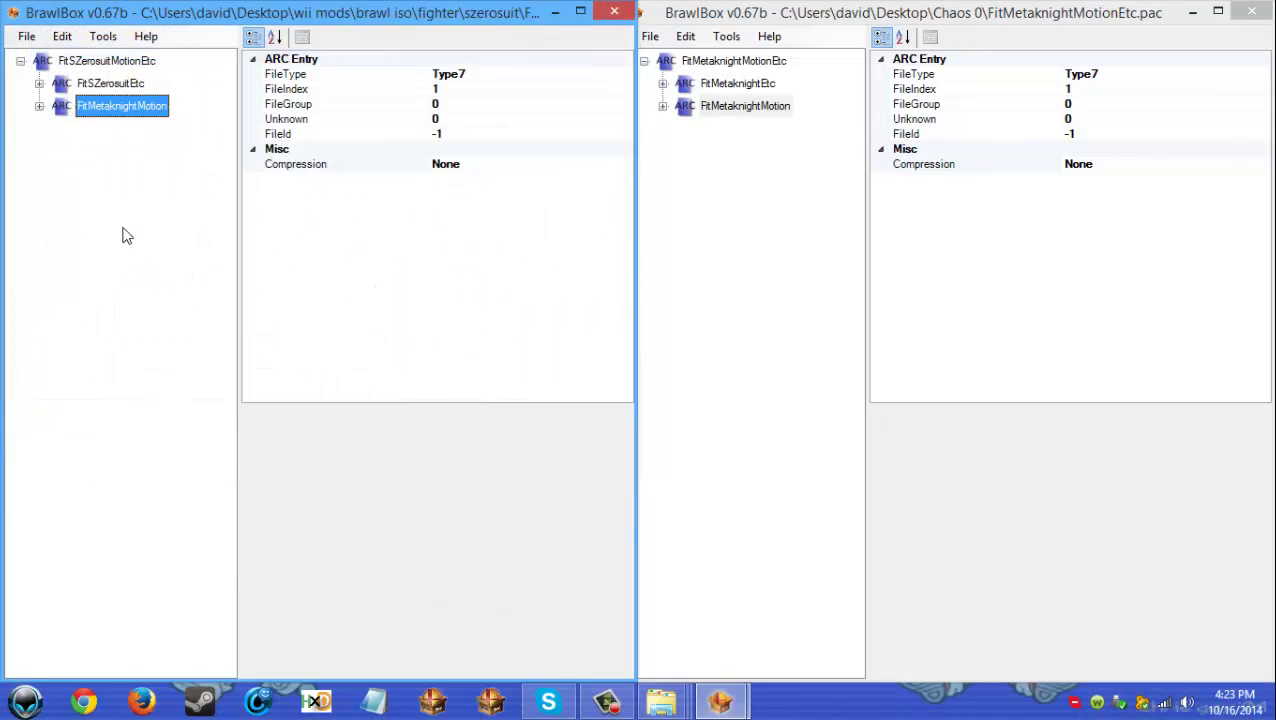
# Step: Compare the contents of FitSZerosuitEtc and FitMetaknightEtc, and inspect the whip model in Zero Suit's first ModelData[0]
pyautogui.click(38, 83)
pyautogui.click(663, 85)
pyautogui.click(663, 84)
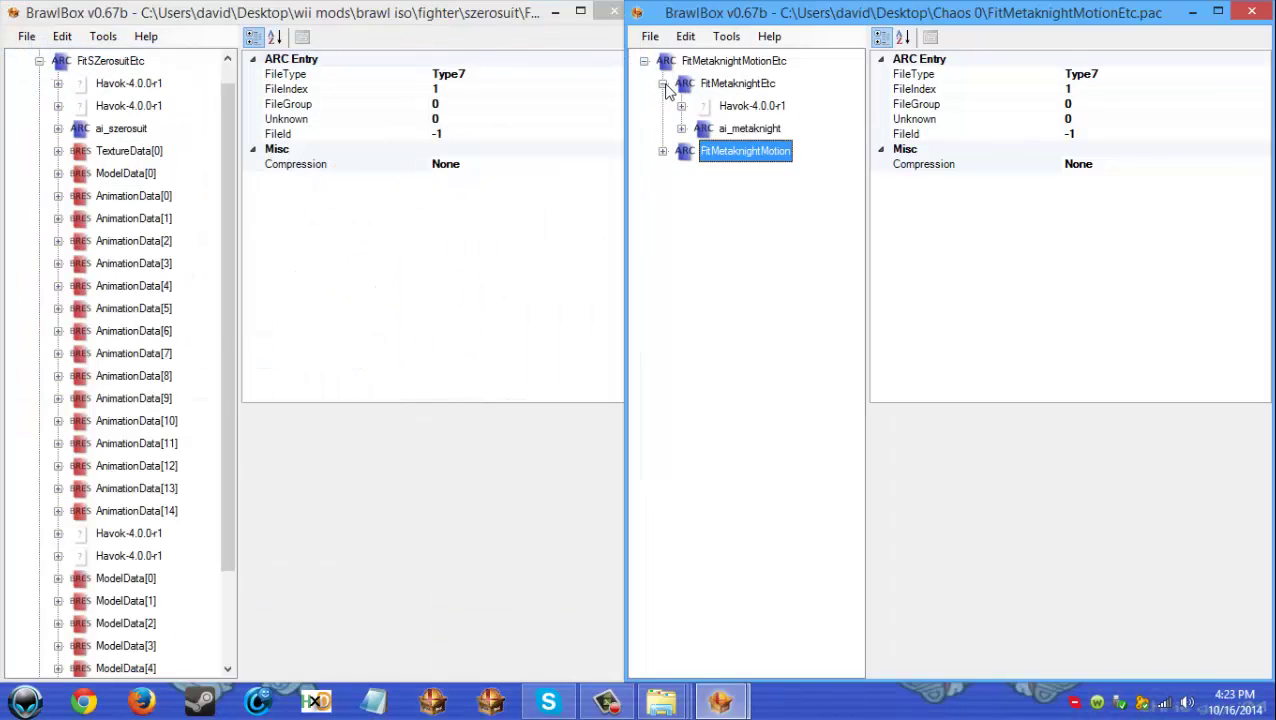
pyautogui.click(661, 84)
pyautogui.click(58, 174)
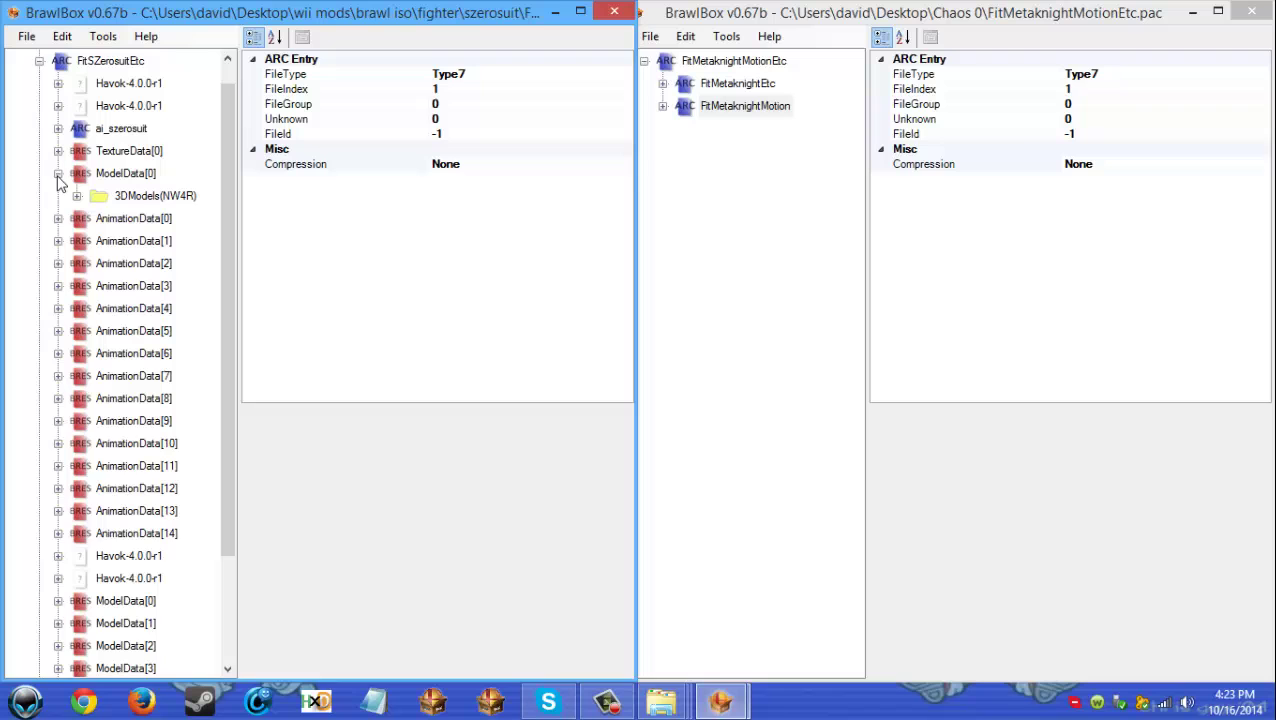
pyautogui.click(76, 196)
pyautogui.click(174, 219)
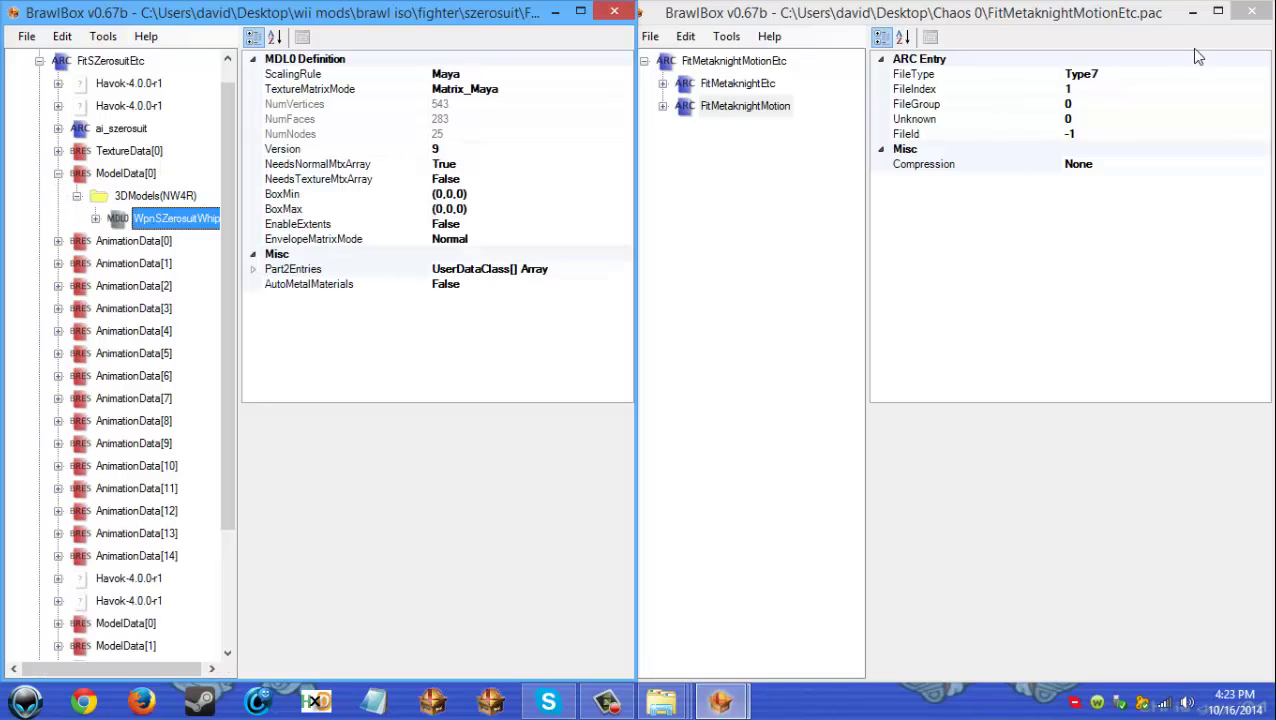
# Step: Minimize the Metaknight archive window and open the backup FitSZerosuitMotionEtc.pac from Chaos 0\Back up\Szerosuit
pyautogui.click(1193, 20)
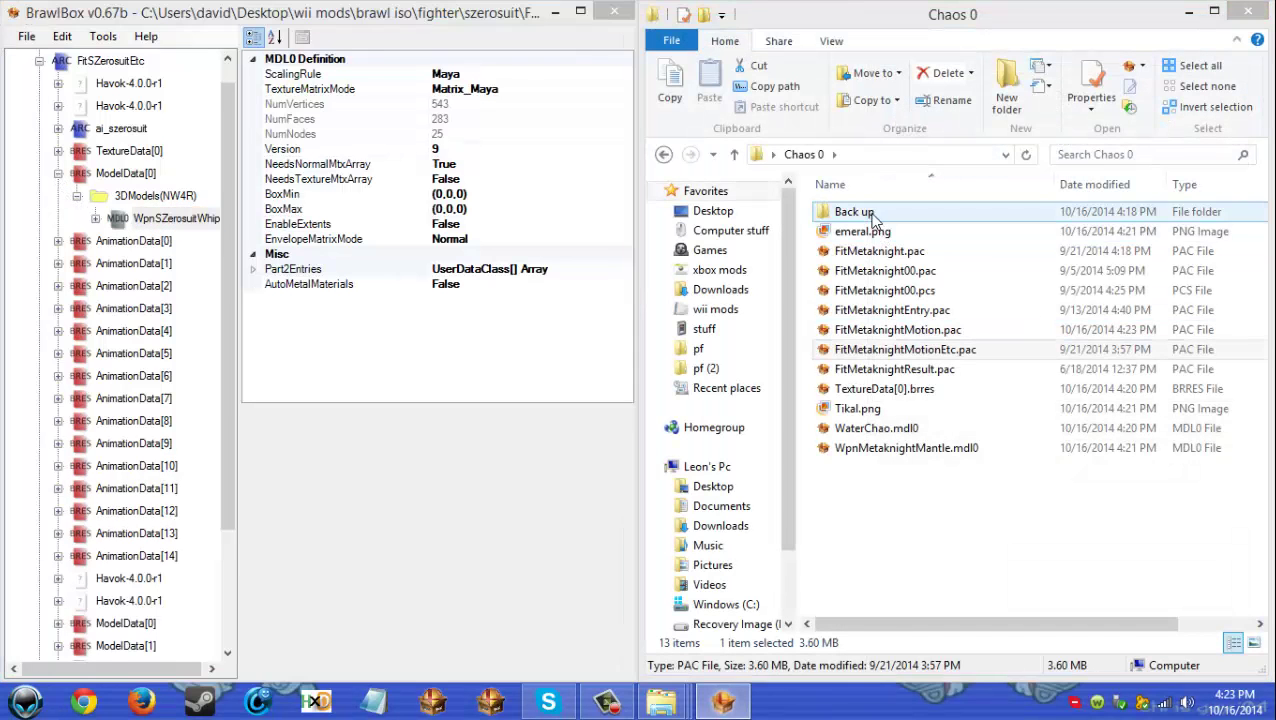
pyautogui.doubleClick(870, 212)
pyautogui.doubleClick(870, 213)
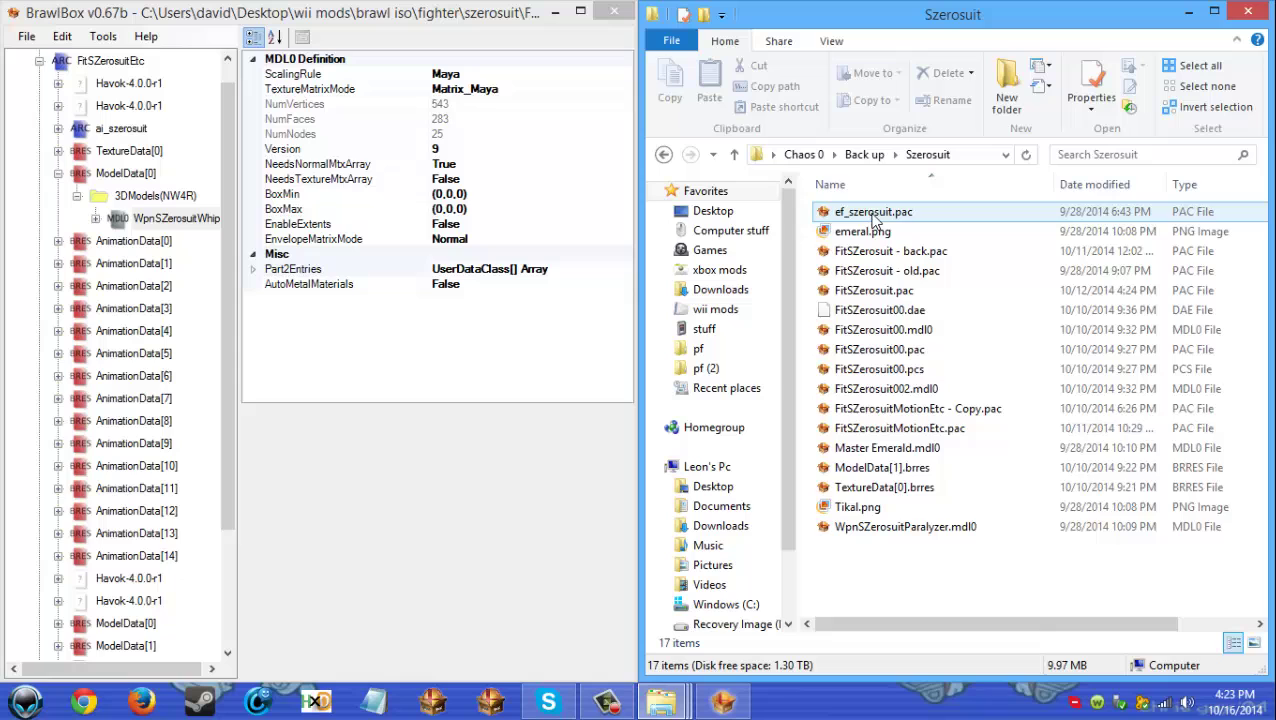
pyautogui.click(900, 429)
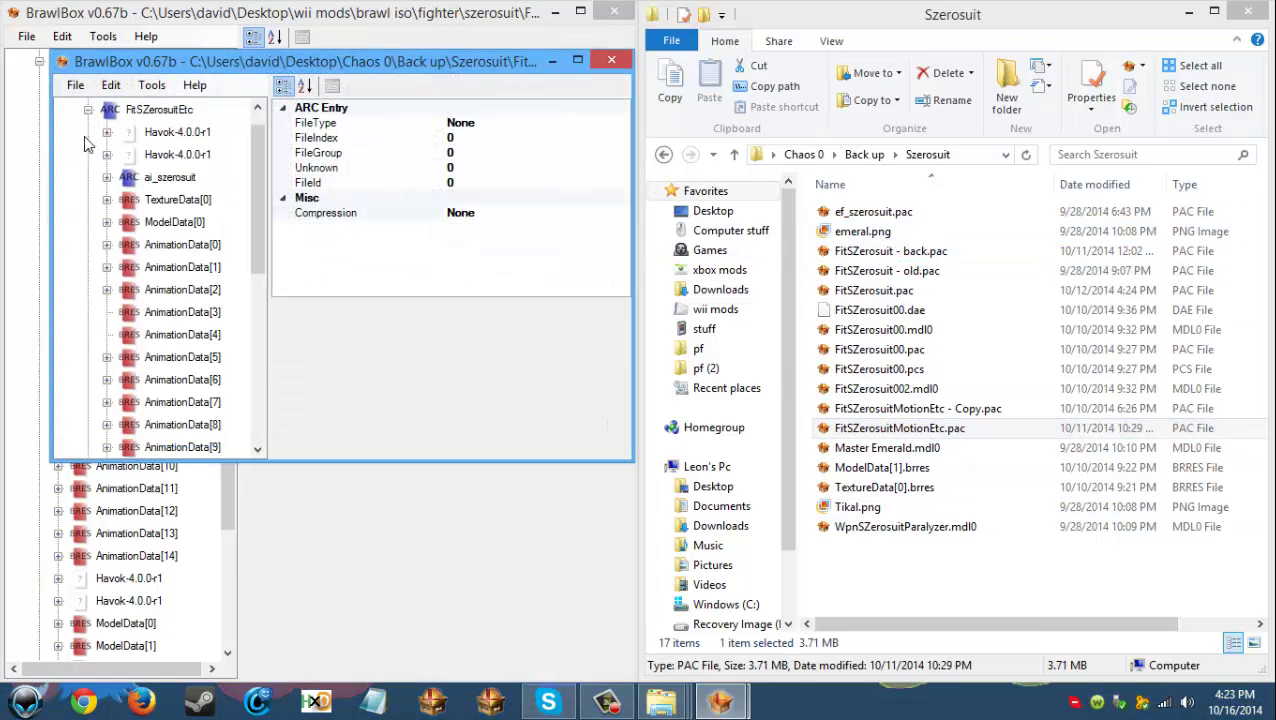
# Step: Preview the model in the backup archive's first ModelData[0], then close the preview and the backup archive
pyautogui.click(126, 243)
pyautogui.rightClick(190, 259)
pyautogui.click(236, 268)
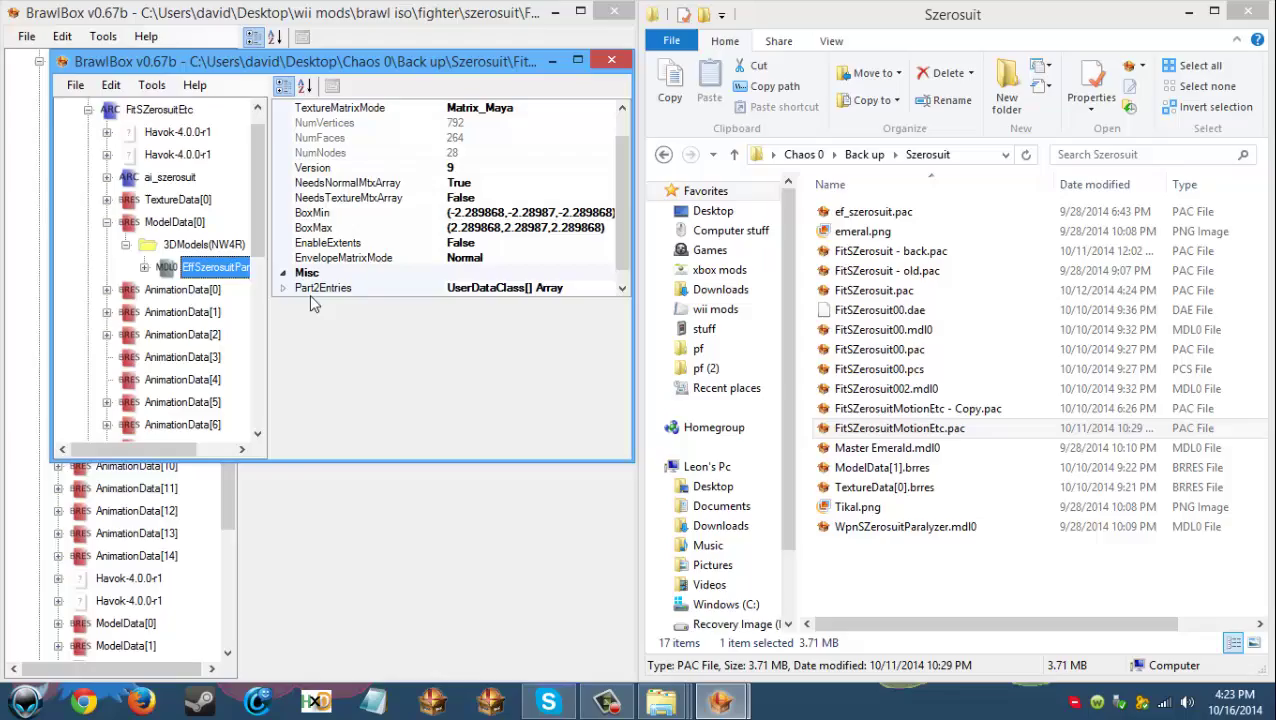
pyautogui.moveTo(643, 193); pyautogui.dragTo(627, 216, button='right')
pyautogui.scroll(3, 640, 260)
pyautogui.scroll(-1, 628, 217)
pyautogui.click(1262, 8)
pyautogui.click(613, 61)
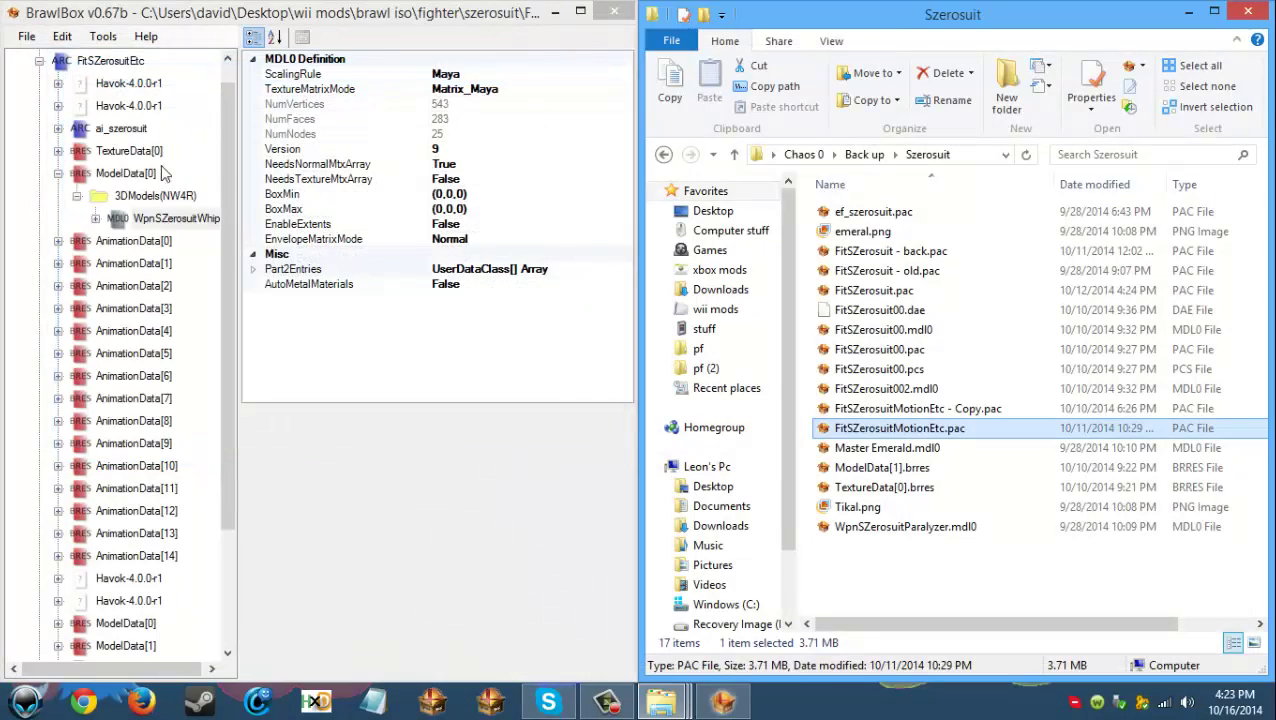
# Step: Collapse the first ModelData[0] in FitSZerosuitEtc and select WpnSZeroSuitArmorBody in the ModelData[0] below the last Havok entries
pyautogui.click(58, 173)
pyautogui.scroll(-2, 62, 400)
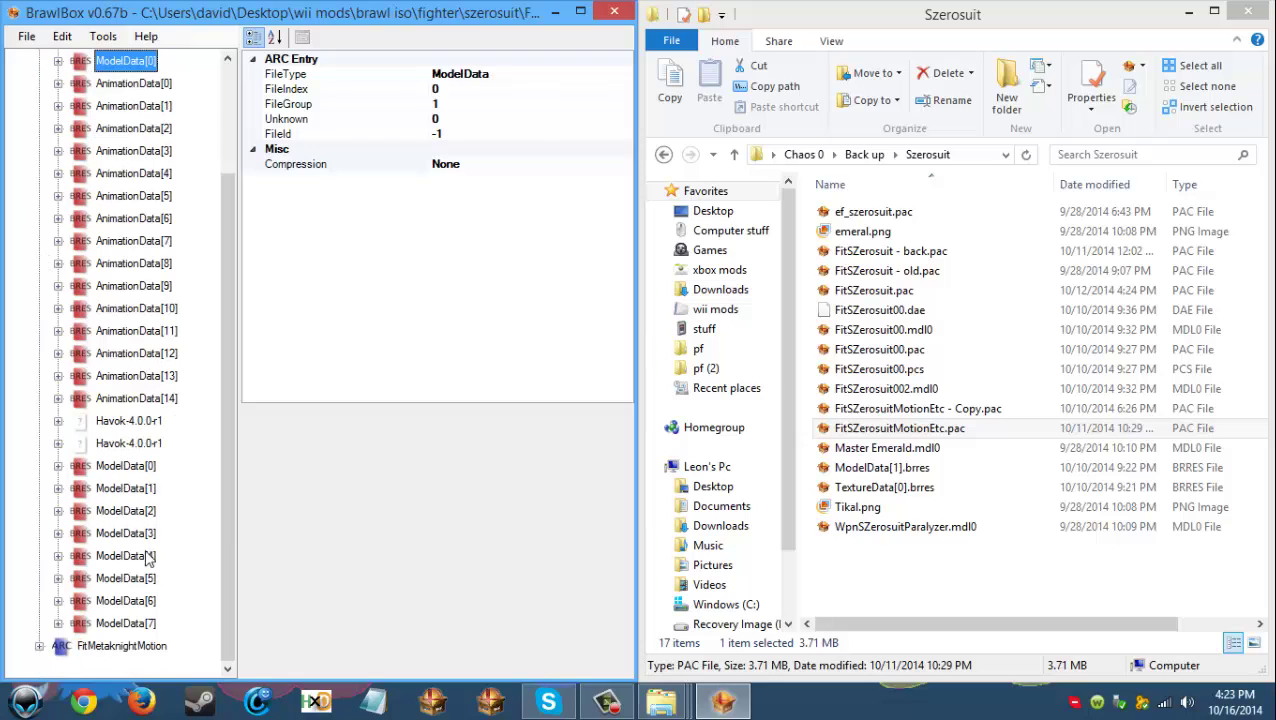
pyautogui.click(58, 443)
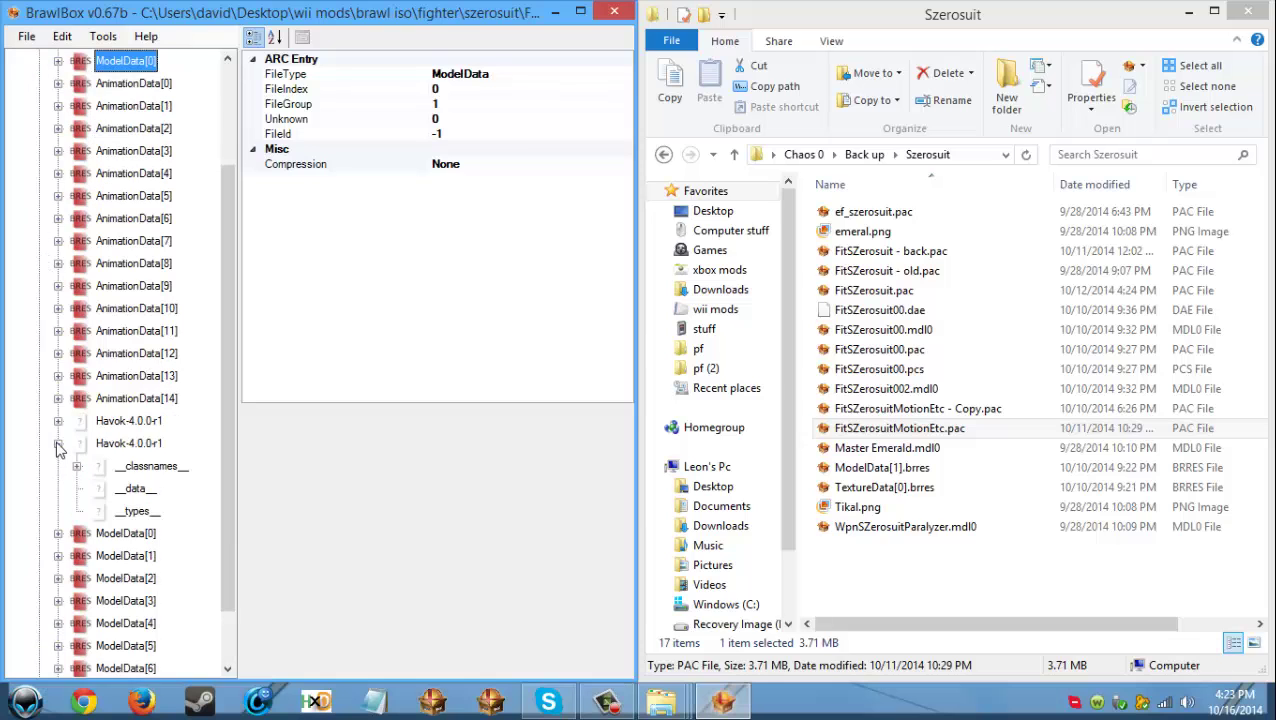
pyautogui.click(58, 443)
pyautogui.click(58, 465)
pyautogui.click(77, 488)
pyautogui.click(175, 511)
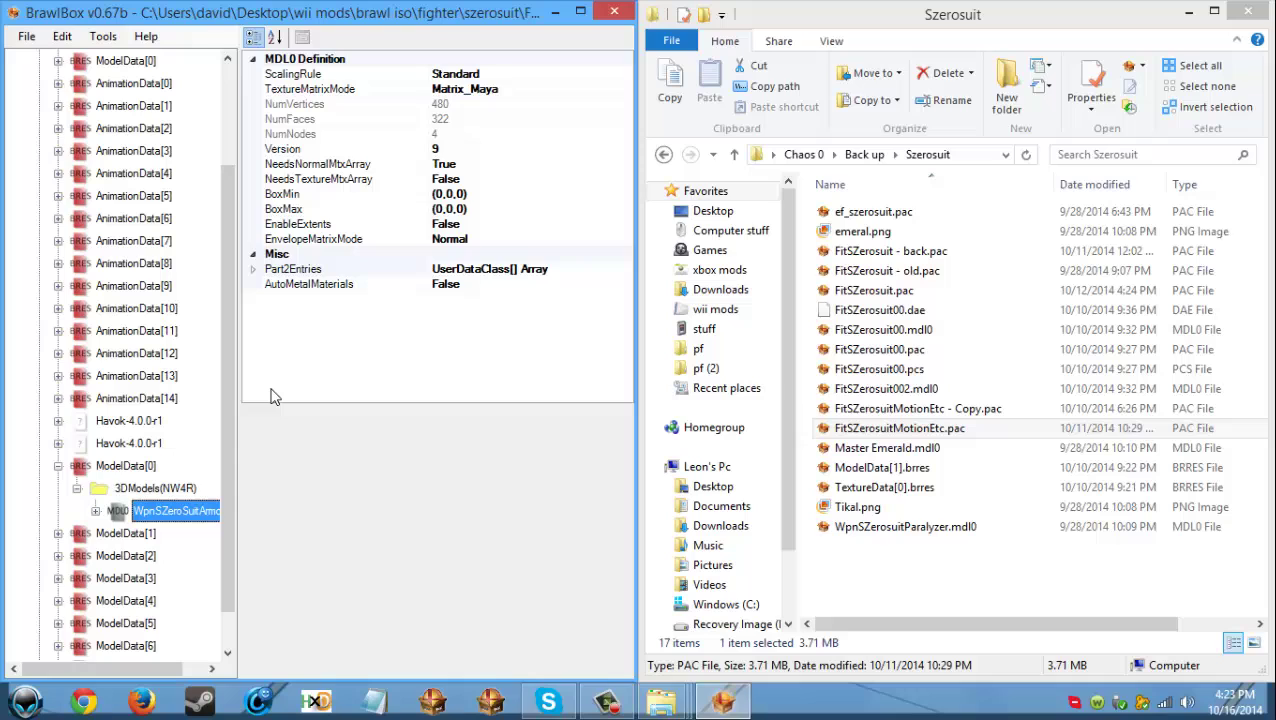
# Step: Replace WpnSZeroSuitArmorBody in the ModelData[0] below the last Havok entries with None.mdl0 from wii mods\brawl
pyautogui.scroll(-1, 140, 358)
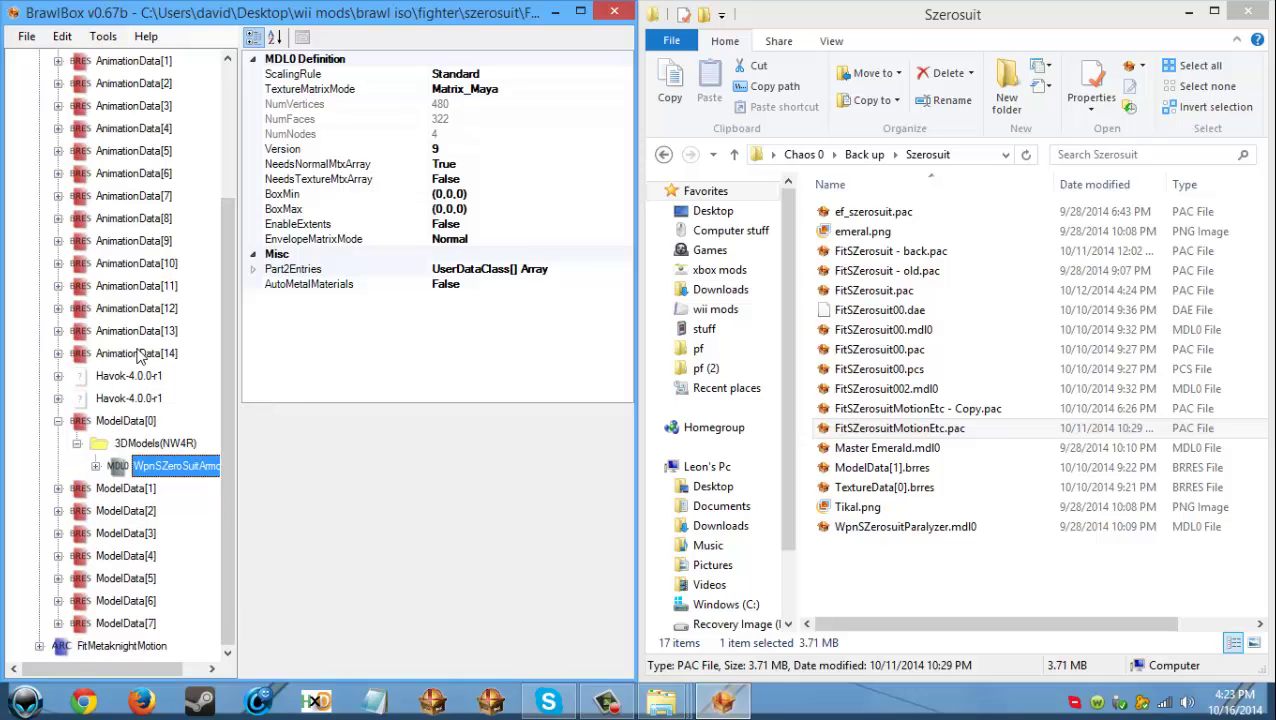
pyautogui.rightClick(161, 474)
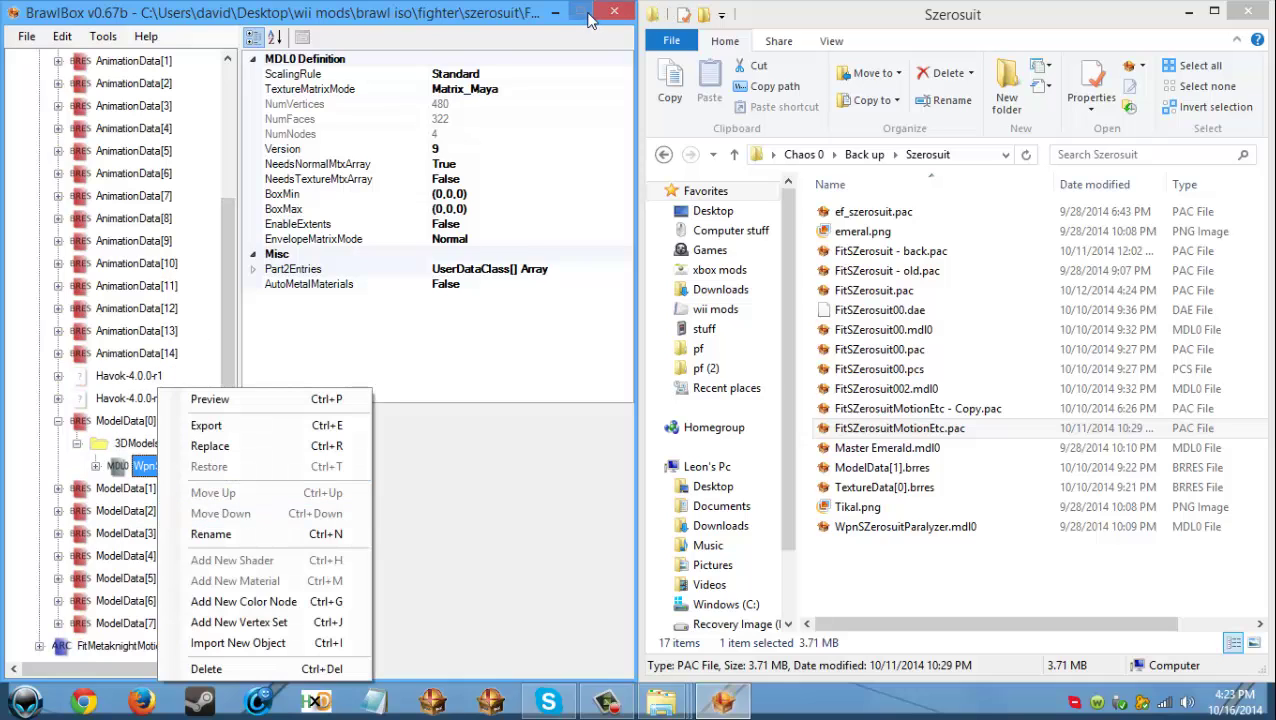
pyautogui.click(586, 14)
pyautogui.rightClick(174, 485)
pyautogui.click(237, 450)
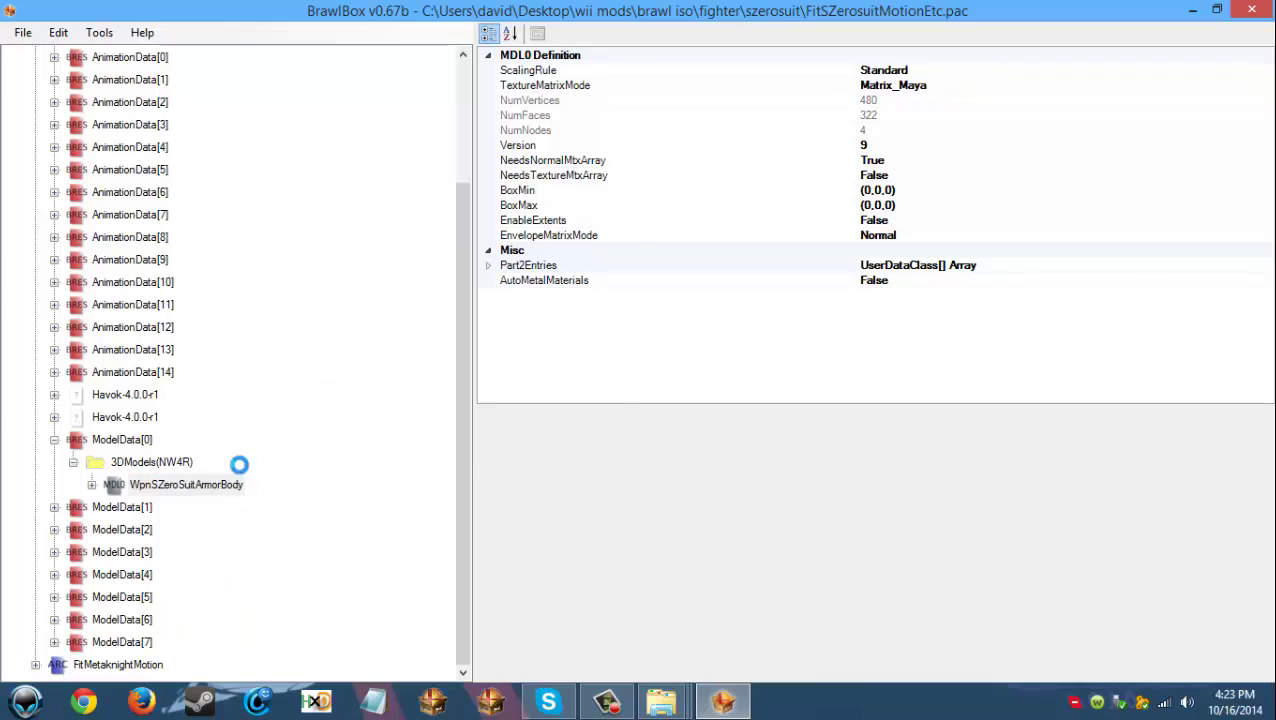
pyautogui.click(62, 190)
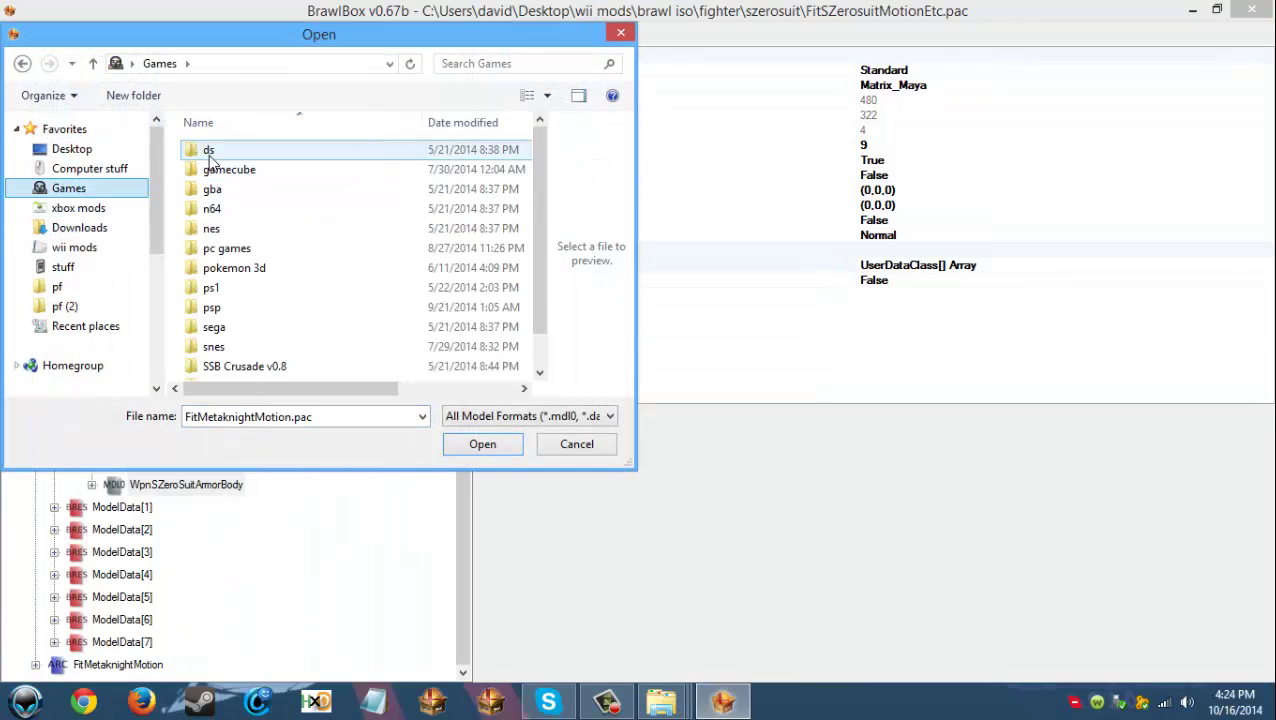
pyautogui.doubleClick(209, 152)
pyautogui.click(159, 63)
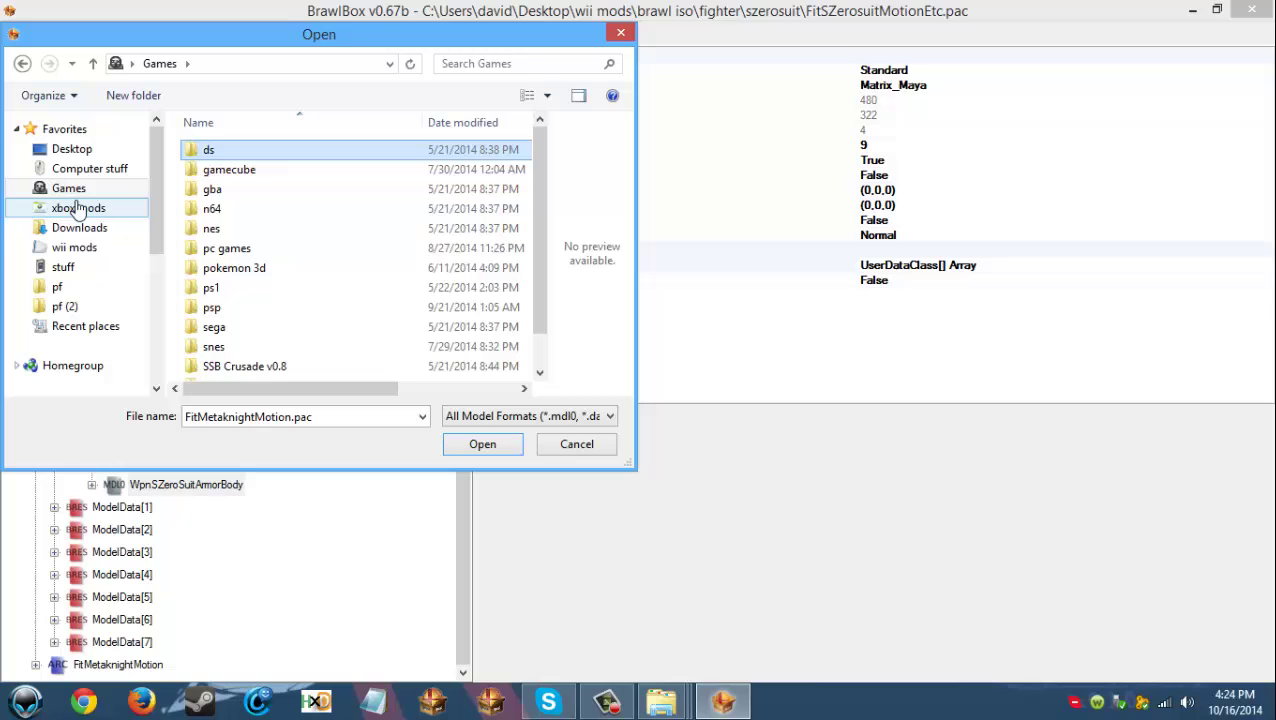
pyautogui.click(74, 247)
pyautogui.doubleClick(216, 149)
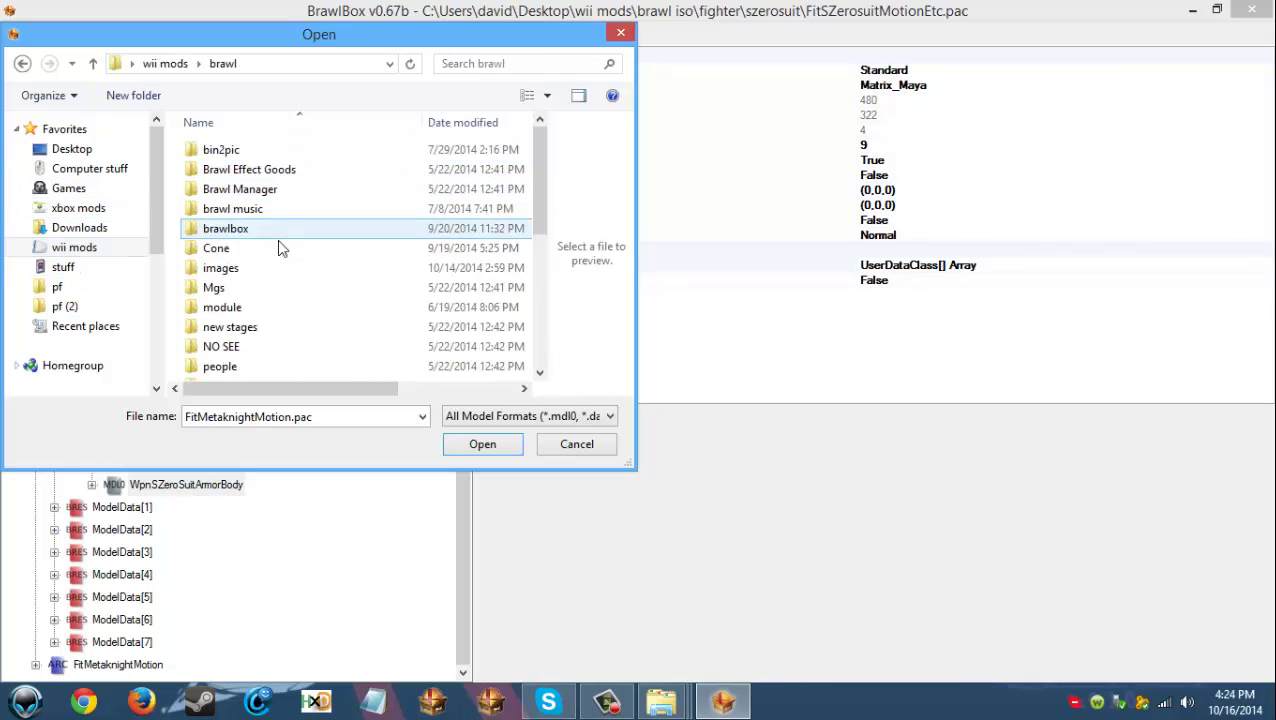
pyautogui.scroll(-5, 220, 320)
pyautogui.doubleClick(230, 350)
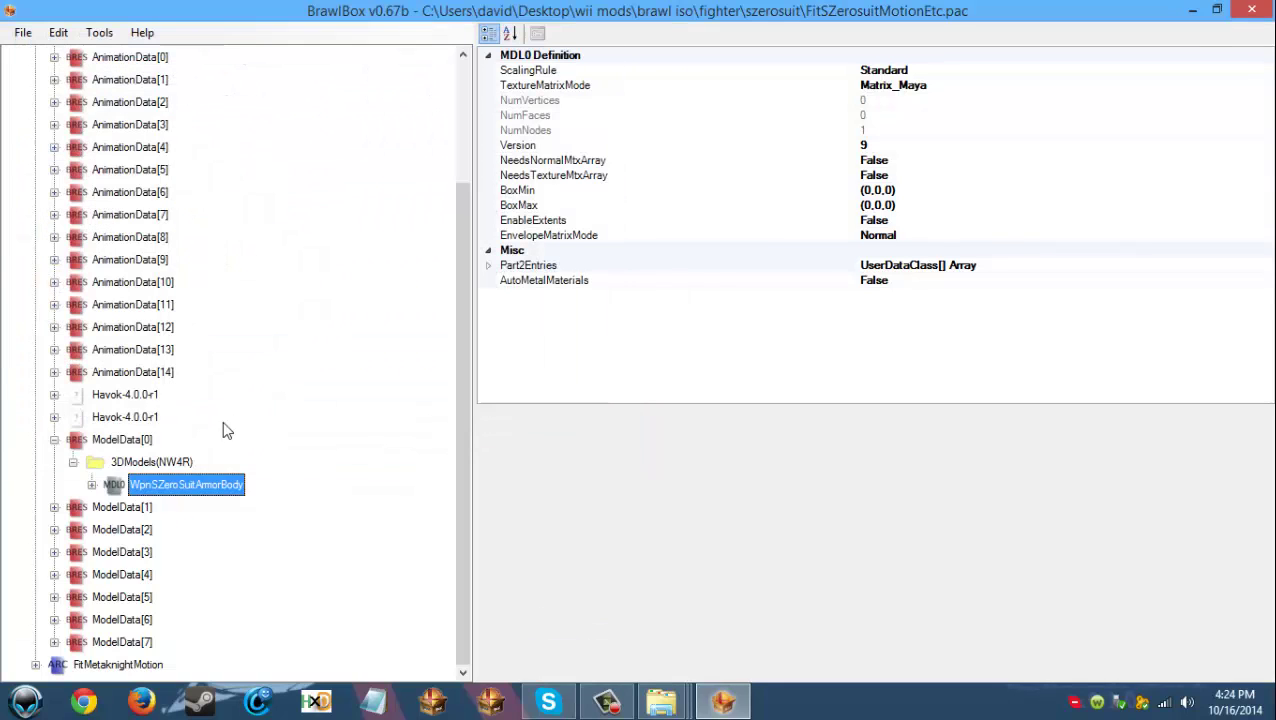
# Step: Collapse that ModelData[0], preview the WpnSZeroSuitArmorBust model in ModelData[1], and close the preview
pyautogui.click(54, 441)
pyautogui.click(54, 507)
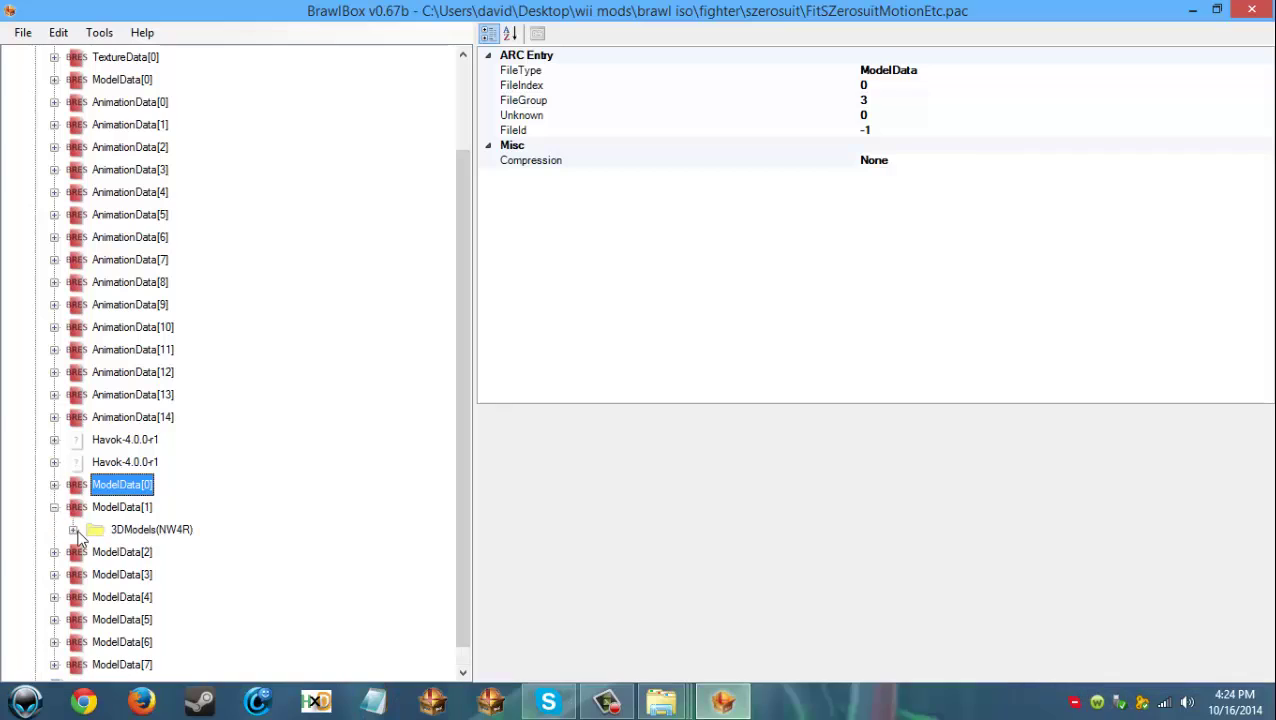
pyautogui.click(73, 529)
pyautogui.click(150, 552)
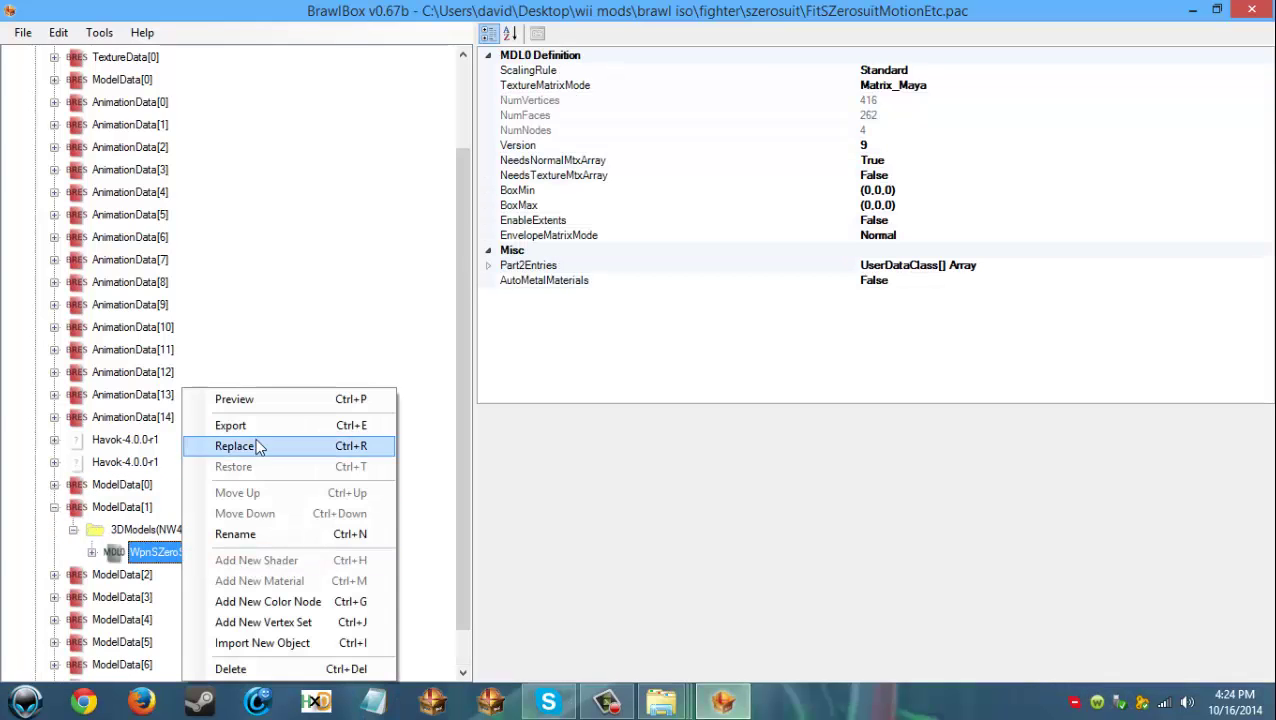
pyautogui.click(250, 404)
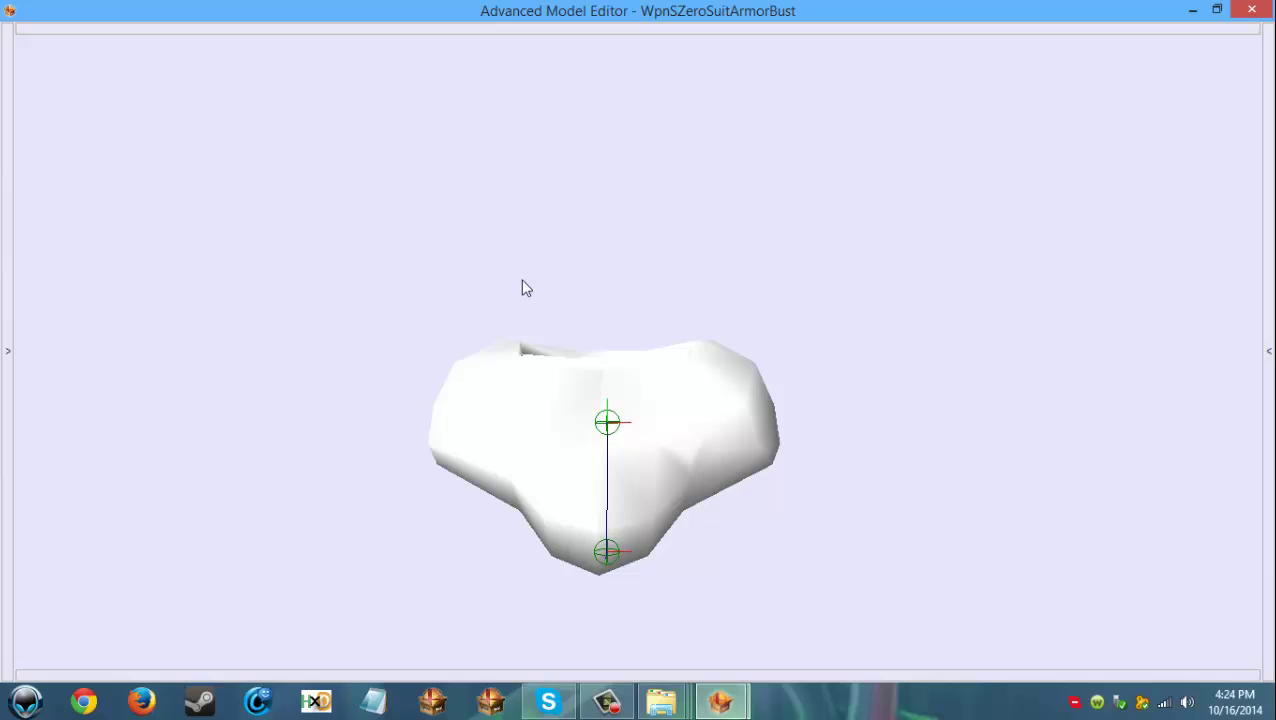
pyautogui.keyDown('ctrl'); pyautogui.moveTo(522, 280); pyautogui.dragTo(513, 275, button='right'); pyautogui.keyUp('ctrl')
pyautogui.click(1251, 9)
# Step: Replace the WpnSZeroSuitArmorBust model in ModelData[1] with None.mdl0
pyautogui.rightClick(187, 565)
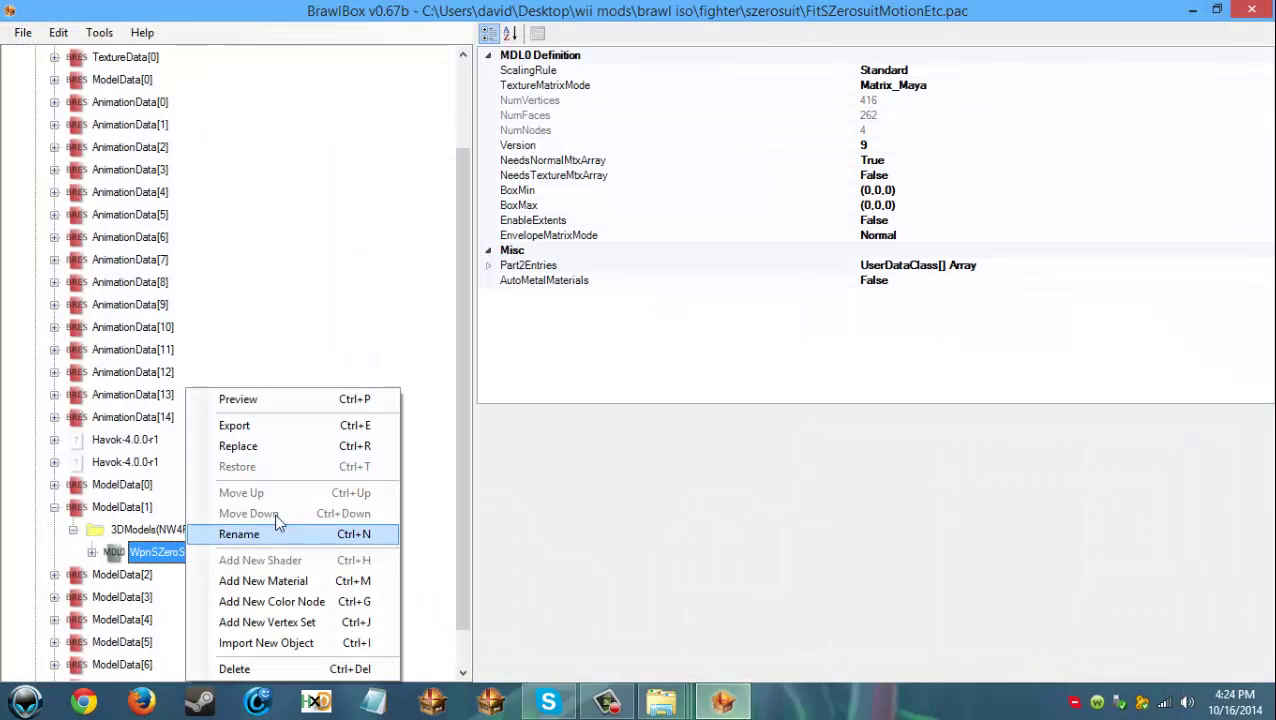
pyautogui.click(270, 447)
pyautogui.click(482, 444)
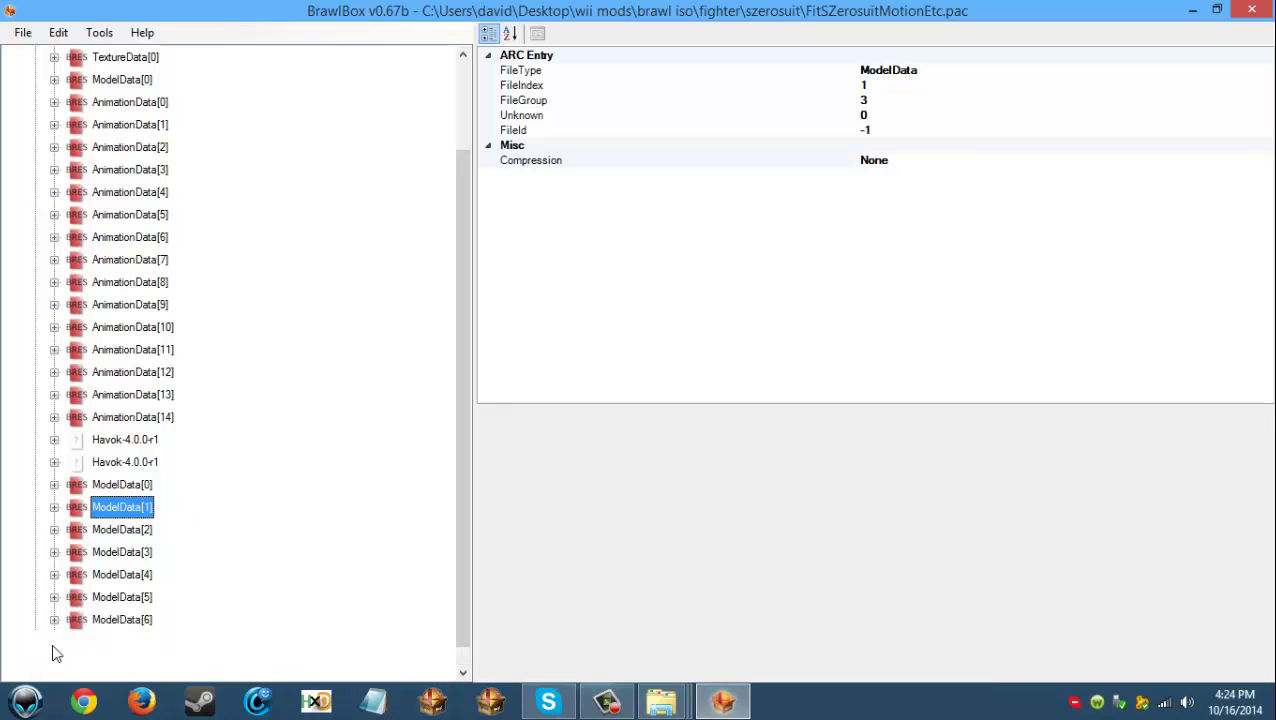
# Step: Expand ModelData[2] through ModelData[7] and replace WpnSZeroSuitArmorGun in ModelData[2] with None.mdl0
pyautogui.click(54, 642)
pyautogui.click(54, 619)
pyautogui.click(54, 597)
pyautogui.click(54, 574)
pyautogui.click(54, 552)
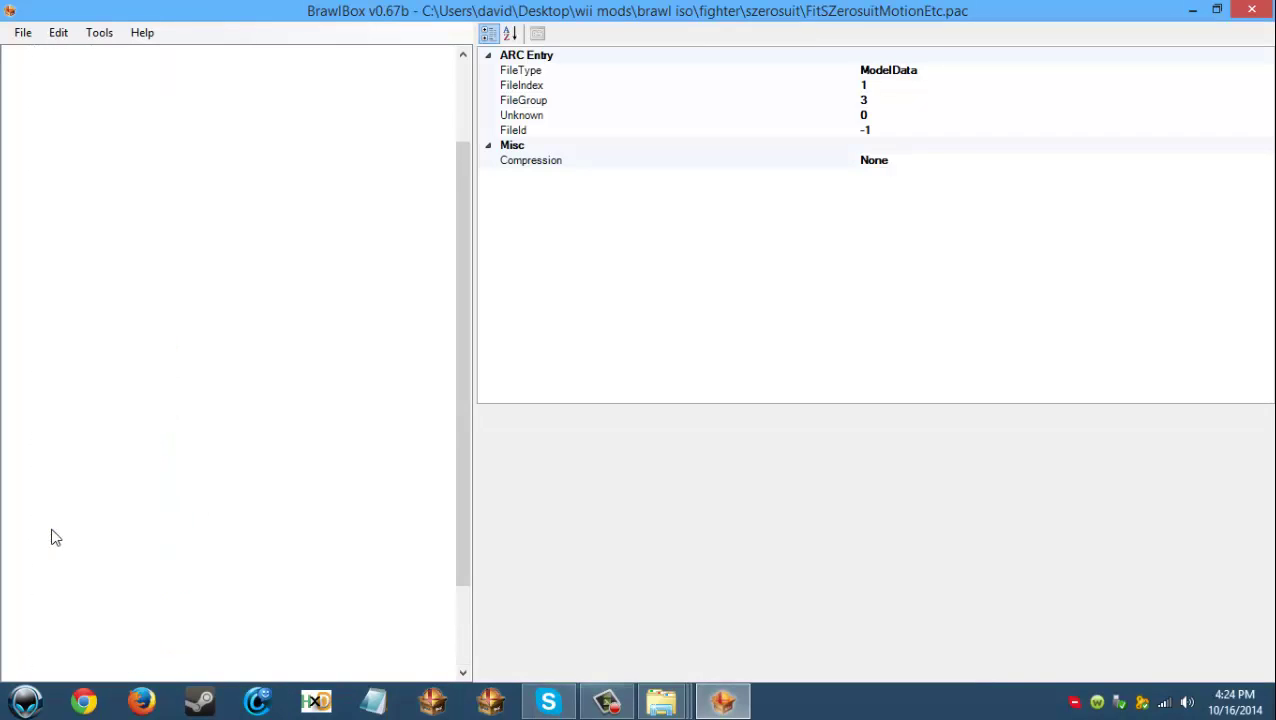
pyautogui.click(54, 529)
pyautogui.scroll(-2, 255, 530)
pyautogui.click(72, 417)
pyautogui.rightClick(160, 439)
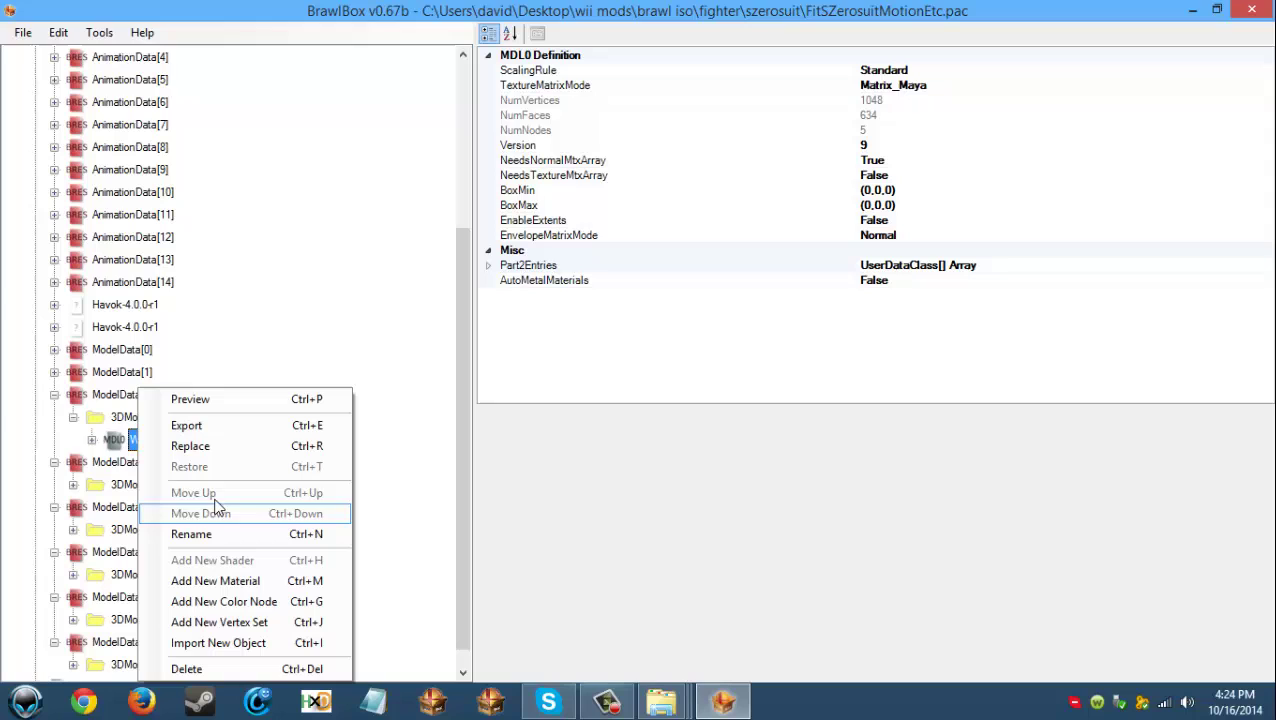
pyautogui.click(208, 447)
pyautogui.click(483, 444)
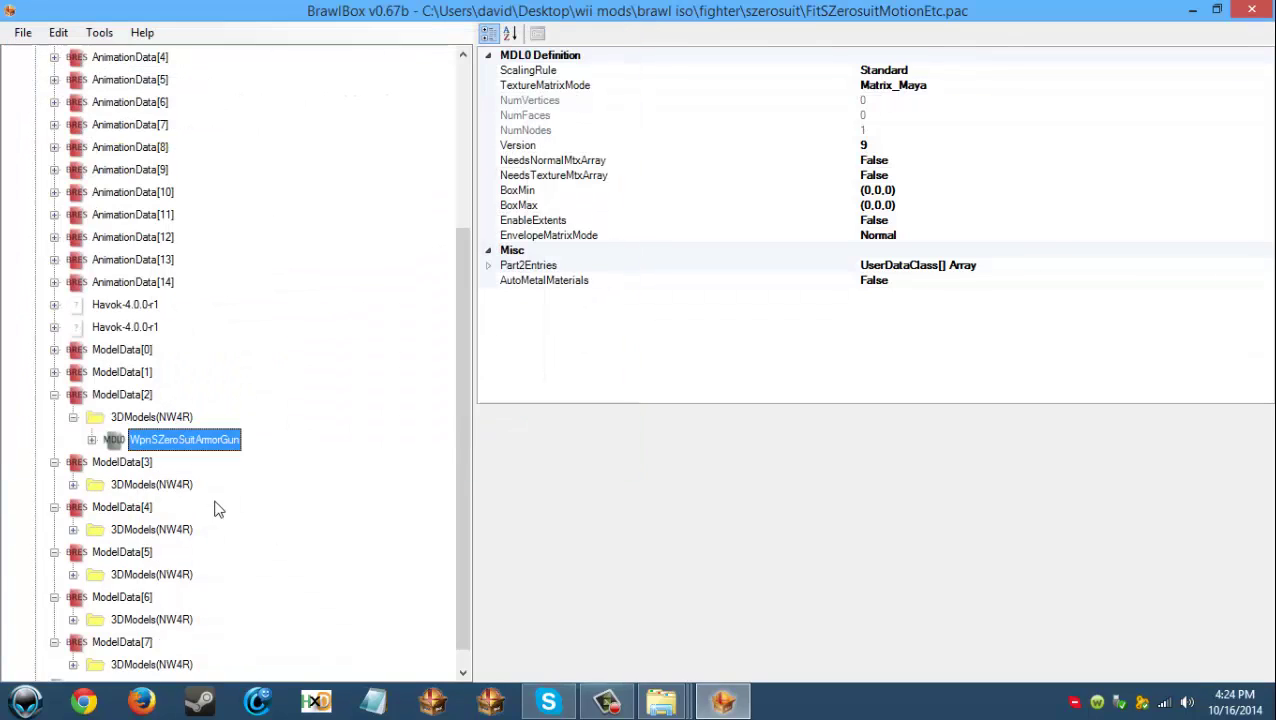
# Step: Collapse ModelData[2] and replace WpnSZeroSuitArmorHead in ModelData[3] with None.mdl0
pyautogui.click(54, 395)
pyautogui.click(73, 463)
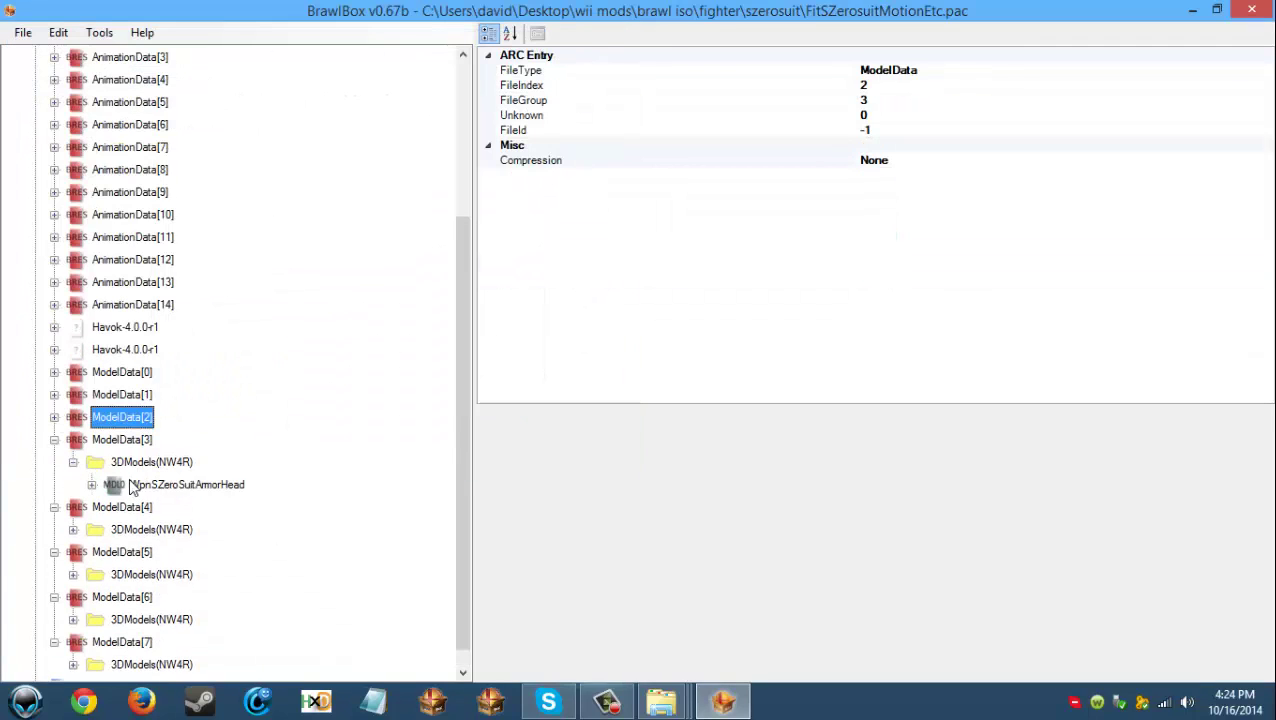
pyautogui.rightClick(157, 485)
pyautogui.click(175, 450)
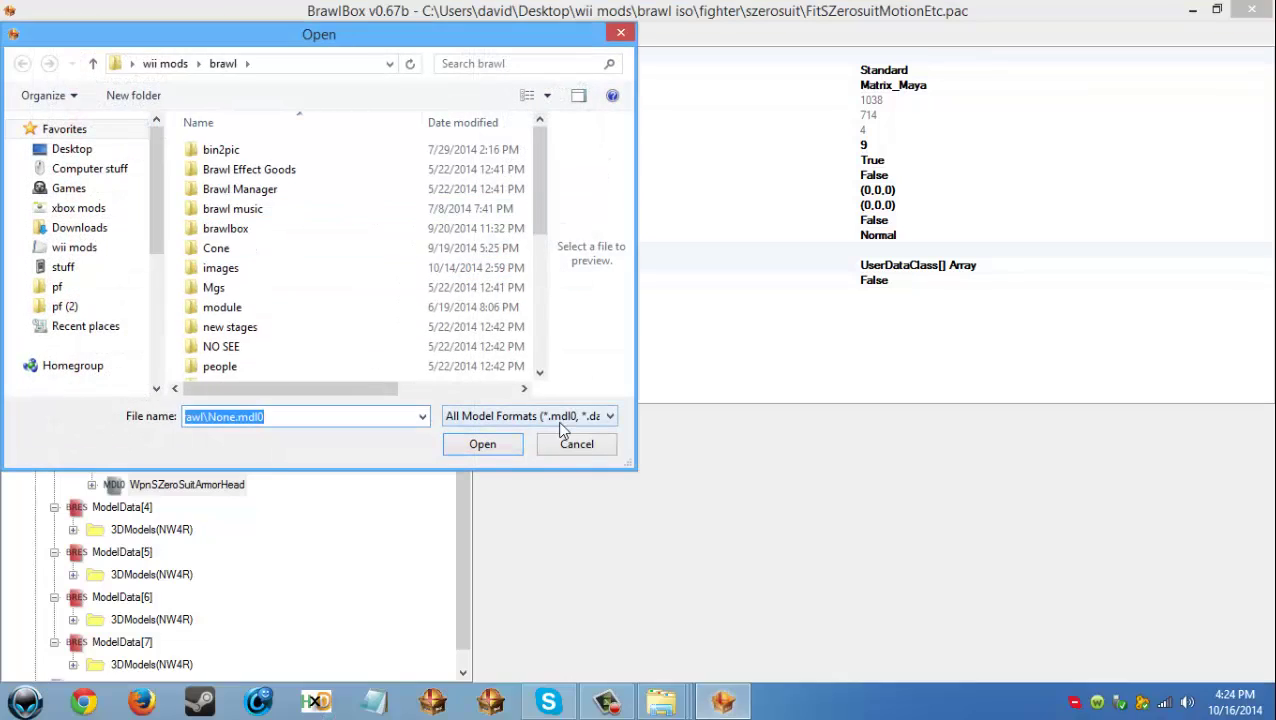
pyautogui.click(480, 440)
# Step: Collapse ModelData[3] and replace WpnSZeroSuitArmorLKnee in ModelData[4] with None.mdl0
pyautogui.click(54, 441)
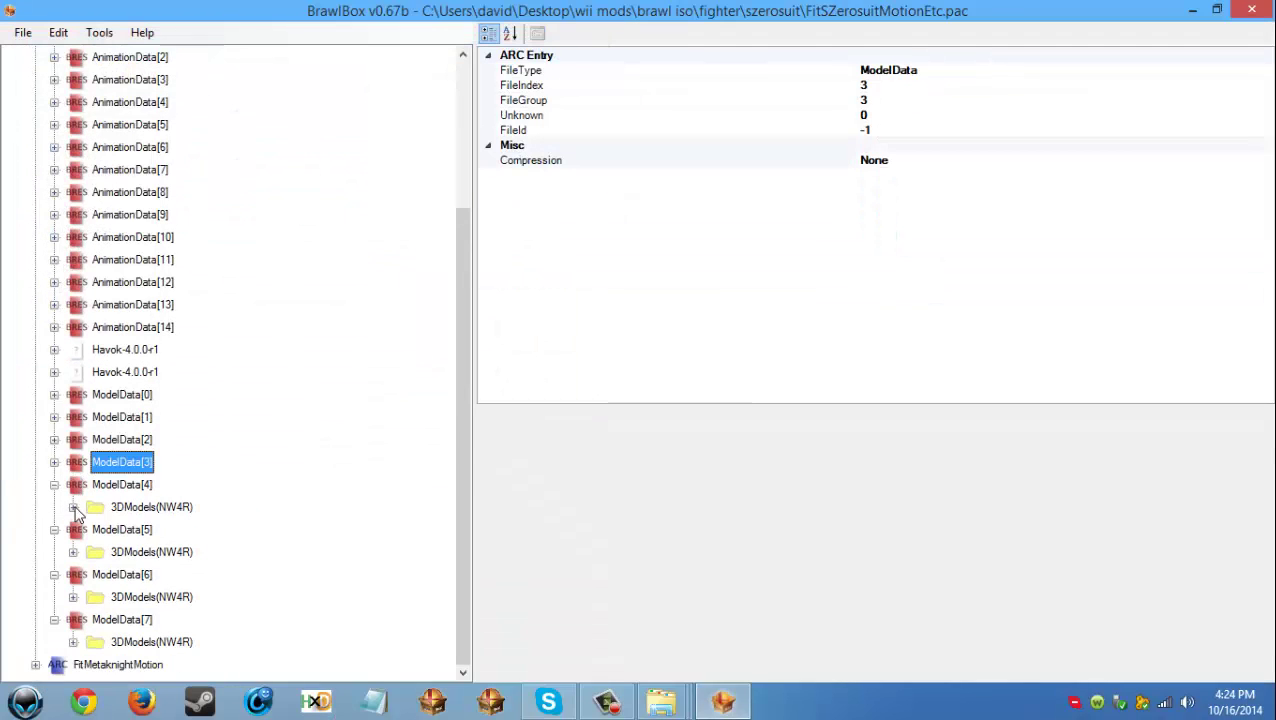
pyautogui.click(73, 507)
pyautogui.click(170, 529)
pyautogui.rightClick(160, 530)
pyautogui.click(214, 447)
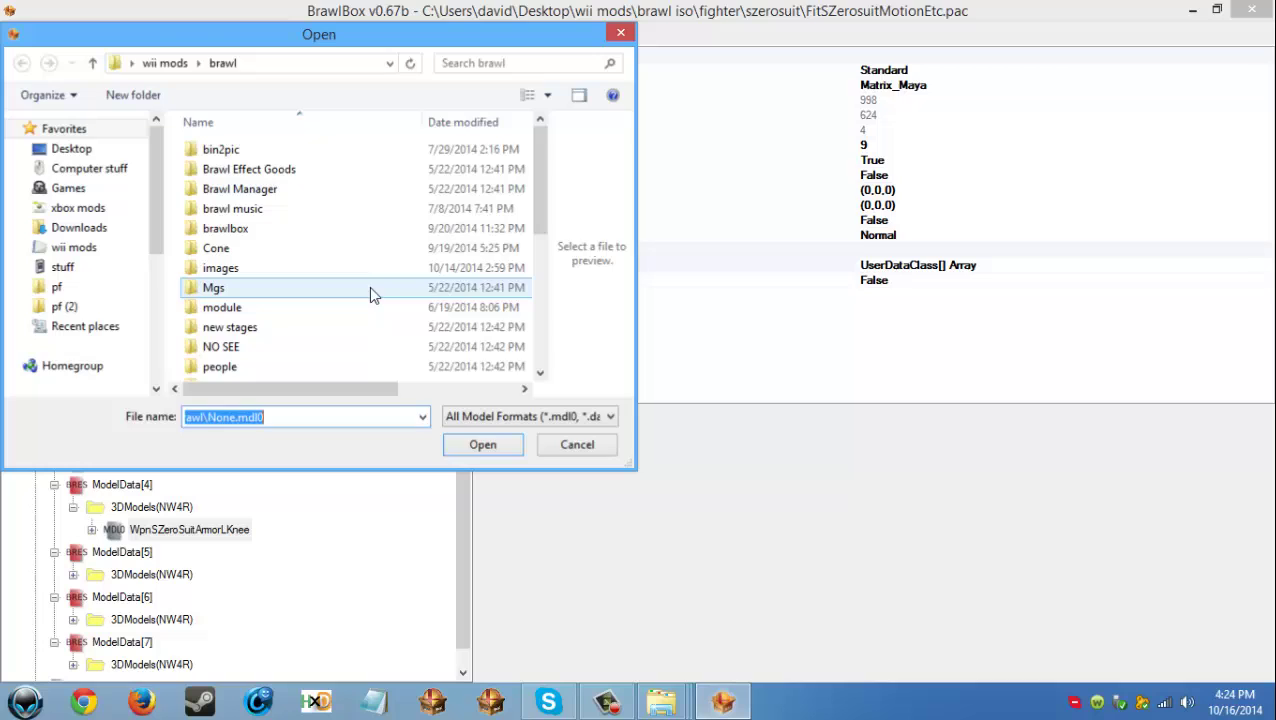
pyautogui.click(480, 443)
# Step: Collapse ModelData[4] and replace WpnSZeroSuitArmorLShoulder in ModelData[5] with None.mdl0
pyautogui.click(54, 484)
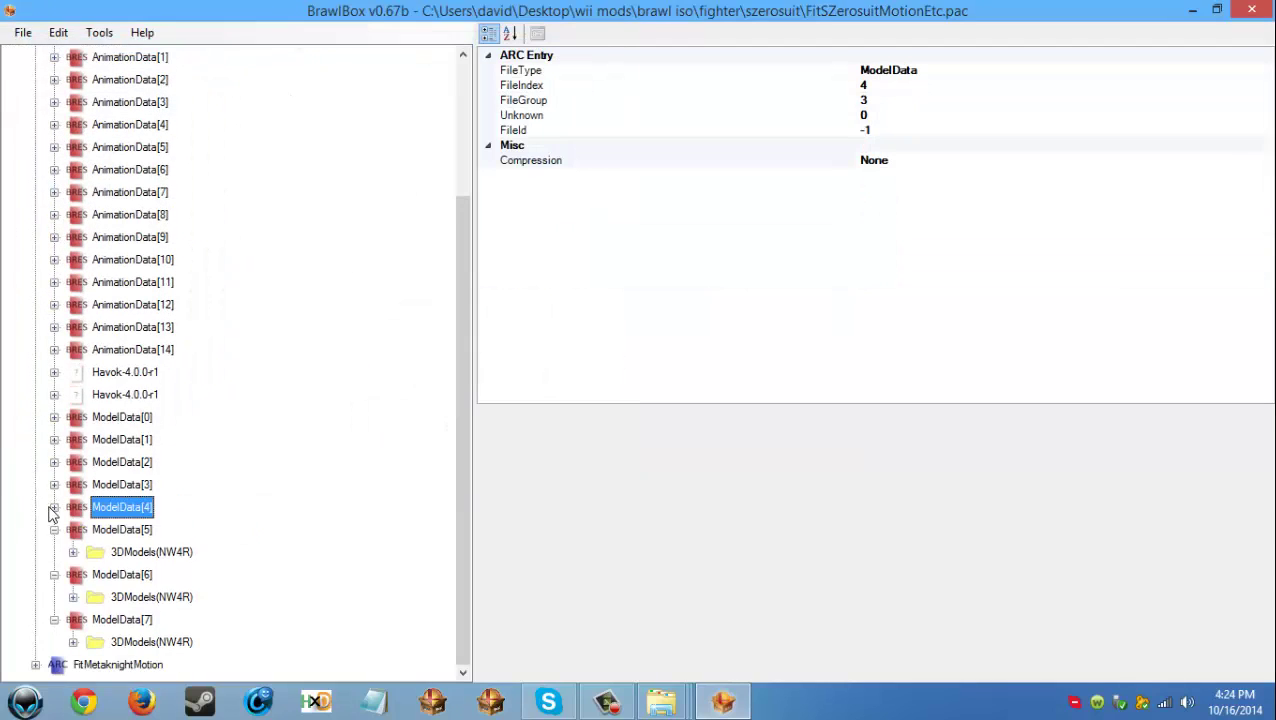
pyautogui.click(73, 552)
pyautogui.click(140, 575)
pyautogui.rightClick(140, 575)
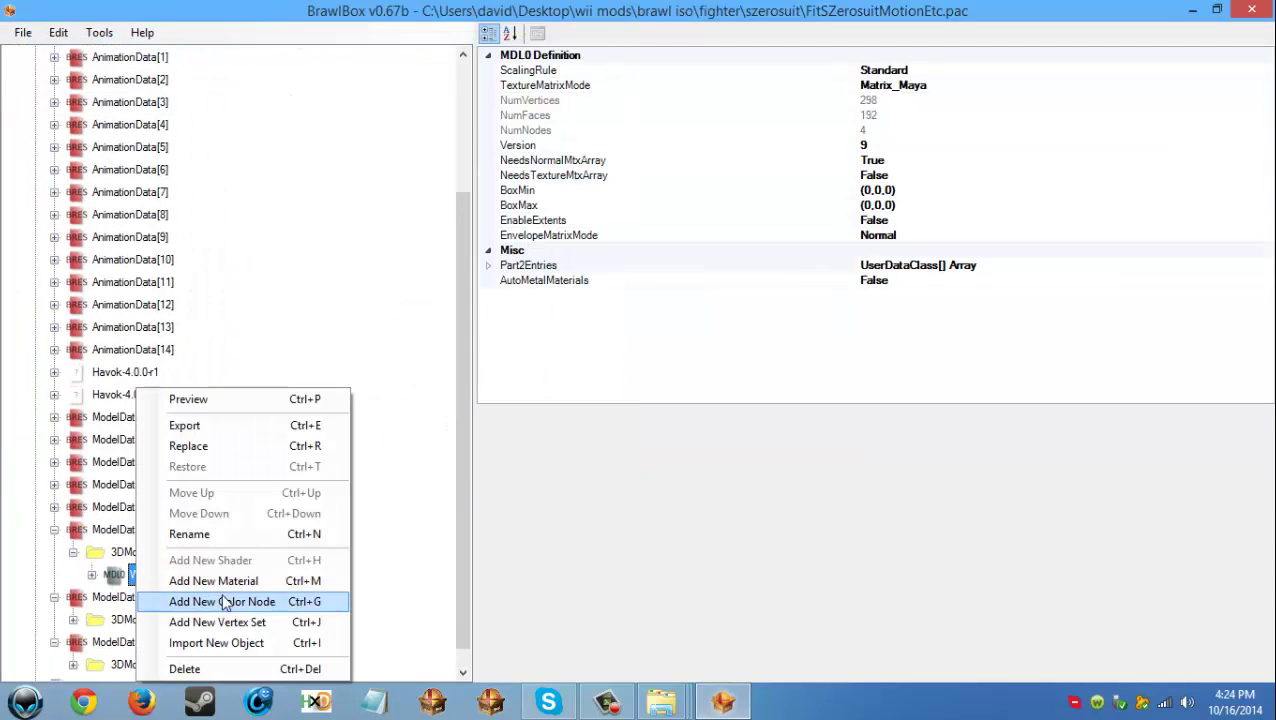
pyautogui.click(205, 446)
pyautogui.click(484, 444)
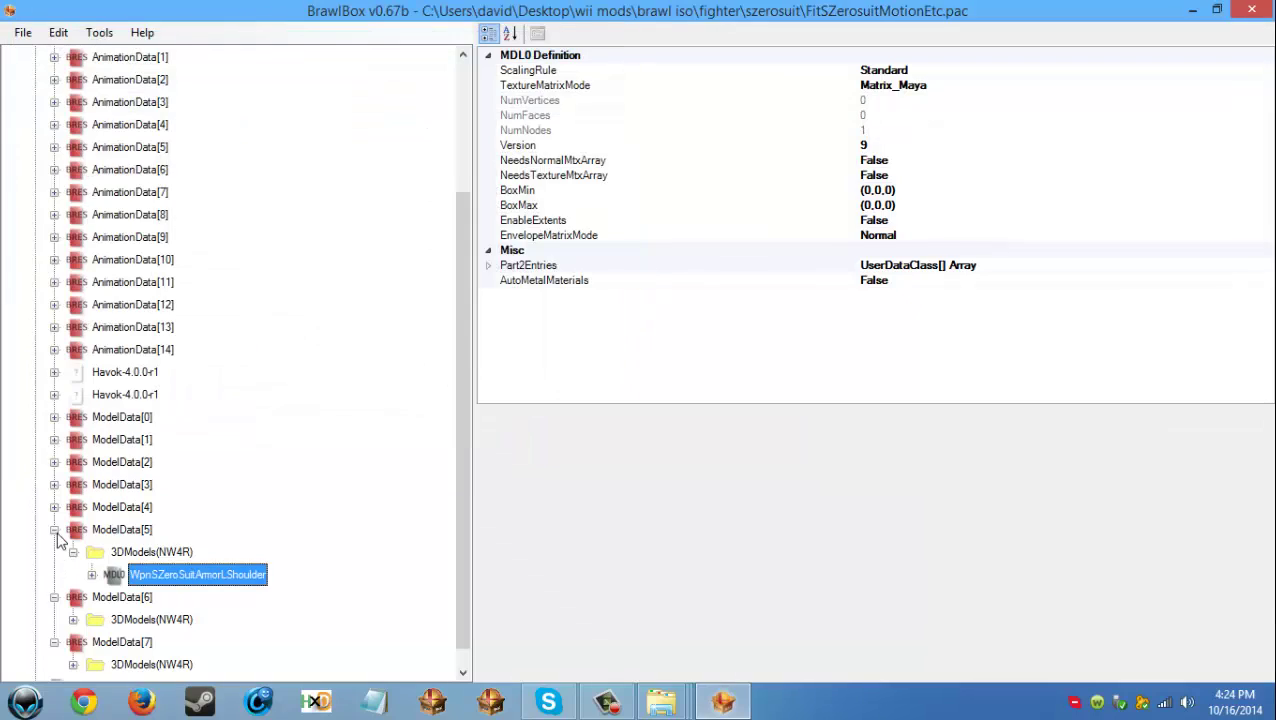
# Step: Collapse ModelData[5] and replace WpnSZeroSuitArmorLShoulderSphere in ModelData[6] with None.mdl0
pyautogui.click(54, 529)
pyautogui.click(73, 597)
pyautogui.rightClick(185, 619)
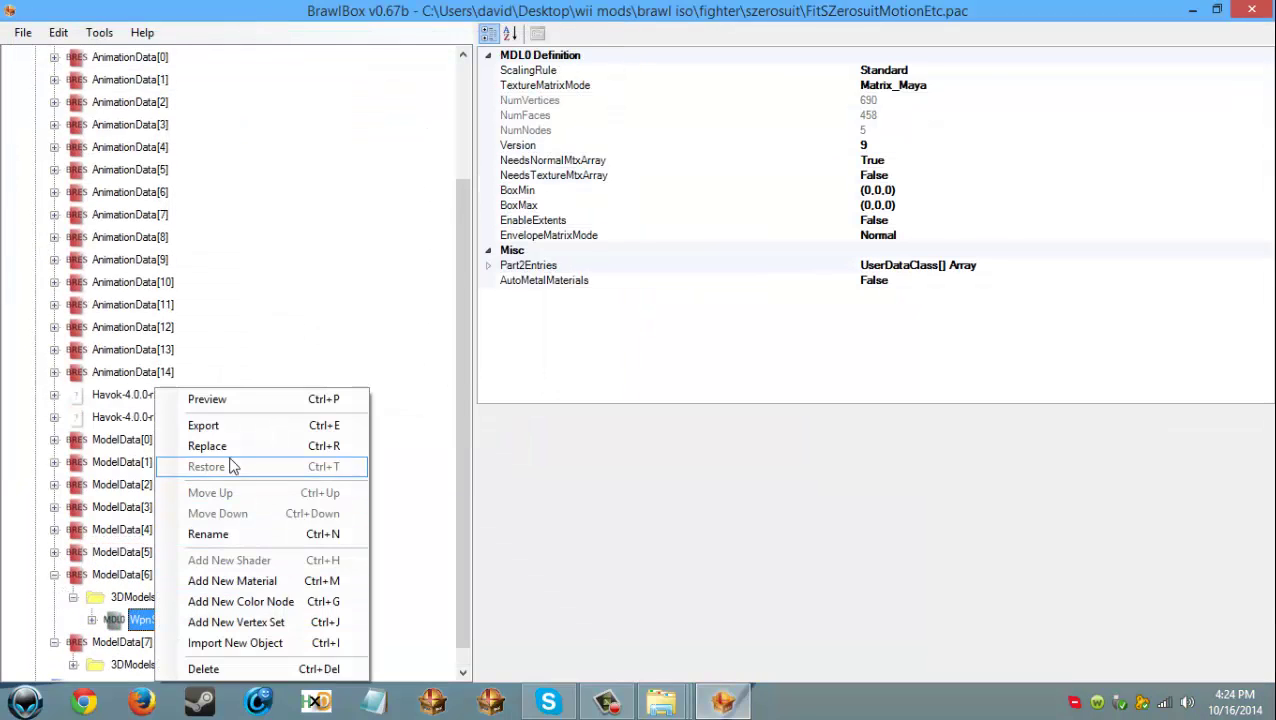
pyautogui.click(280, 449)
pyautogui.press('Return')
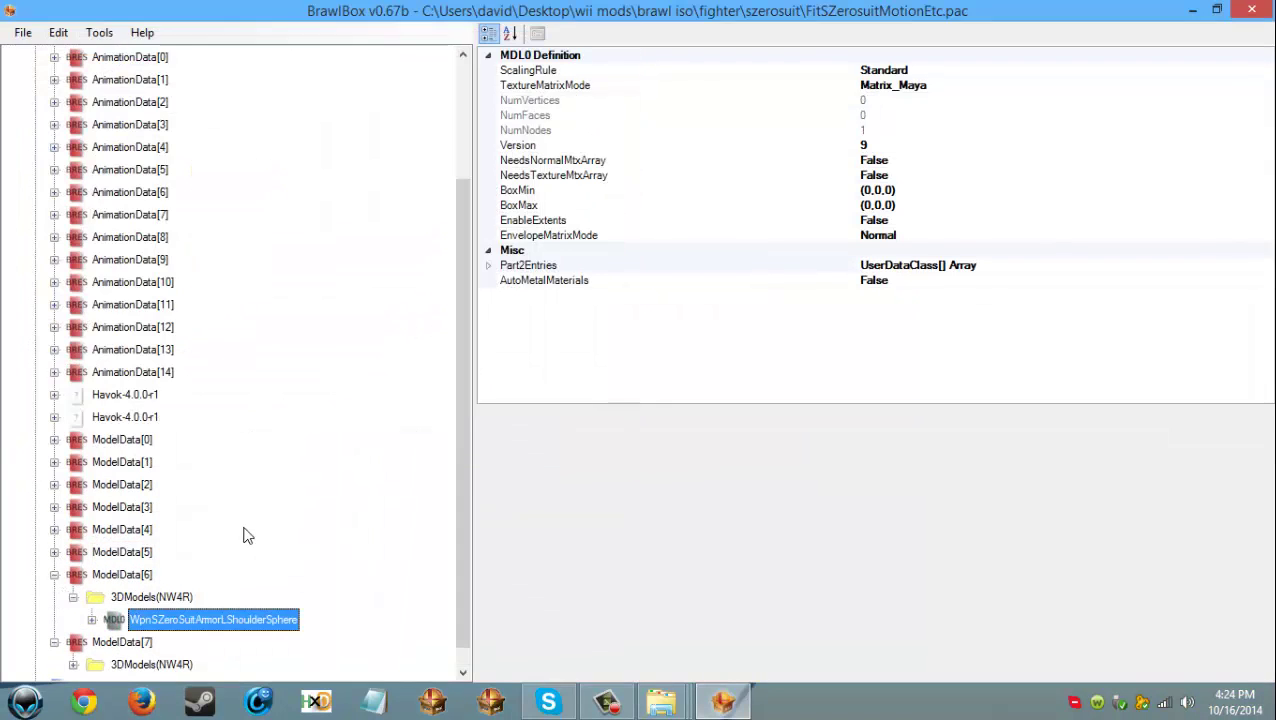
# Step: Replace WpnSZeroSuitArmorRLeg in ModelData[7] with None.mdl0, leaving ModelData[6] and ModelData[7] collapsed
pyautogui.click(54, 574)
pyautogui.click(73, 641)
pyautogui.rightClick(168, 664)
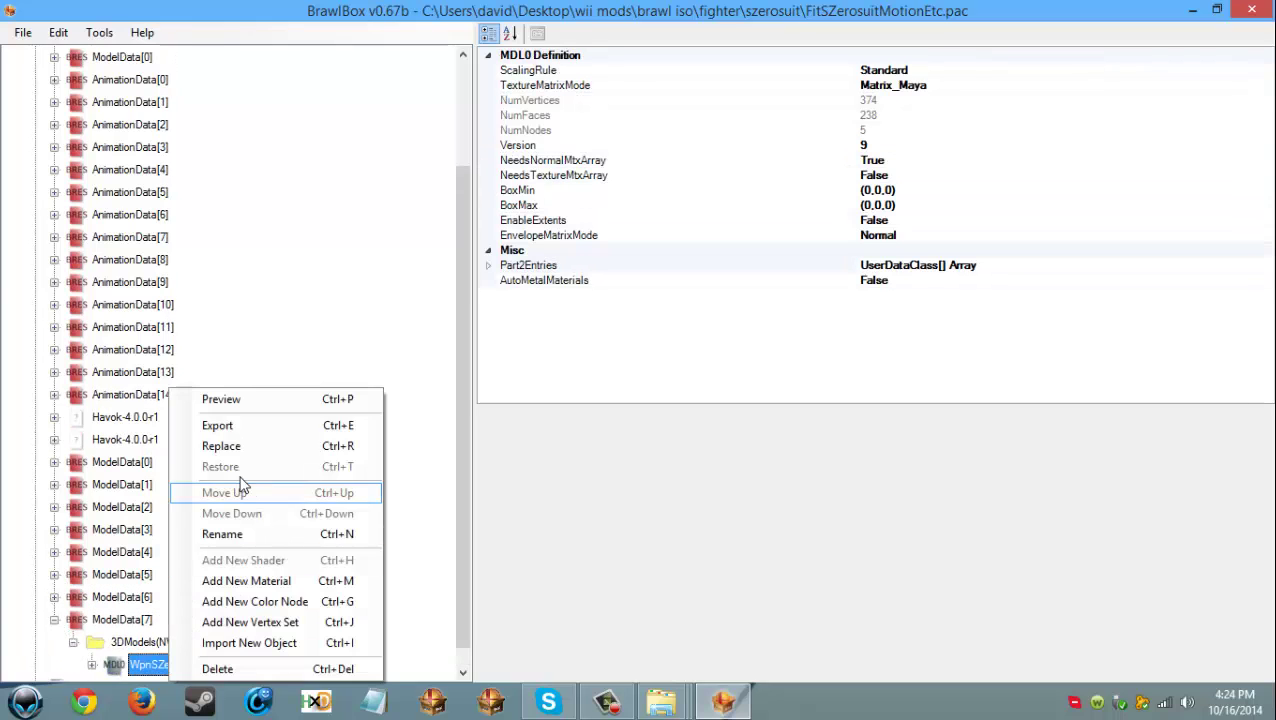
pyautogui.click(256, 447)
pyautogui.click(515, 452)
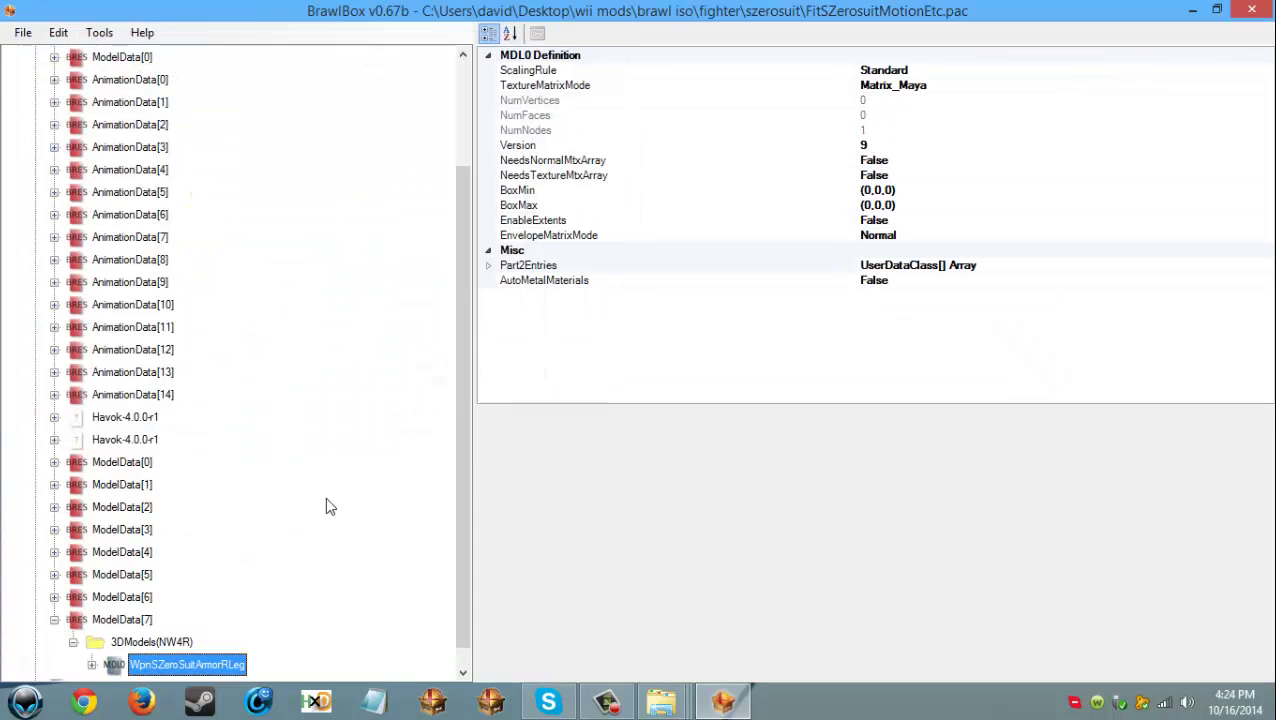
pyautogui.click(54, 620)
# Step: Delete the contents of TextureData[0] in FitSZerosuitEtc
pyautogui.scroll(2, 190, 253)
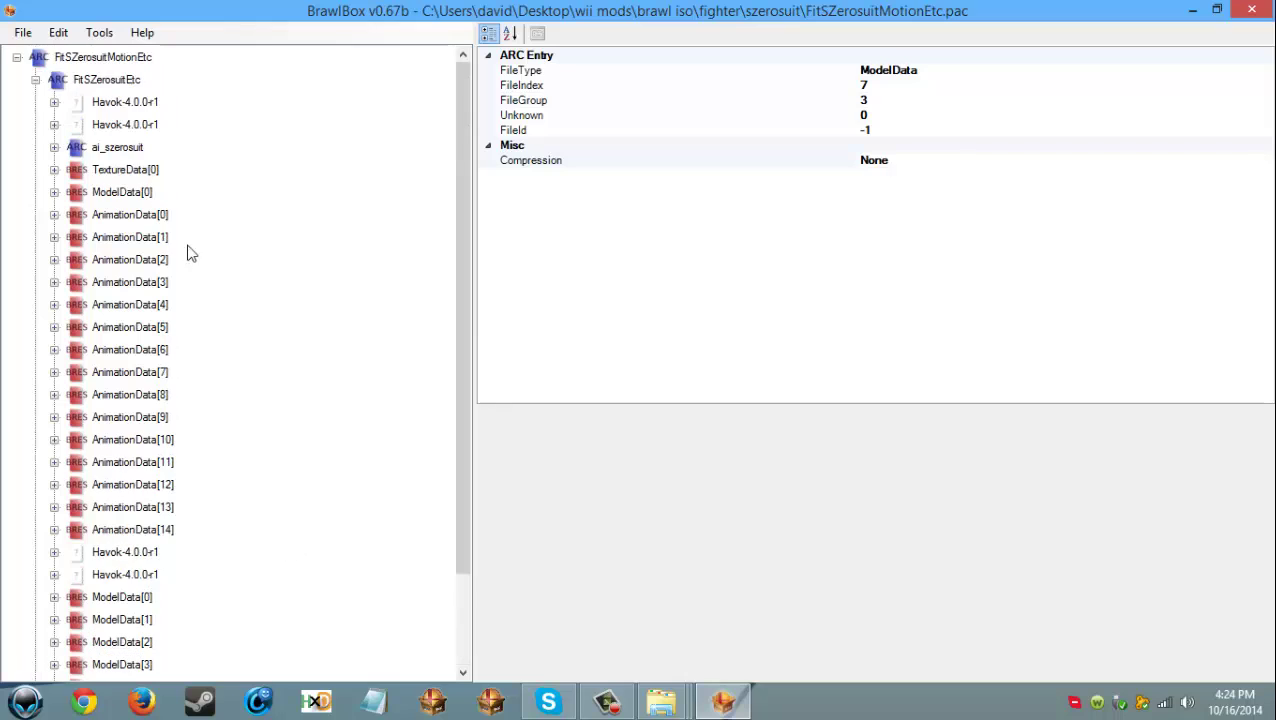
pyautogui.click(54, 169)
pyautogui.click(125, 208)
pyautogui.rightClick(110, 208)
pyautogui.click(219, 356)
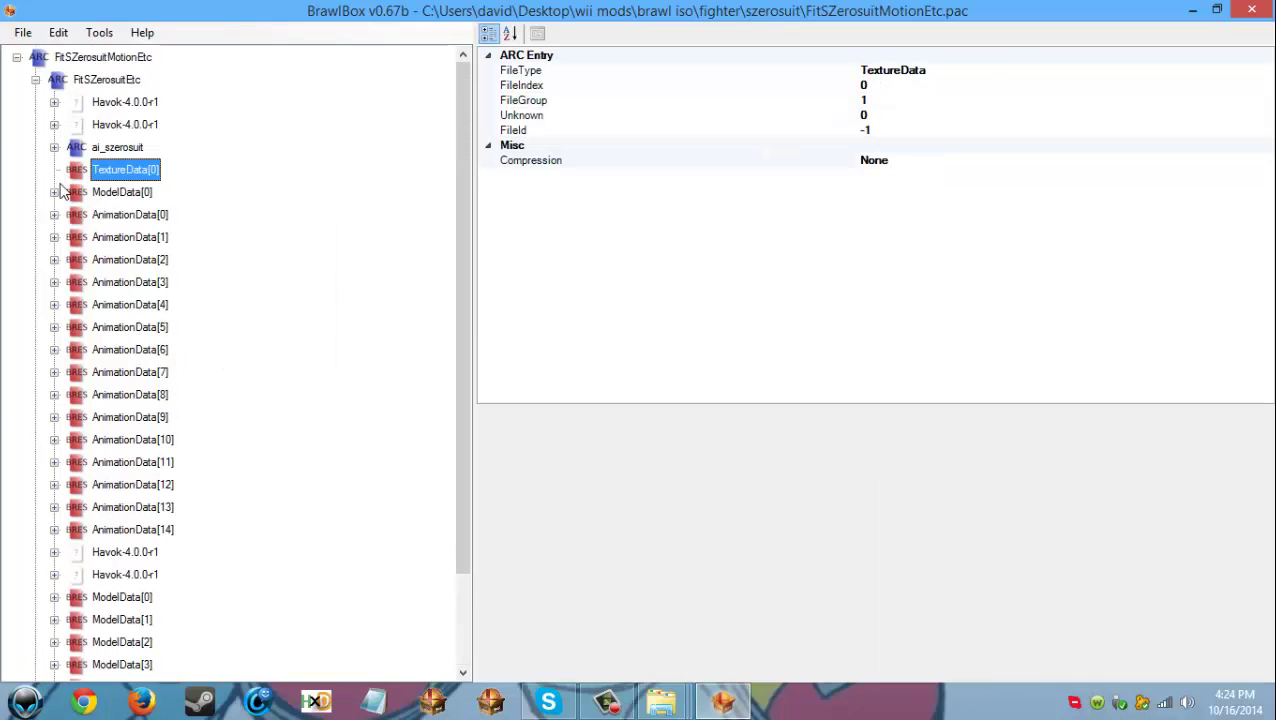
# Step: Preview WpnSZerosuitWhip in the first ModelData[0] from several angles, then close the preview and collapse the entry
pyautogui.click(54, 191)
pyautogui.click(73, 214)
pyautogui.rightClick(134, 259)
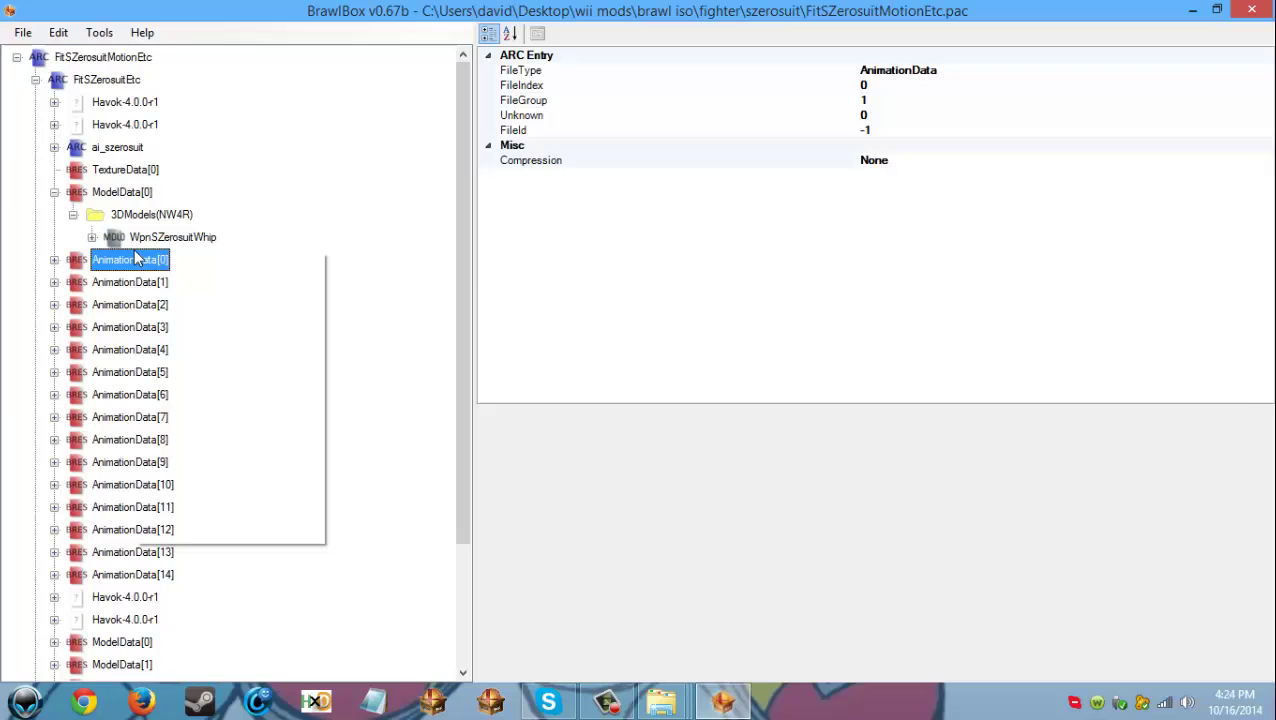
pyautogui.rightClick(143, 238)
pyautogui.click(150, 248)
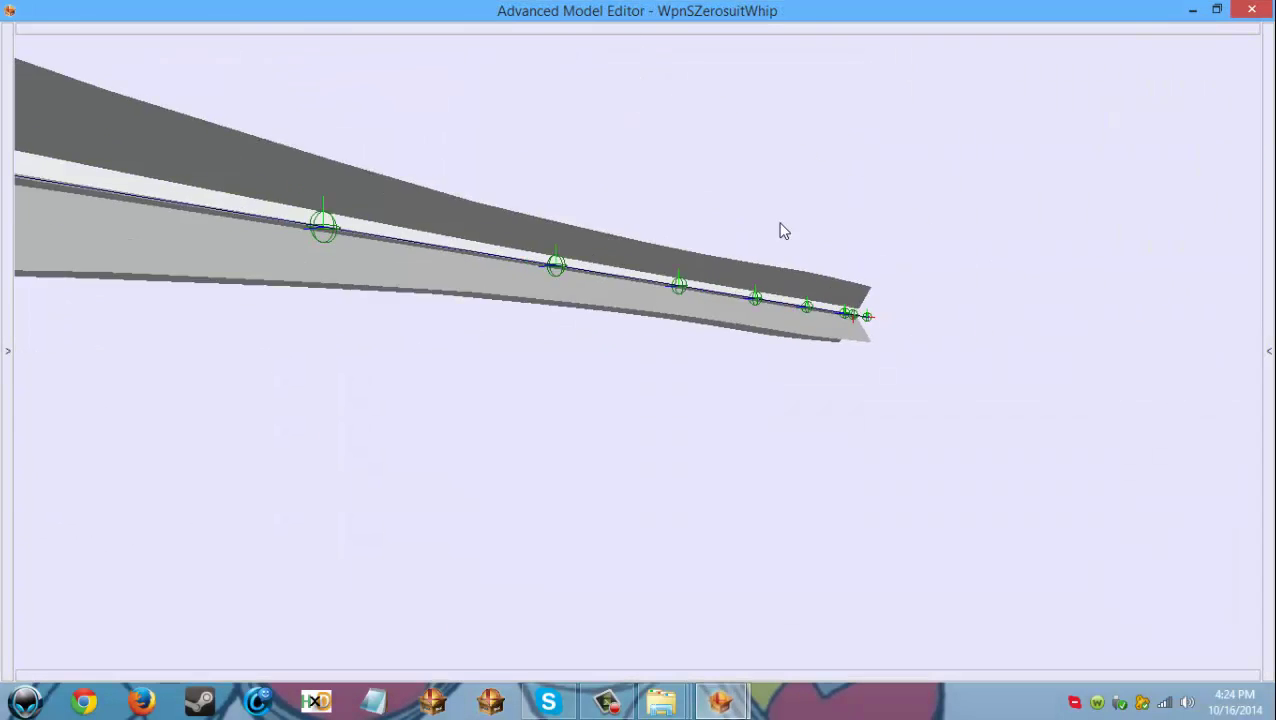
pyautogui.scroll(-3, 780, 223)
pyautogui.moveTo(780, 223); pyautogui.dragTo(815, 280, button='right')
pyautogui.scroll(2, 815, 283)
pyautogui.click(1260, 5)
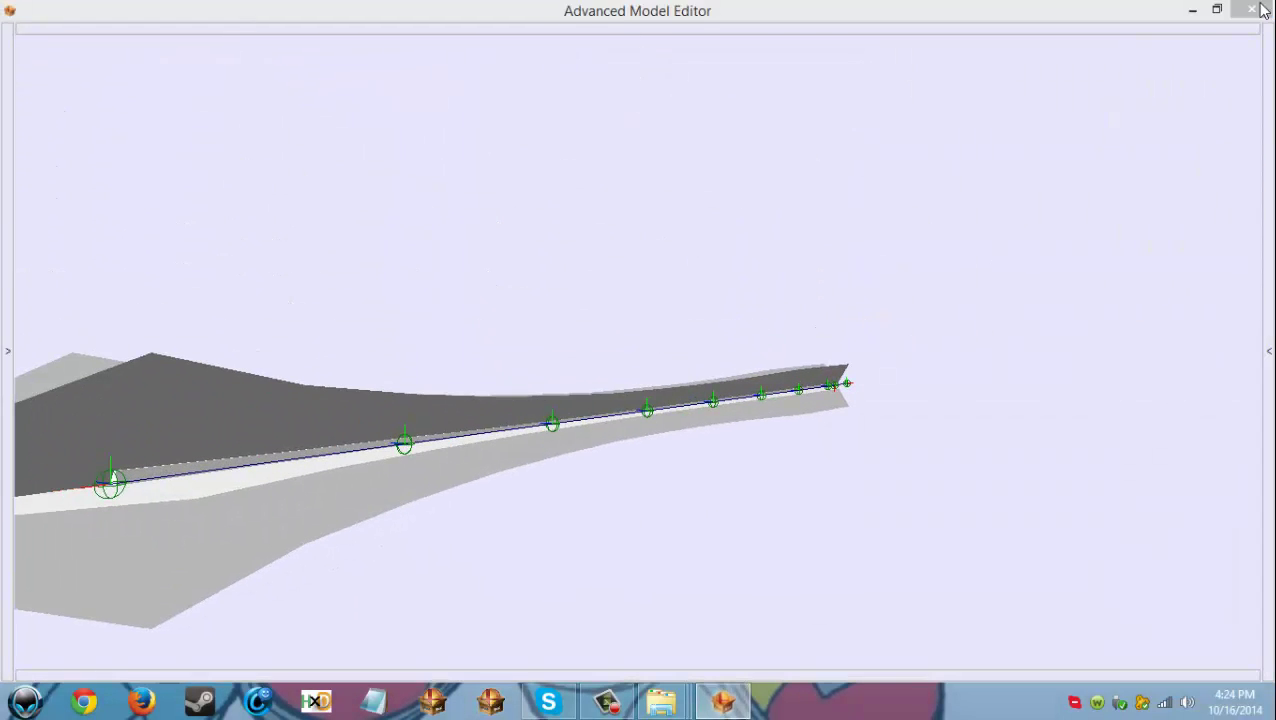
pyautogui.click(1252, 10)
pyautogui.click(54, 191)
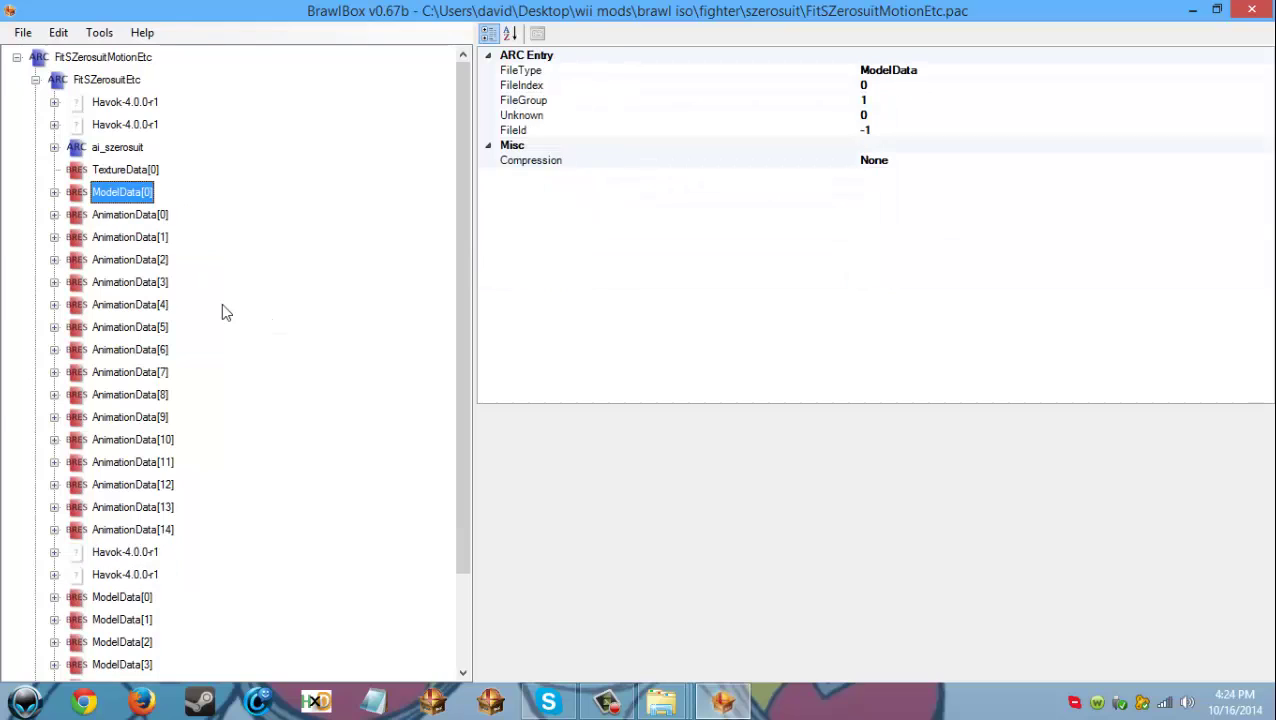
# Step: Collapse FitSZerosuitEtc and save FitSZerosuitMotionEtc.pac into the SD card's pf/fighter/Szerosuit folder, then close the file
pyautogui.click(35, 79)
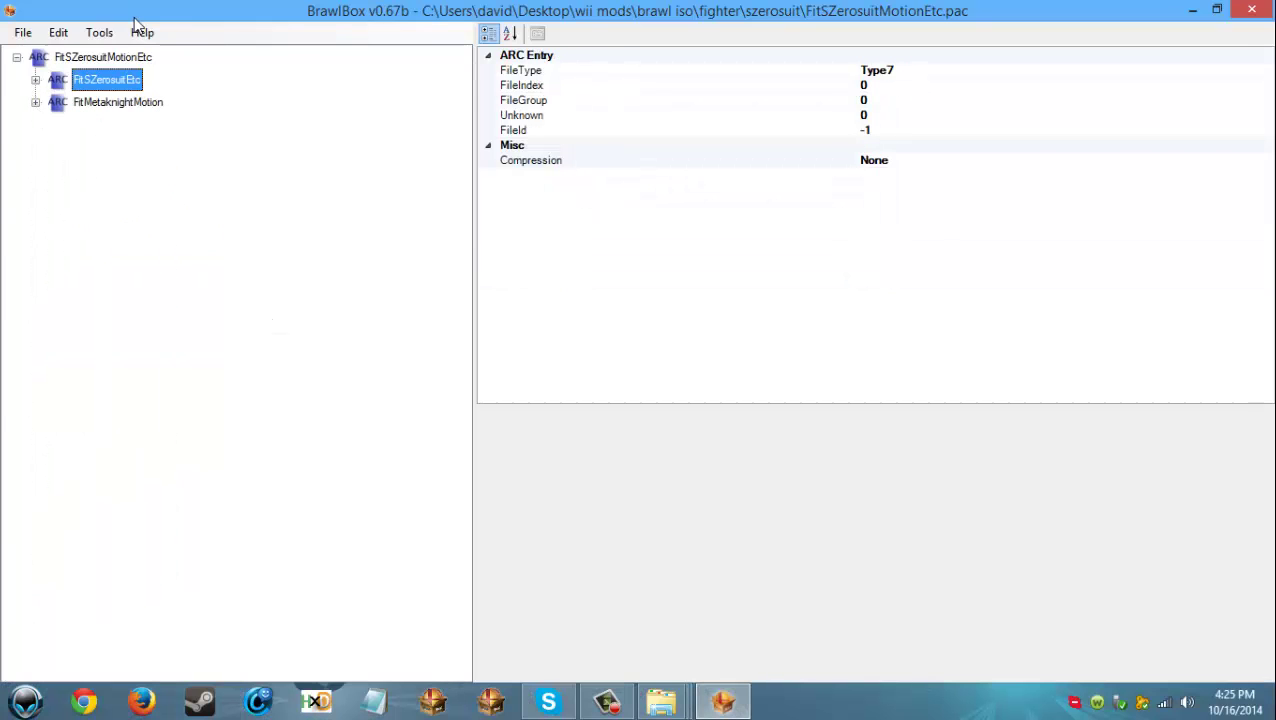
pyautogui.moveTo(136, 12); pyautogui.dragTo(1274, 60)
pyautogui.click(664, 36)
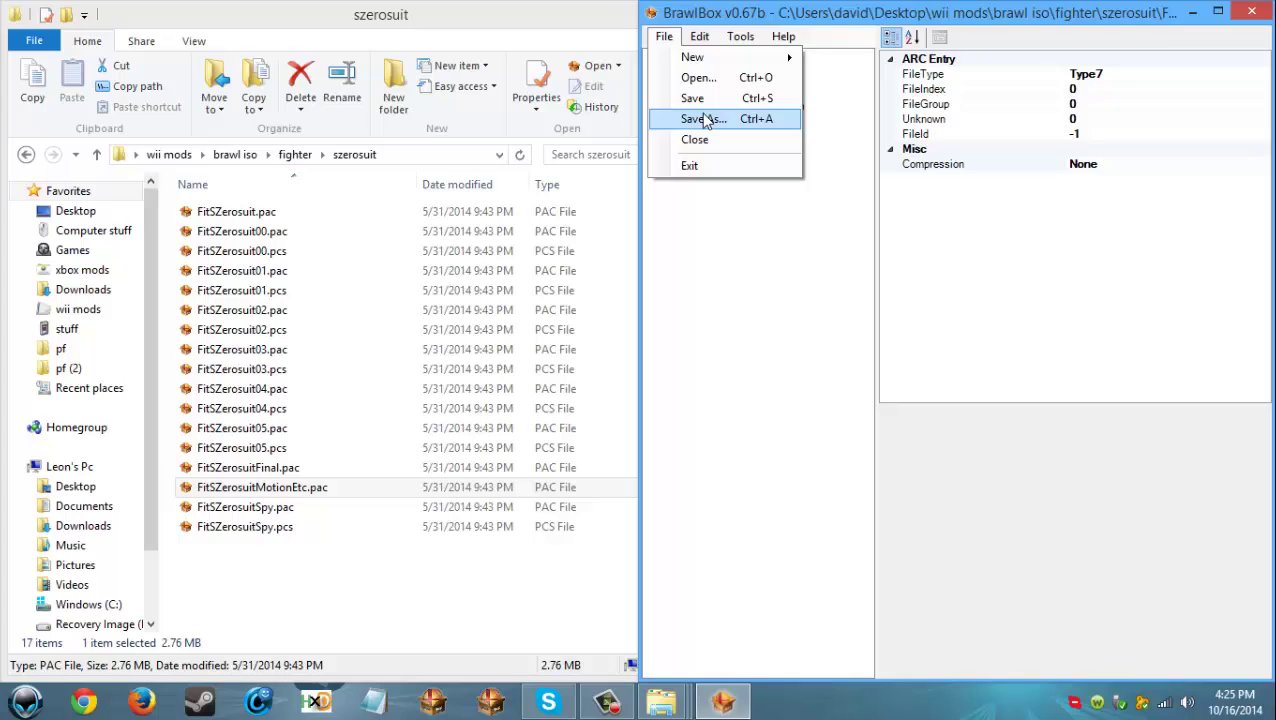
pyautogui.click(706, 121)
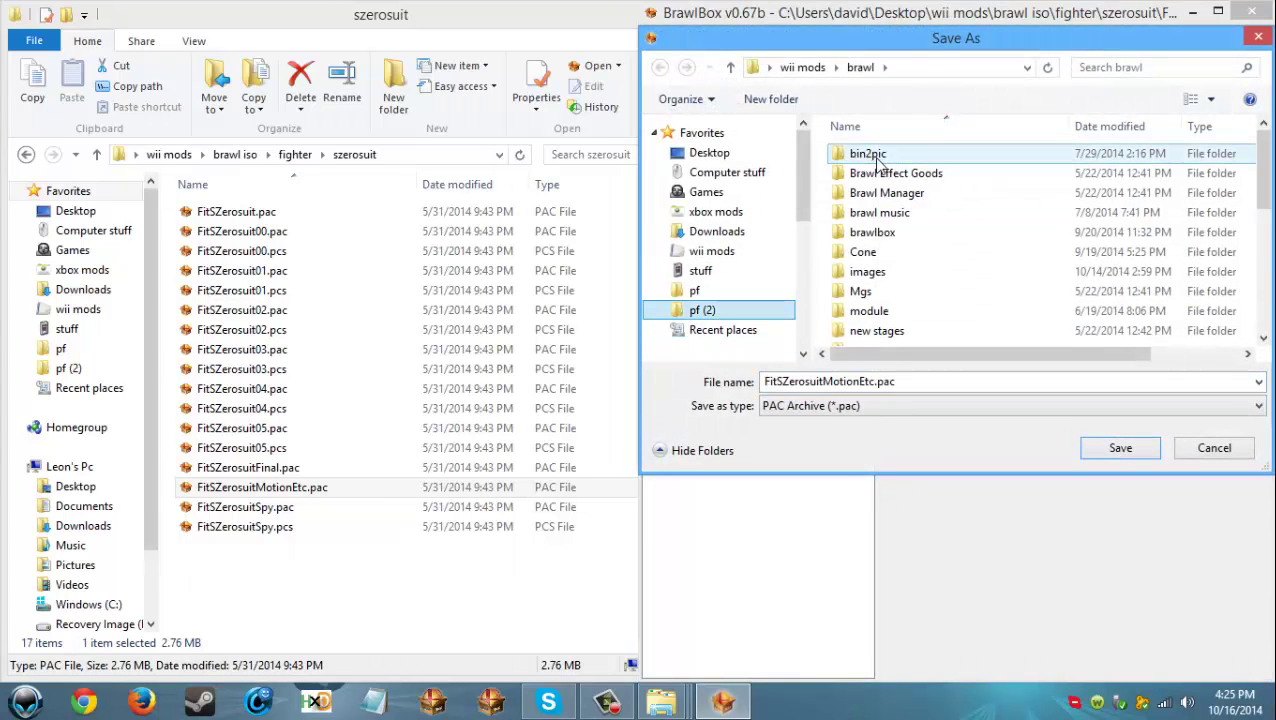
pyautogui.doubleClick(870, 155)
pyautogui.doubleClick(863, 177)
pyautogui.scroll(-10, 943, 271)
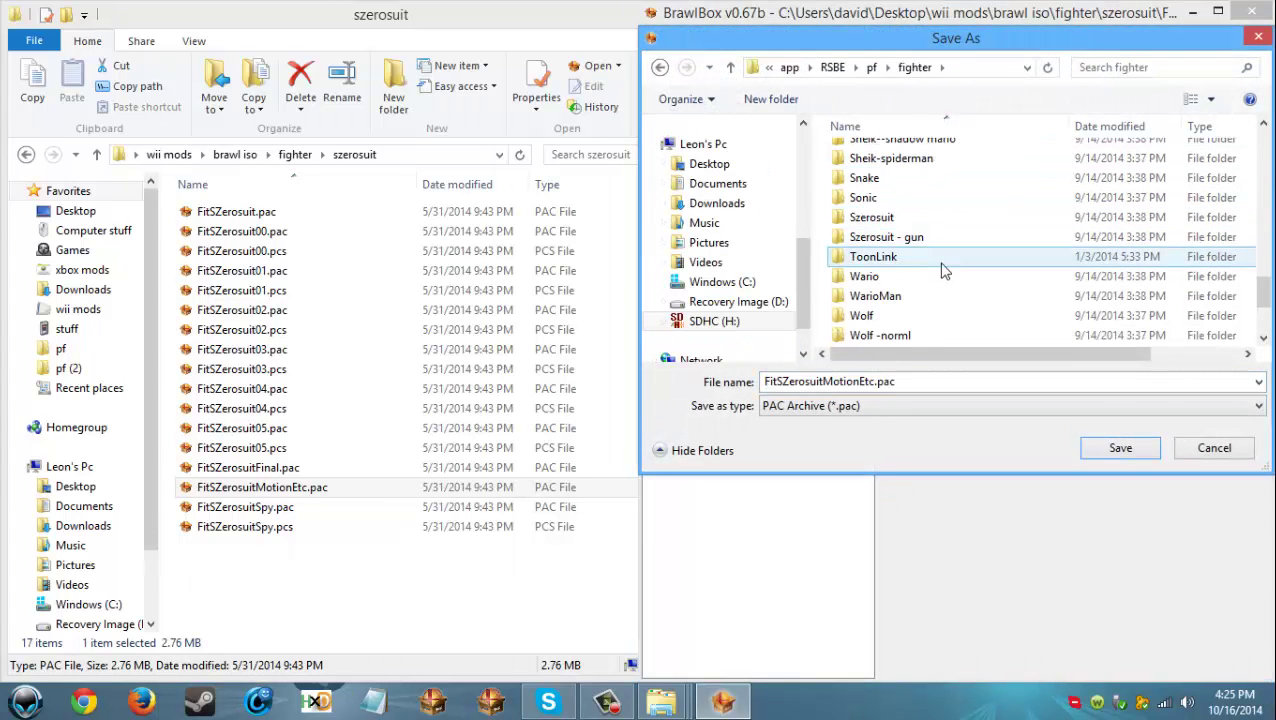
pyautogui.doubleClick(871, 217)
pyautogui.click(1130, 450)
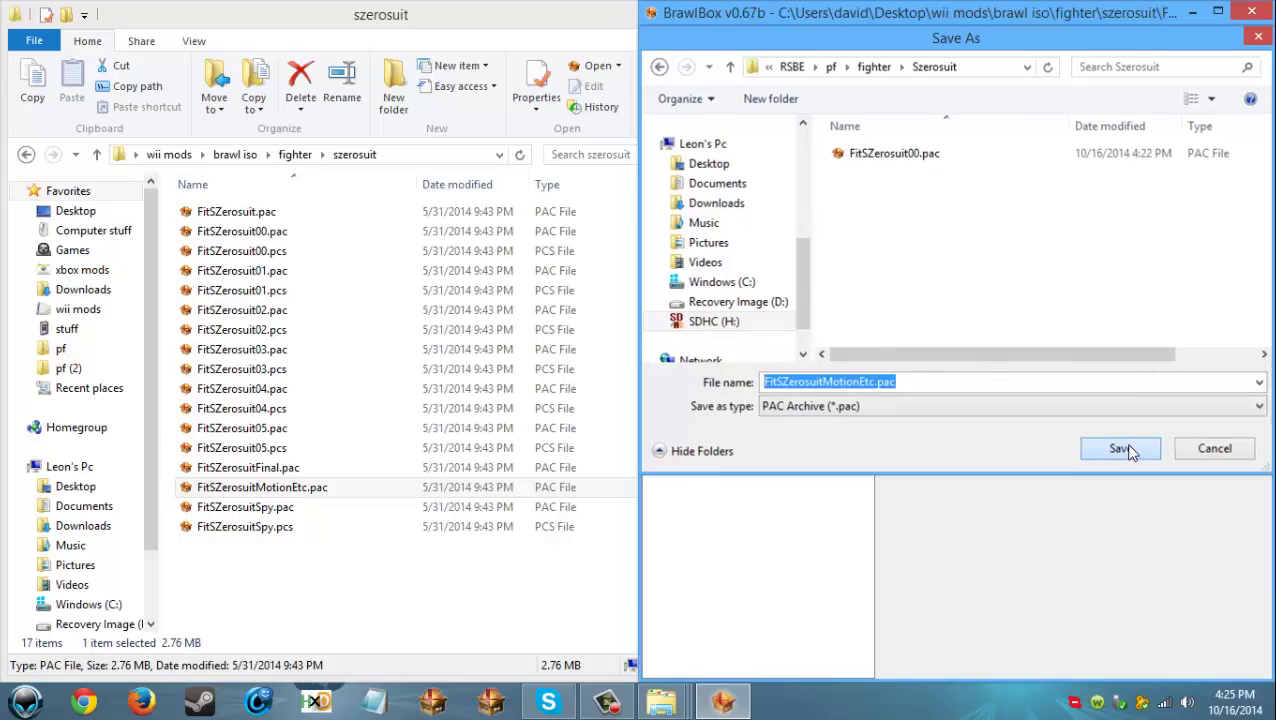
pyautogui.click(1252, 12)
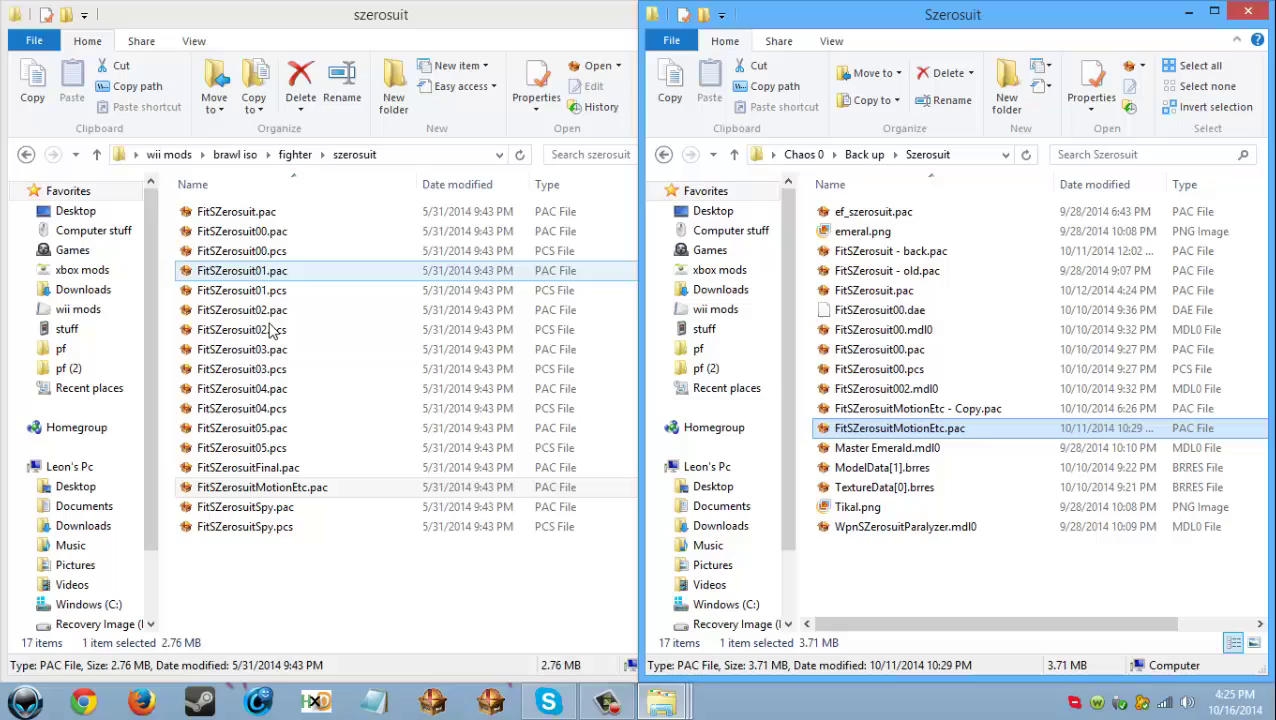
# Step: Check the contents of the SD card's Szerosuit folder, then minimize that window
pyautogui.moveTo(686, 677)
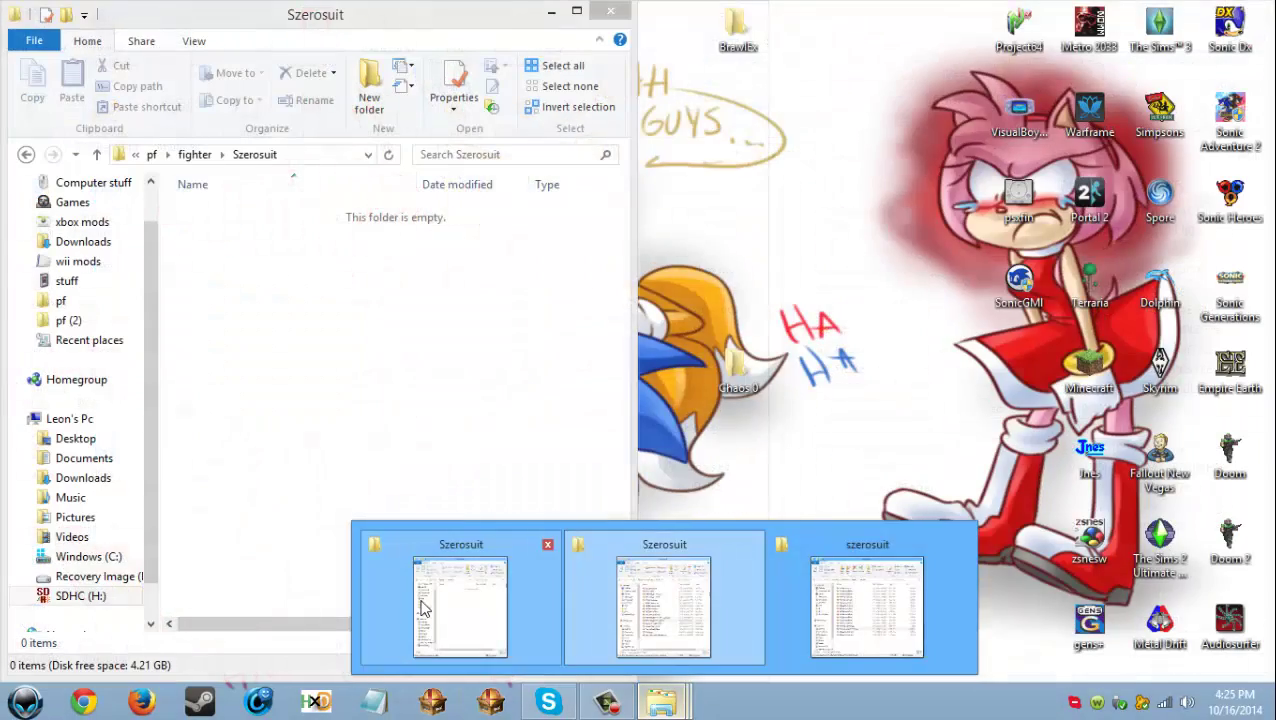
pyautogui.click(421, 607)
pyautogui.moveTo(288, 300); pyautogui.dragTo(193, 178)
pyautogui.click(347, 373)
pyautogui.click(556, 12)
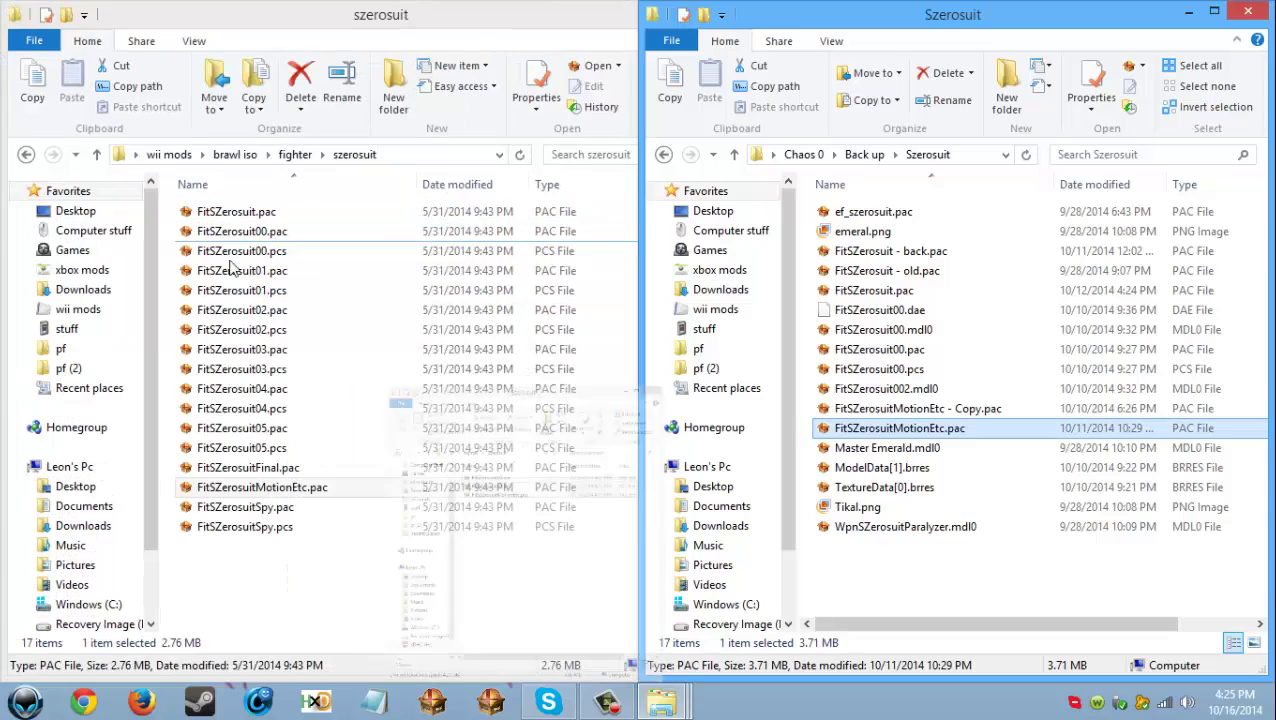
# Step: Open FitSZerosuit.pac from the original szerosuit folder and dock it to one half of the screen
pyautogui.click(215, 212)
pyautogui.click(682, 12)
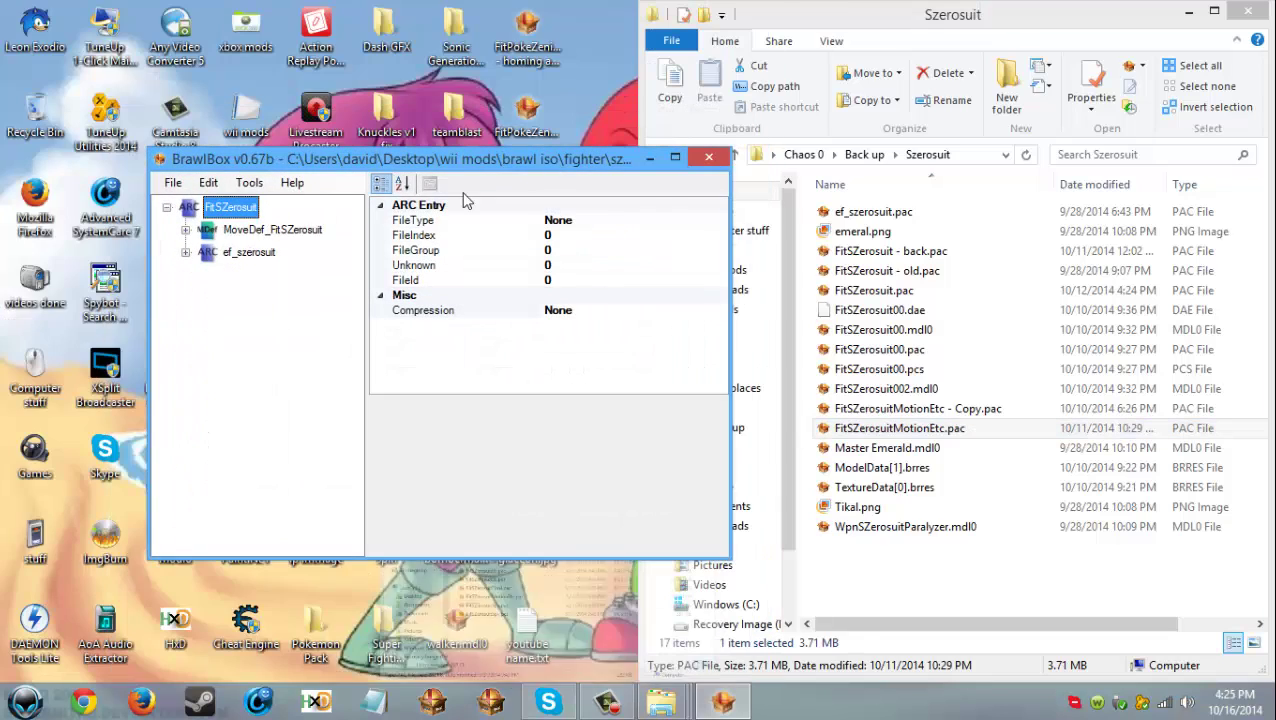
pyautogui.moveTo(413, 158); pyautogui.dragTo(2, 208)
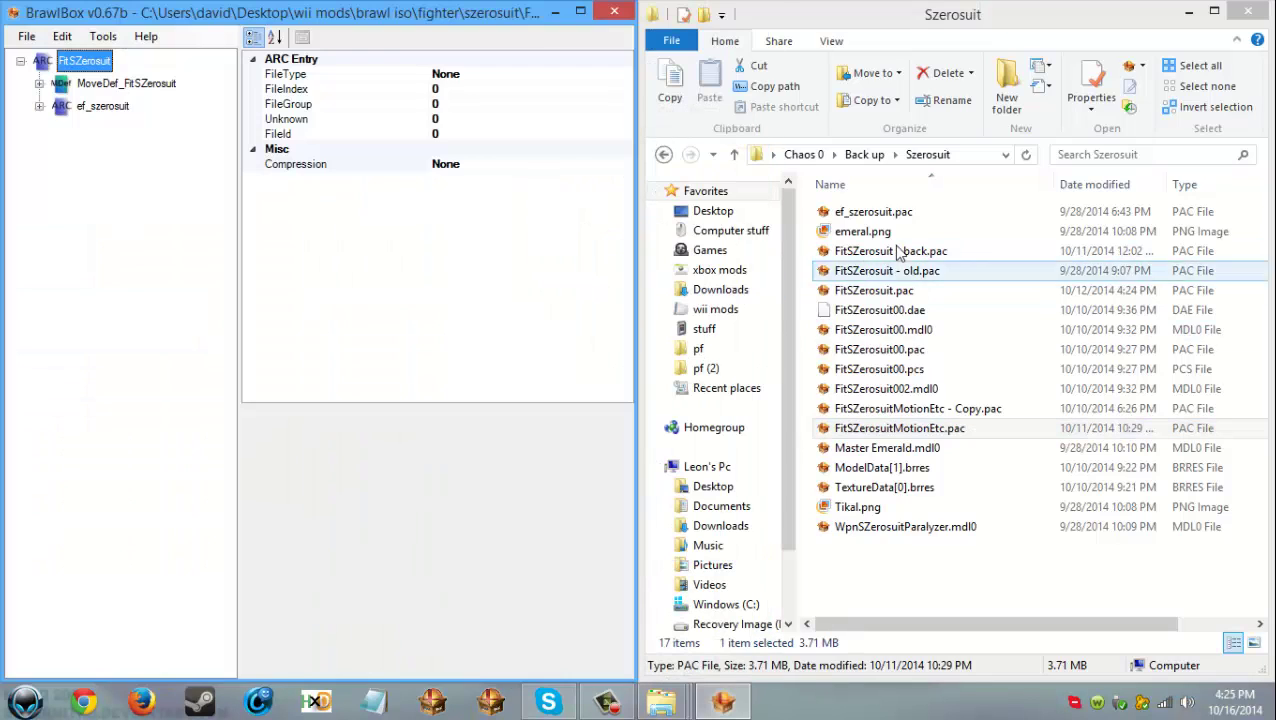
# Step: Open FitMetaknight.pac from the Chaos 0 folder and place it beside the FitSZerosuit file
pyautogui.click(804, 154)
pyautogui.click(880, 252)
pyautogui.doubleClick(880, 252)
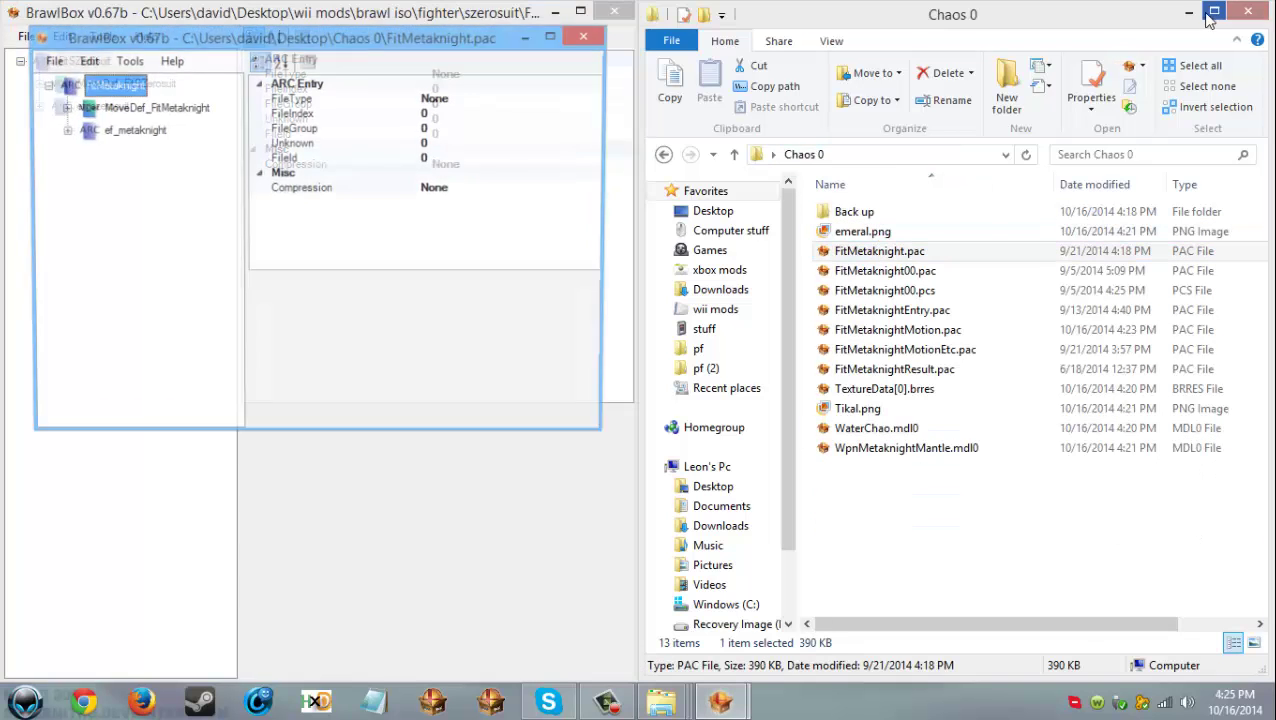
pyautogui.click(1188, 12)
pyautogui.moveTo(370, 30); pyautogui.dragTo(1274, 270)
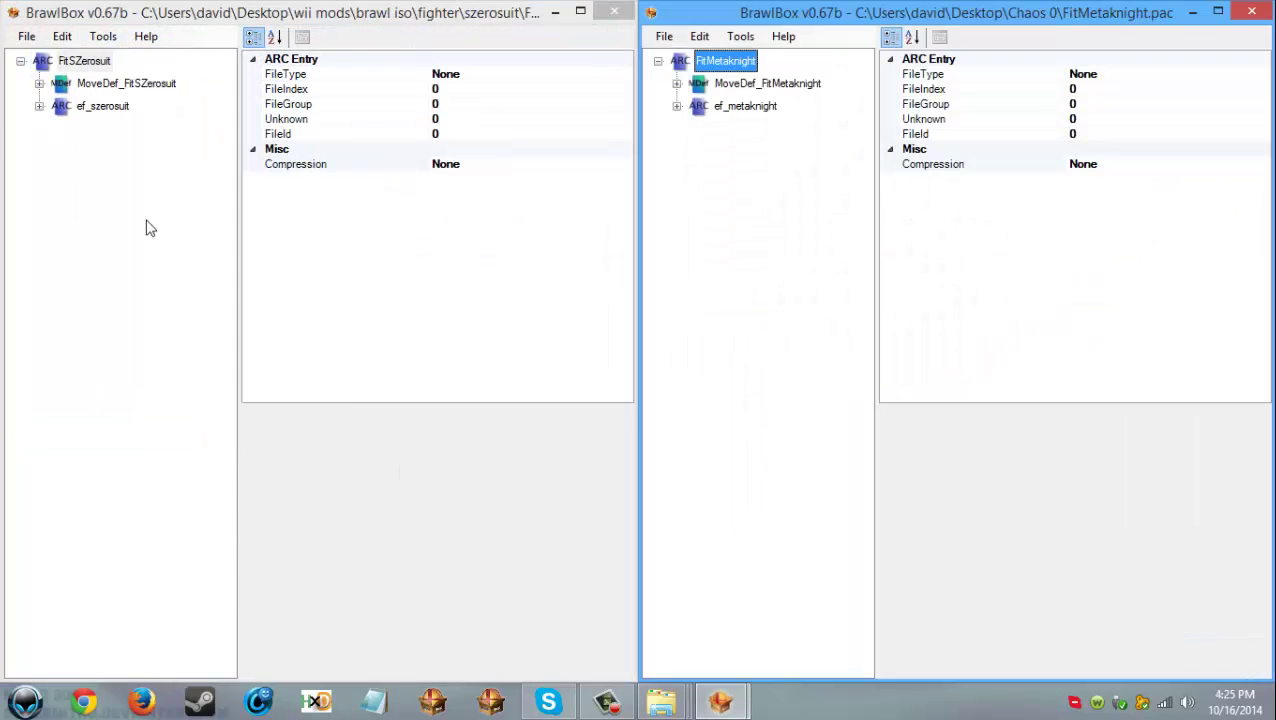
# Step: Expand MoveDef_FitSZerosuit's Sections down to data, shorten the property areas in both windows, and select Model Visibility
pyautogui.click(50, 145)
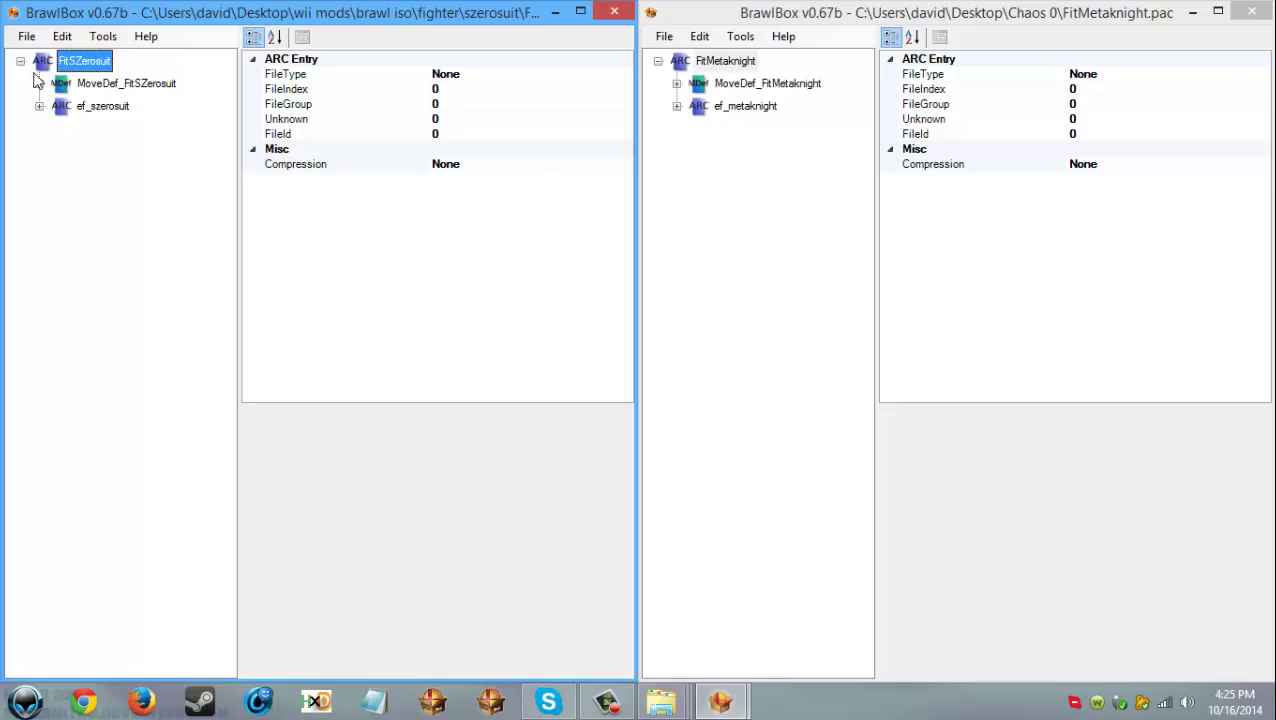
pyautogui.click(39, 83)
pyautogui.click(58, 128)
pyautogui.click(77, 150)
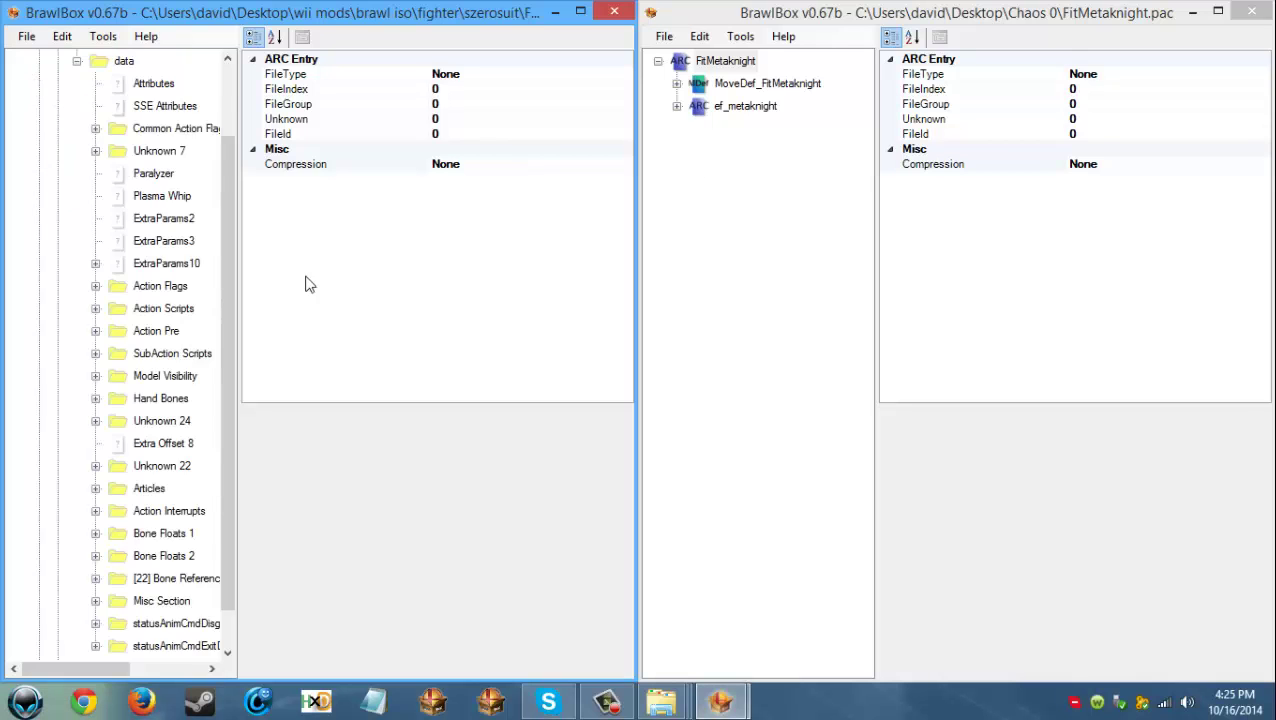
pyautogui.scroll(-1, 305, 284)
pyautogui.moveTo(367, 405); pyautogui.dragTo(424, 192)
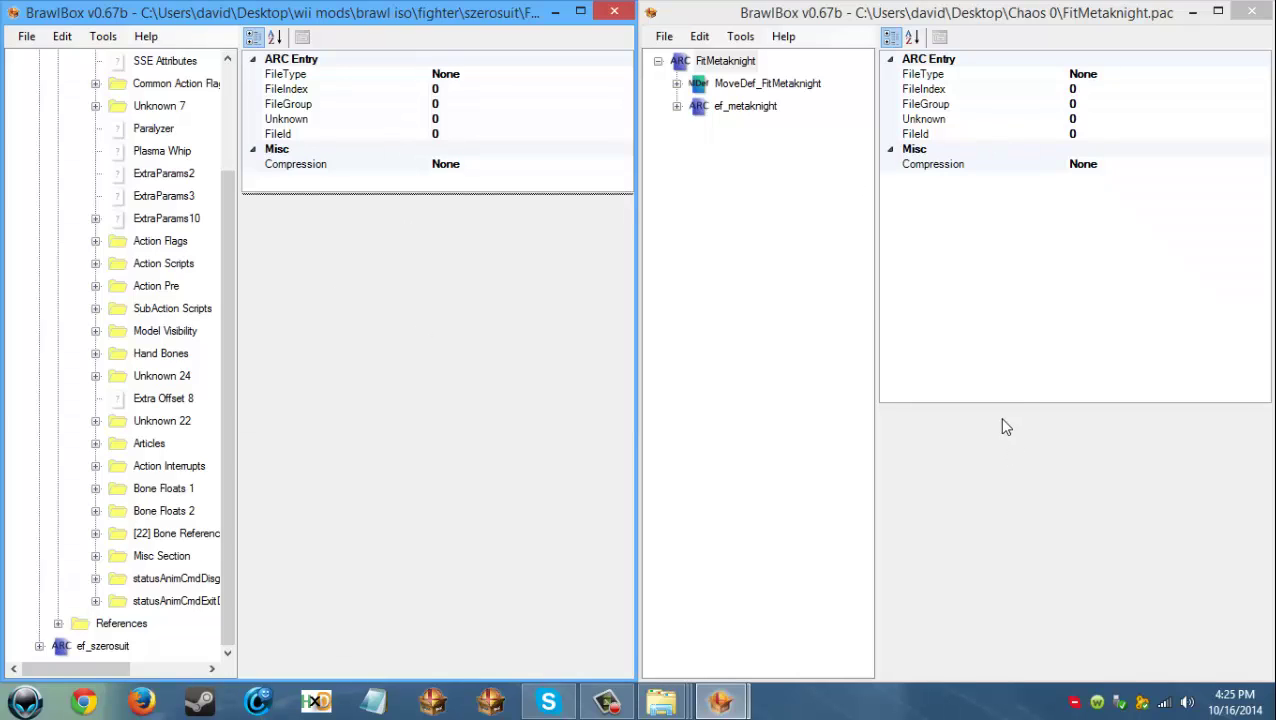
pyautogui.moveTo(998, 410); pyautogui.dragTo(1002, 207)
pyautogui.moveTo(505, 208); pyautogui.dragTo(501, 213)
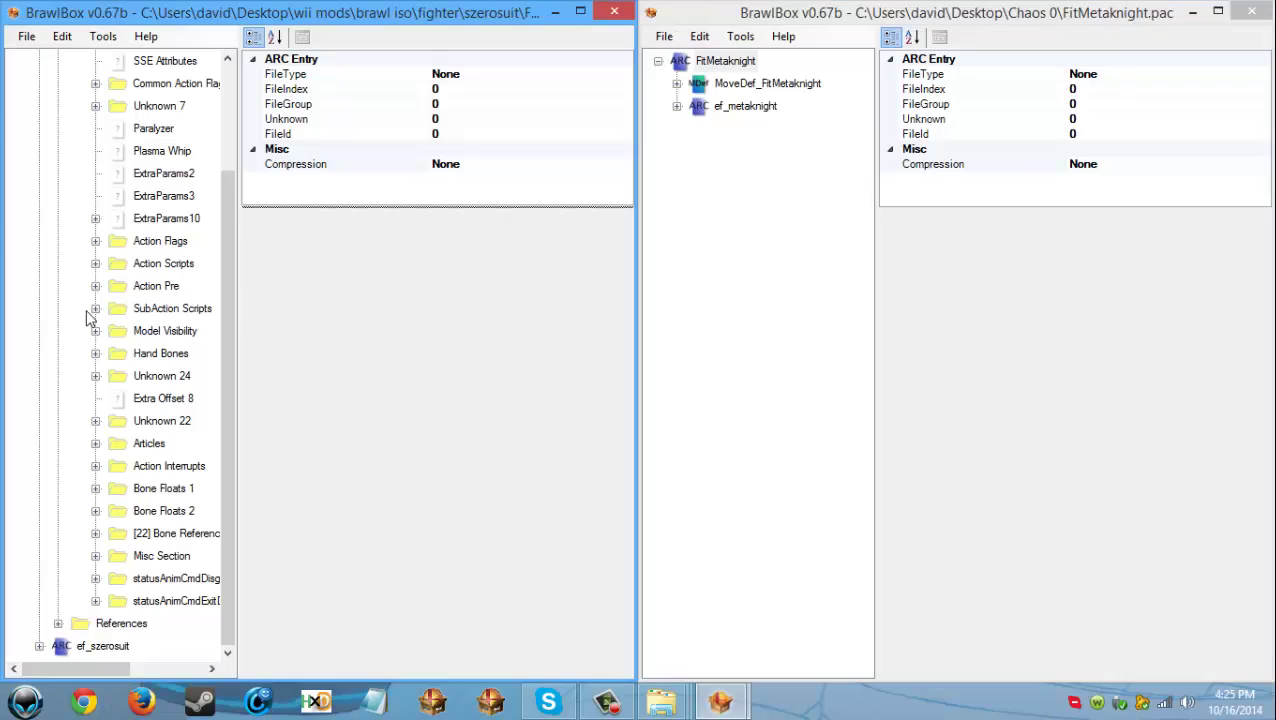
pyautogui.click(163, 331)
# Step: Expand MoveDef_FitMetaknight's Model Visibility down to the bone groups of the last two bone switches in Reference1
pyautogui.click(677, 83)
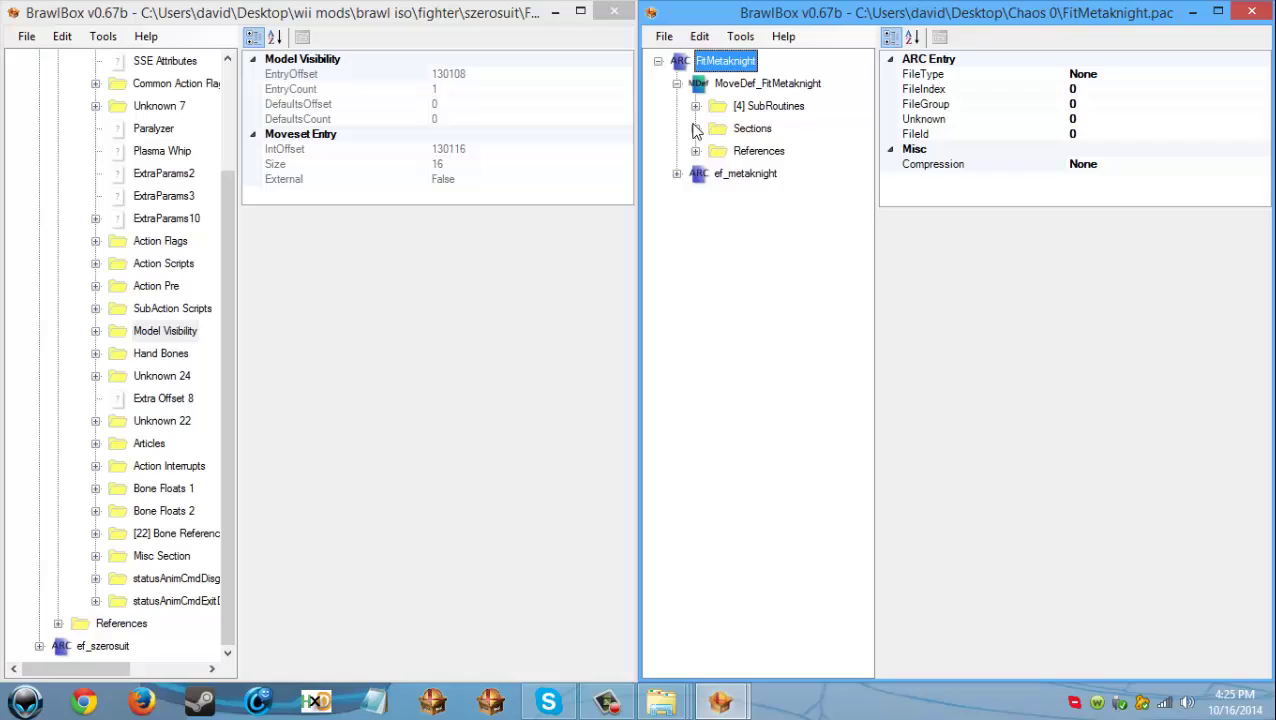
pyautogui.click(695, 128)
pyautogui.click(714, 151)
pyautogui.scroll(-1, 760, 262)
pyautogui.click(733, 263)
pyautogui.click(752, 286)
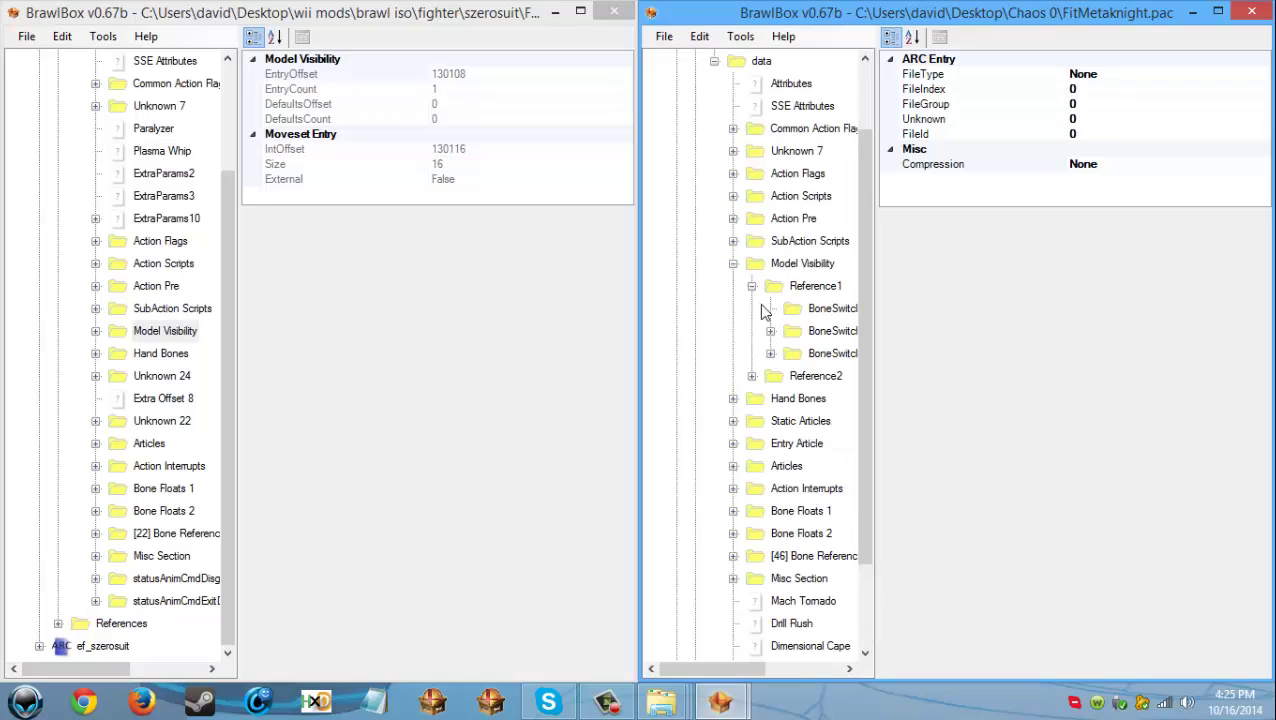
pyautogui.click(770, 353)
pyautogui.click(770, 331)
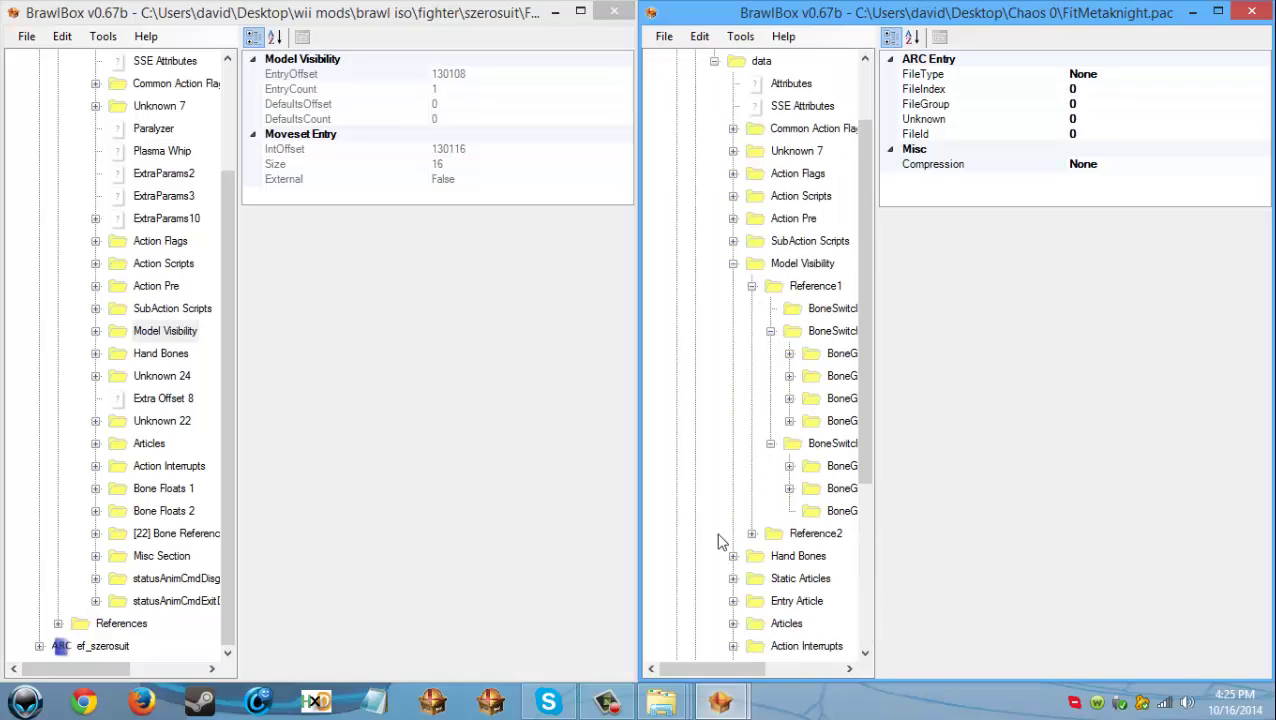
# Step: Look over the bone groups in FitMetaknight's Reference1, then collapse them and select Model Visibility
pyautogui.moveTo(710, 669); pyautogui.dragTo(752, 667)
pyautogui.click(692, 353)
pyautogui.click(692, 353)
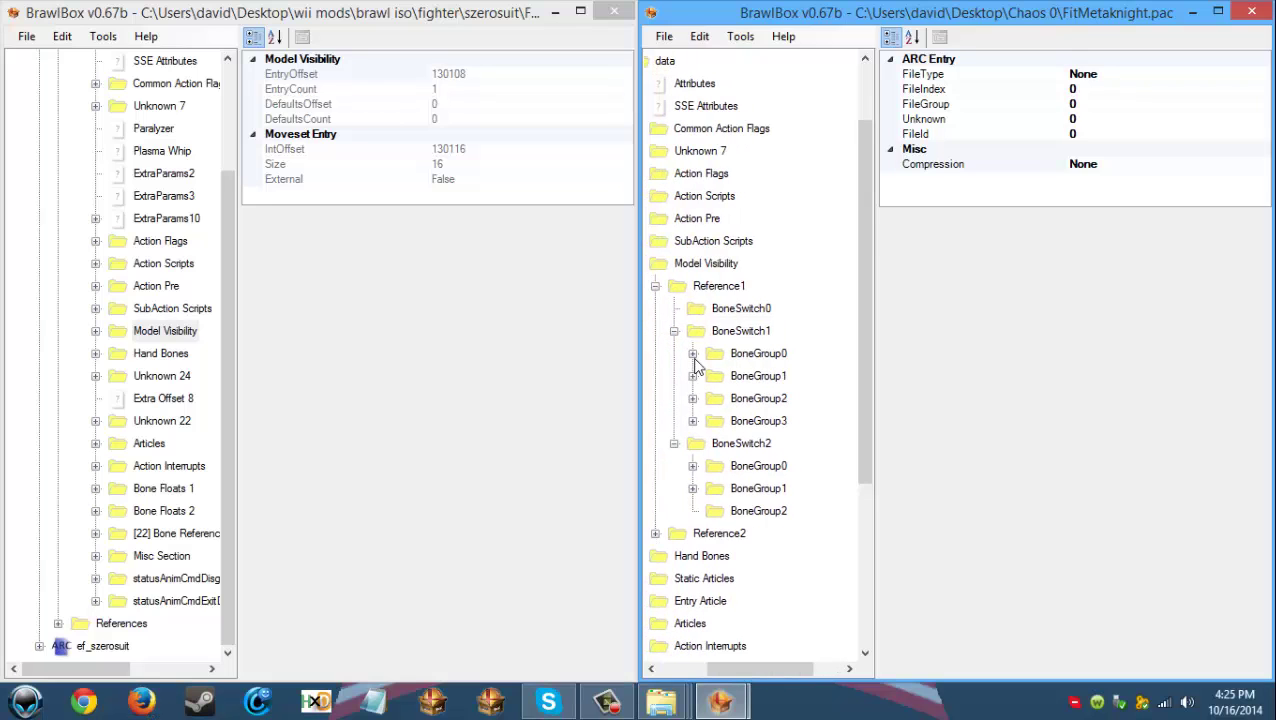
pyautogui.click(674, 331)
pyautogui.click(655, 286)
pyautogui.doubleClick(692, 265)
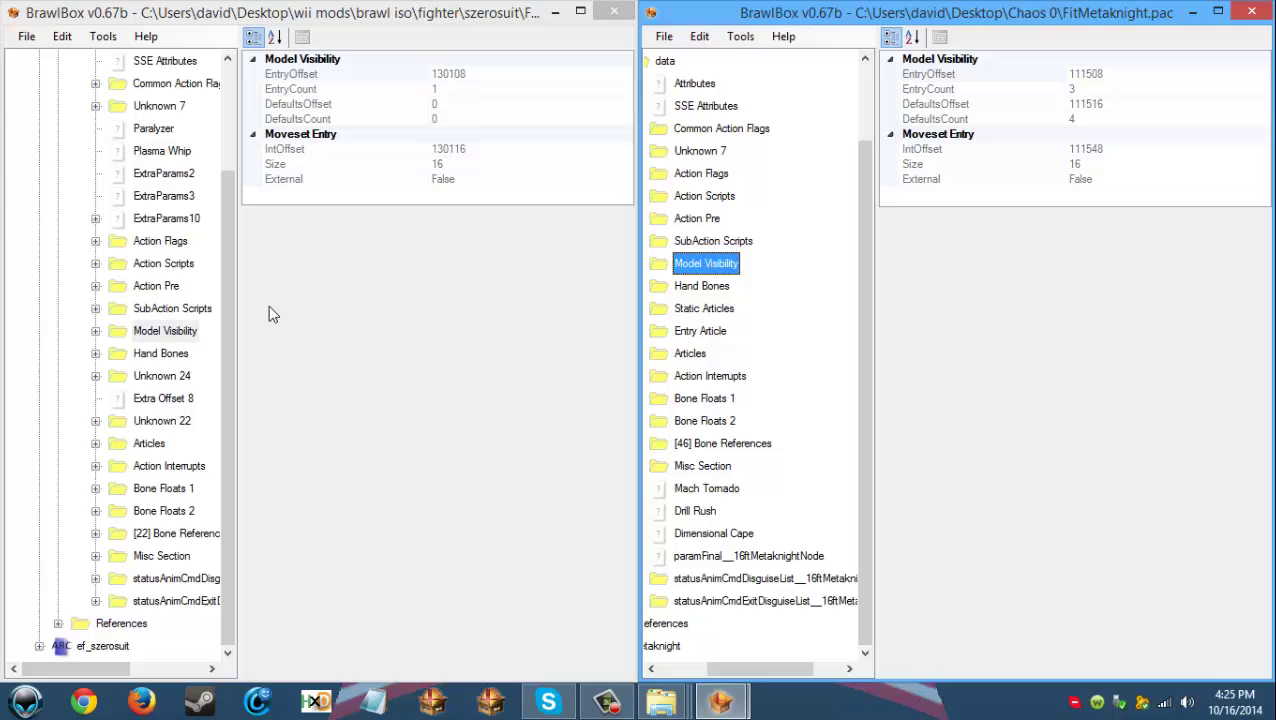
# Step: Expand FitSZerosuit's Model Visibility through Reference1 to its bone group and view the bone entry beside FitMetaknight's Model Visibility
pyautogui.click(95, 331)
pyautogui.click(114, 353)
pyautogui.click(133, 376)
pyautogui.click(198, 398)
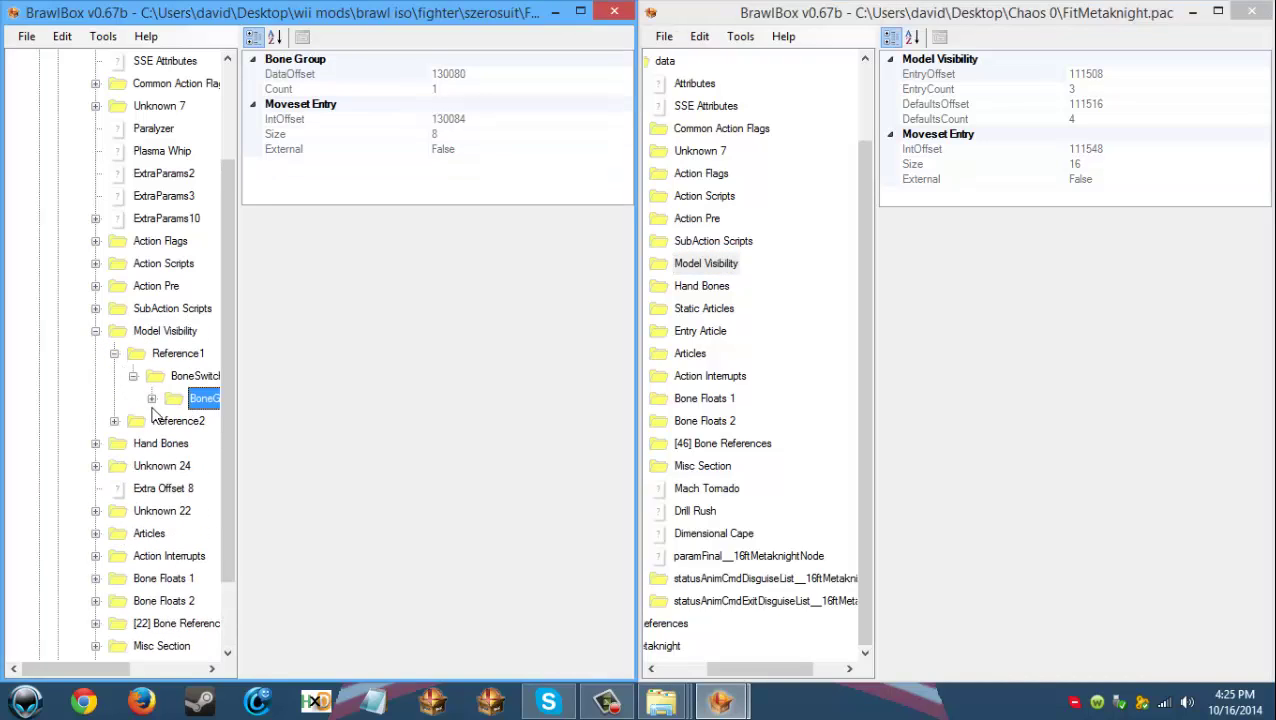
pyautogui.click(151, 398)
pyautogui.click(207, 443)
pyautogui.click(211, 420)
pyautogui.click(800, 402)
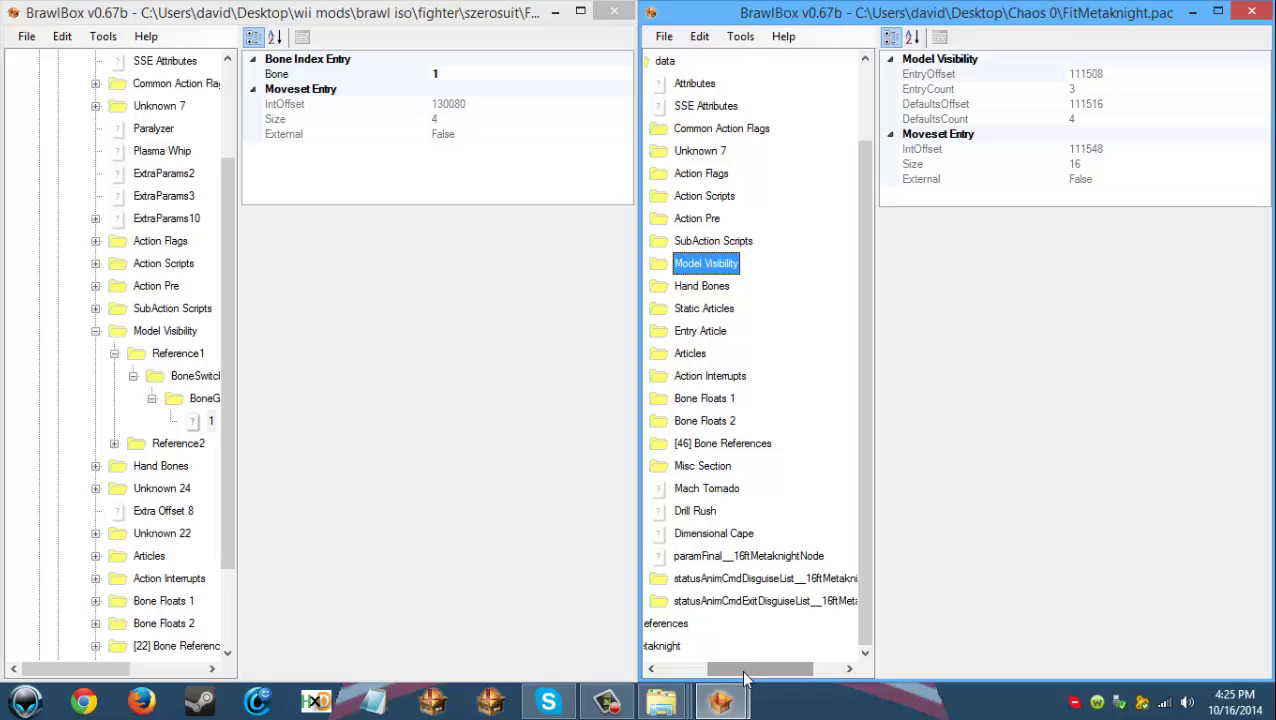
pyautogui.moveTo(745, 668); pyautogui.dragTo(719, 668)
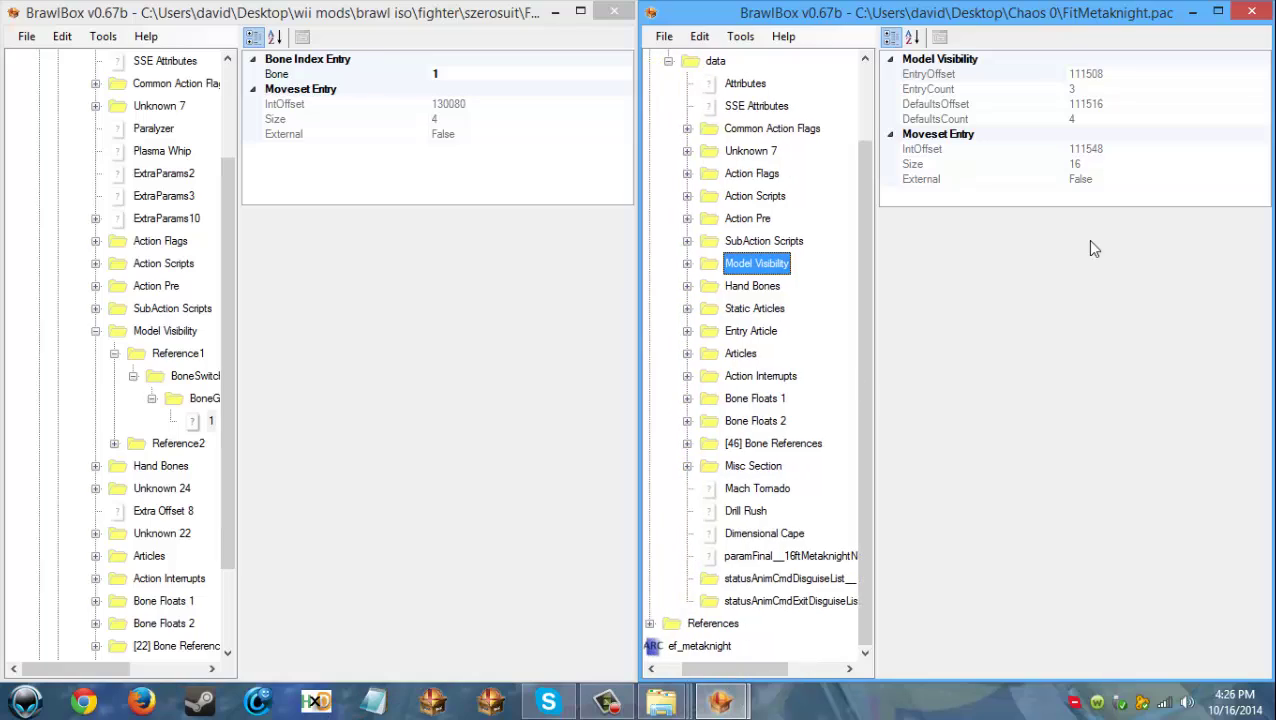
# Step: Open FitMetaknight00.pac from the Chaos 0 folder and preview the WaterChao model in its first ModelData[0]
pyautogui.moveTo(660, 700)
pyautogui.click(726, 605)
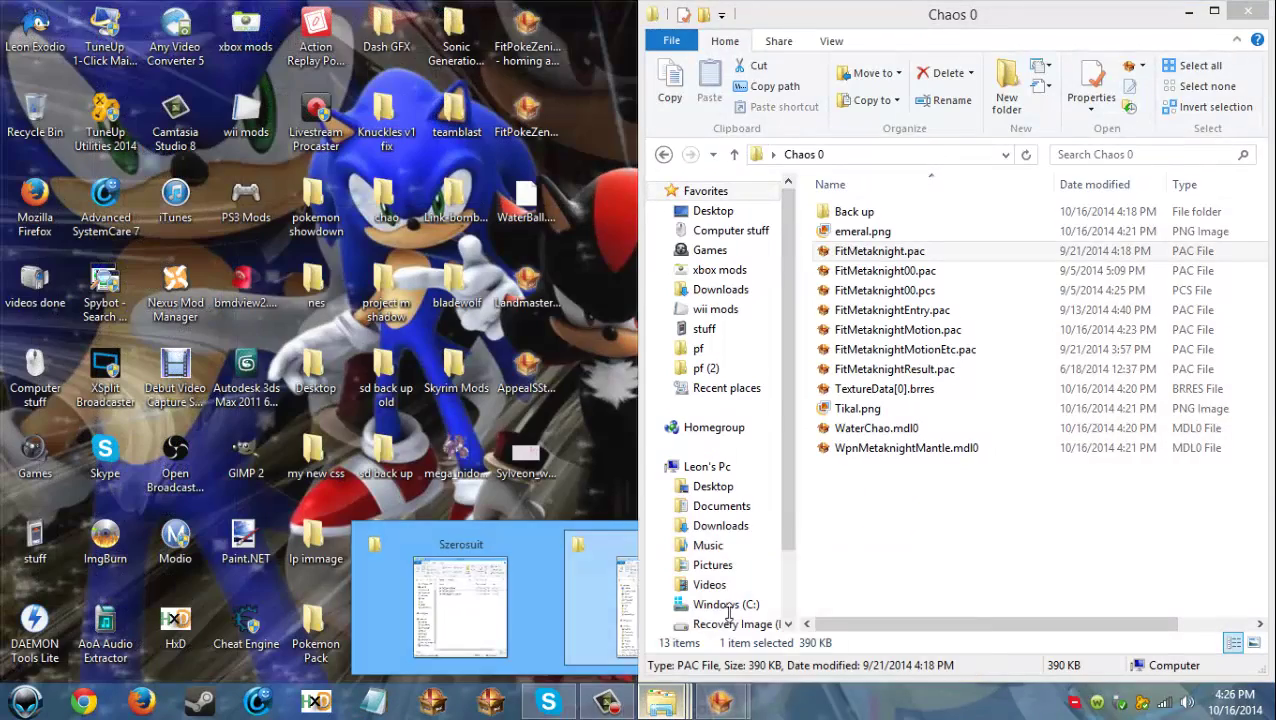
pyautogui.doubleClick(930, 272)
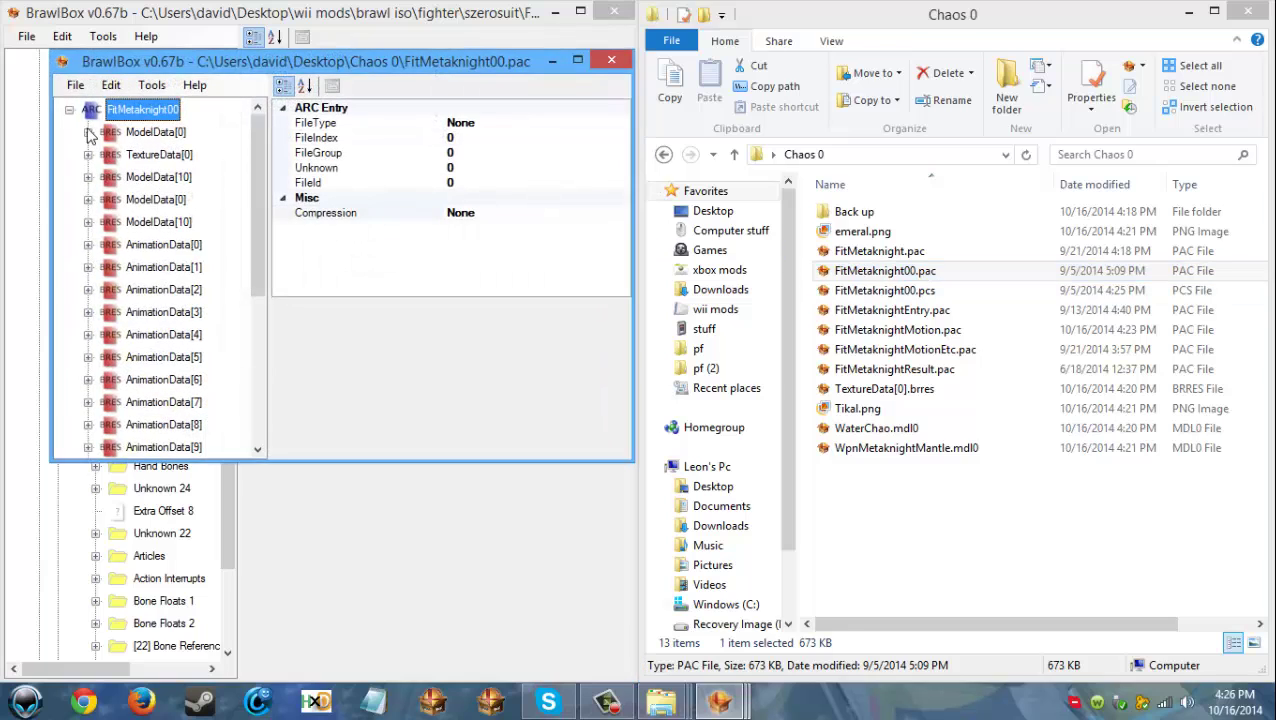
pyautogui.click(88, 132)
pyautogui.rightClick(175, 177)
pyautogui.click(200, 191)
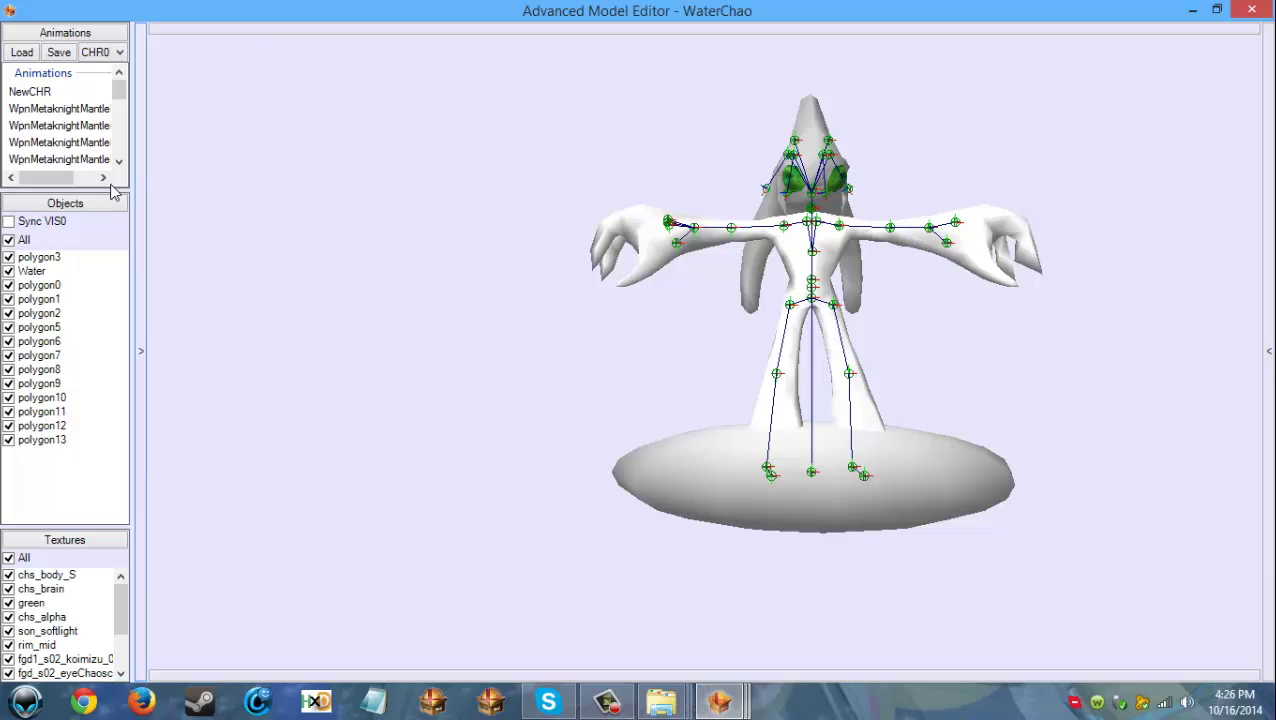
# Step: Check the index of the bone listed directly below TopN in WaterChao, then close the preview and FitMetaknight00.pac
pyautogui.click(146, 186)
pyautogui.click(184, 65)
pyautogui.rightClick(186, 64)
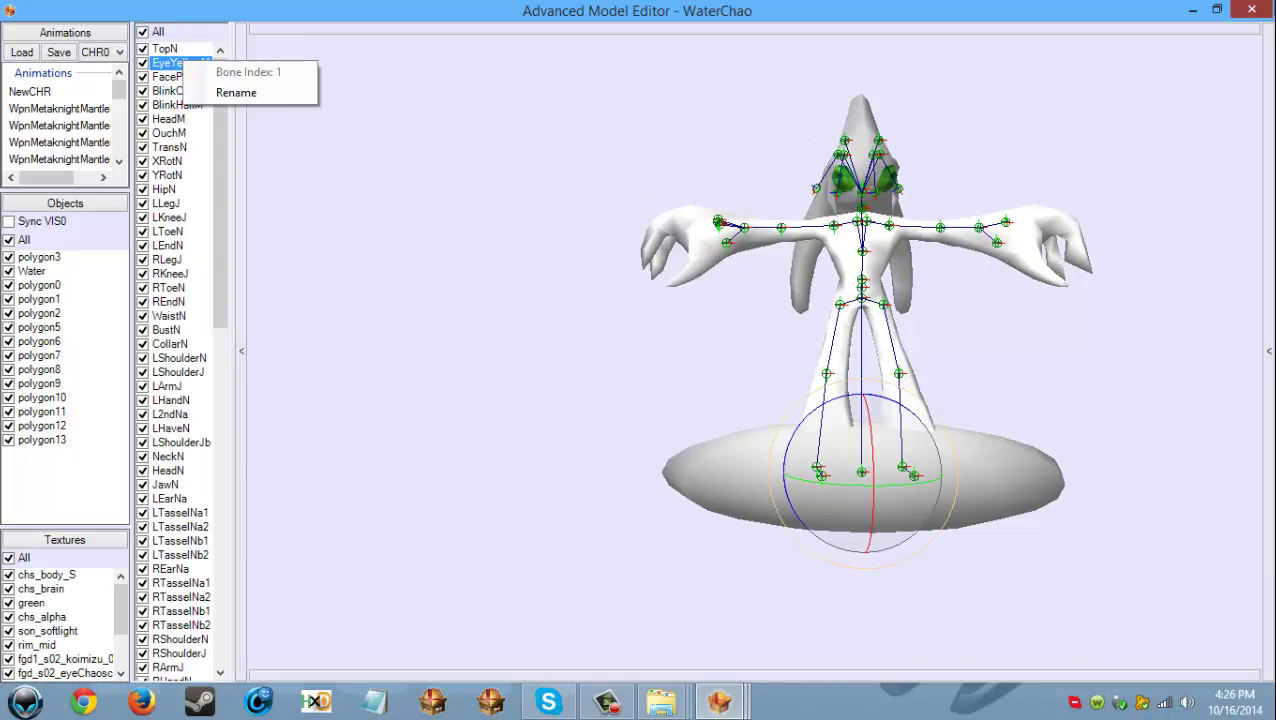
pyautogui.click(1250, 9)
pyautogui.click(611, 60)
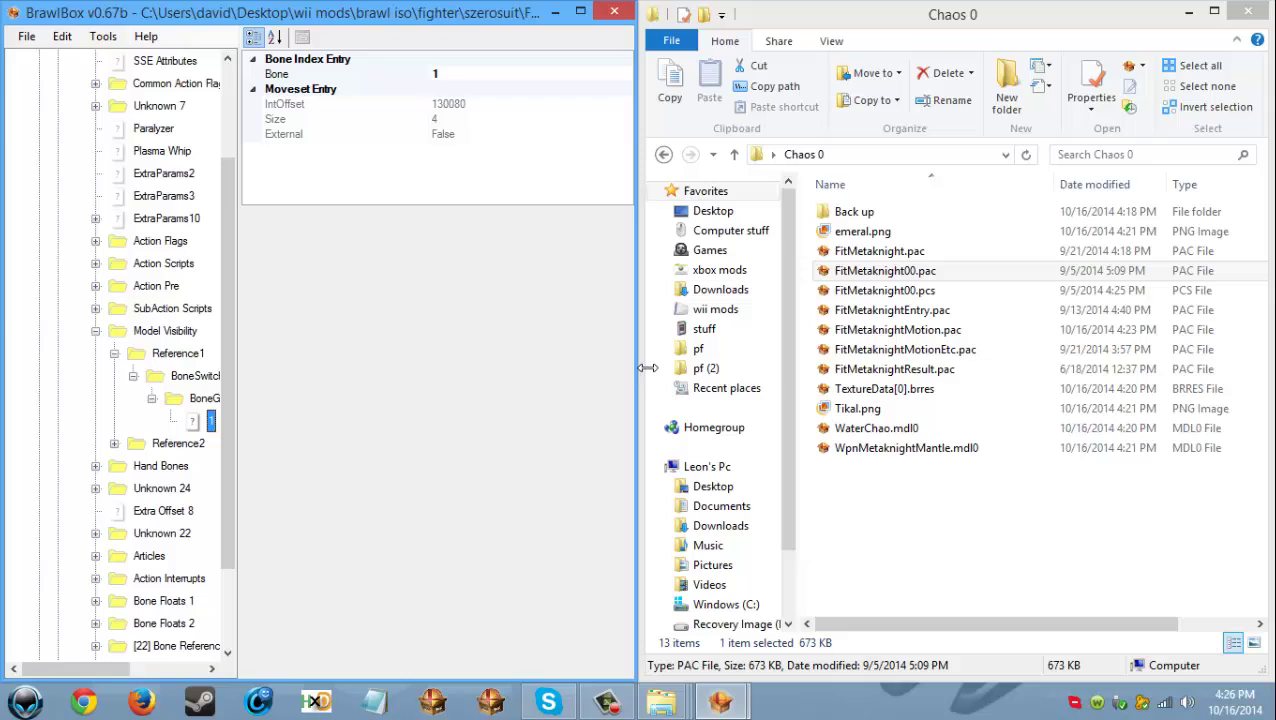
# Step: Widen the FitSZerosuit window, look through Reference1 and Reference2, then collapse Model Visibility
pyautogui.moveTo(637, 364); pyautogui.dragTo(828, 360)
pyautogui.click(114, 353)
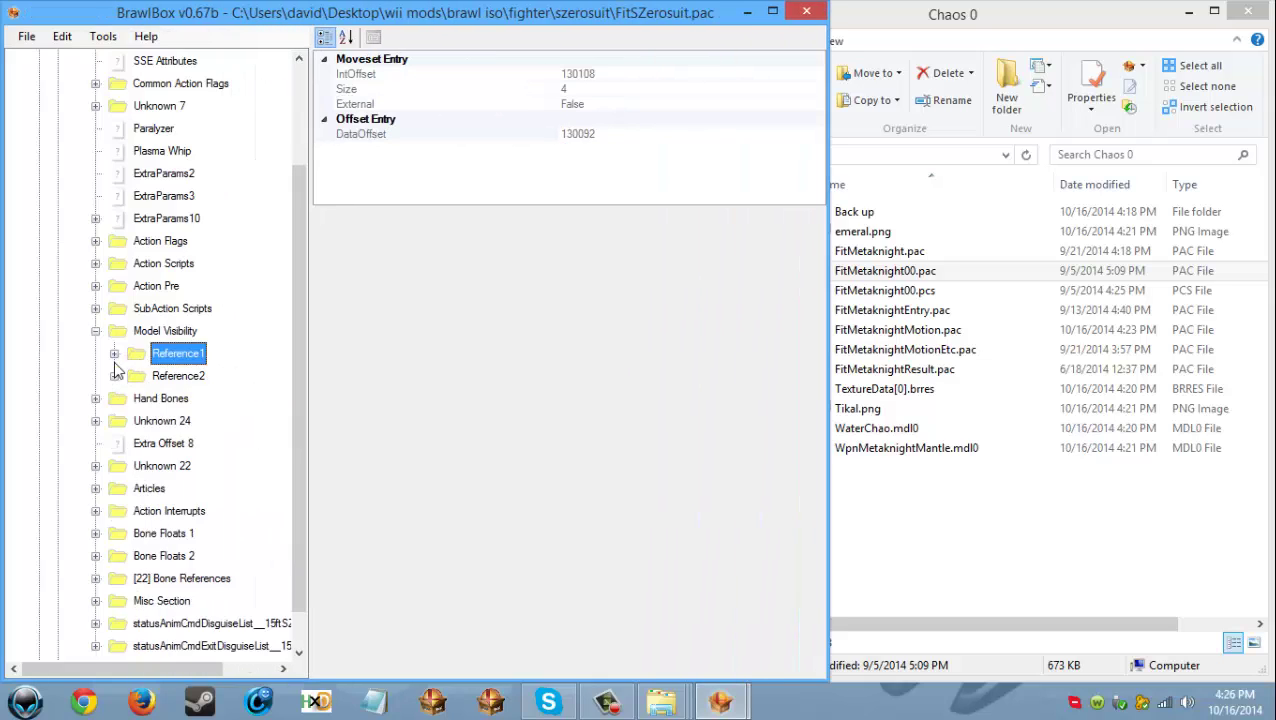
pyautogui.click(114, 375)
pyautogui.click(114, 353)
pyautogui.click(114, 353)
pyautogui.click(114, 376)
pyautogui.click(95, 331)
# Step: Show the Hand Bones properties of FitSZerosuit and FitMetaknight together for comparison
pyautogui.click(140, 354)
pyautogui.click(1011, 505)
pyautogui.click(709, 706)
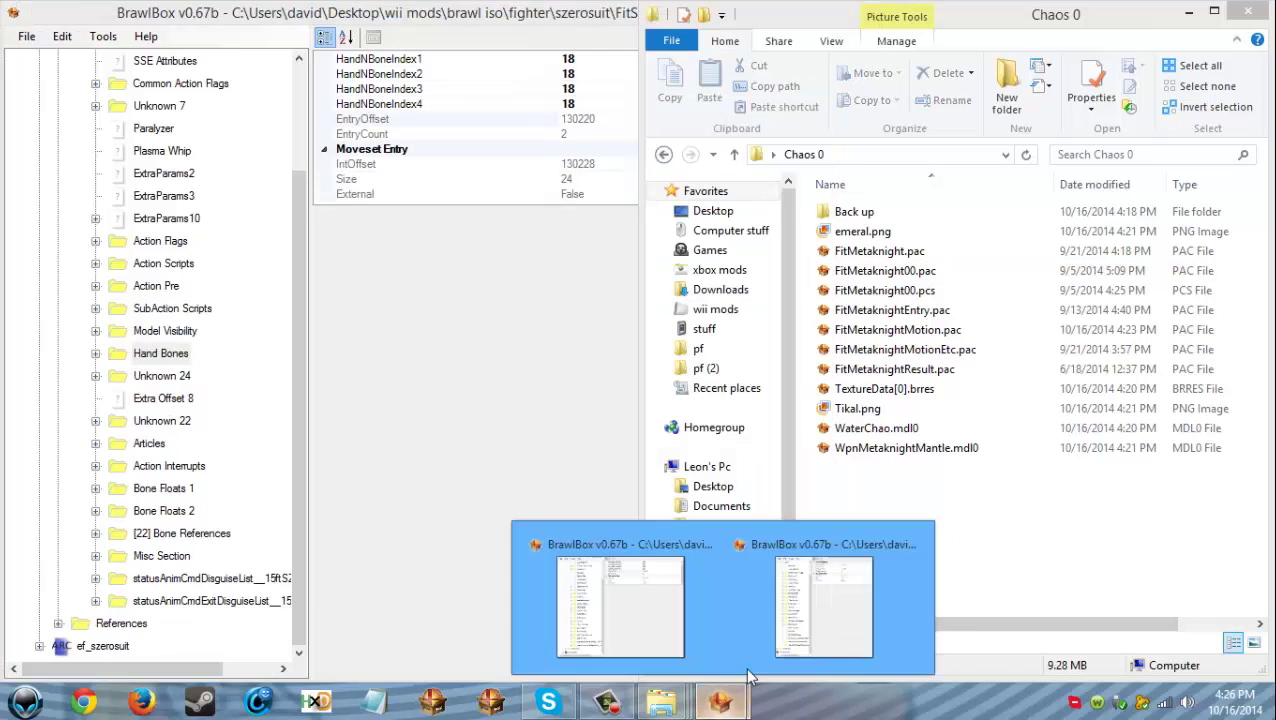
pyautogui.click(880, 580)
pyautogui.click(760, 287)
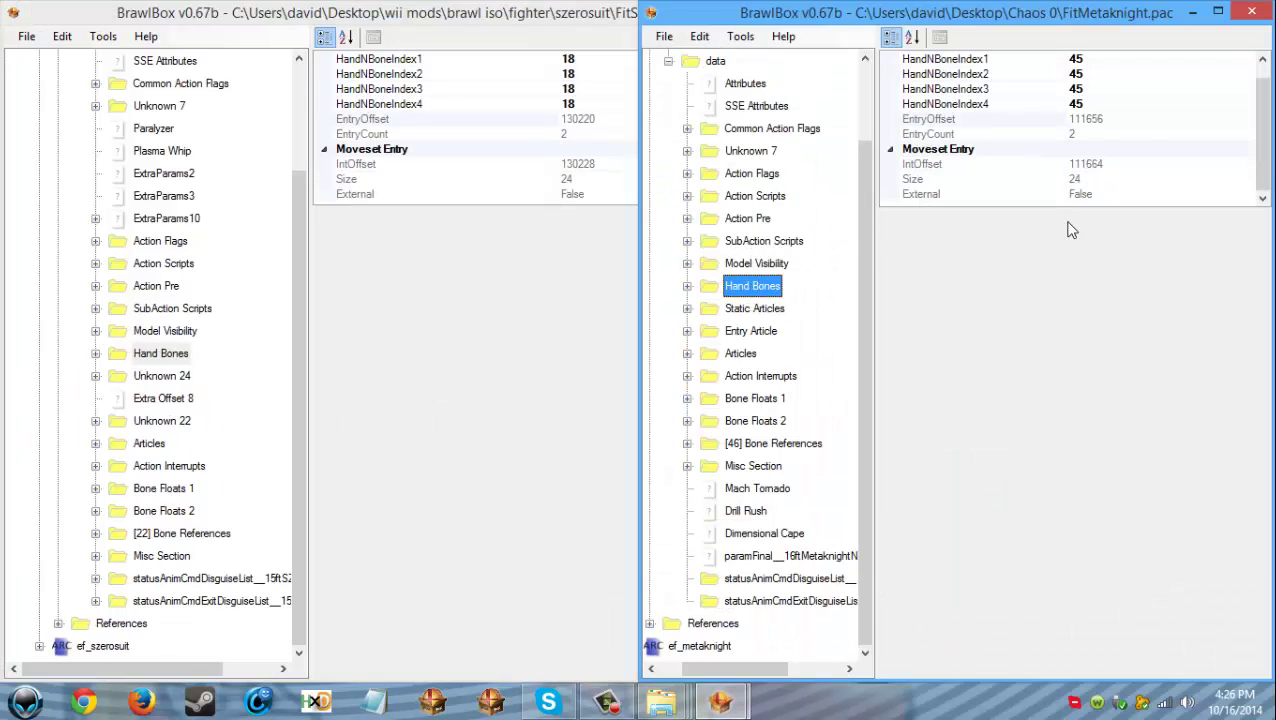
# Step: Enlarge both property grids and set HandNBoneIndex1 through HandNBoneIndex4 to 45 in FitSZerosuit's Hand Bones
pyautogui.moveTo(1210, 222); pyautogui.dragTo(1210, 250)
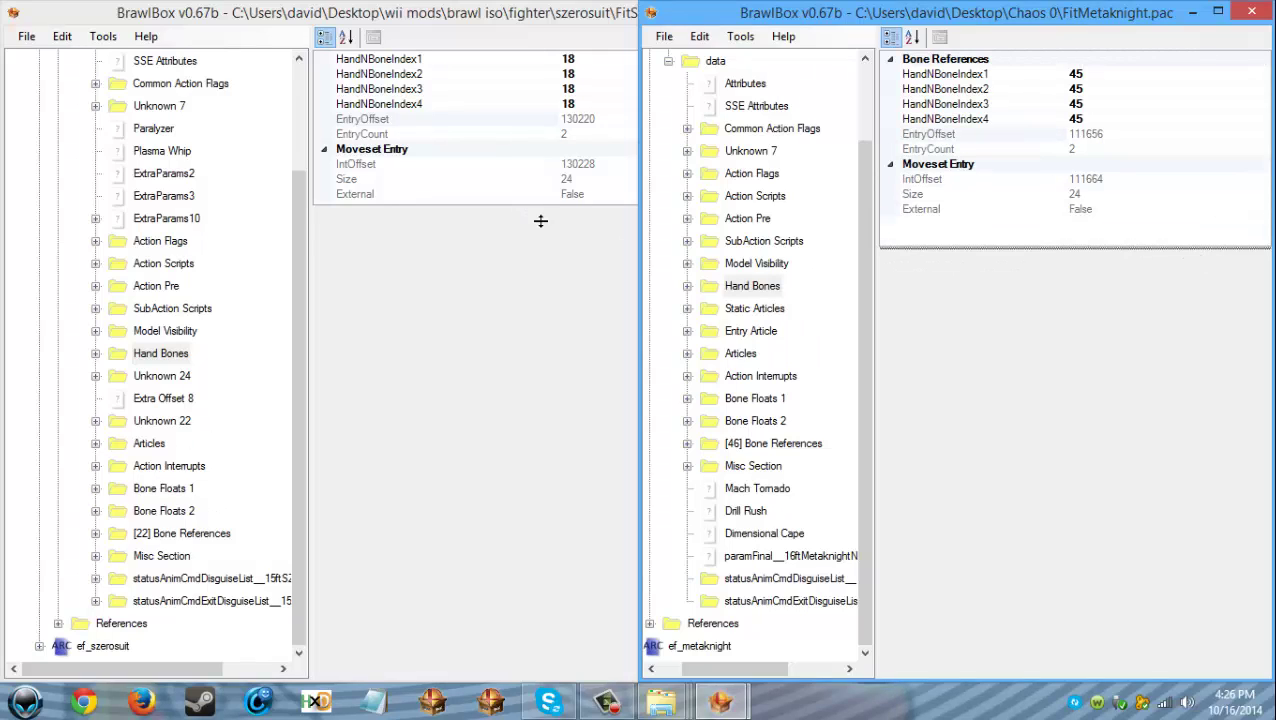
pyautogui.moveTo(533, 208); pyautogui.dragTo(537, 244)
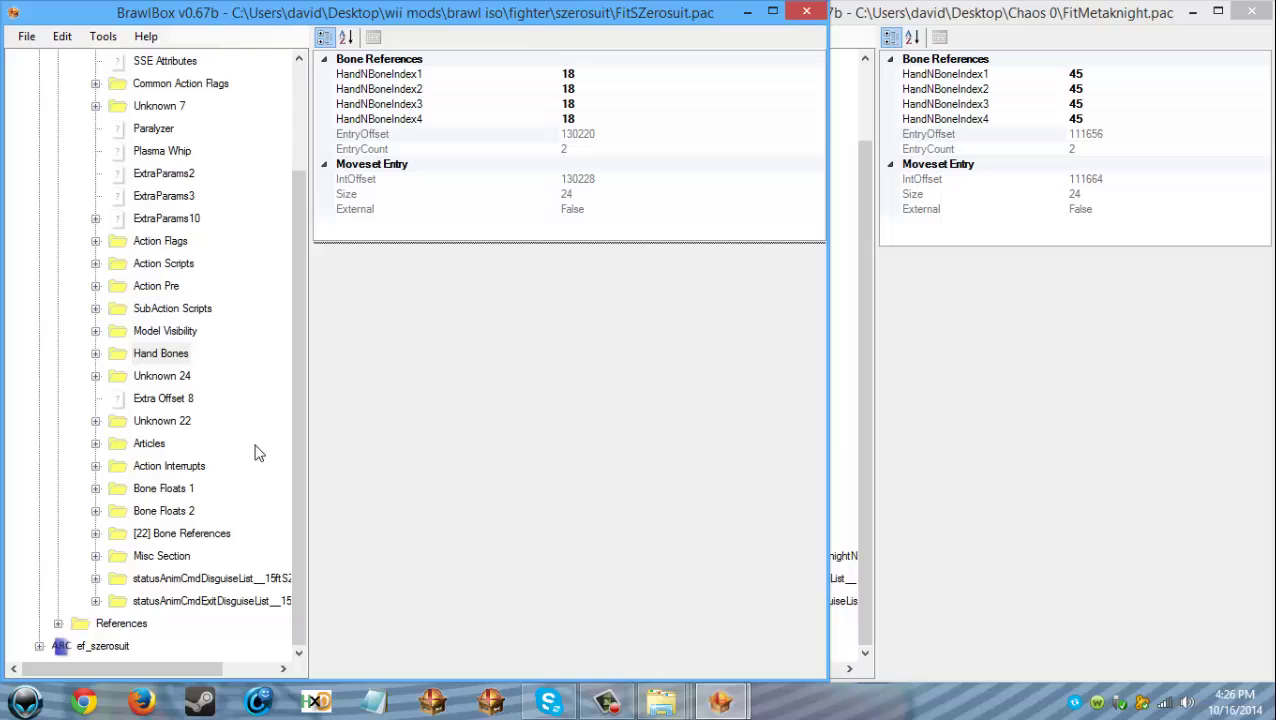
pyautogui.click(569, 76)
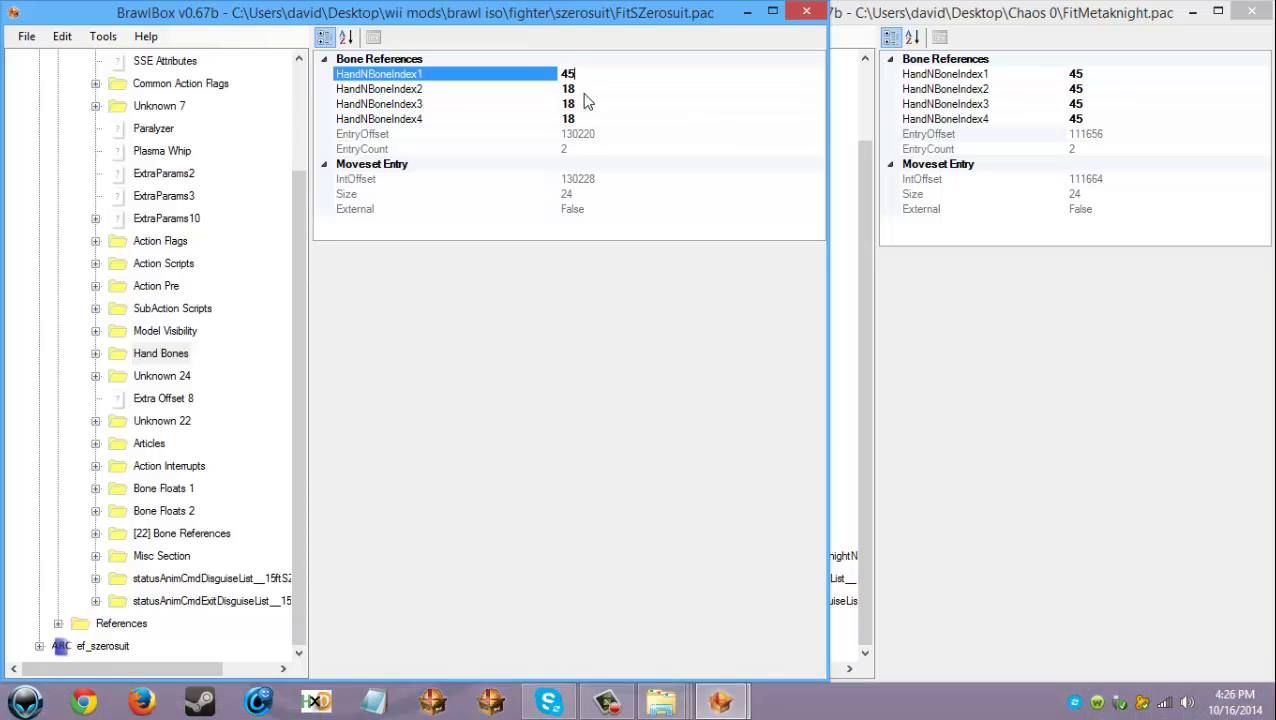
pyautogui.click(593, 94)
pyautogui.write('45')
pyautogui.click(585, 105)
pyautogui.write('45')
pyautogui.click(575, 124)
pyautogui.write('45')
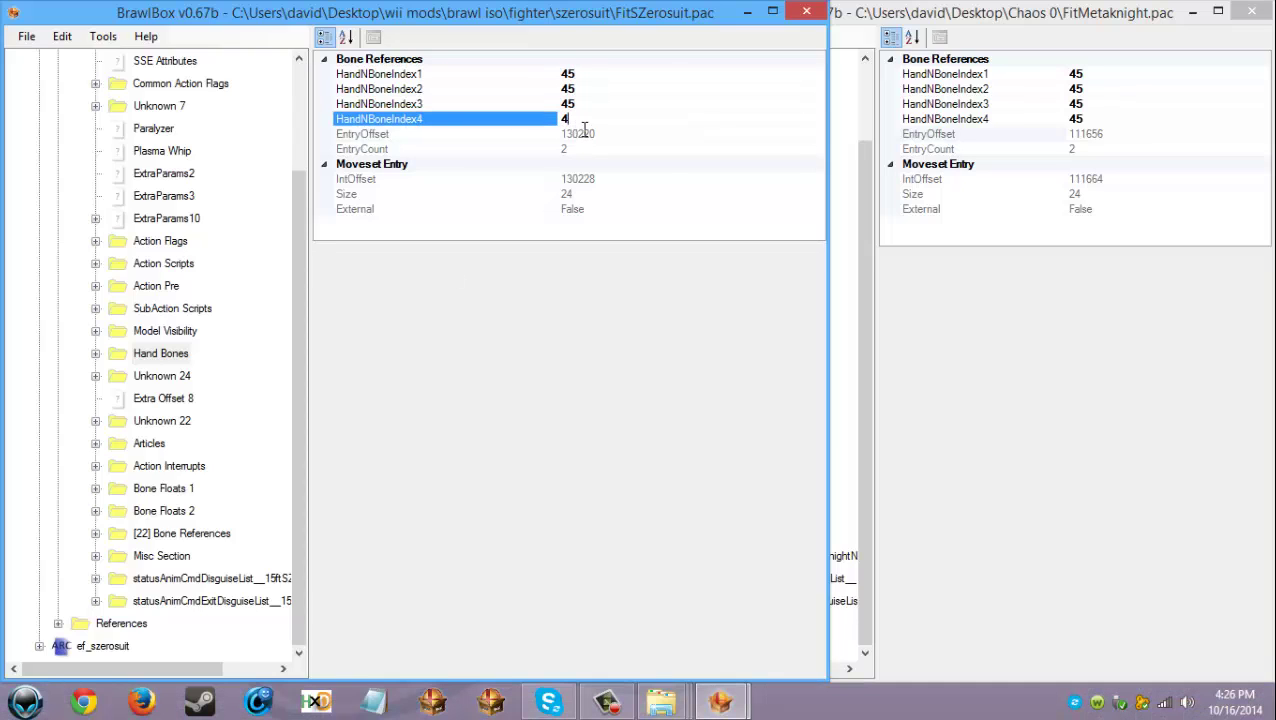
# Step: Match FitSZerosuit's two Hand Bones entries to FitMetaknight's by setting the first to 49 and the second to 45, then collapse Hand Bones
pyautogui.click(925, 404)
pyautogui.click(687, 287)
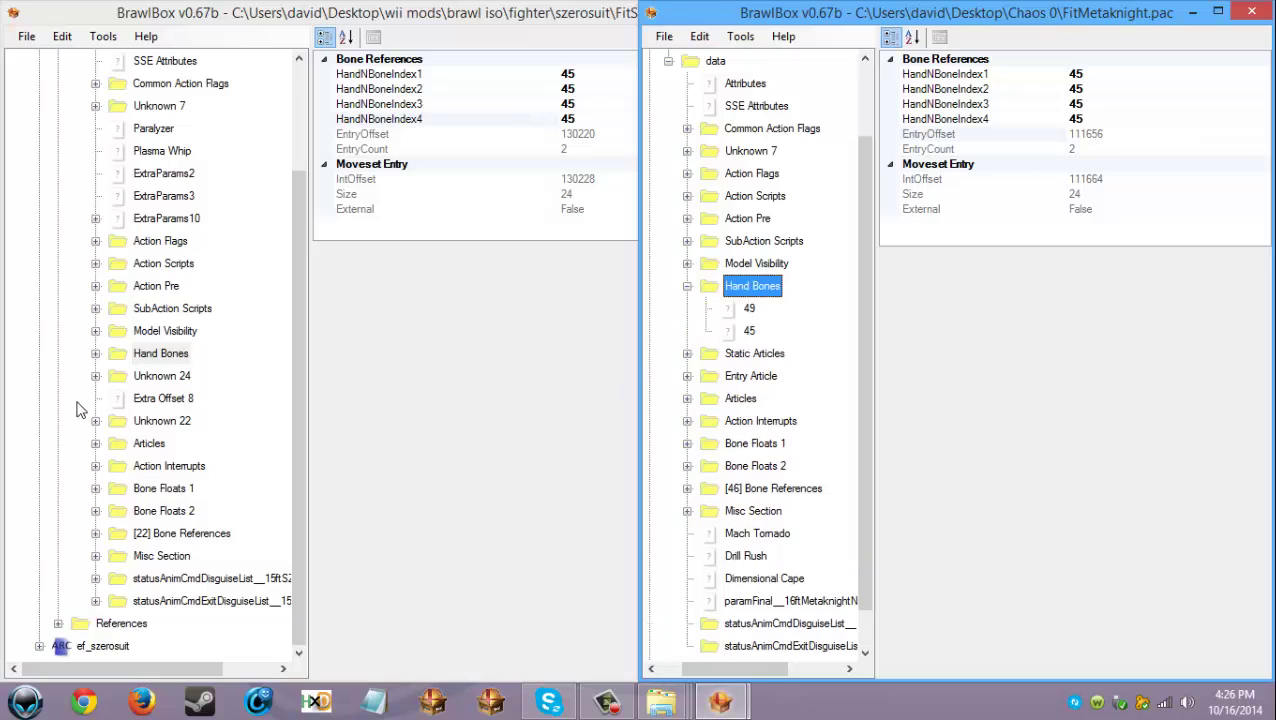
pyautogui.click(95, 353)
pyautogui.click(157, 398)
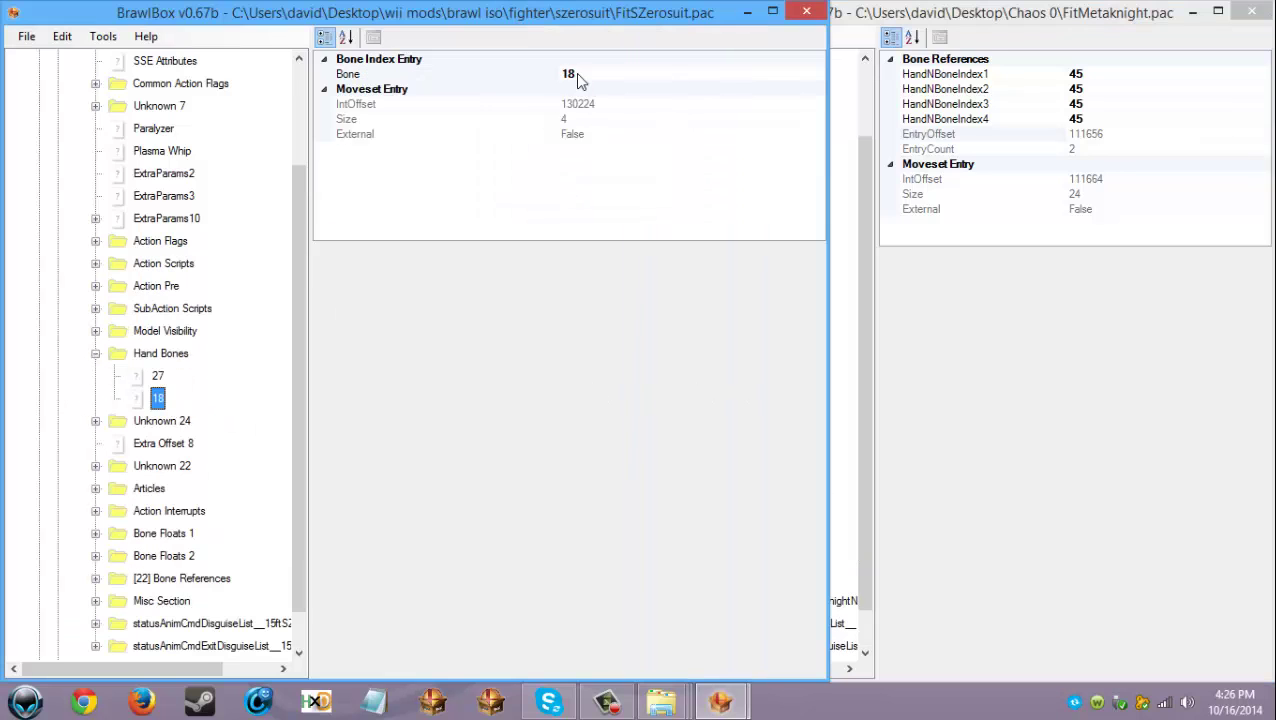
pyautogui.click(577, 76)
pyautogui.write('45')
pyautogui.click(158, 376)
pyautogui.click(588, 77)
pyautogui.write('45')
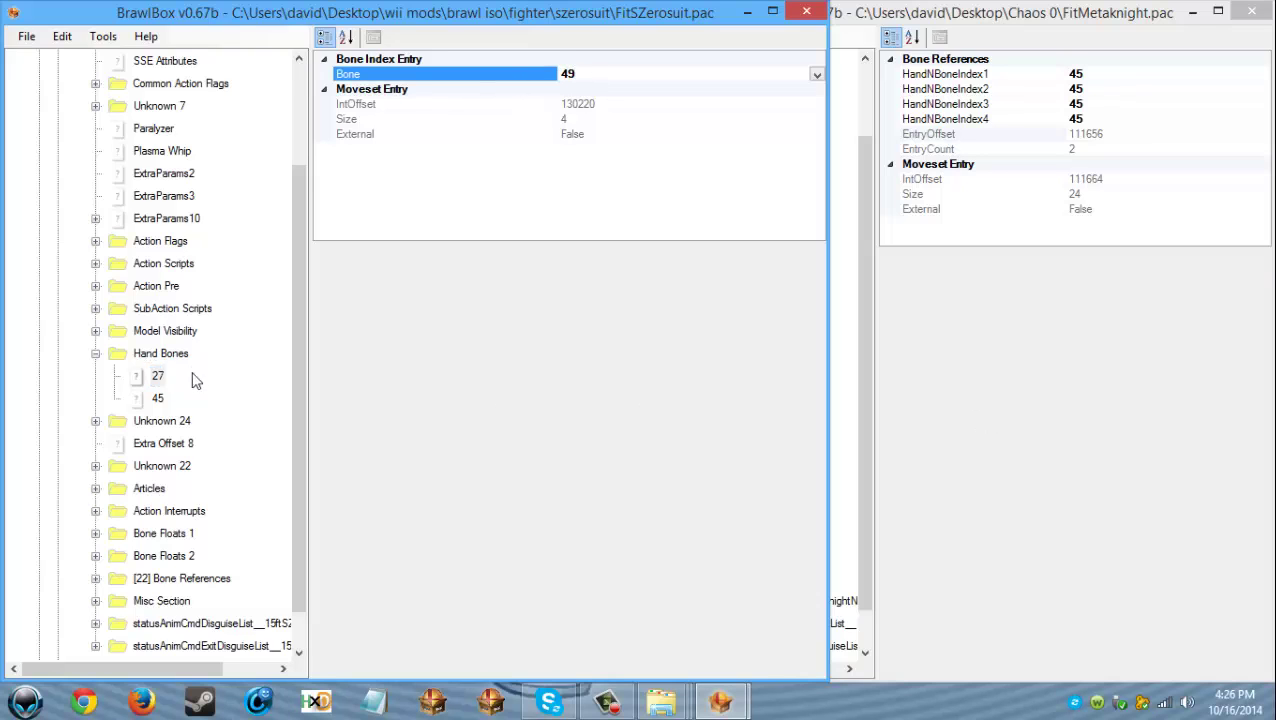
pyautogui.click(126, 357)
pyautogui.click(95, 353)
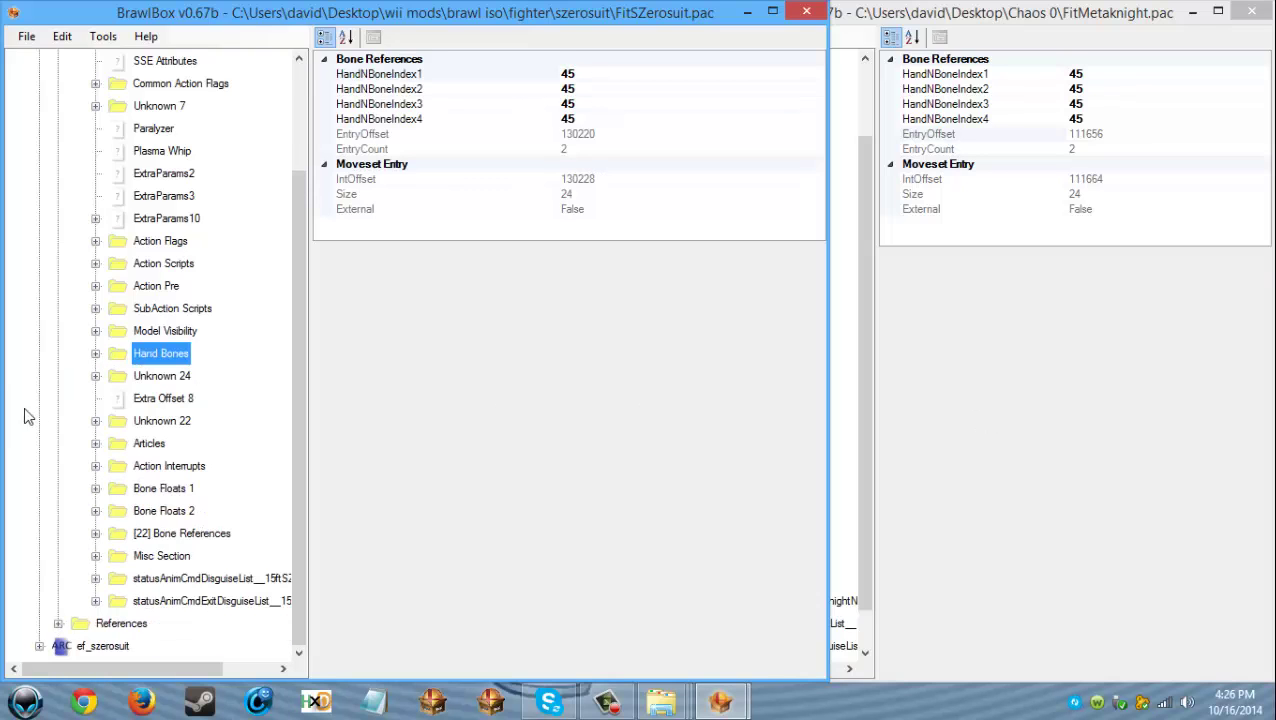
# Step: Expand Articles in both files and compare the properties of FitSZerosuit's Article0 with FitMetaknight's Article0
pyautogui.doubleClick(140, 444)
pyautogui.click(912, 529)
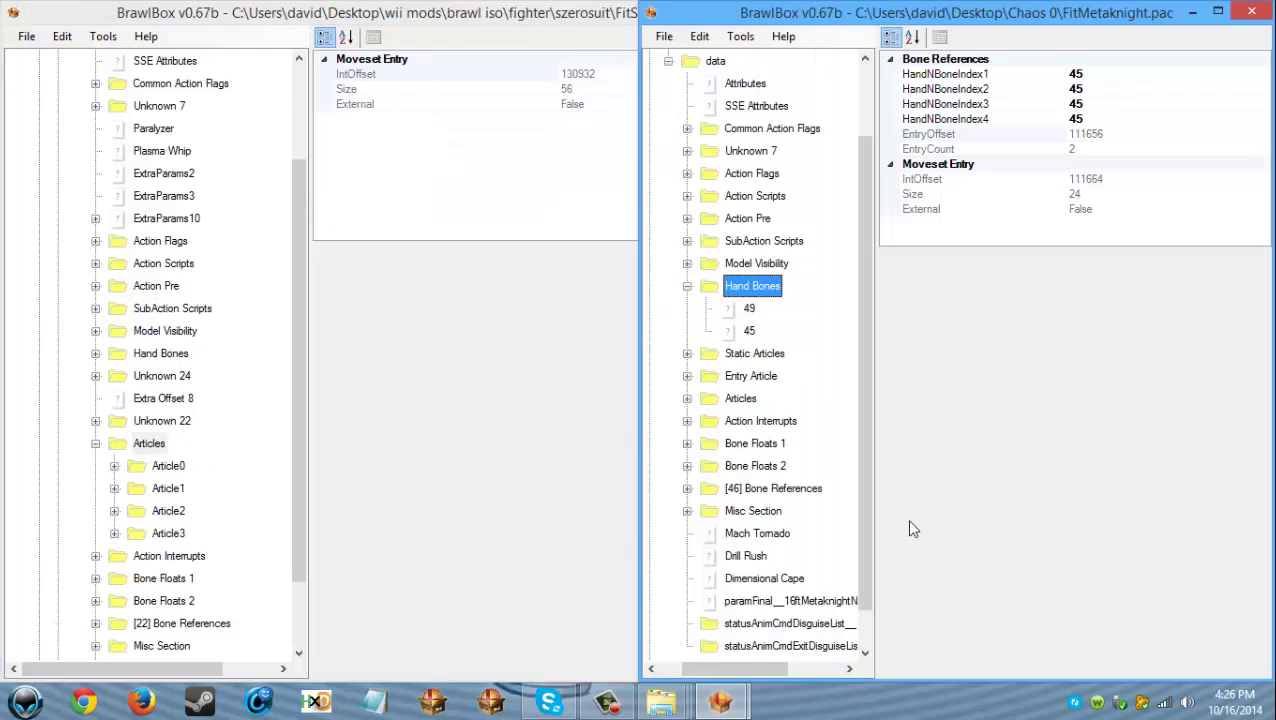
pyautogui.click(687, 286)
pyautogui.click(688, 352)
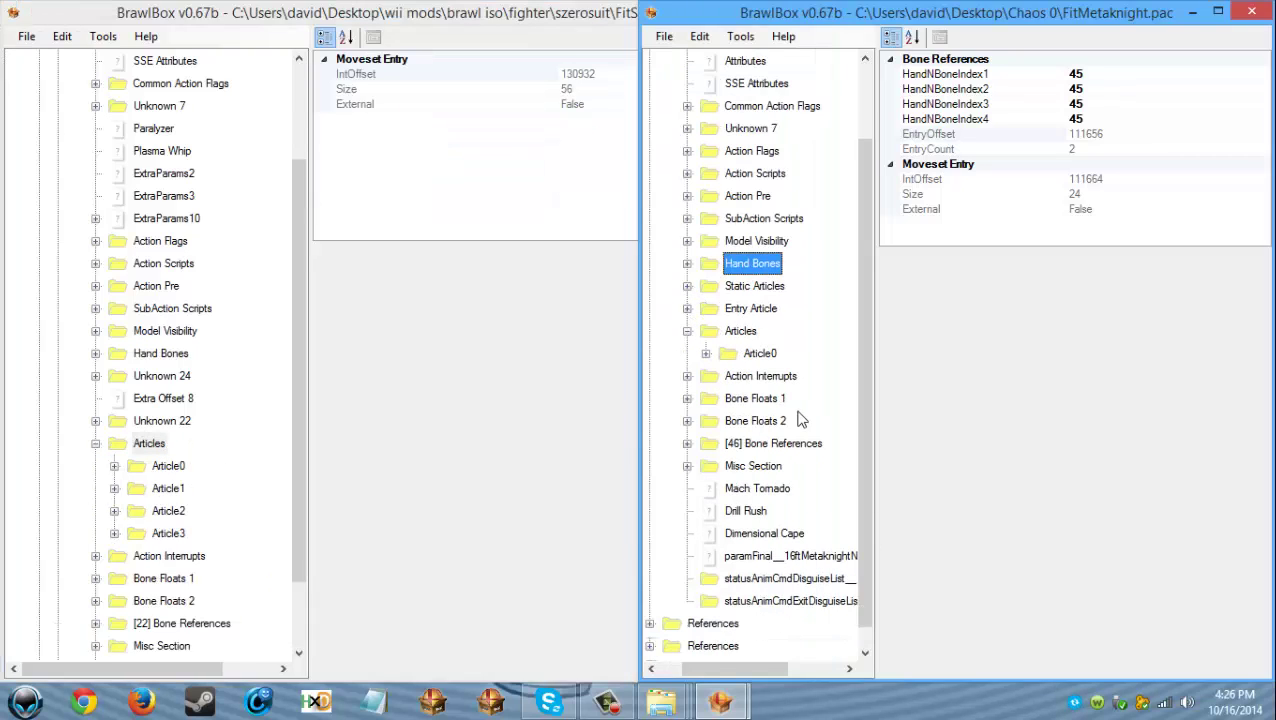
pyautogui.click(758, 353)
pyautogui.click(1103, 120)
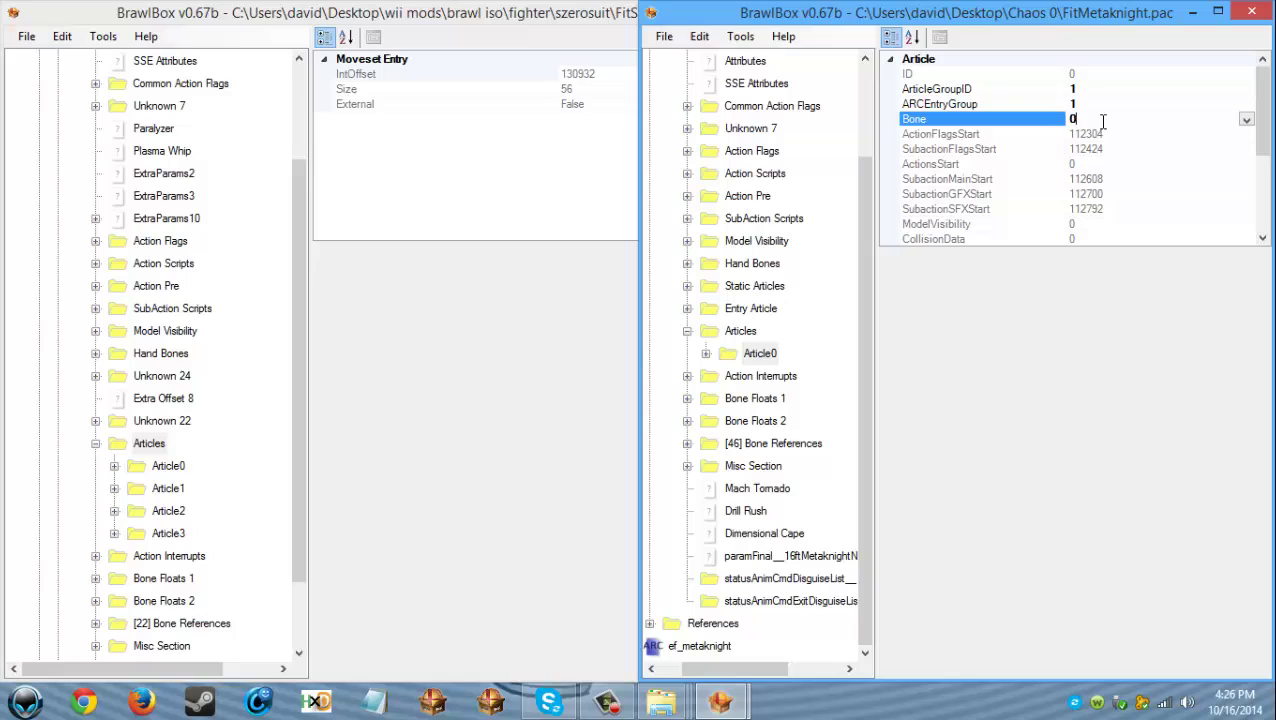
pyautogui.click(114, 467)
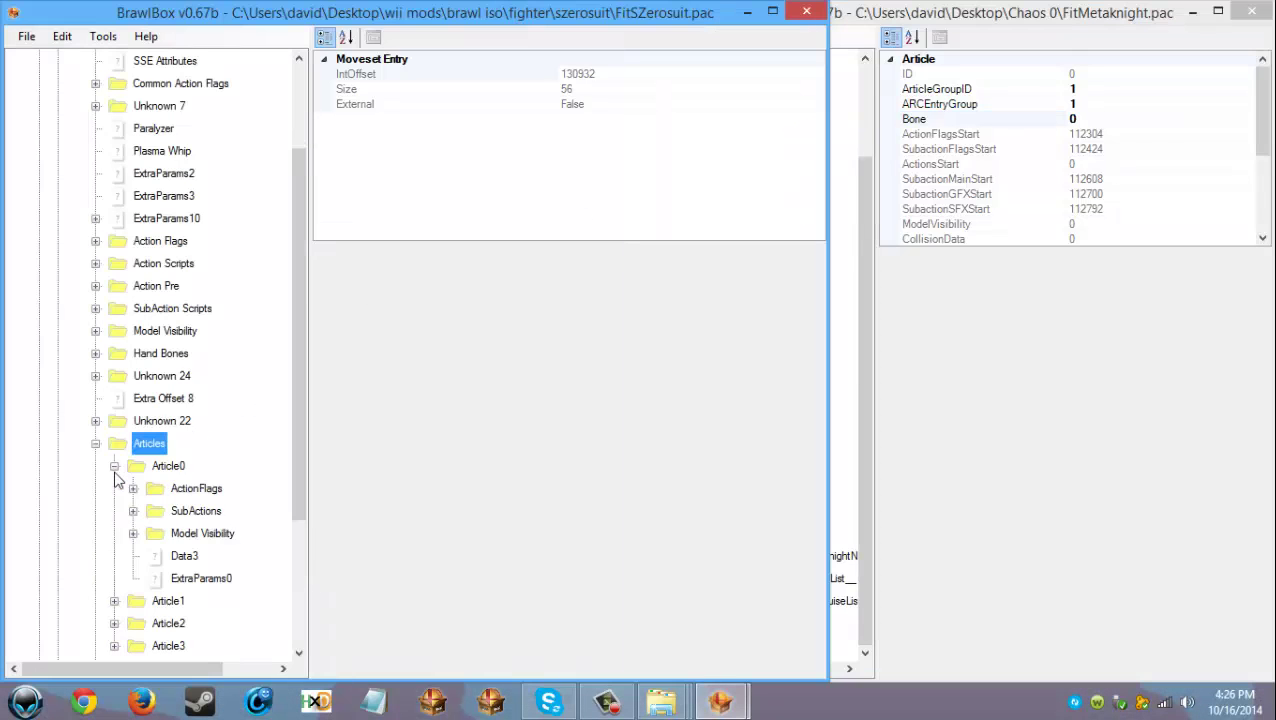
pyautogui.click(168, 466)
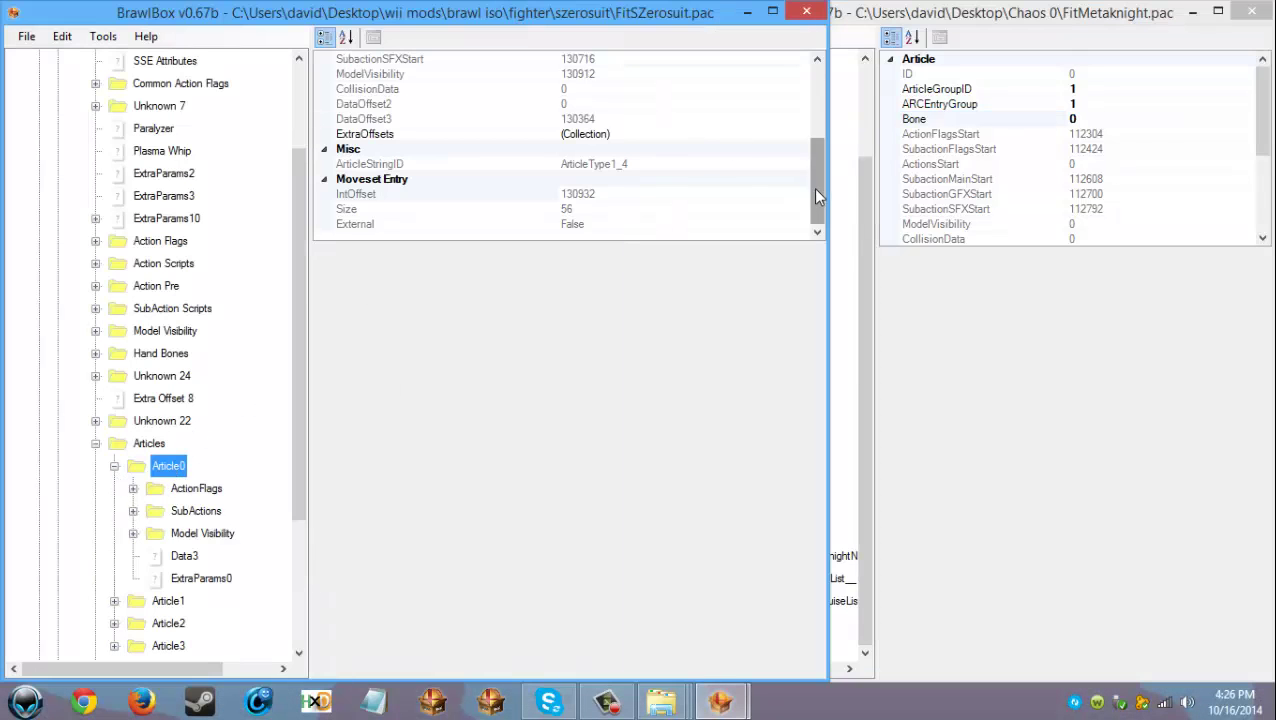
pyautogui.moveTo(815, 195); pyautogui.dragTo(813, 114)
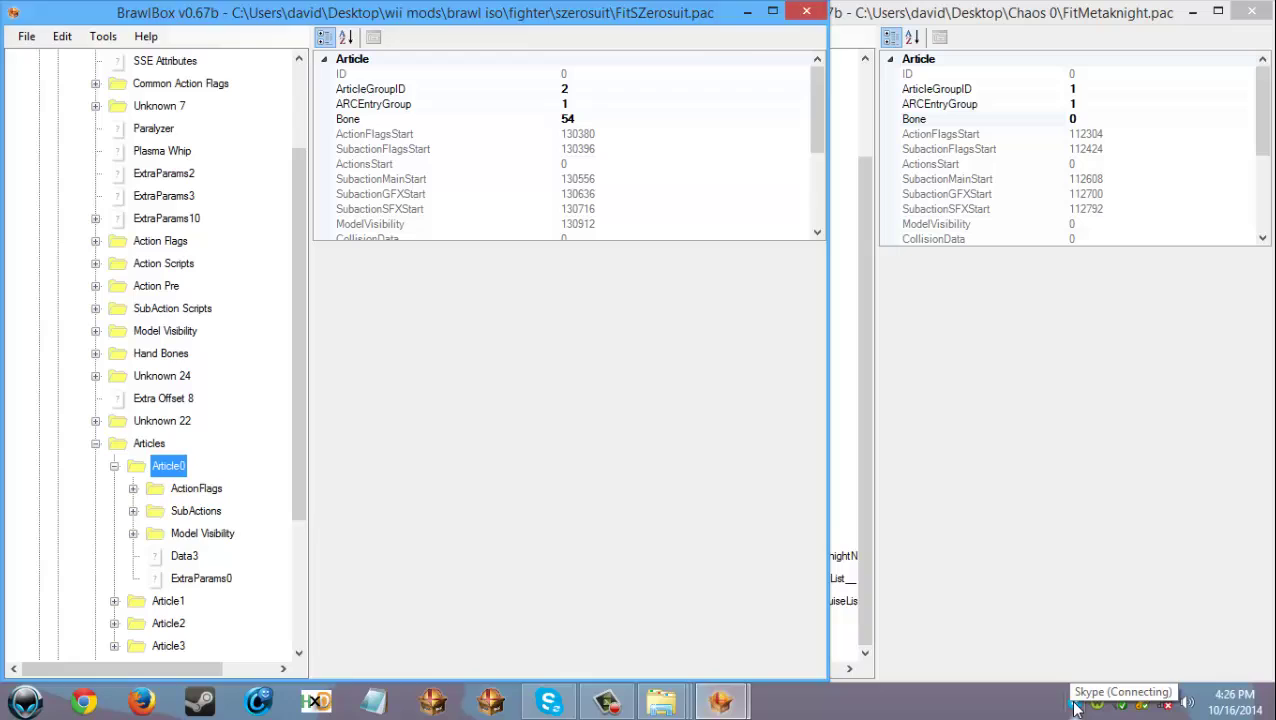
# Step: Quit Skype while it is still trying to connect
pyautogui.rightClick(1073, 706)
pyautogui.click(1117, 686)
pyautogui.click(210, 424)
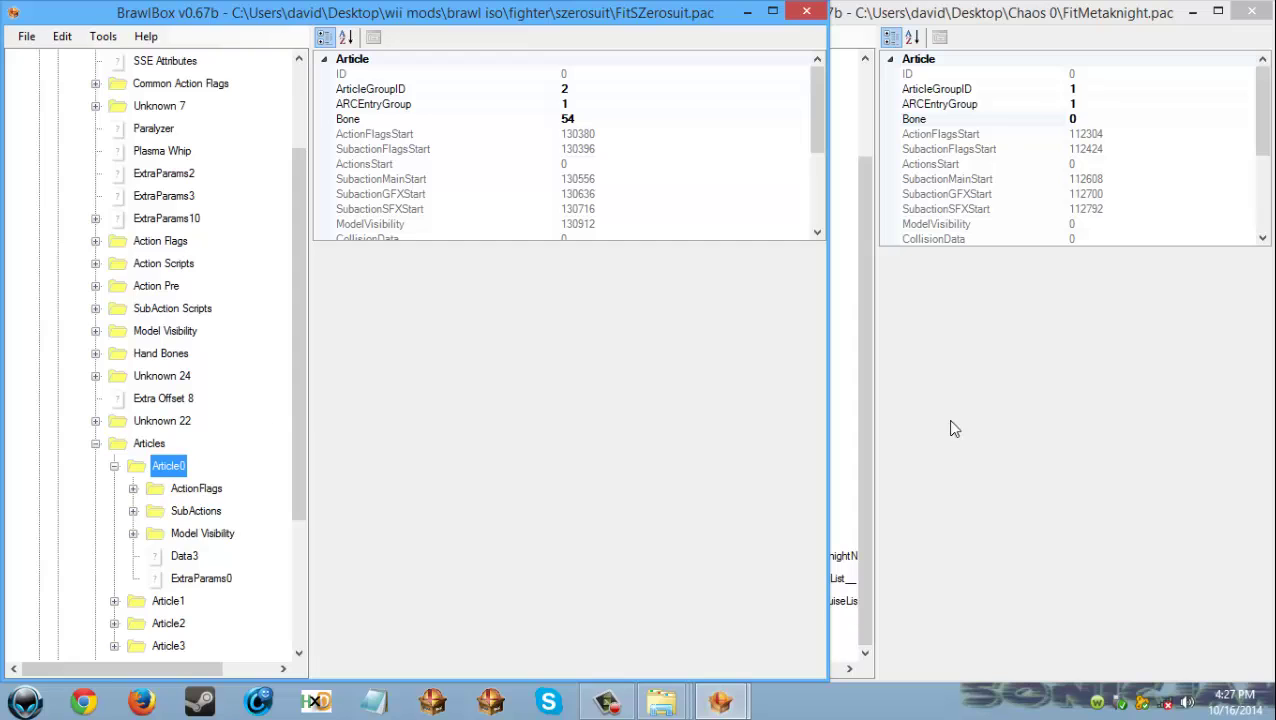
# Step: Open FitMetaknight00.pac from the Chaos 0 folder, check the TransN bone's index in WaterChao, and close the file
pyautogui.click(567, 118)
pyautogui.click(905, 397)
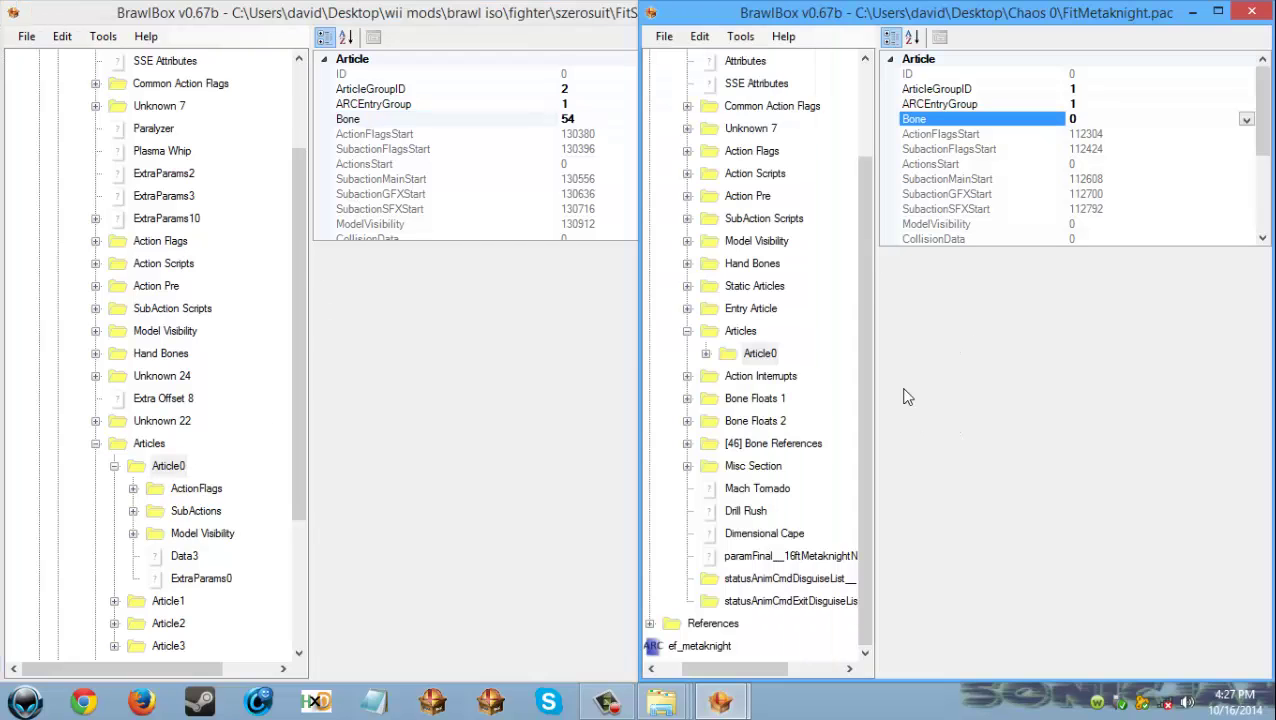
pyautogui.moveTo(660, 702)
pyautogui.click(680, 613)
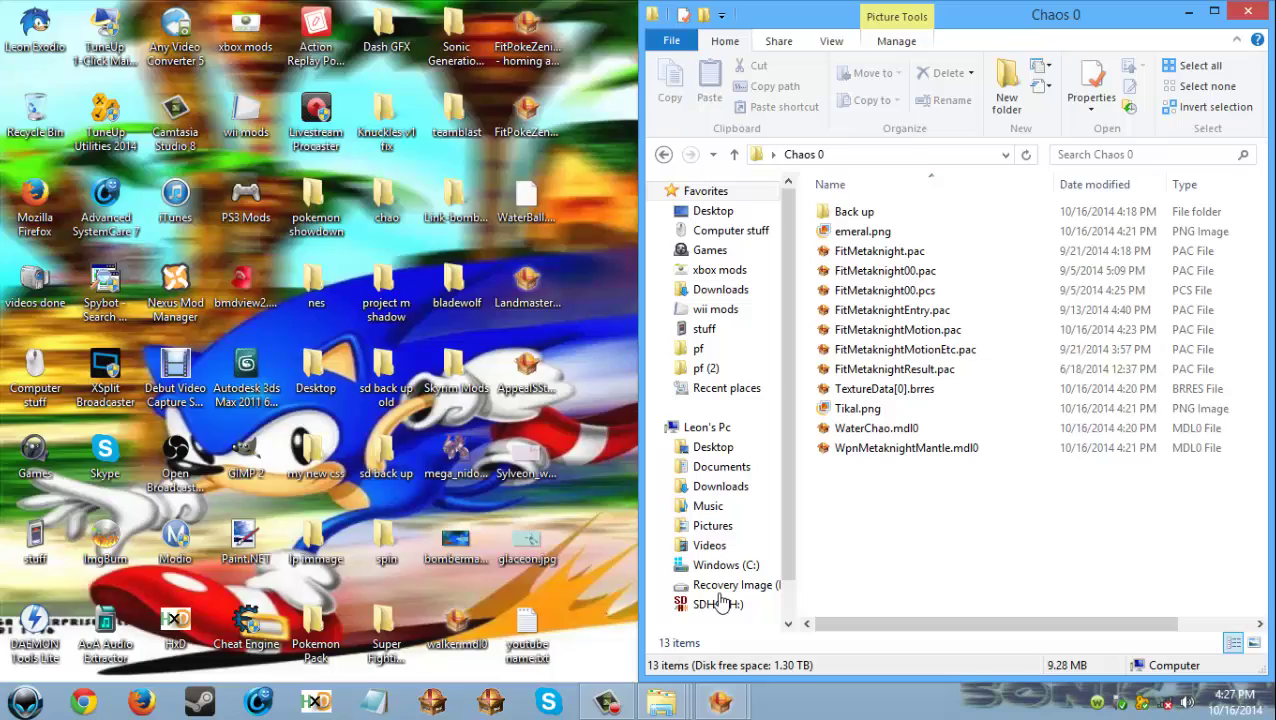
pyautogui.doubleClick(917, 274)
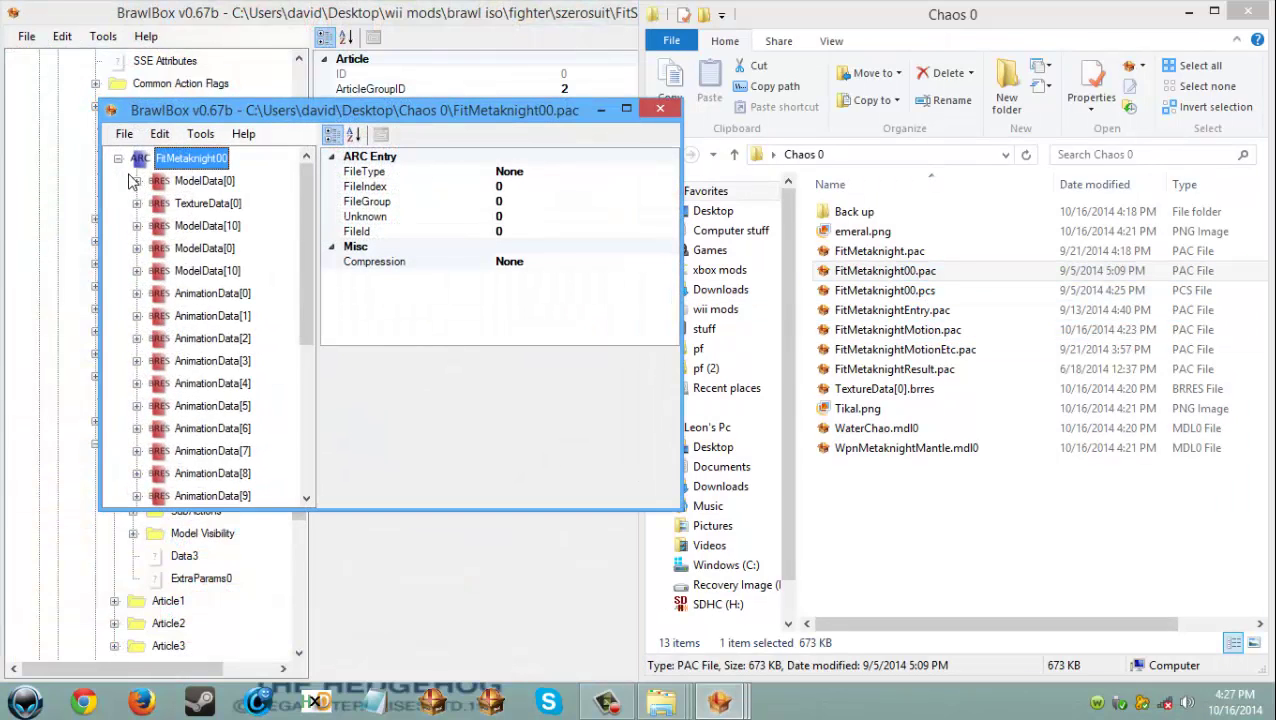
pyautogui.click(136, 180)
pyautogui.click(155, 203)
pyautogui.click(174, 226)
pyautogui.click(193, 271)
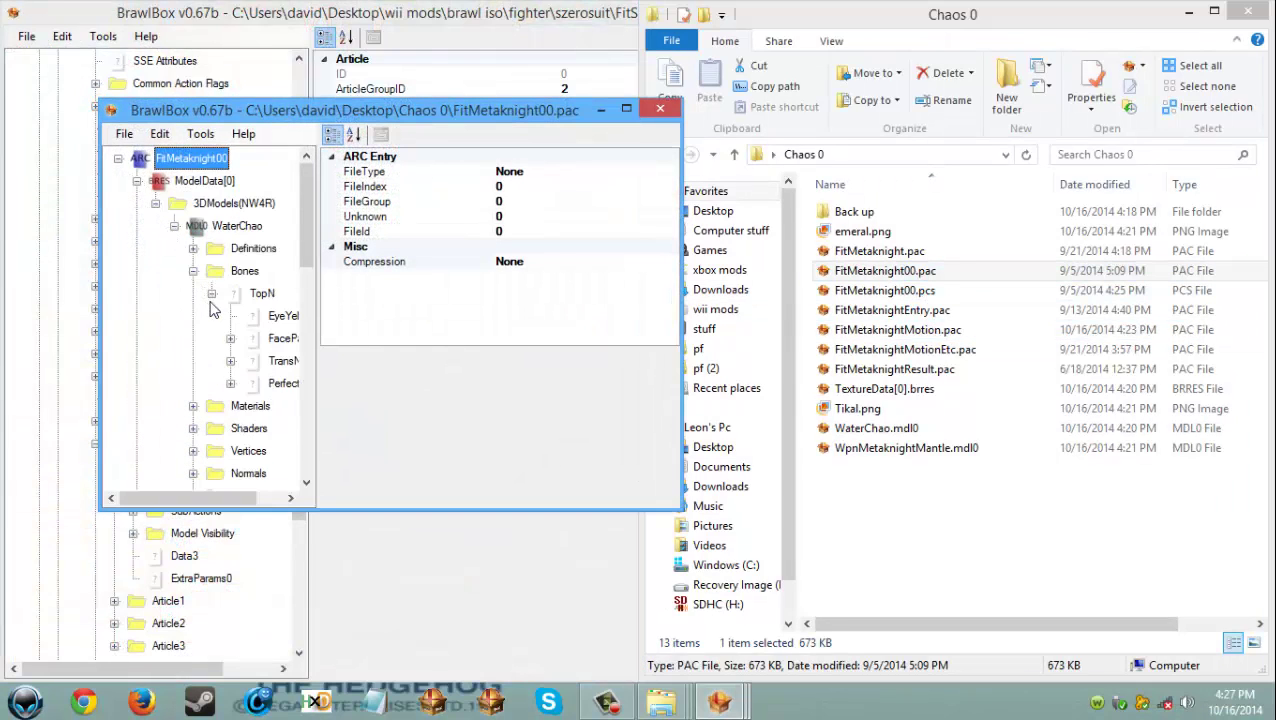
pyautogui.click(282, 361)
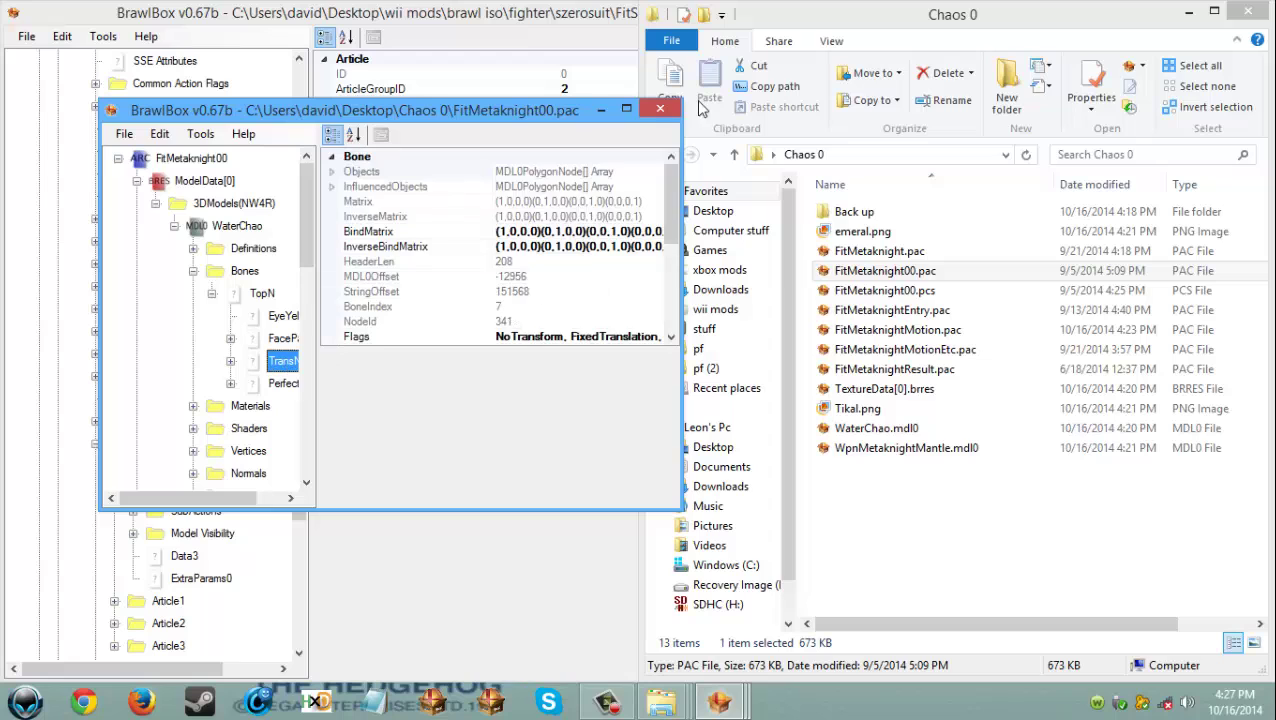
pyautogui.click(660, 110)
# Step: Set the Bone of Article0 in FitSZerosuit to 7 and collapse the Articles folder
pyautogui.click(588, 120)
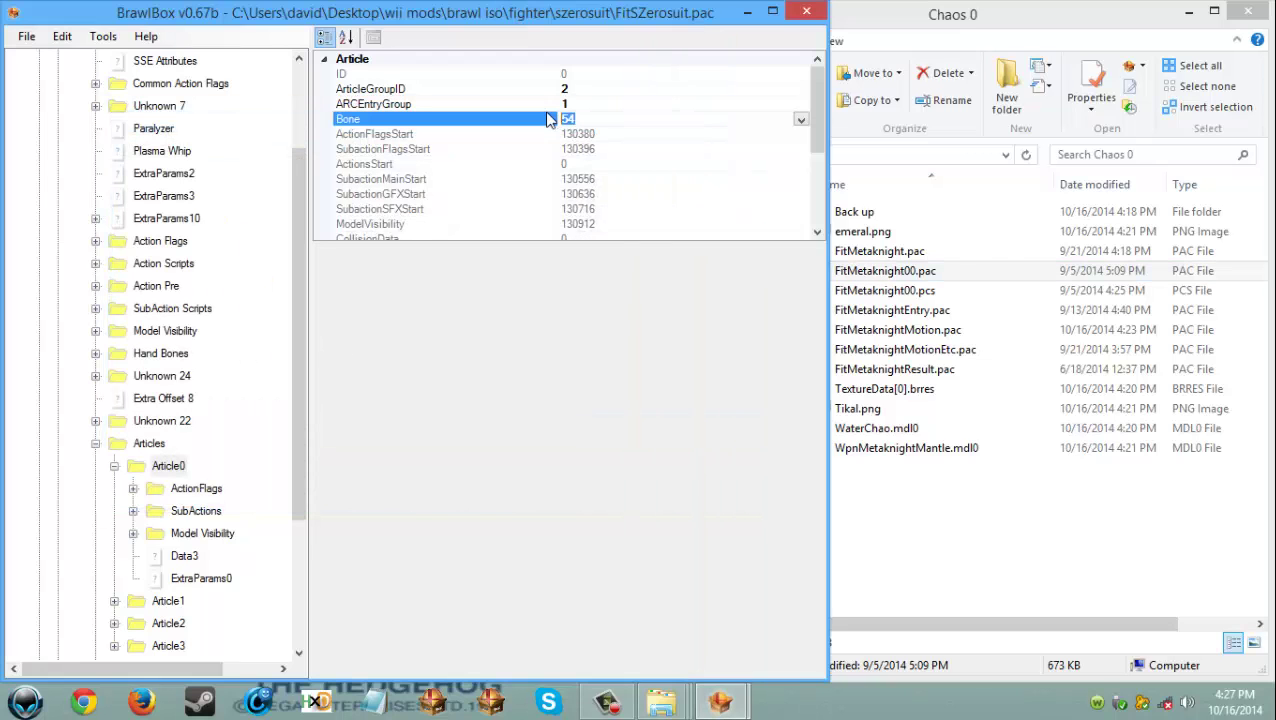
pyautogui.click(68, 464)
pyautogui.scroll(-2, 50, 467)
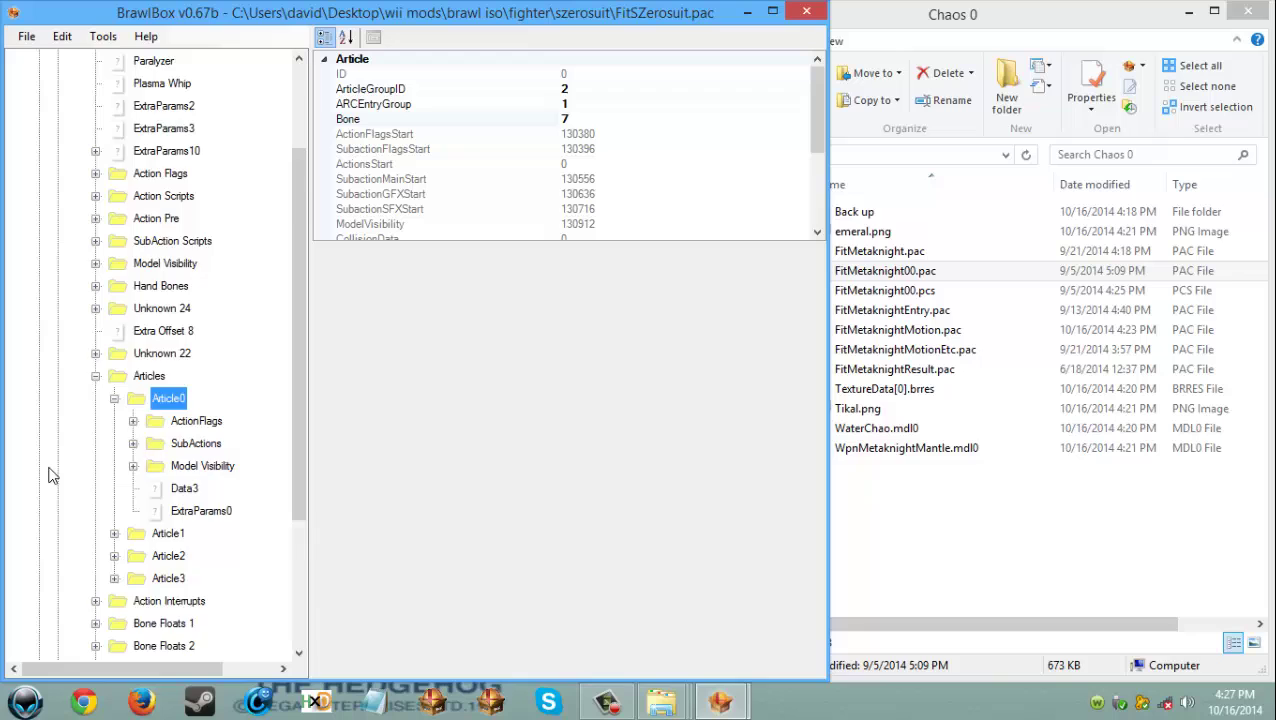
pyautogui.click(115, 331)
pyautogui.click(96, 354)
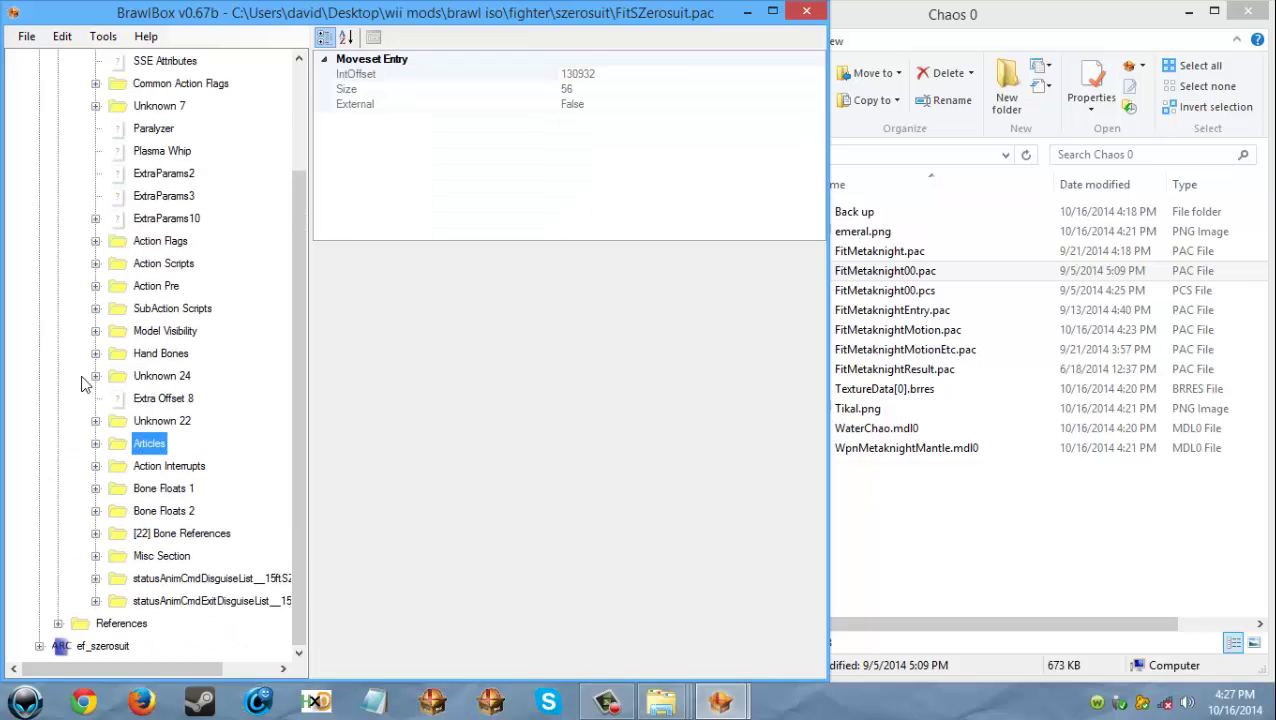
# Step: Show the Misc Item Bones properties from the Misc Section of FitSZerosuit and FitMetaknight together for comparison
pyautogui.click(95, 555)
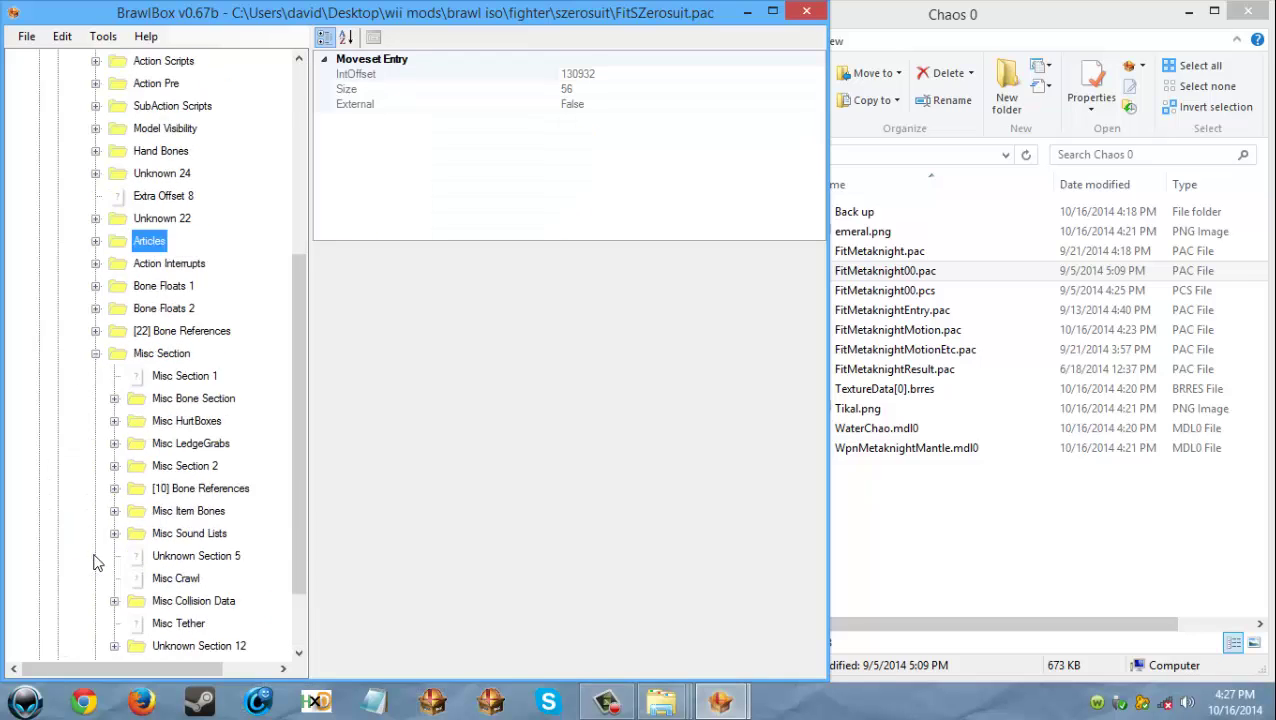
pyautogui.scroll(-2, 133, 520)
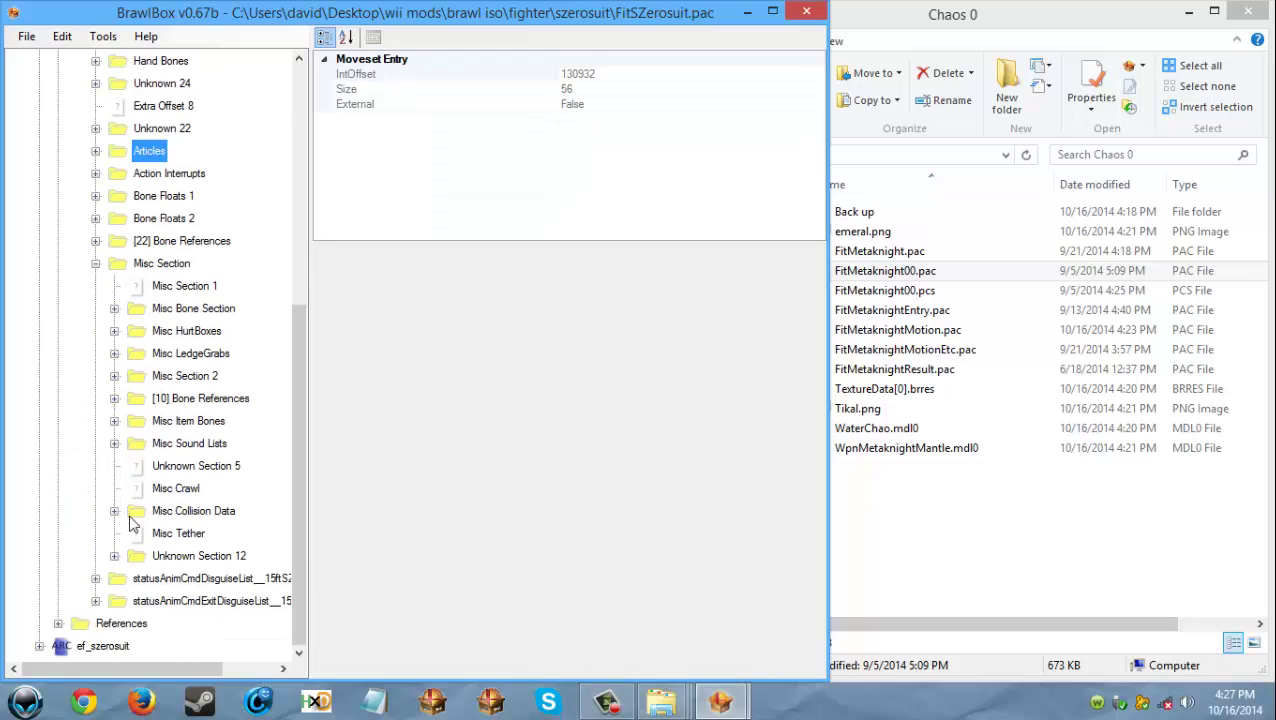
pyautogui.click(181, 421)
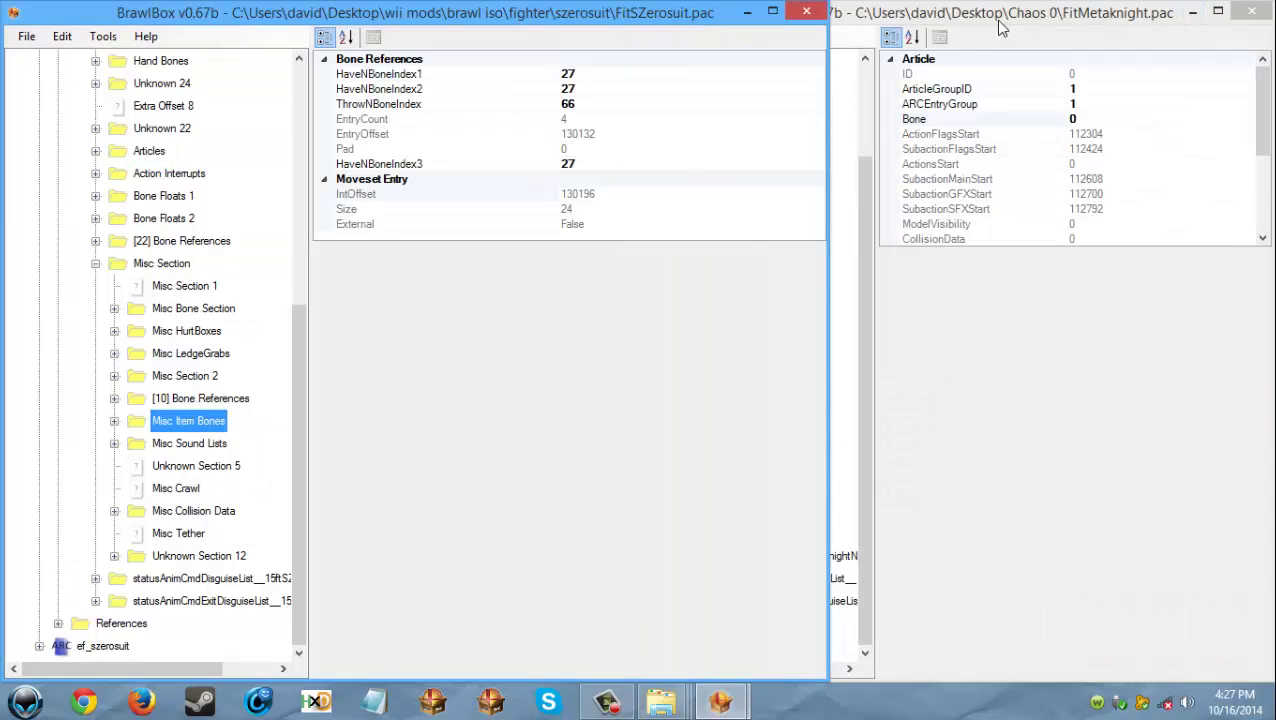
pyautogui.click(688, 332)
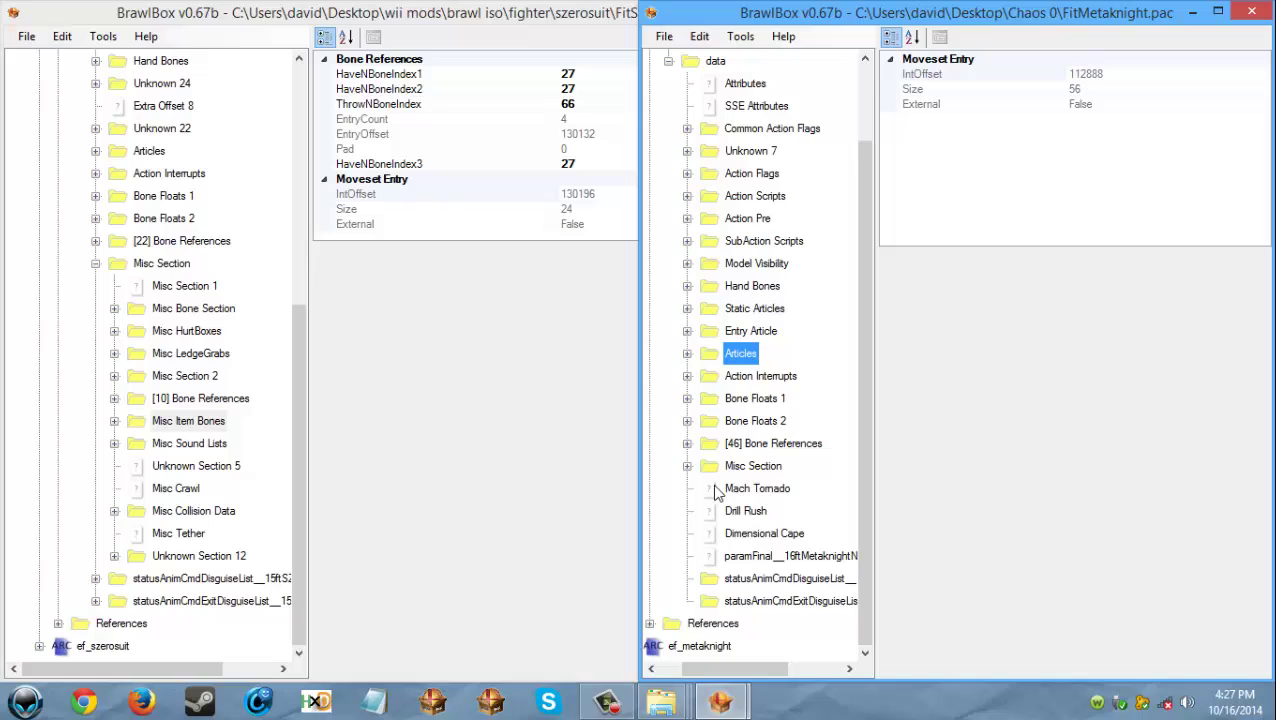
pyautogui.click(688, 466)
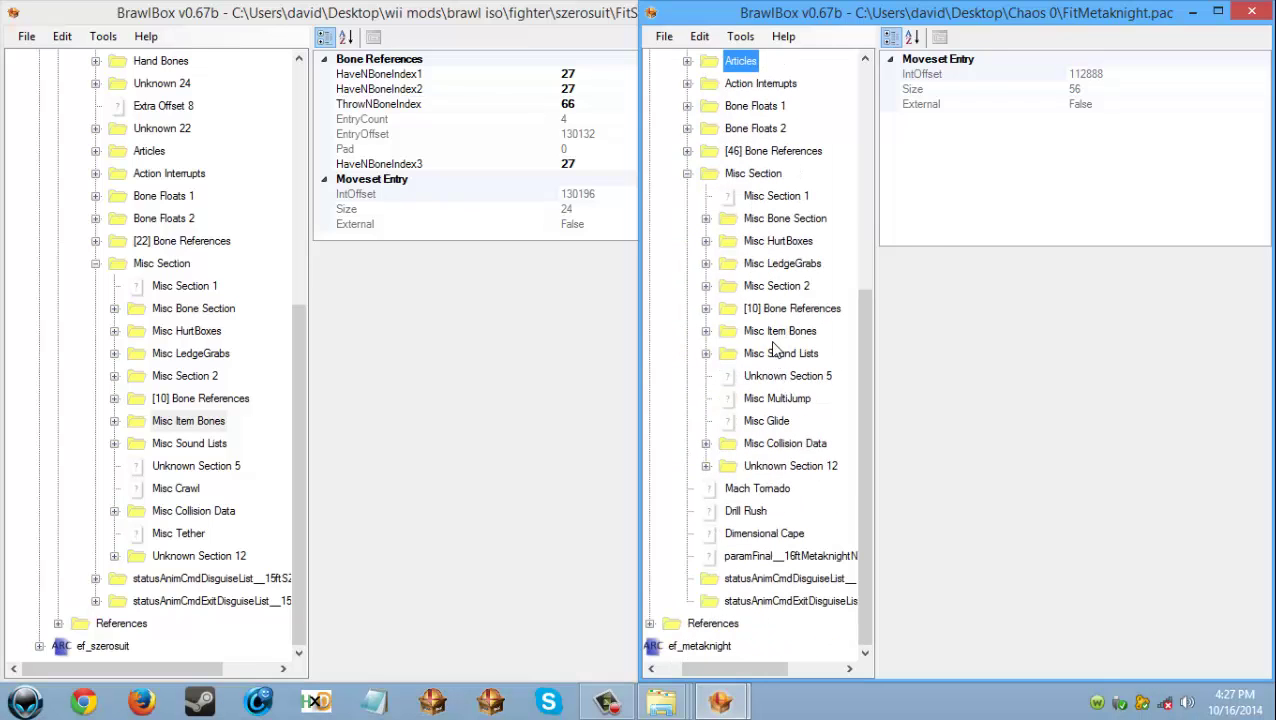
pyautogui.click(776, 332)
# Step: In FitSZerosuit's Misc Item Bones, set HaveNBoneIndex1, 2 and 3 to 49 and ThrowNBoneIndex to 52
pyautogui.click(488, 78)
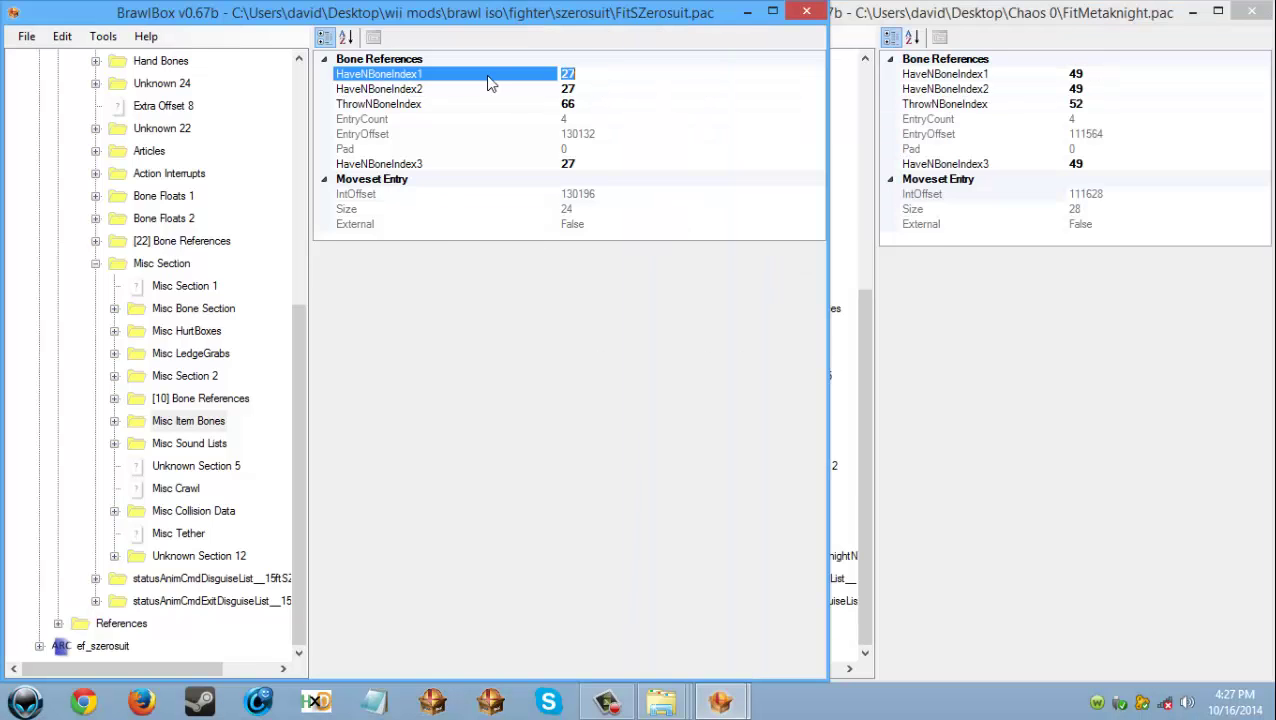
pyautogui.write('4')
pyautogui.click(589, 91)
pyautogui.write('49')
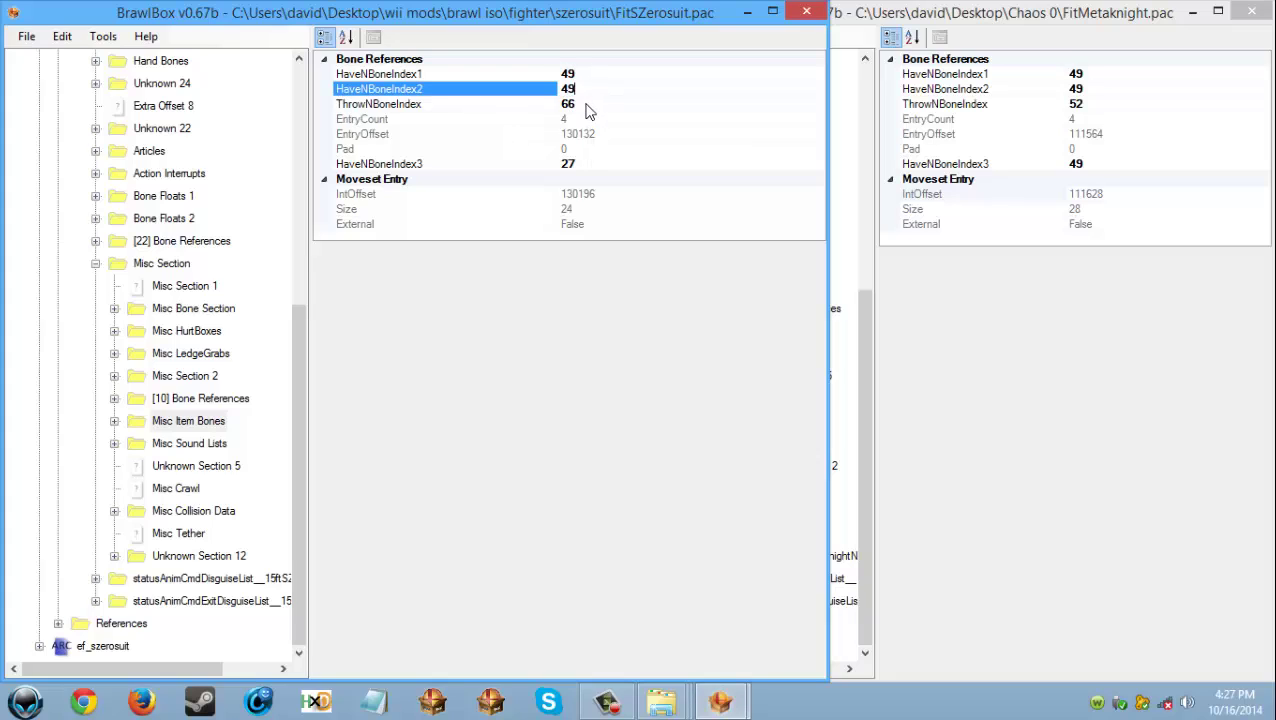
pyautogui.click(590, 109)
pyautogui.write('52')
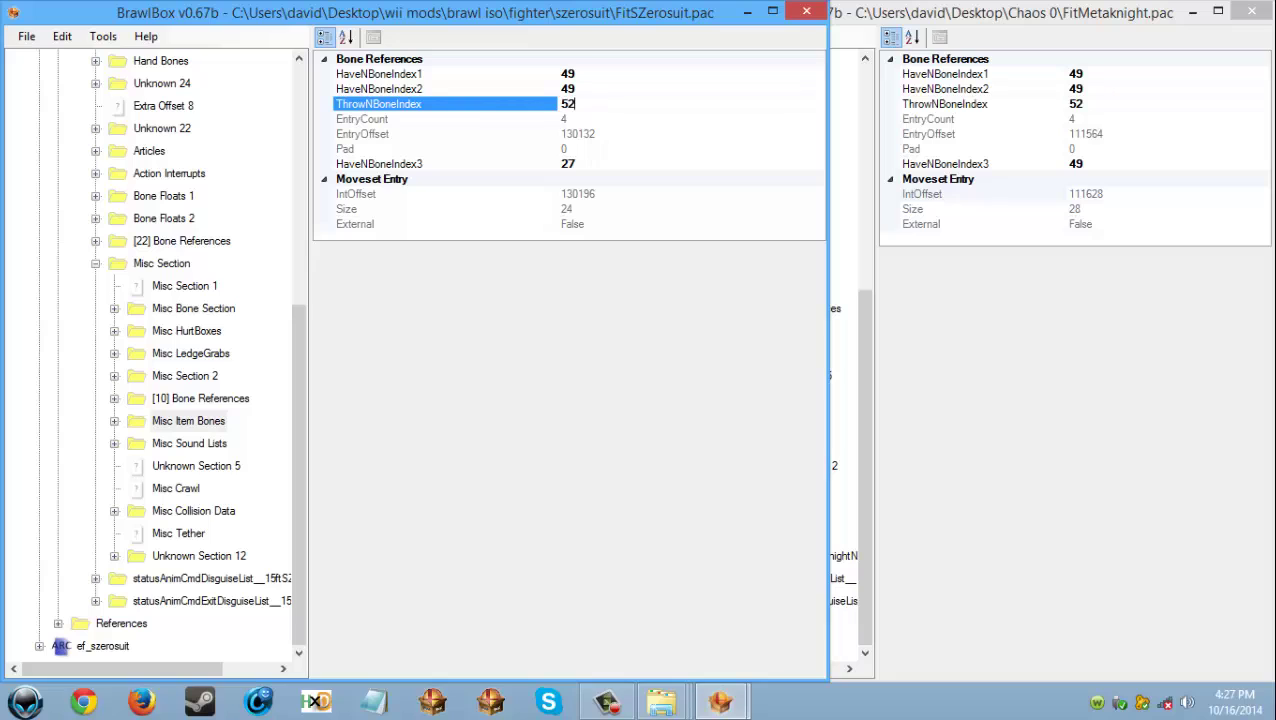
pyautogui.click(589, 166)
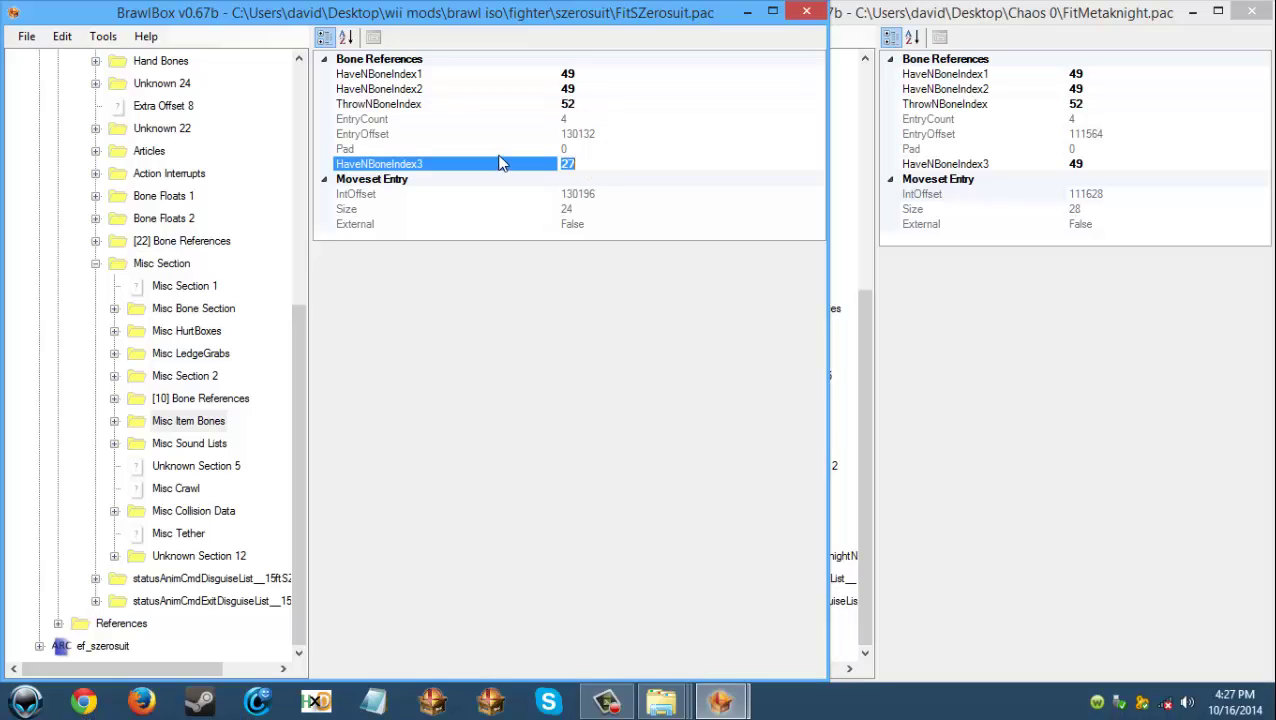
pyautogui.write('49')
# Step: Expand the Misc Section's [10] Bone References in both files, select FitSZerosuit's first entry, and tile the two windows side by side
pyautogui.doubleClick(186, 400)
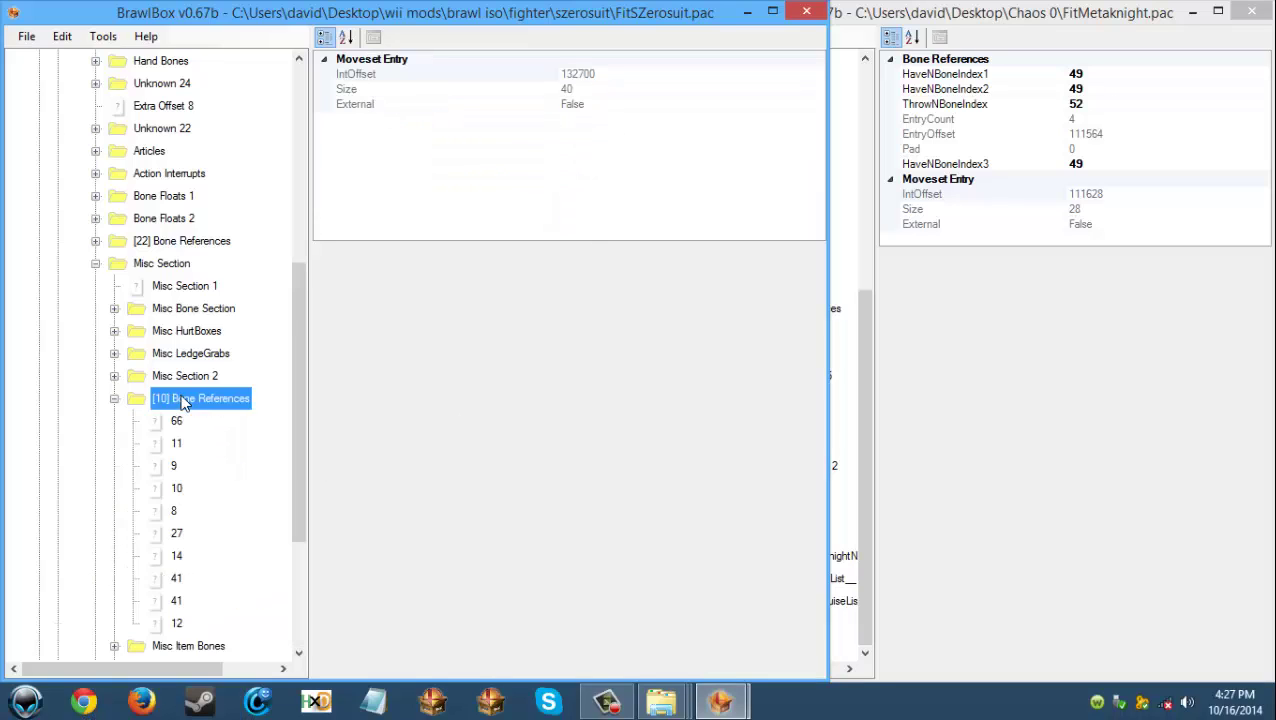
pyautogui.click(850, 405)
pyautogui.doubleClick(788, 310)
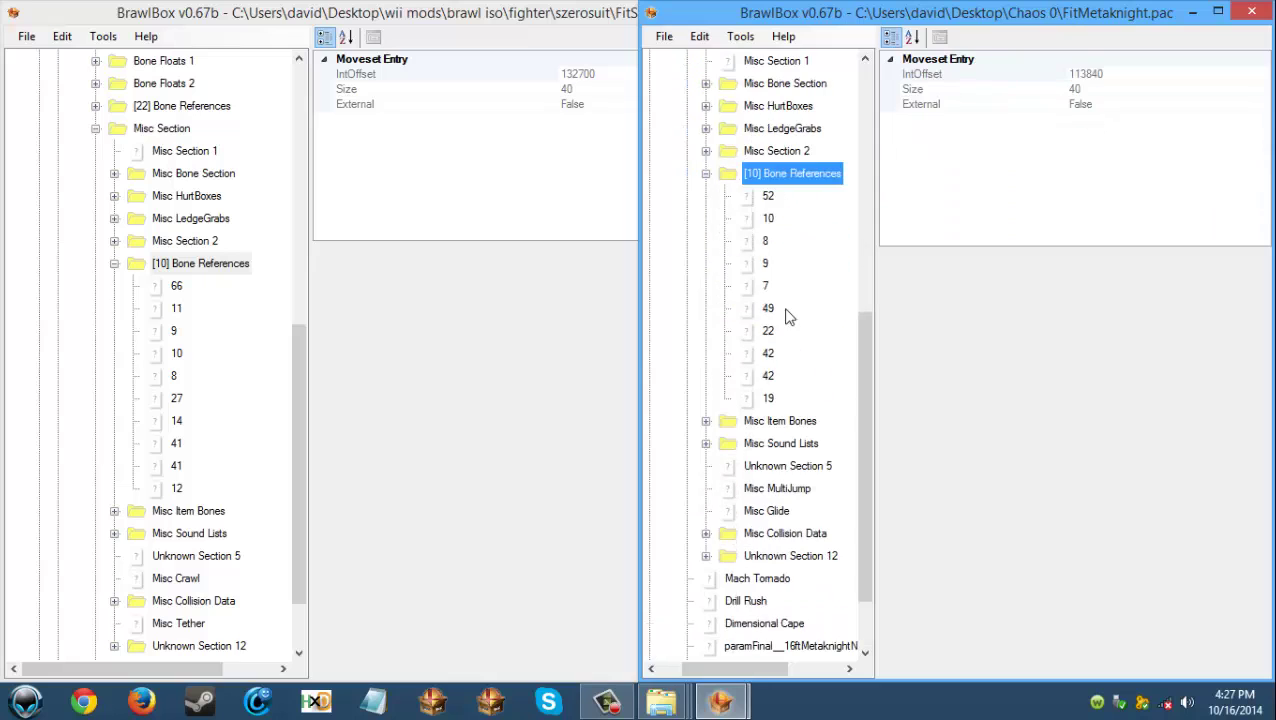
pyautogui.click(176, 287)
pyautogui.moveTo(926, 17); pyautogui.dragTo(1275, 62)
pyautogui.moveTo(372, 10); pyautogui.dragTo(1, 60)
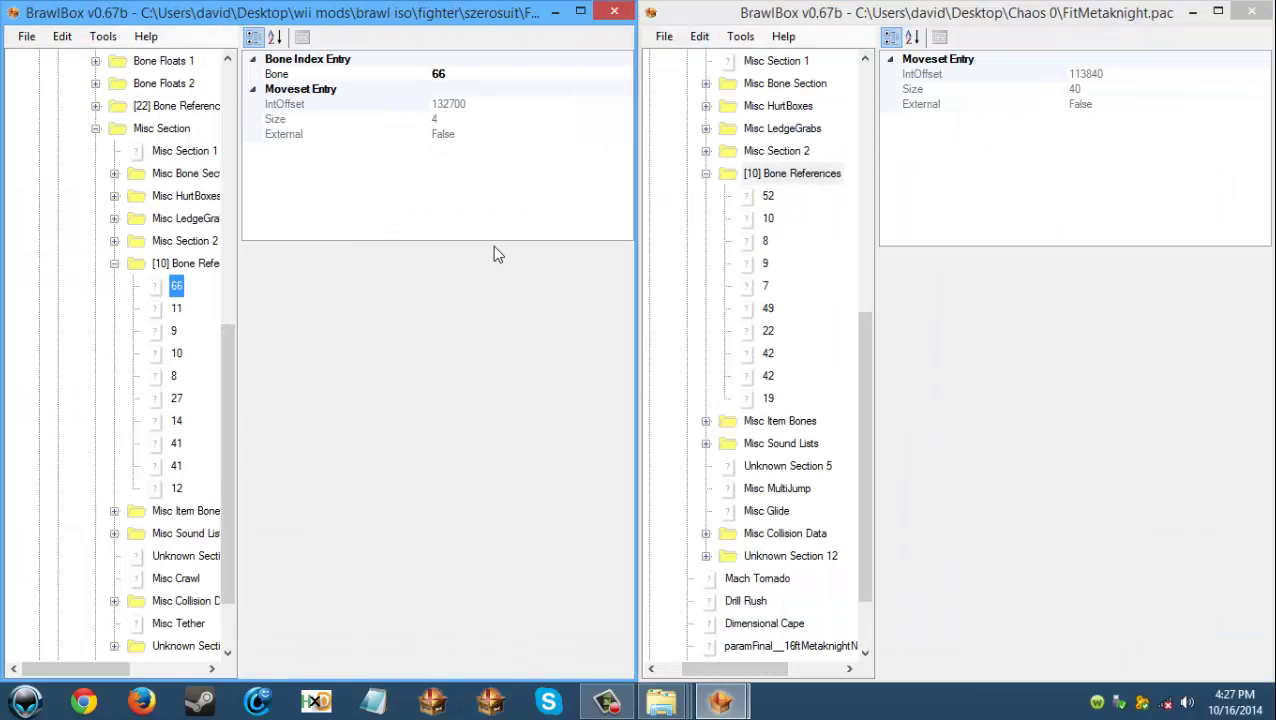
# Step: In FitSZerosuit's Misc Section Bone References, set the first entry's Bone to 52 and the second's to 10
pyautogui.click(466, 76)
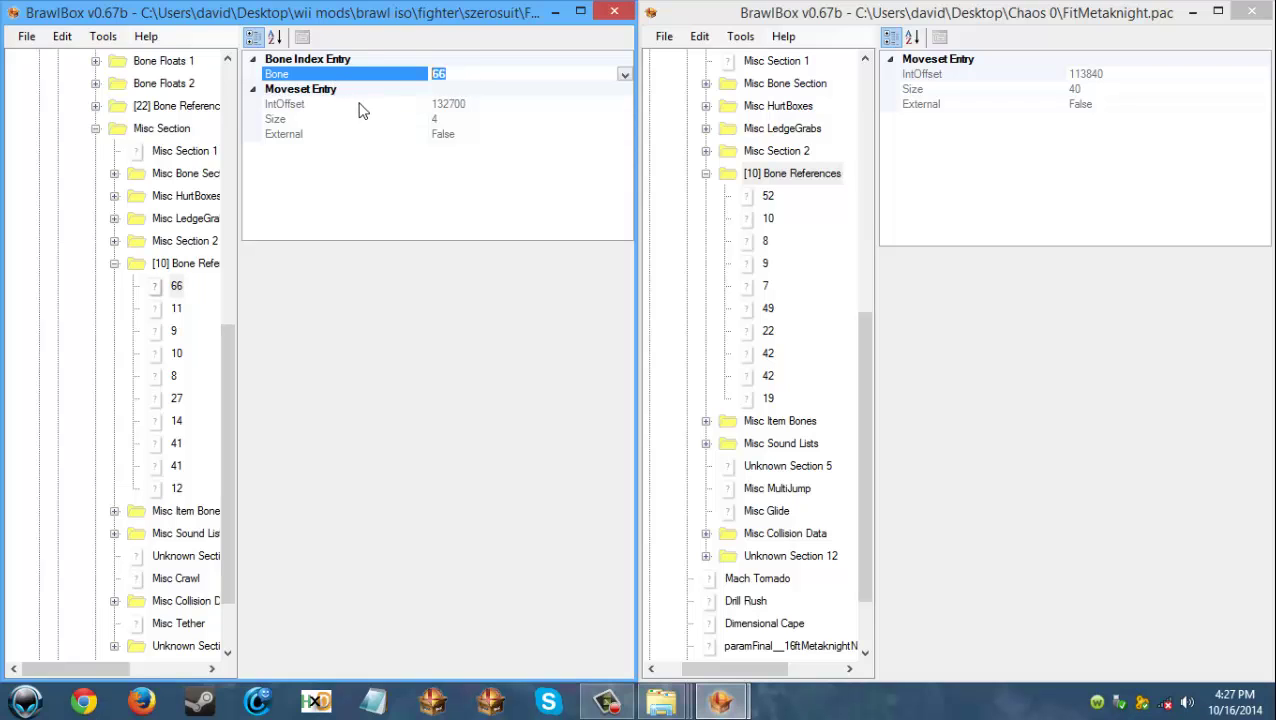
pyautogui.write('52')
pyautogui.click(176, 308)
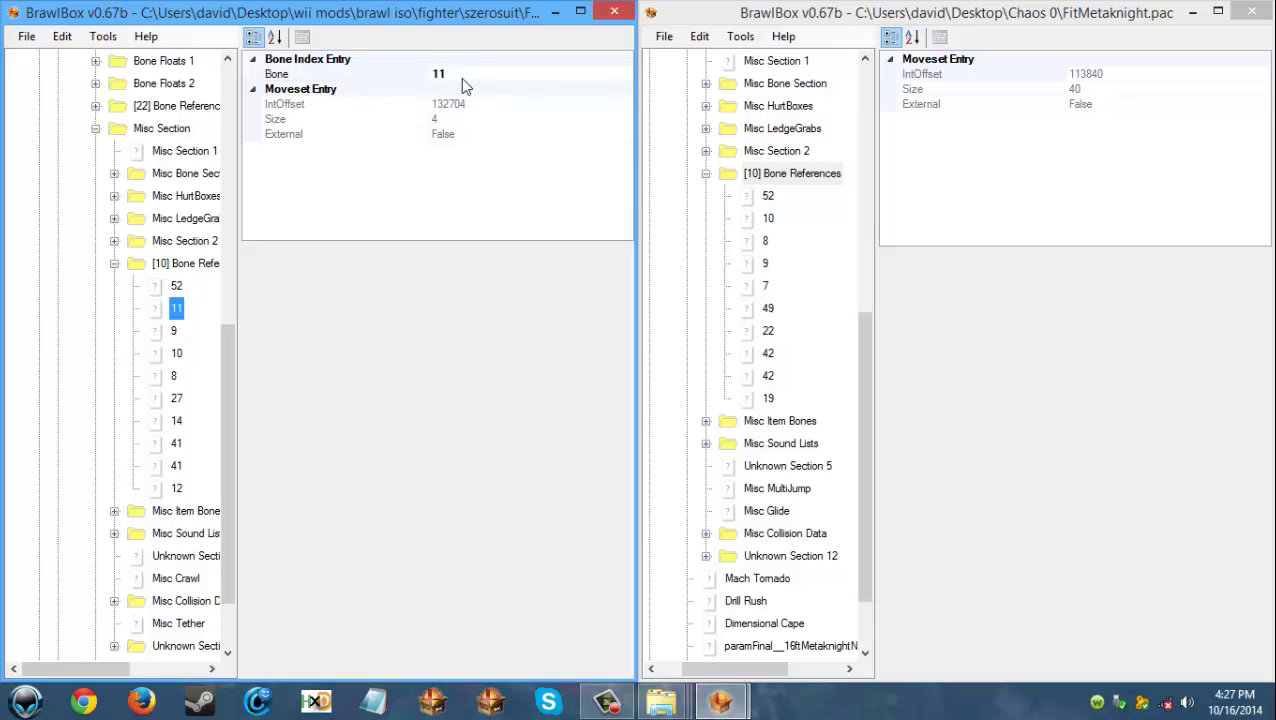
pyautogui.click(463, 80)
pyautogui.write('10')
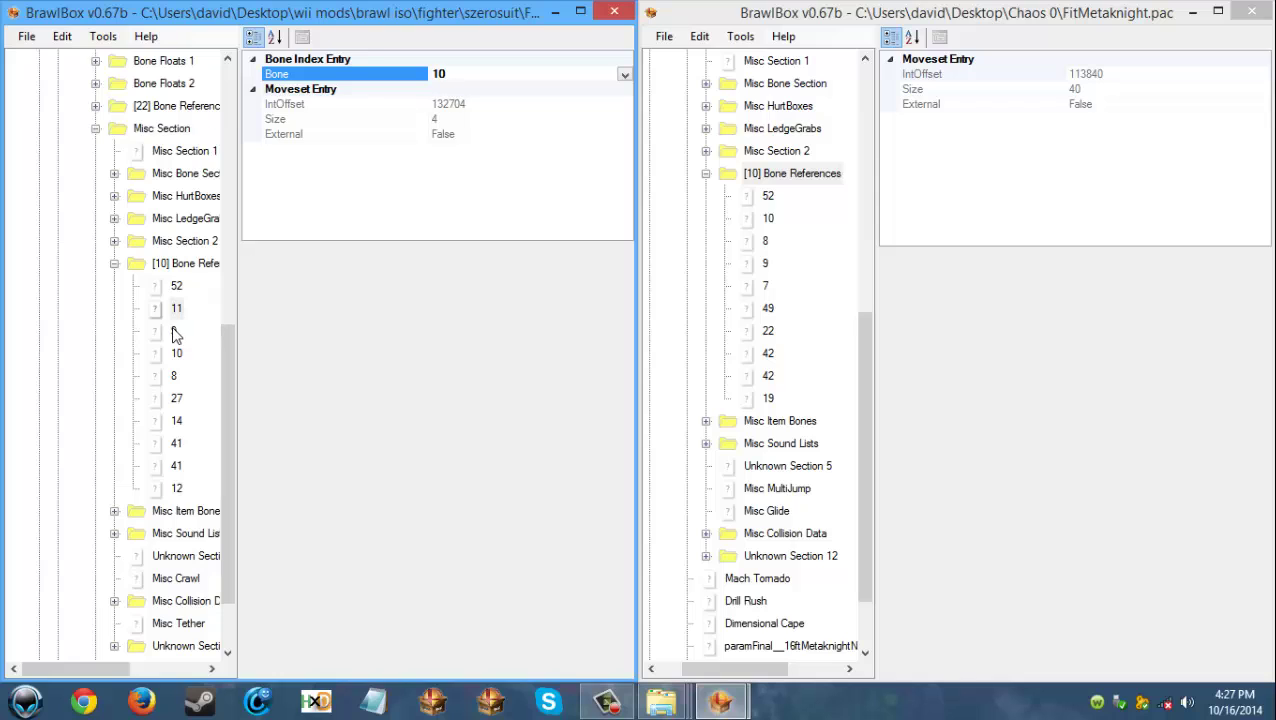
# Step: Set the third entry in FitSZerosuit's misc Bone References to bone 8 and the fourth to bone 9
pyautogui.click(175, 333)
pyautogui.click(762, 243)
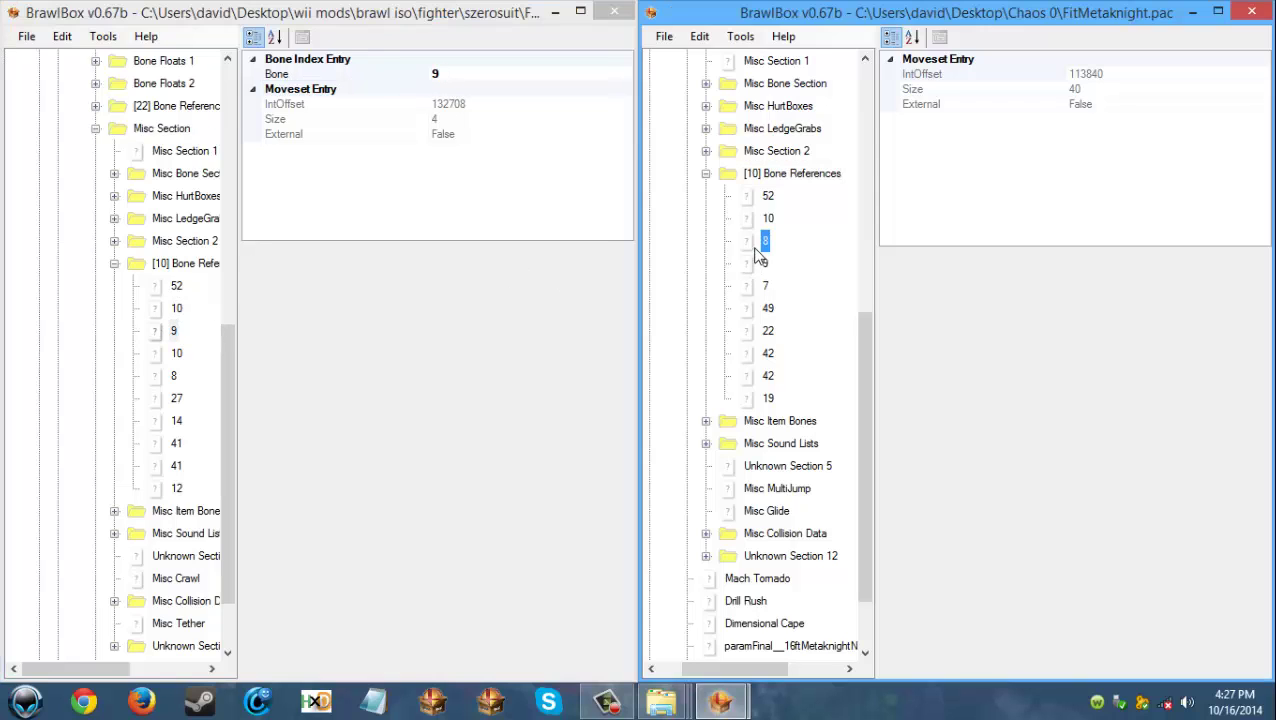
pyautogui.click(459, 80)
pyautogui.write('8')
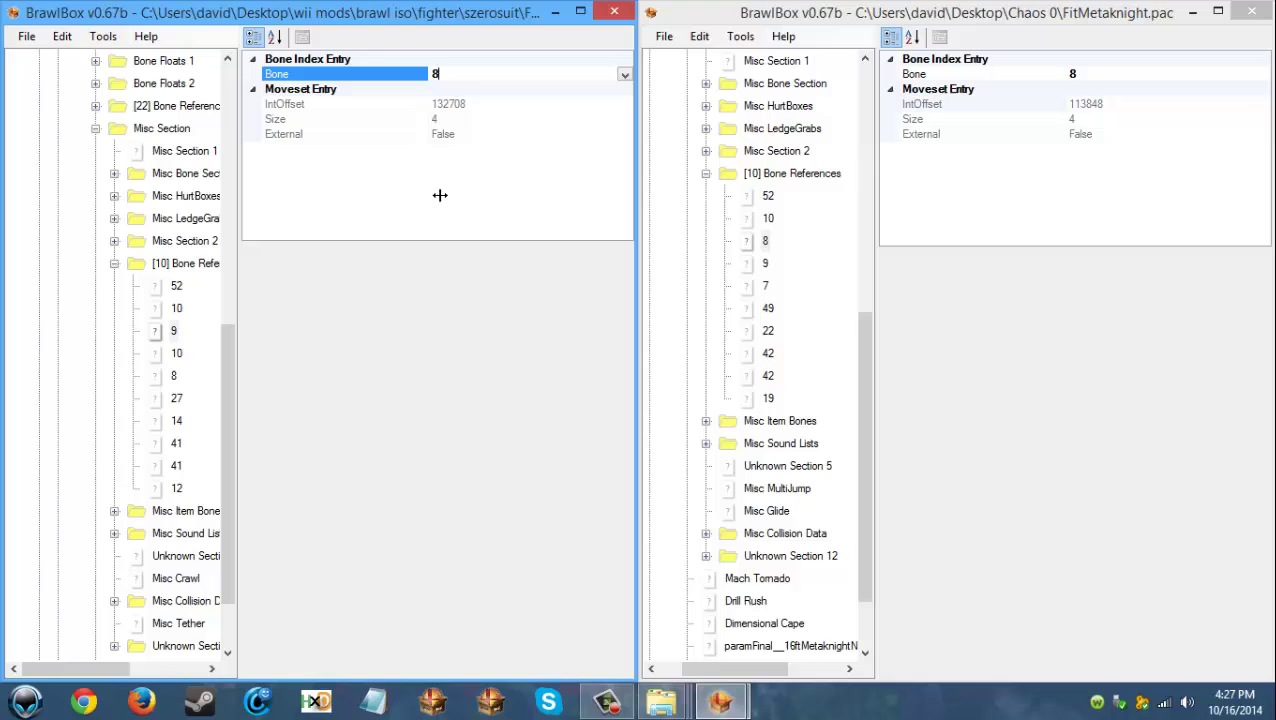
pyautogui.click(177, 353)
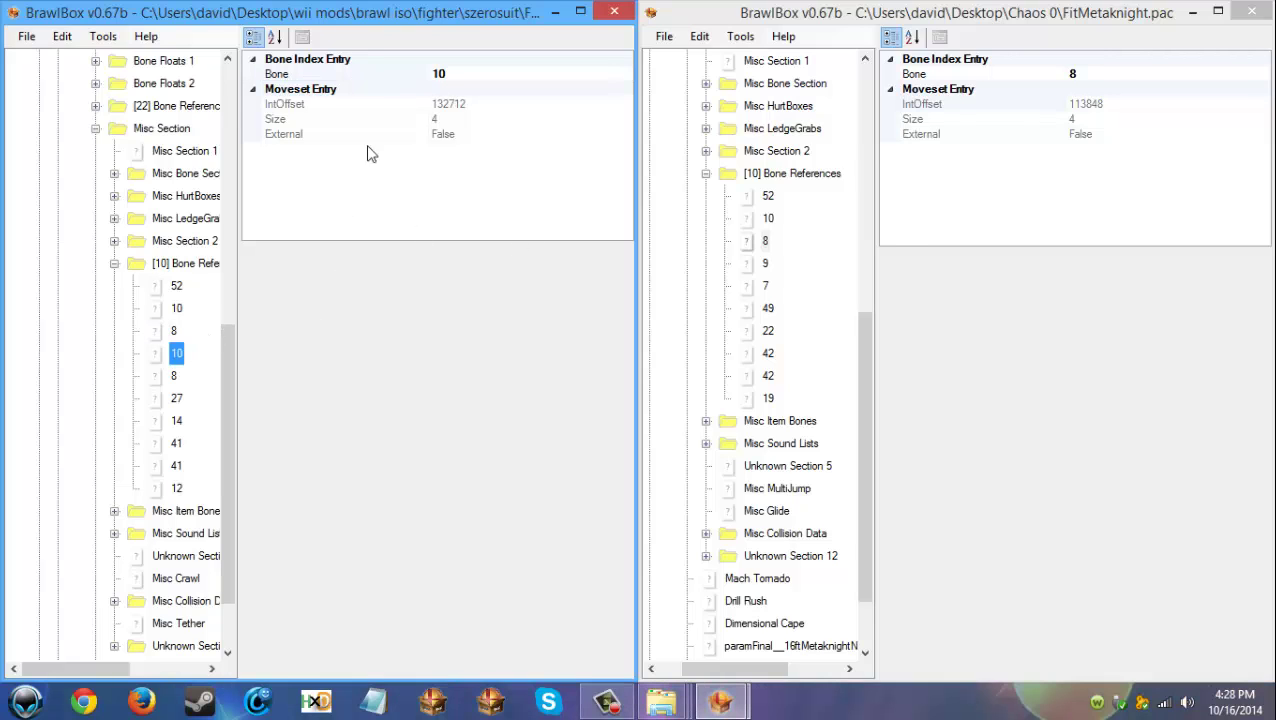
pyautogui.click(459, 78)
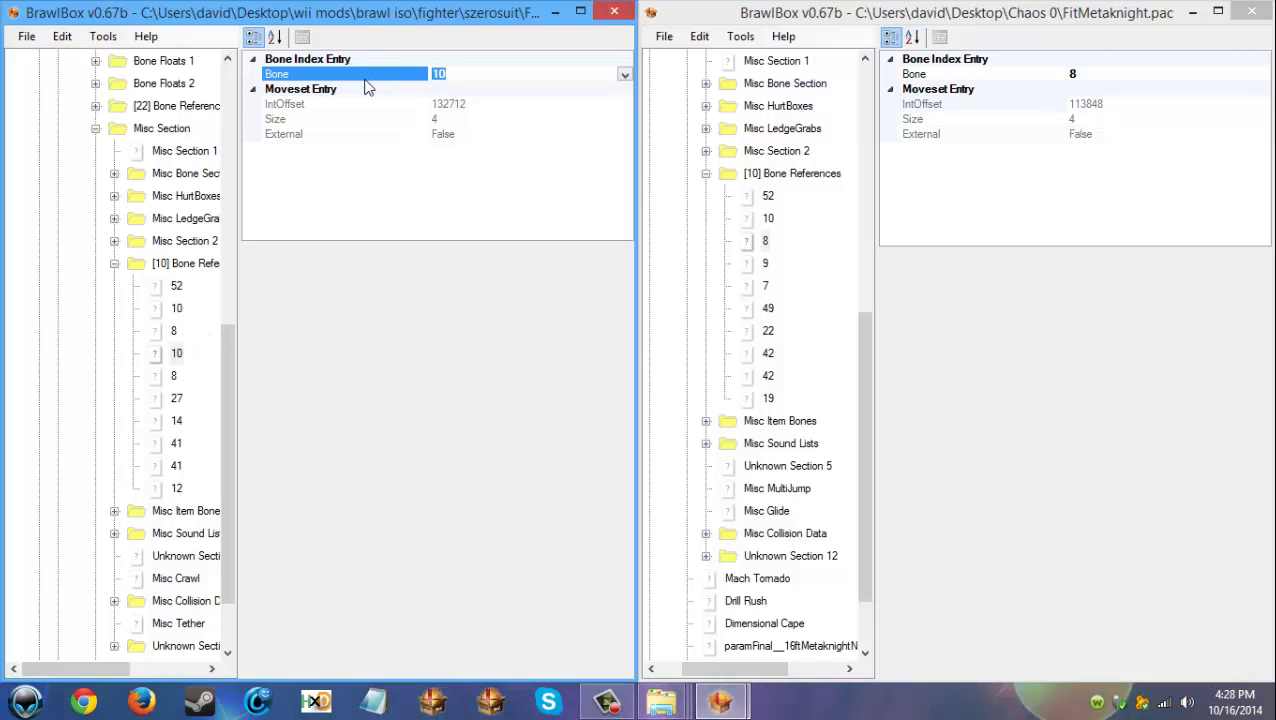
pyautogui.write('9')
# Step: Match FitSZerosuit's fifth and sixth misc Bone References to FitMetaknight by setting them to 7 and 49
pyautogui.click(766, 287)
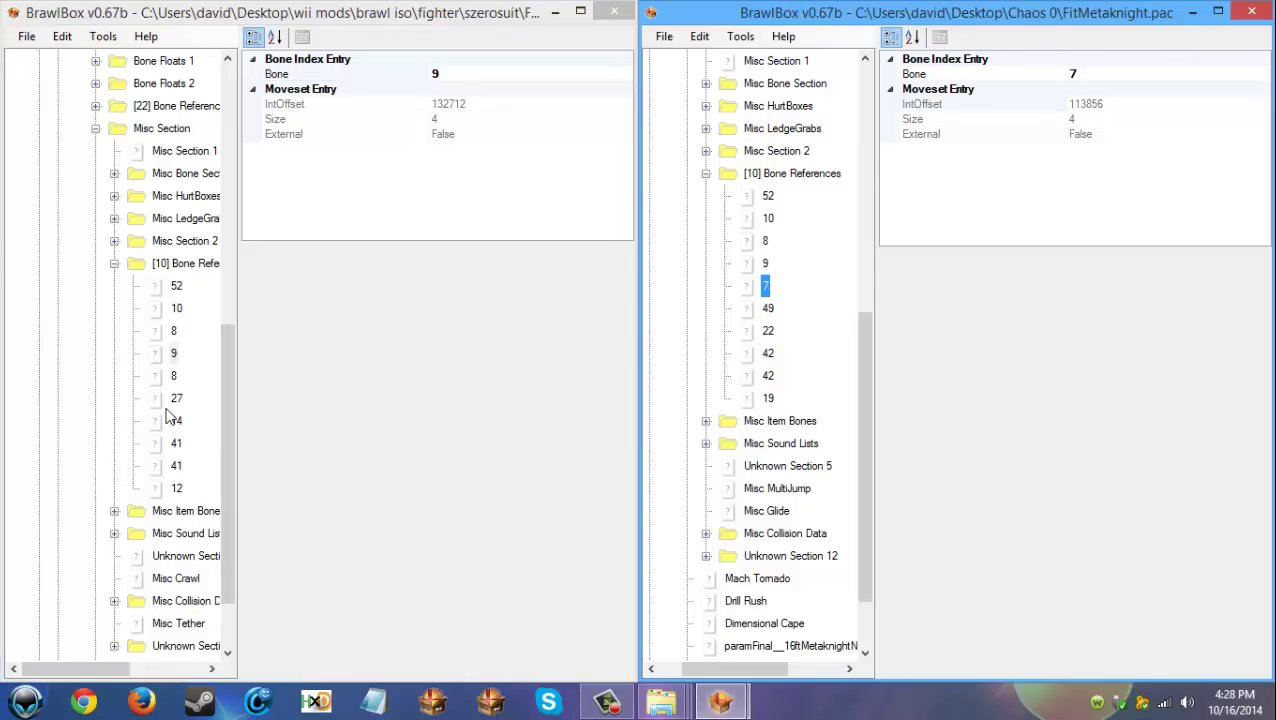
pyautogui.click(173, 376)
pyautogui.click(467, 77)
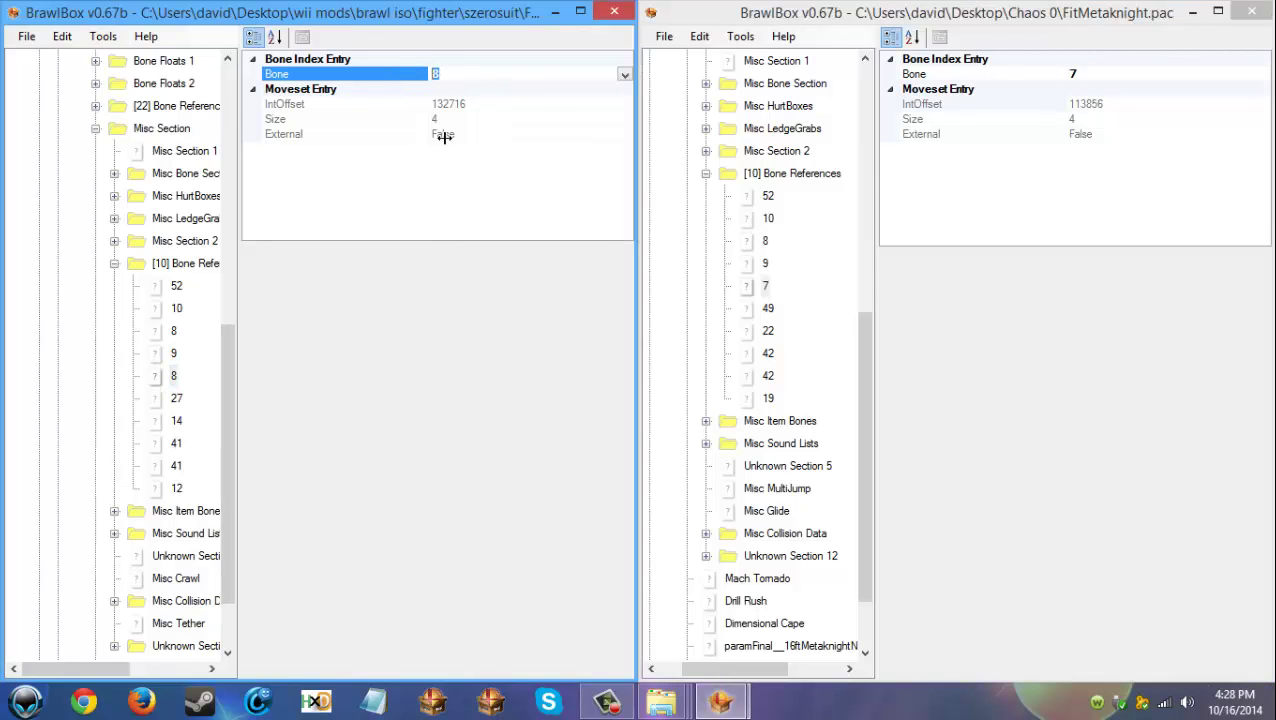
pyautogui.write('7')
pyautogui.click(768, 308)
pyautogui.click(170, 403)
pyautogui.click(172, 400)
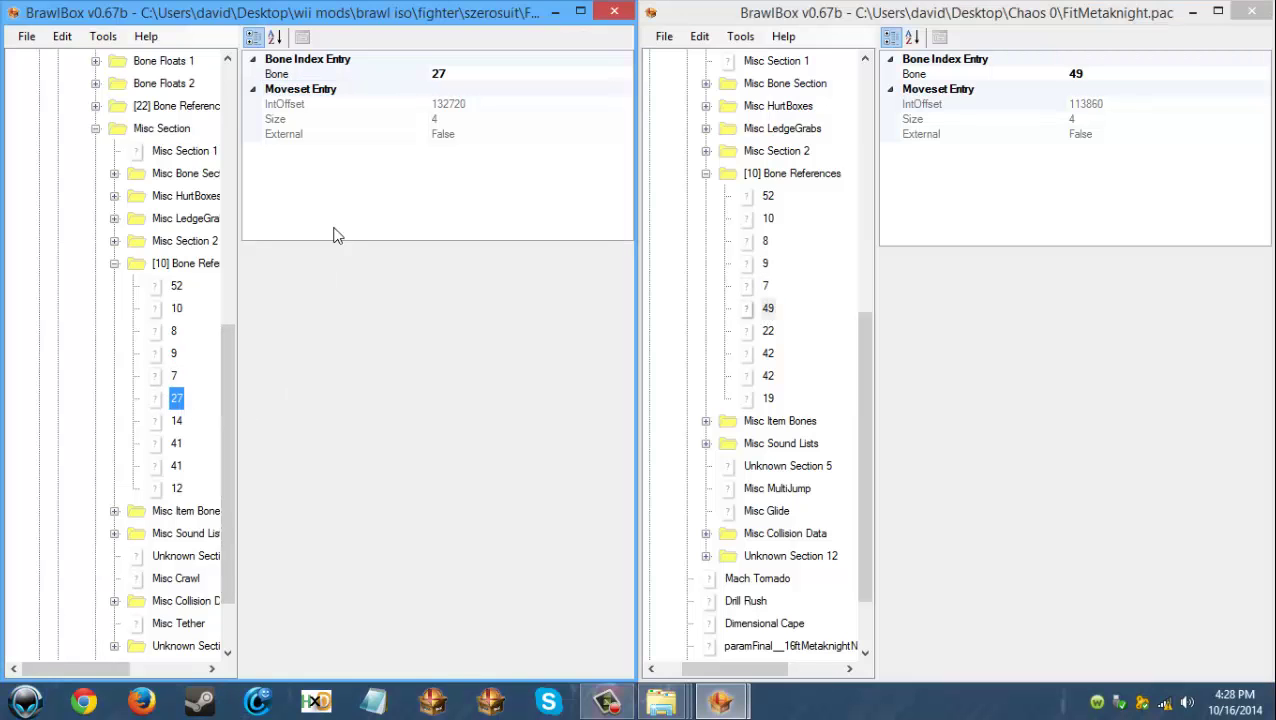
pyautogui.click(464, 78)
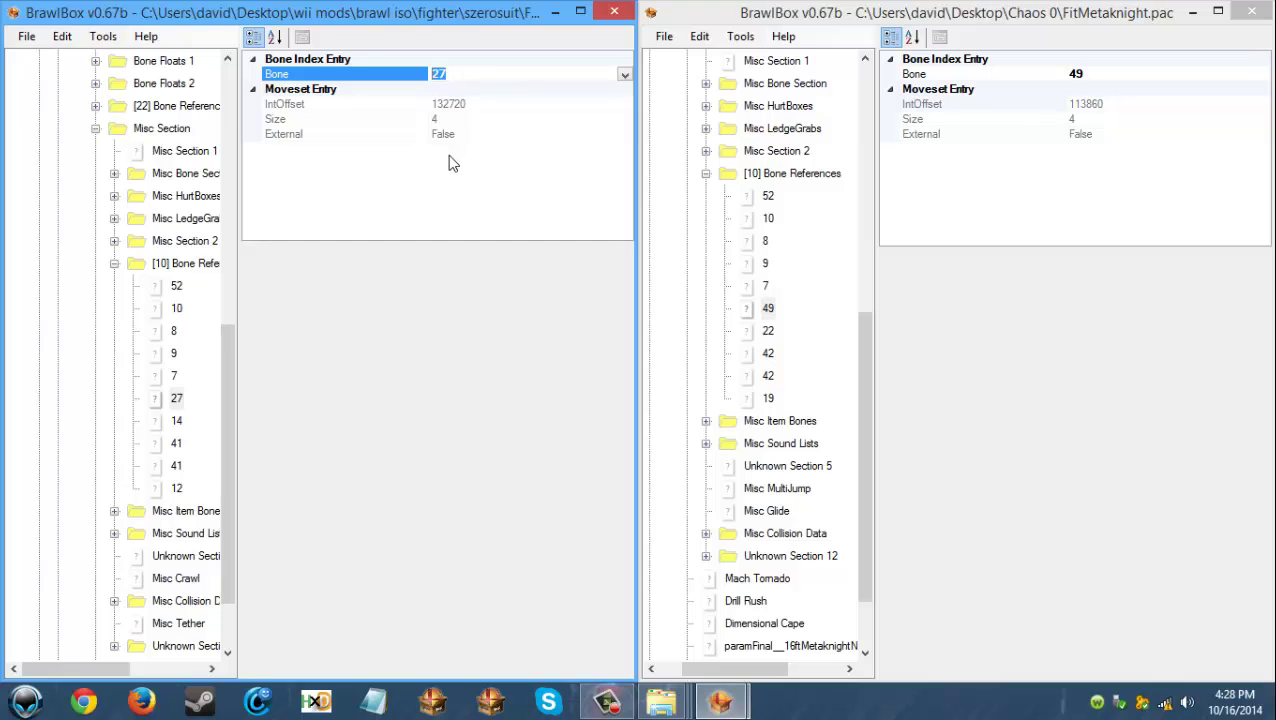
pyautogui.write('49')
# Step: Set FitSZerosuit's seventh misc Bone Reference to 22 and the eighth to 42, as in FitMetaknight
pyautogui.click(176, 421)
pyautogui.click(768, 331)
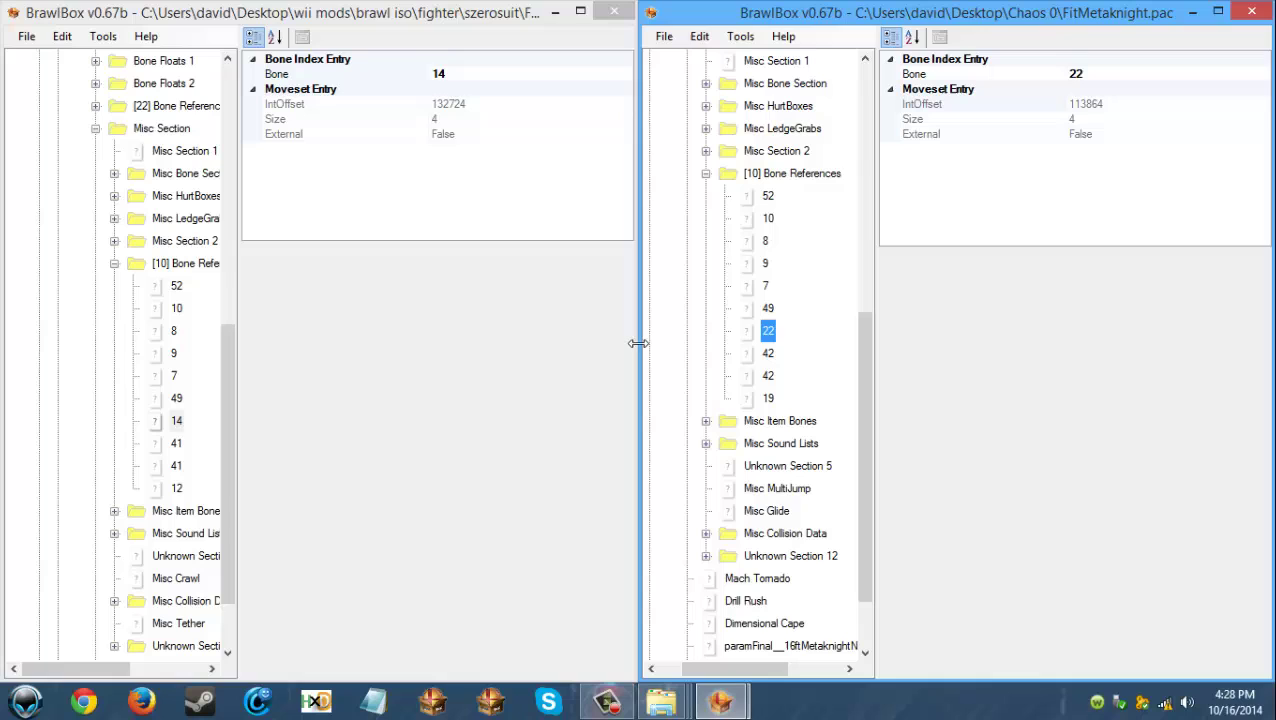
pyautogui.click(440, 77)
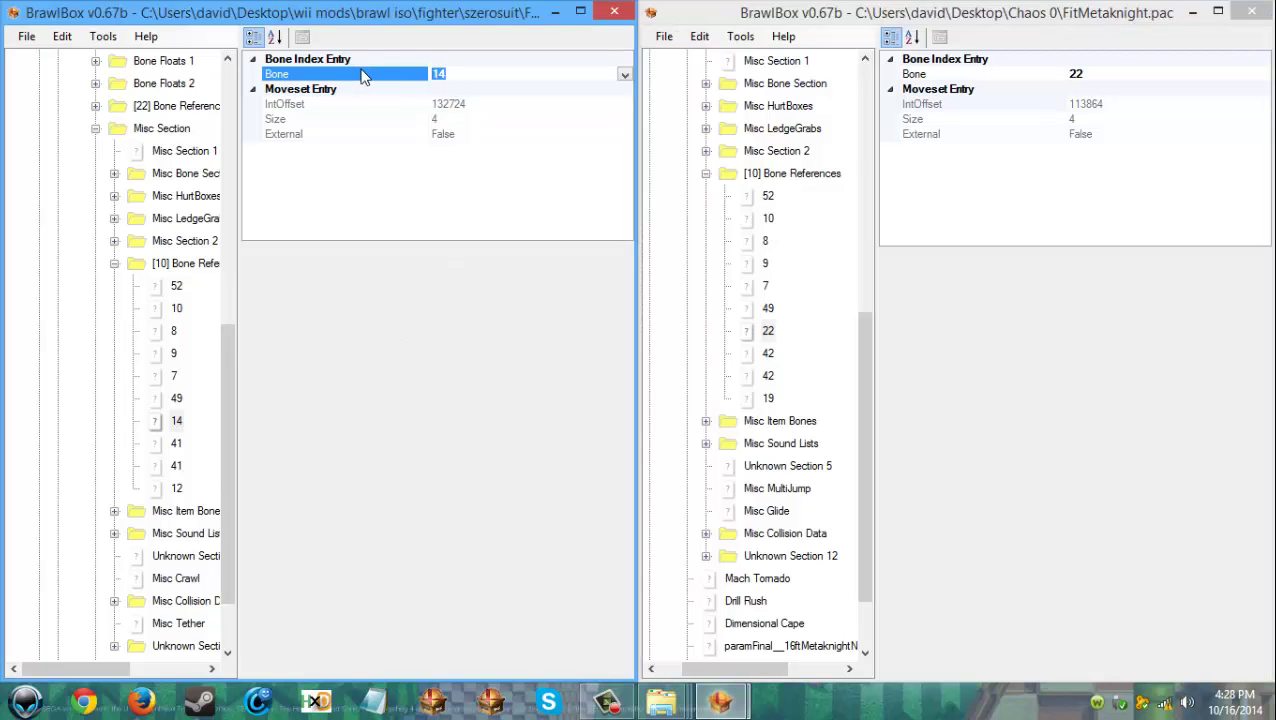
pyautogui.click(755, 355)
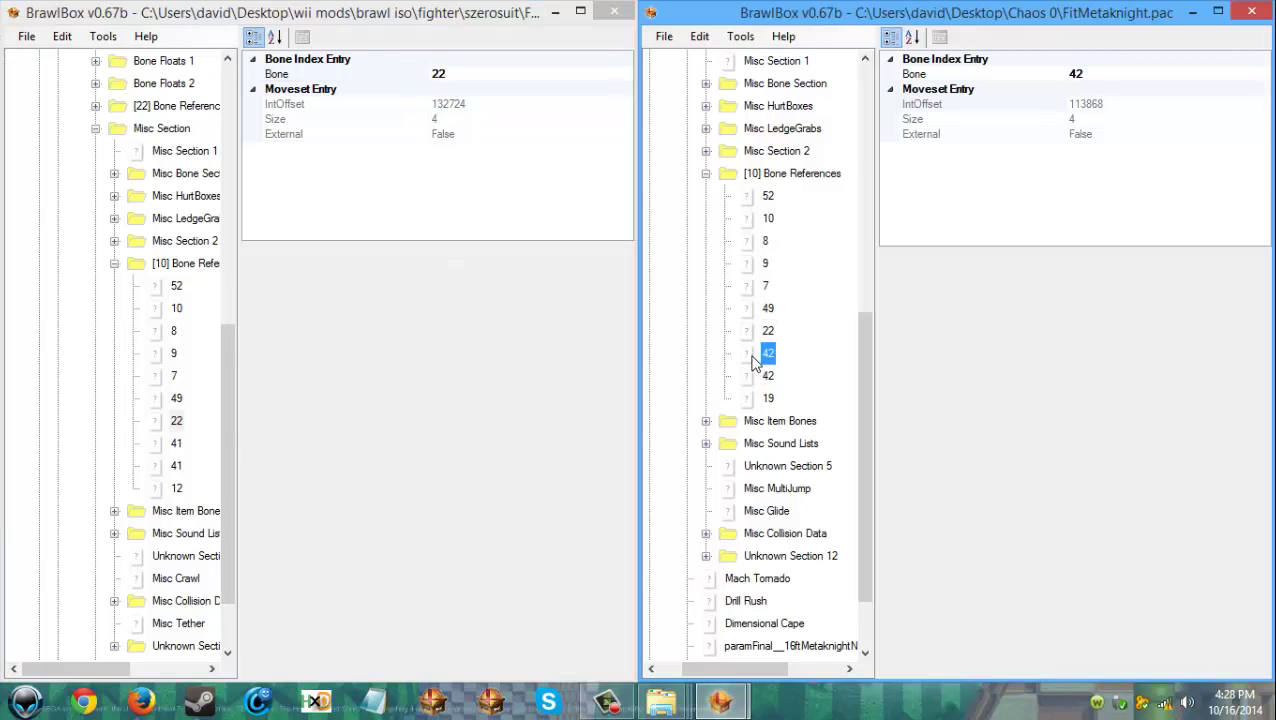
pyautogui.click(176, 444)
pyautogui.click(455, 76)
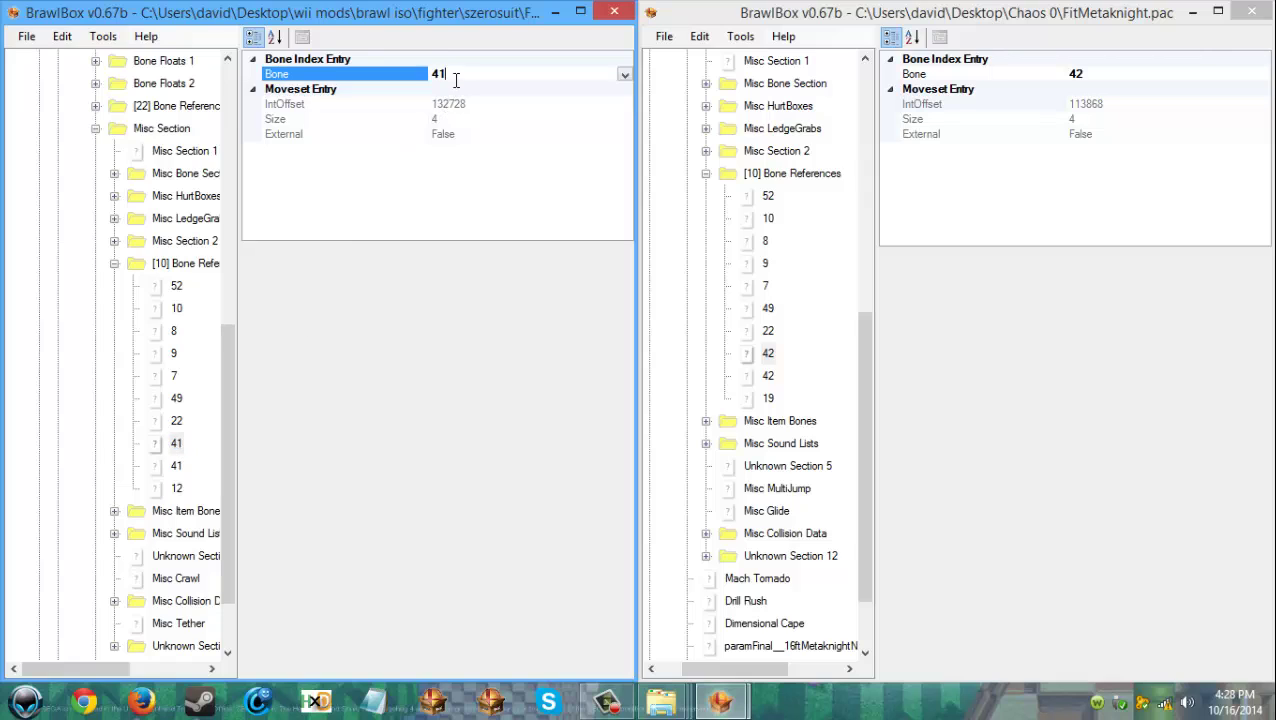
pyautogui.press('BackSpace')
pyautogui.write('2')
# Step: Set the Bone of the ninth misc Bone Reference in FitSZerosuit to 42 and the tenth to 19
pyautogui.click(176, 465)
pyautogui.click(456, 78)
pyautogui.press('BackSpace')
pyautogui.write('2')
pyautogui.click(768, 397)
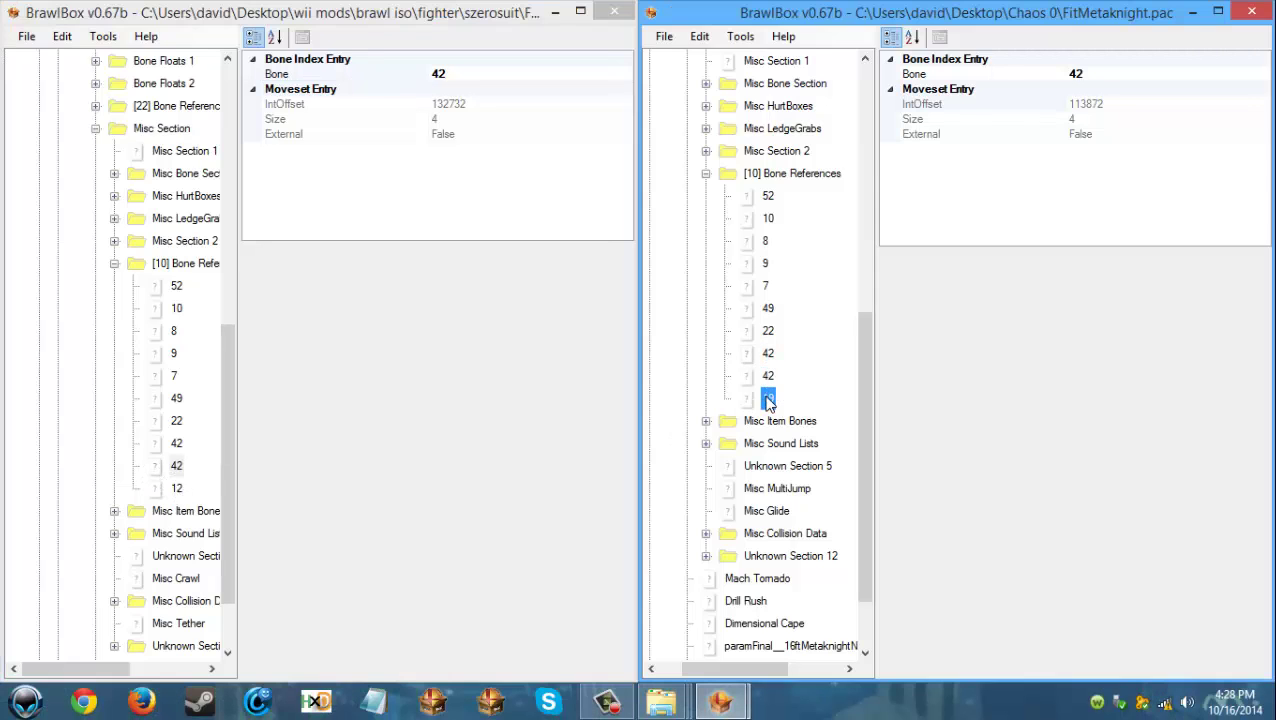
pyautogui.click(176, 488)
pyautogui.click(440, 75)
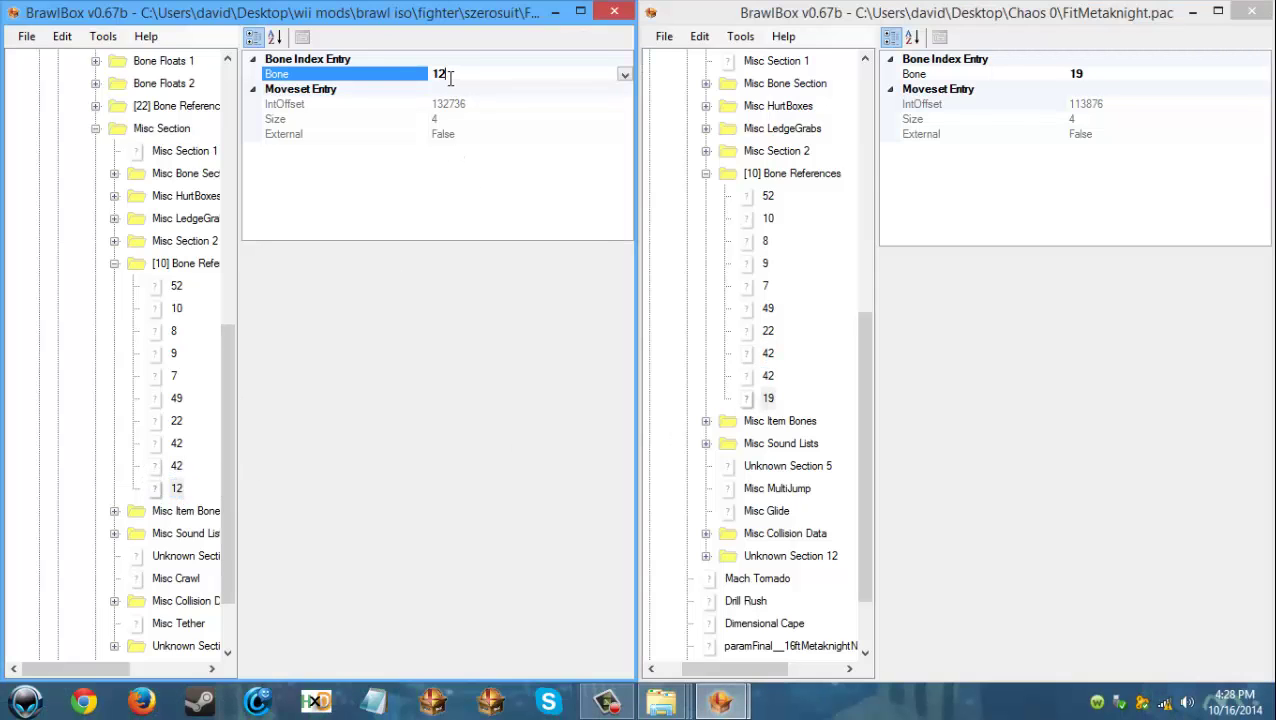
pyautogui.write('19')
pyautogui.click(77, 373)
# Step: Collapse the [10] Bone References, Misc Section and Sections folders in FitSZerosuit's tree
pyautogui.scroll(1, 74, 425)
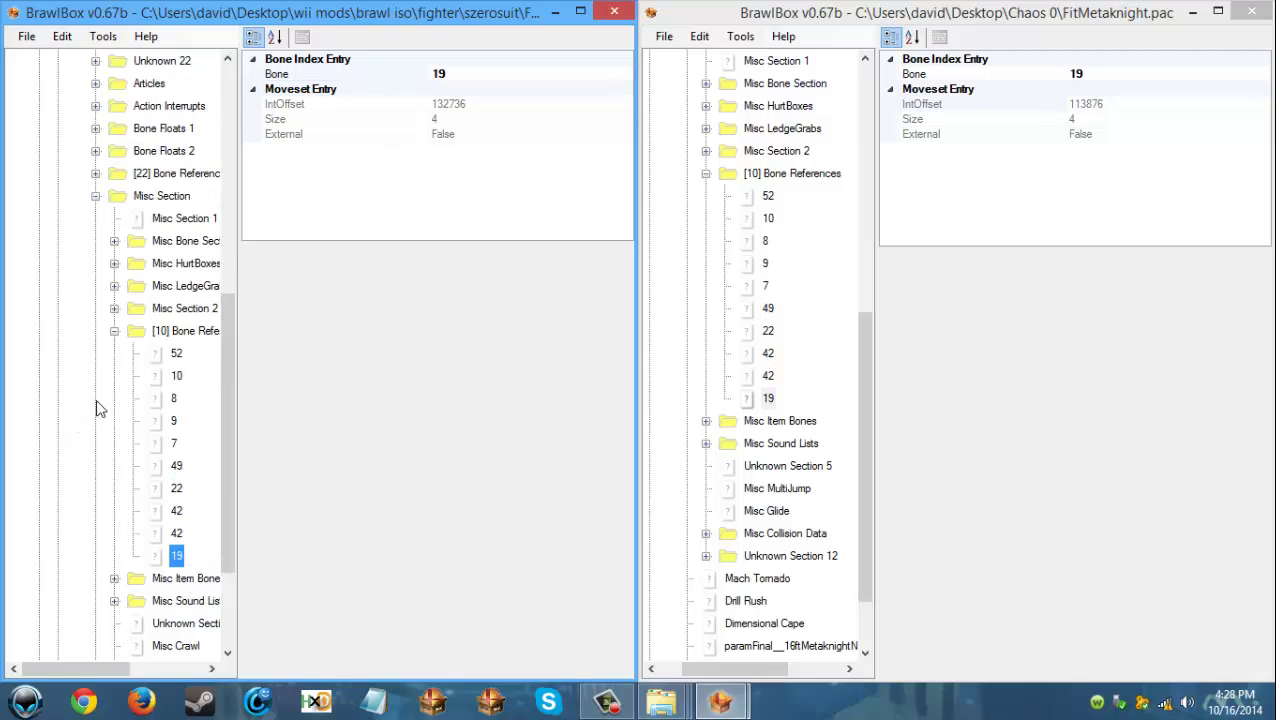
pyautogui.click(173, 330)
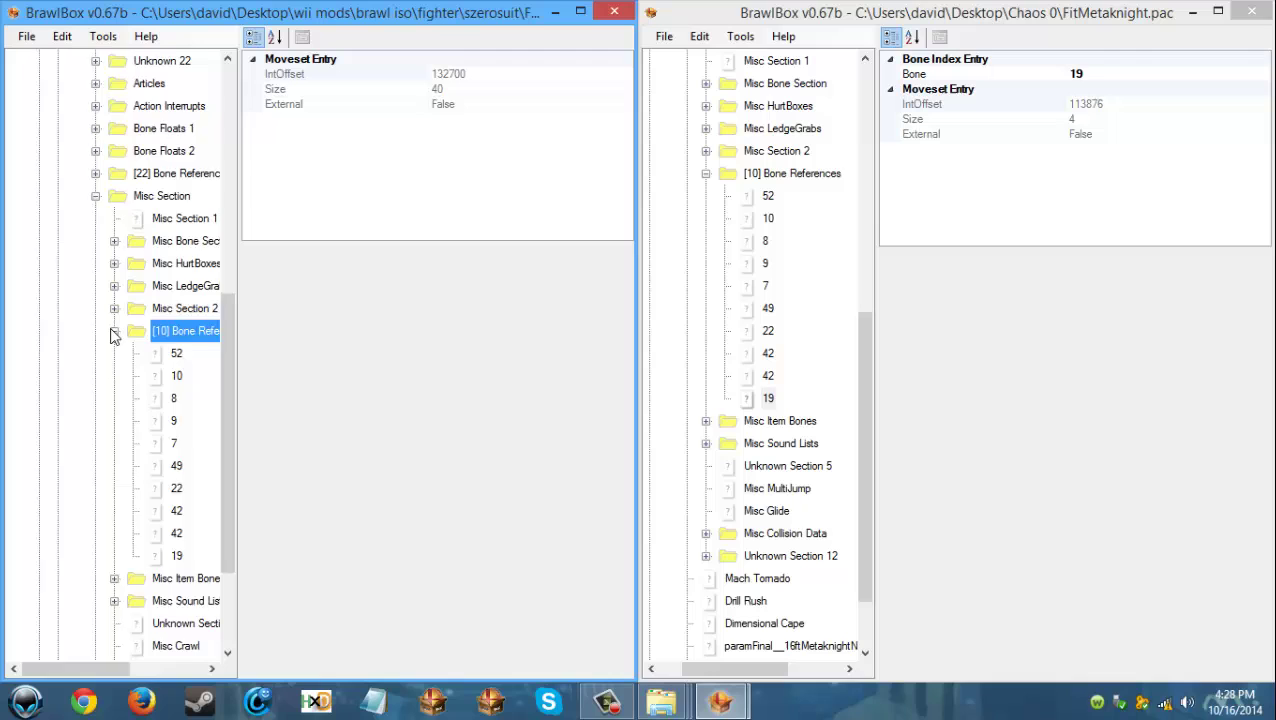
pyautogui.click(114, 331)
pyautogui.click(114, 398)
pyautogui.scroll(-1, 108, 413)
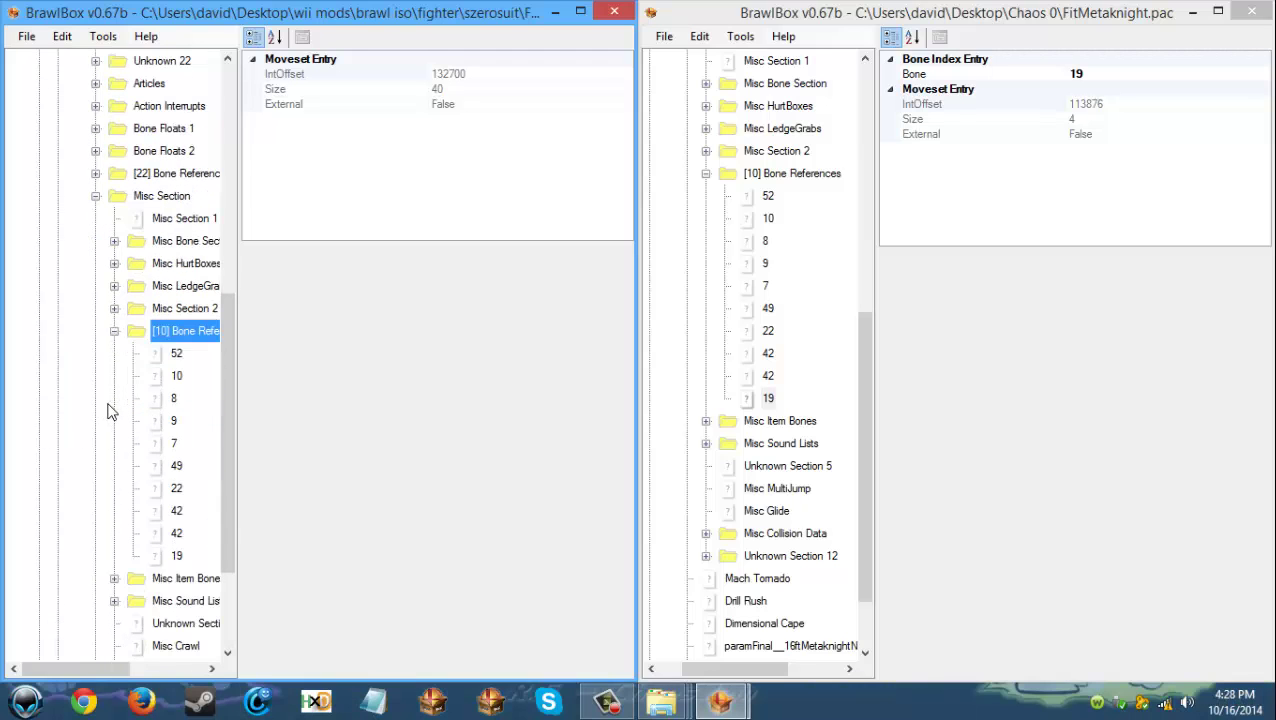
pyautogui.click(114, 331)
pyautogui.scroll(1, 75, 410)
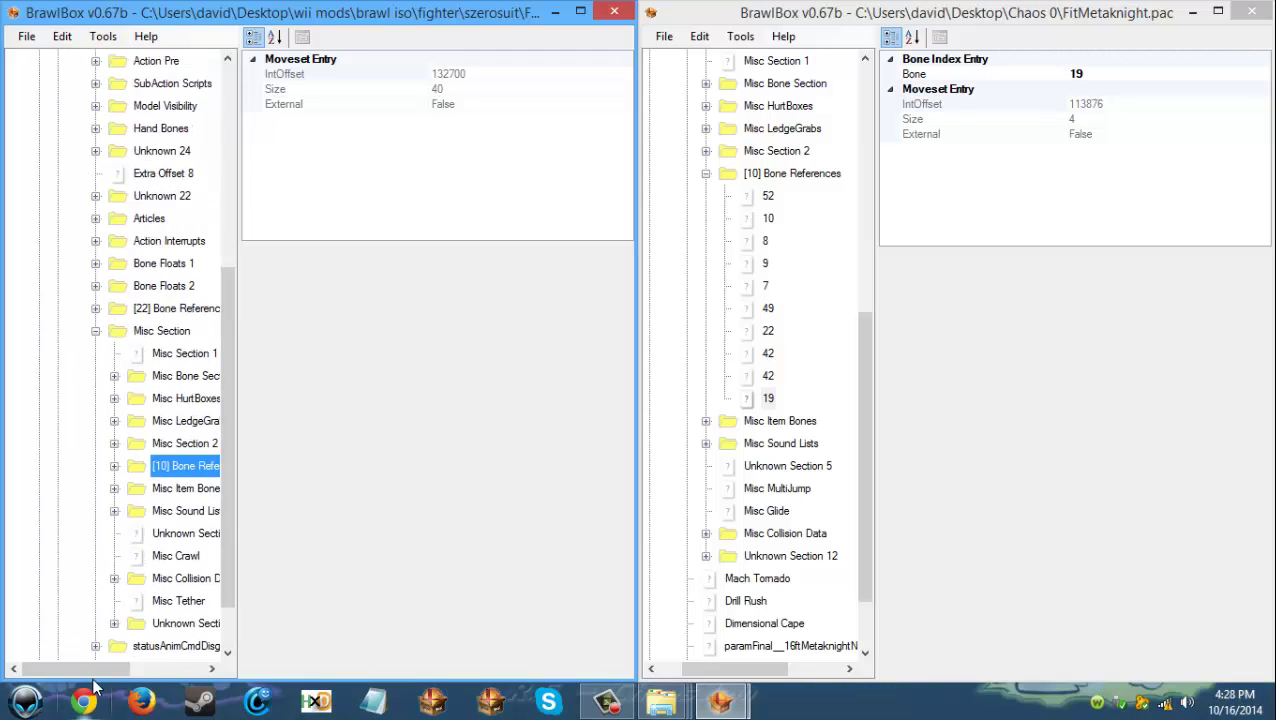
pyautogui.moveTo(86, 671); pyautogui.dragTo(121, 678)
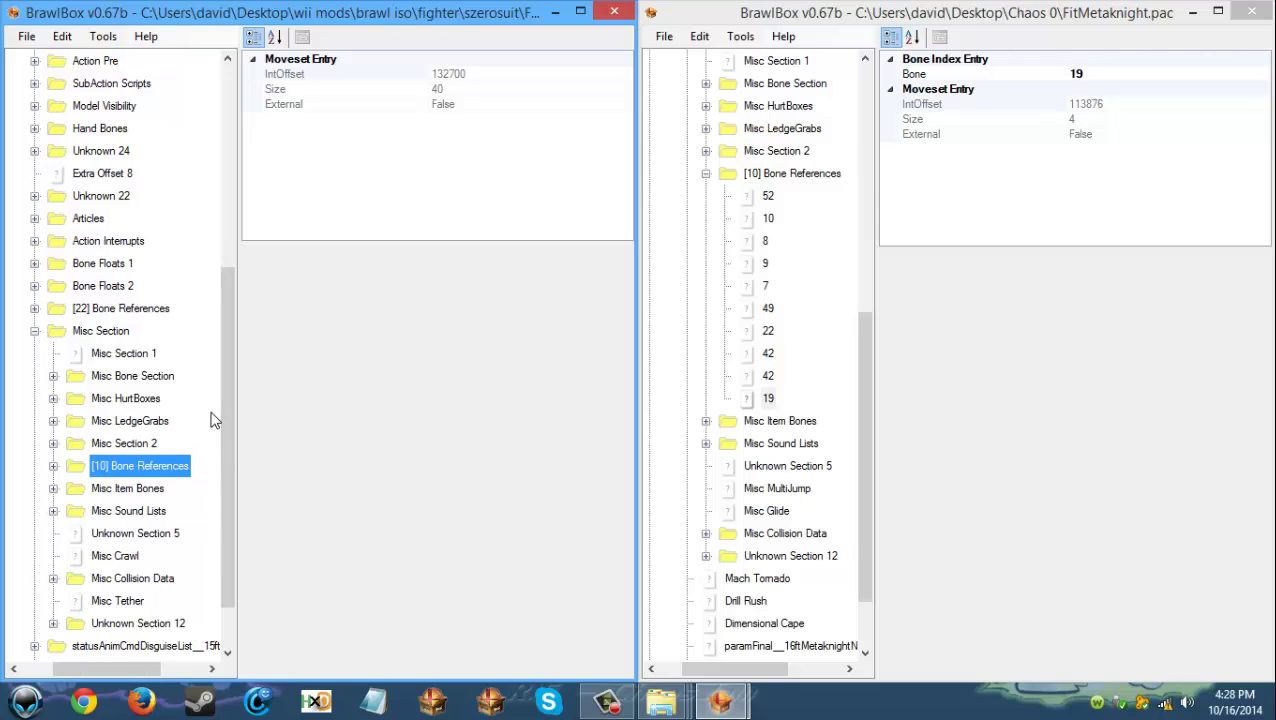
pyautogui.scroll(-1, 190, 480)
pyautogui.moveTo(107, 668); pyautogui.dragTo(93, 668)
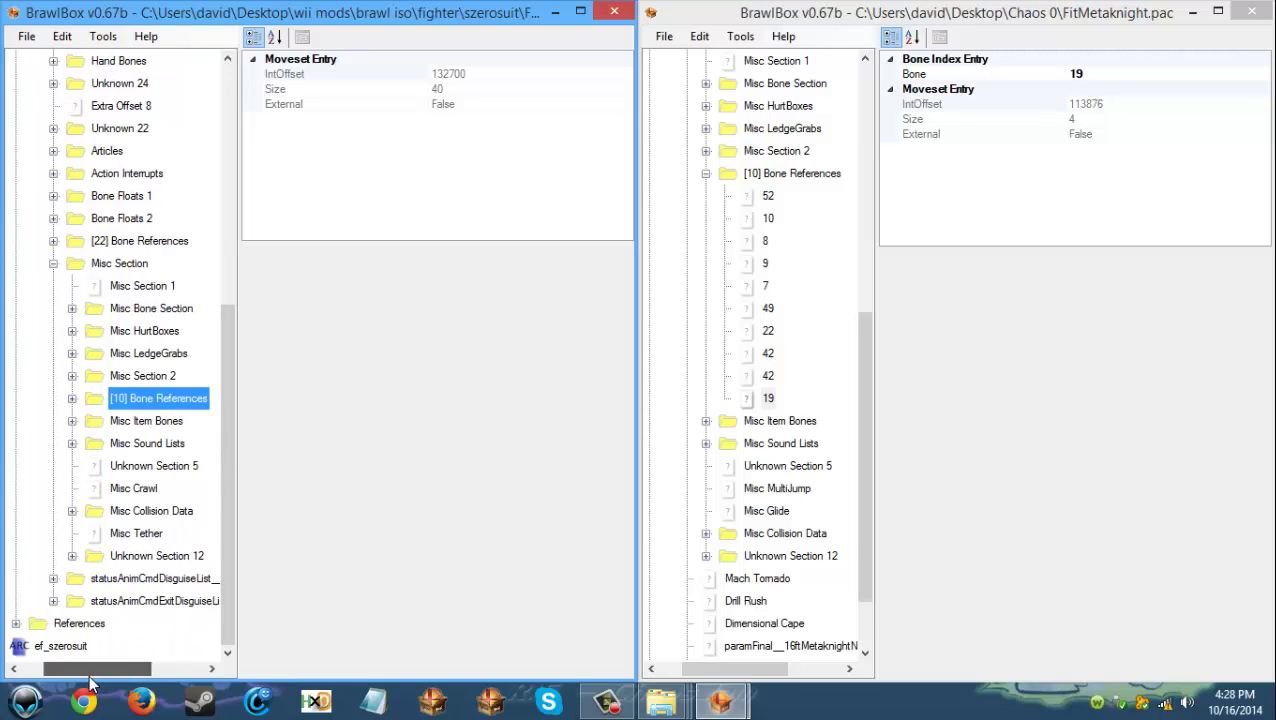
pyautogui.click(55, 263)
pyautogui.scroll(2, 88, 360)
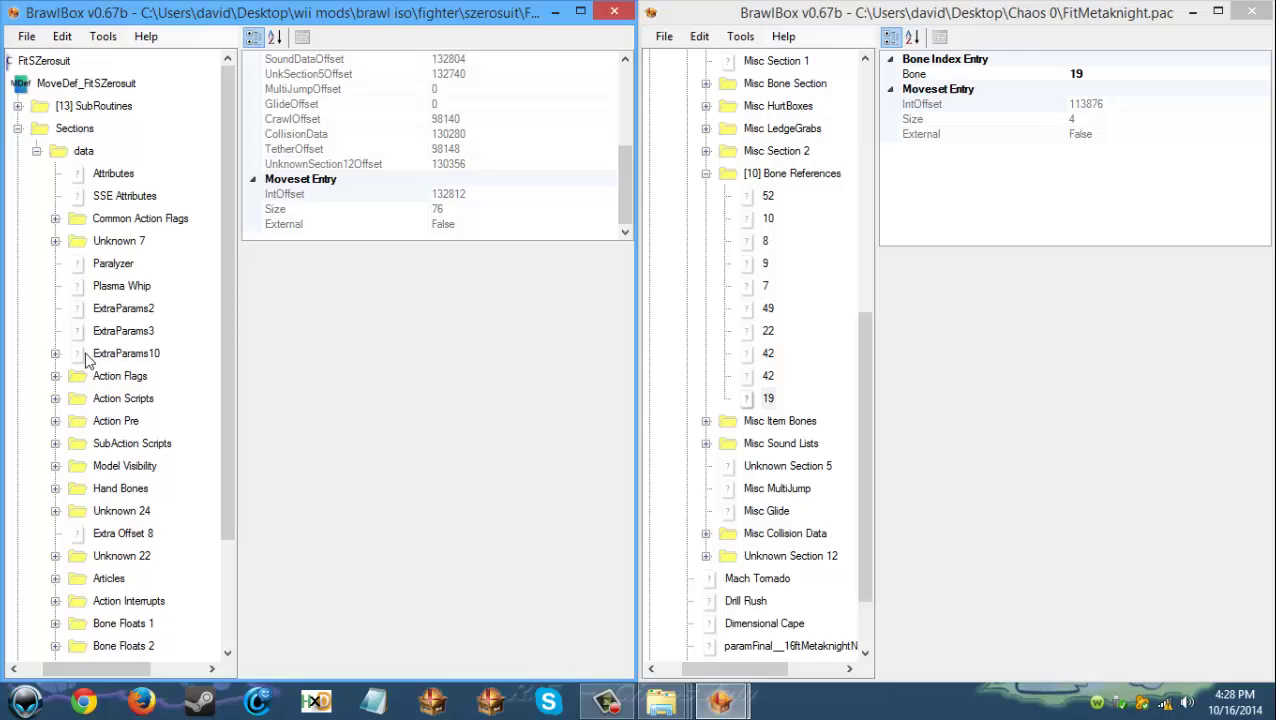
pyautogui.click(16, 128)
# Step: Save a copy of the edited archive as FitSZerosuit.pac in RSBE/pf/fighter/Szerosuit, and close both BrawlBox windows
pyautogui.click(24, 37)
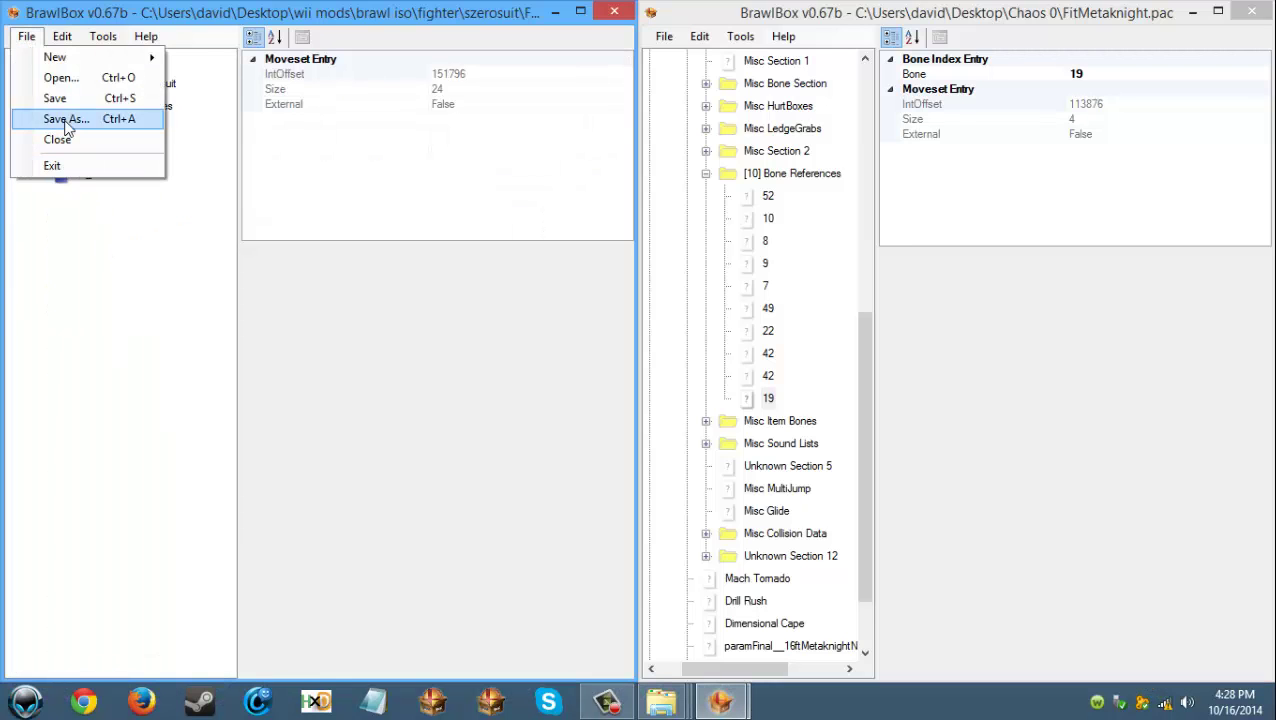
pyautogui.click(68, 135)
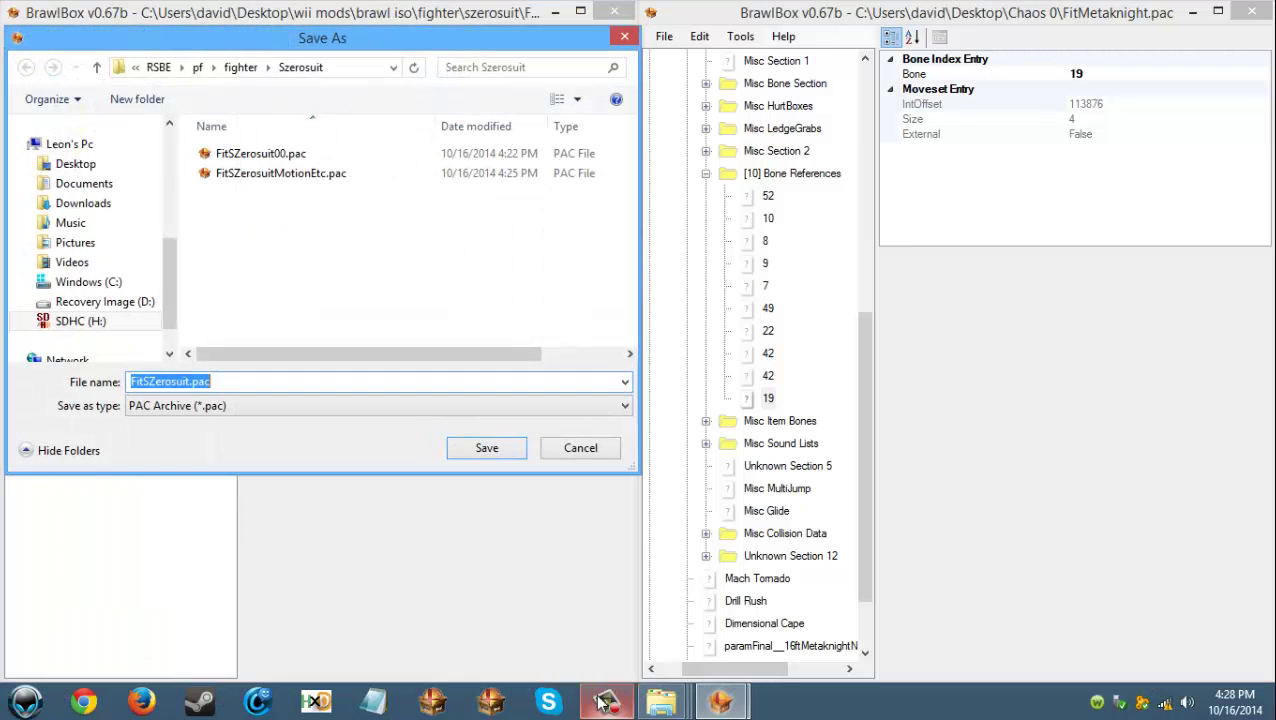
pyautogui.moveTo(614, 708)
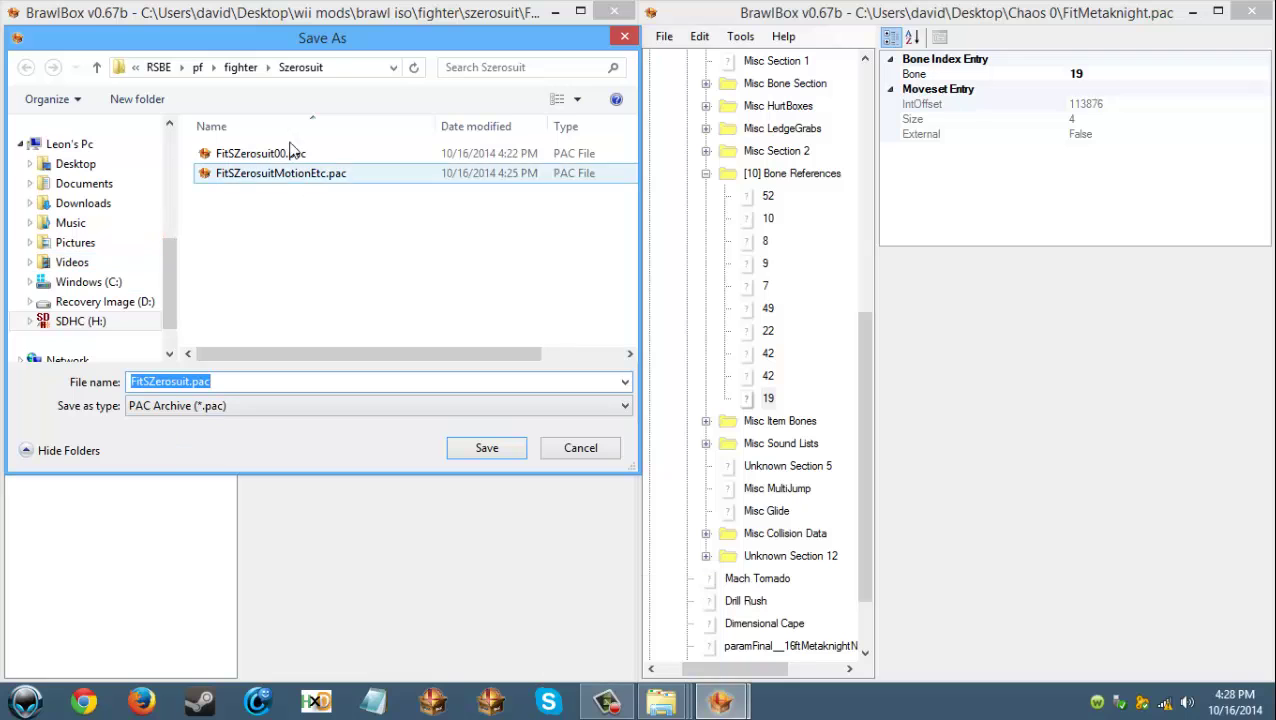
pyautogui.click(486, 448)
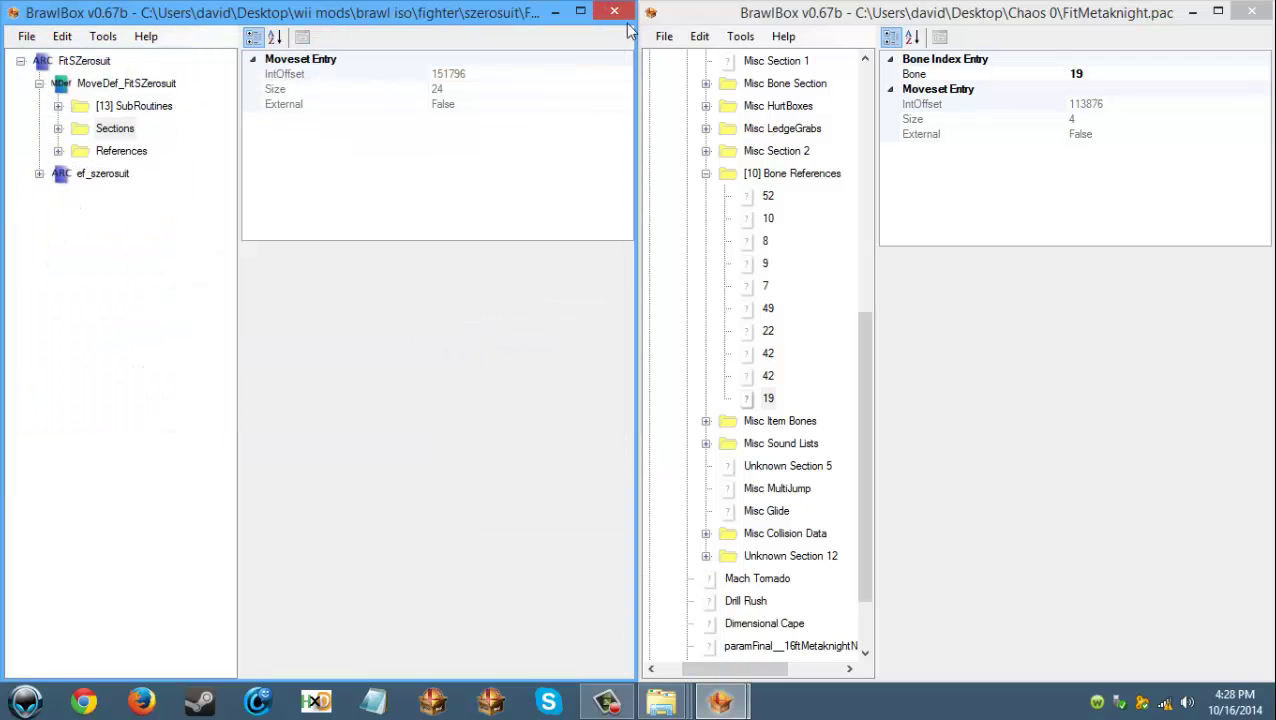
pyautogui.click(614, 12)
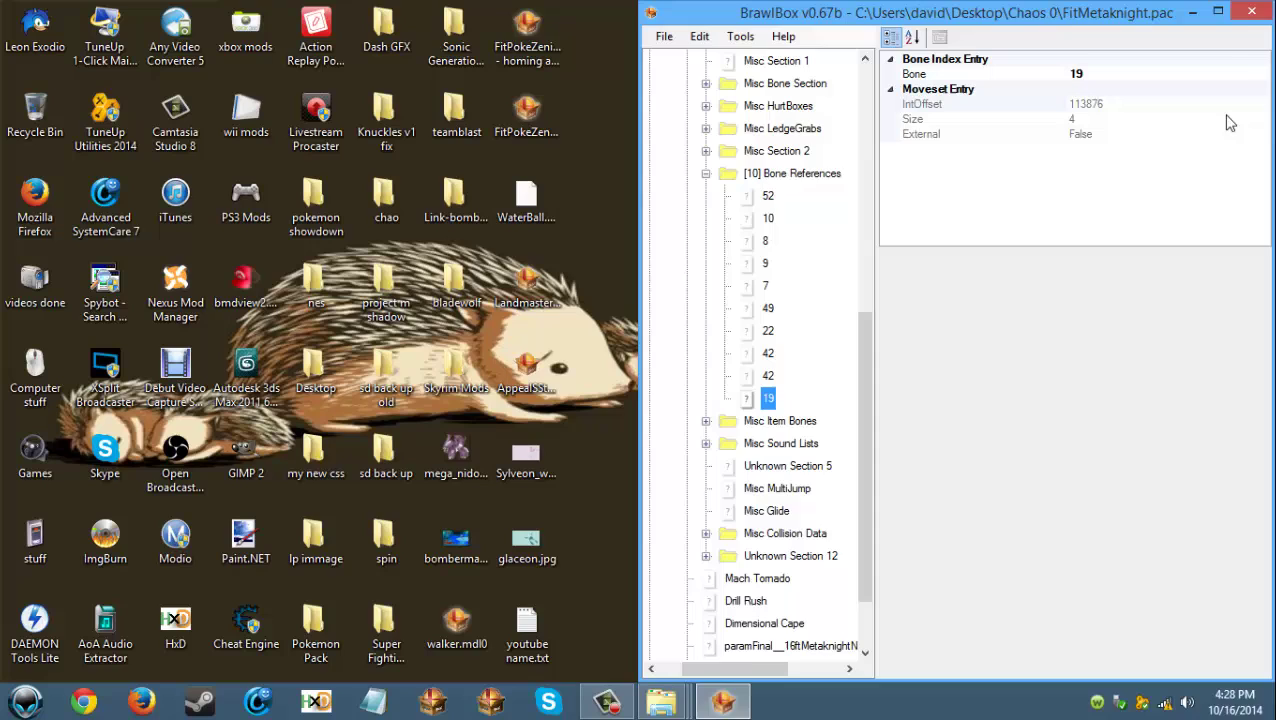
pyautogui.click(1250, 12)
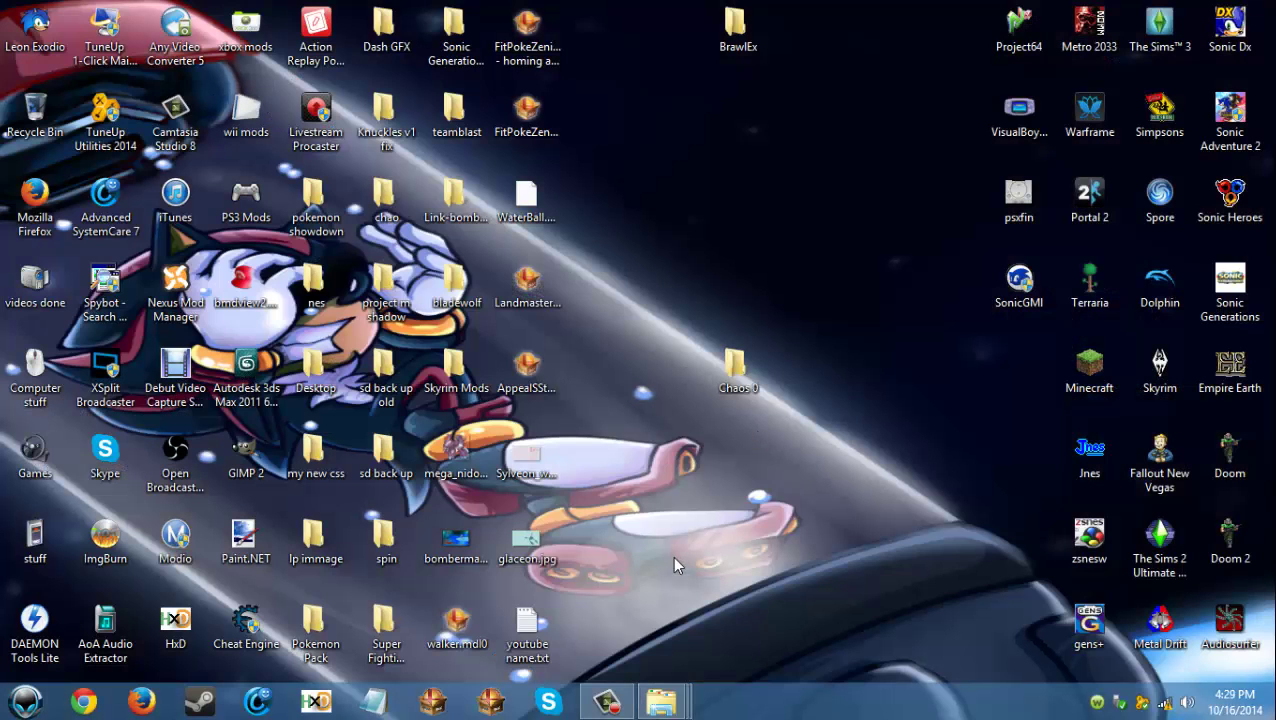